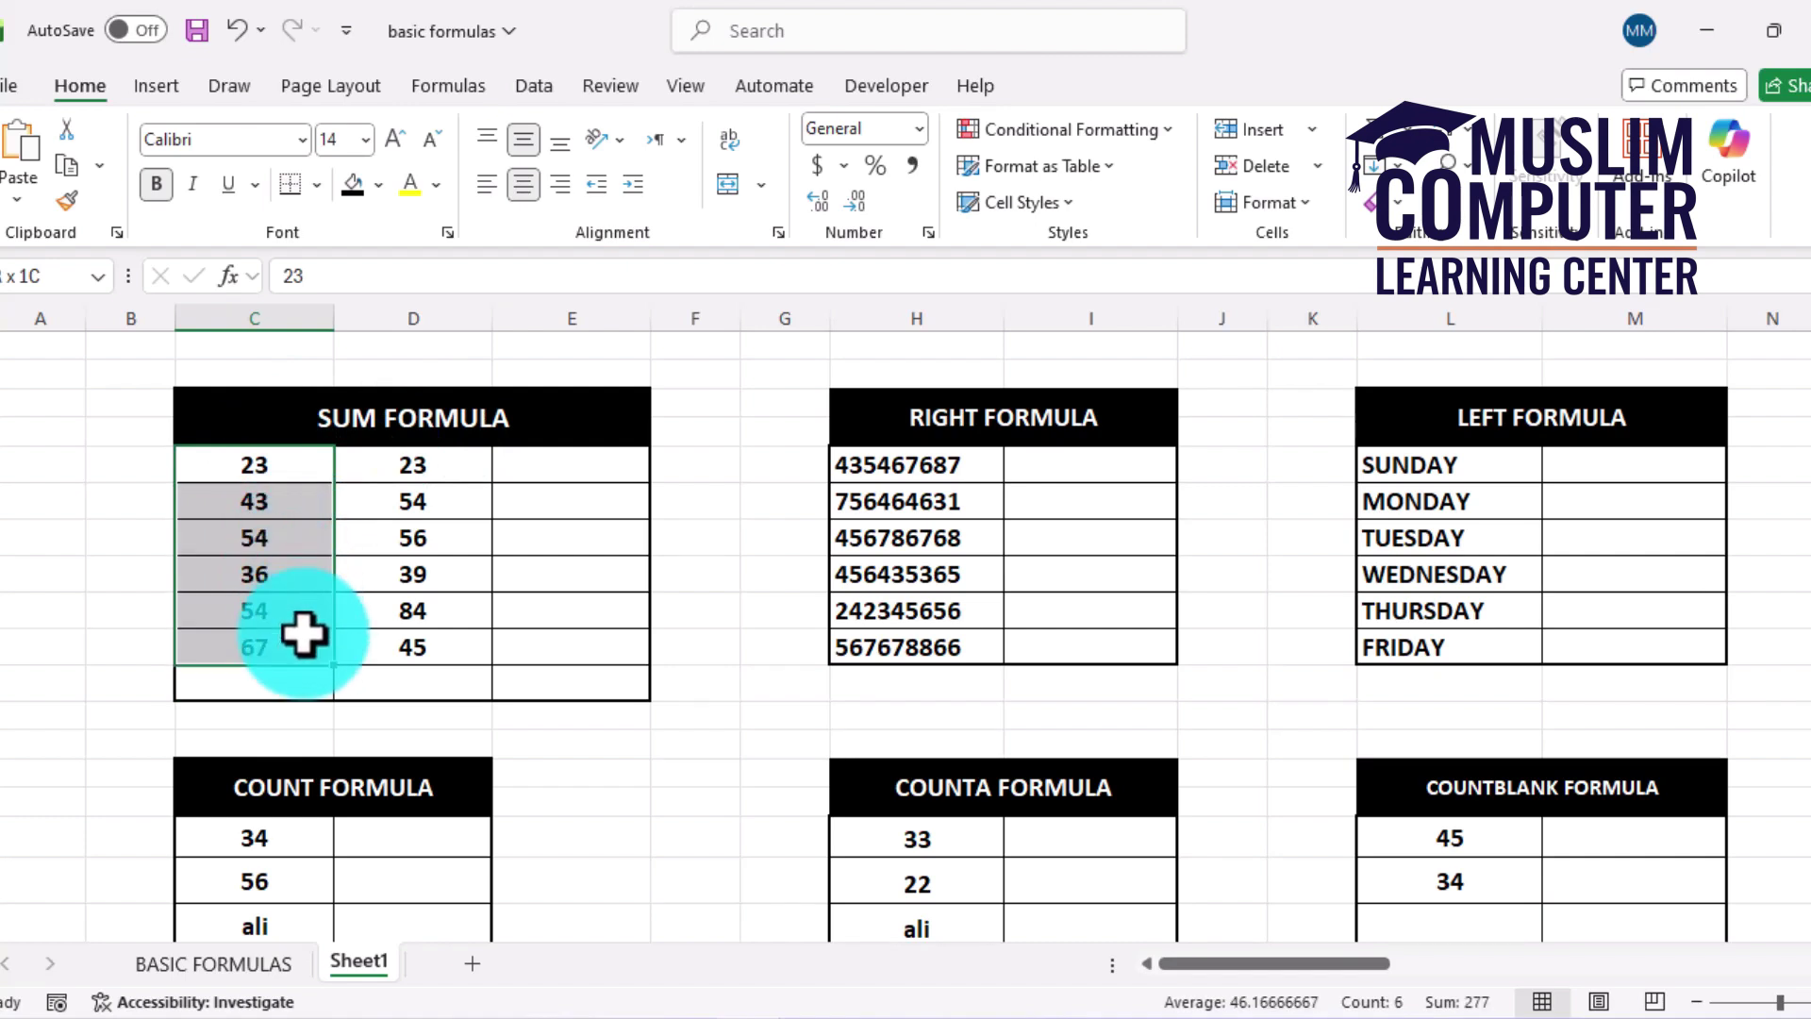
Step: Total the first SUM FORMULA column with =SUM(C5:C10) in C11 and extend the formula to D11
click(278, 687)
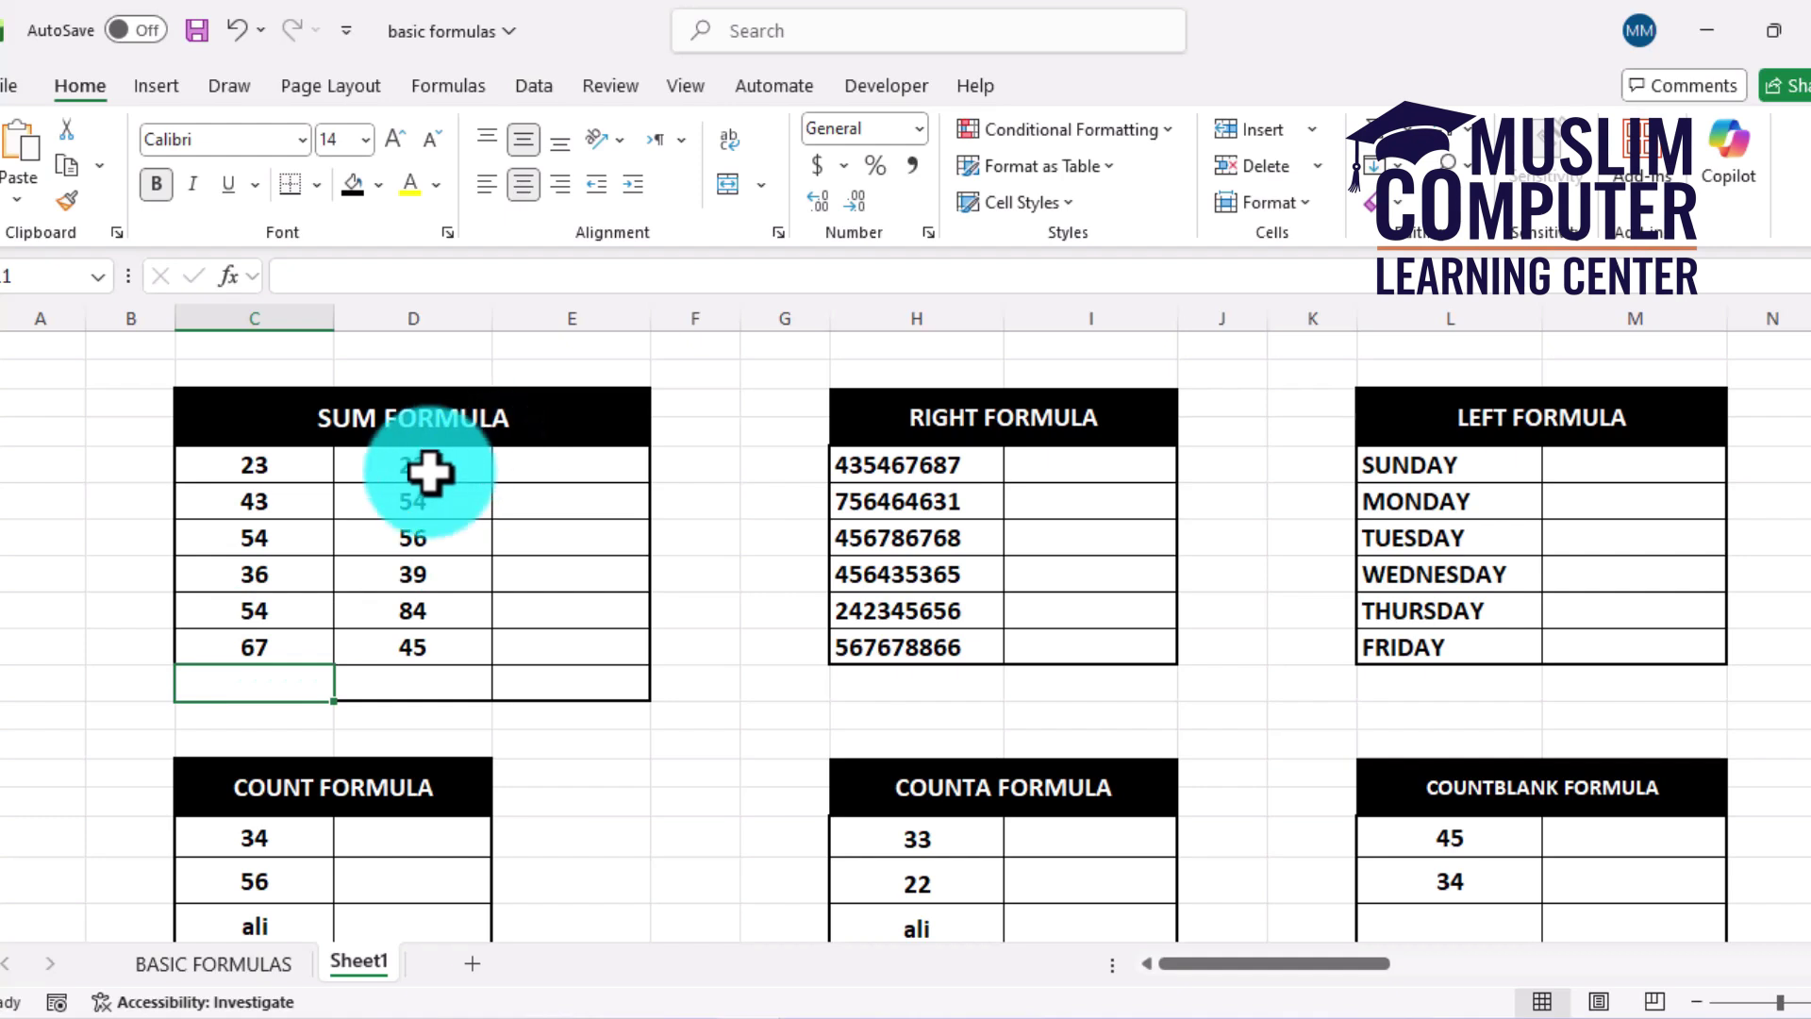
text(=S)
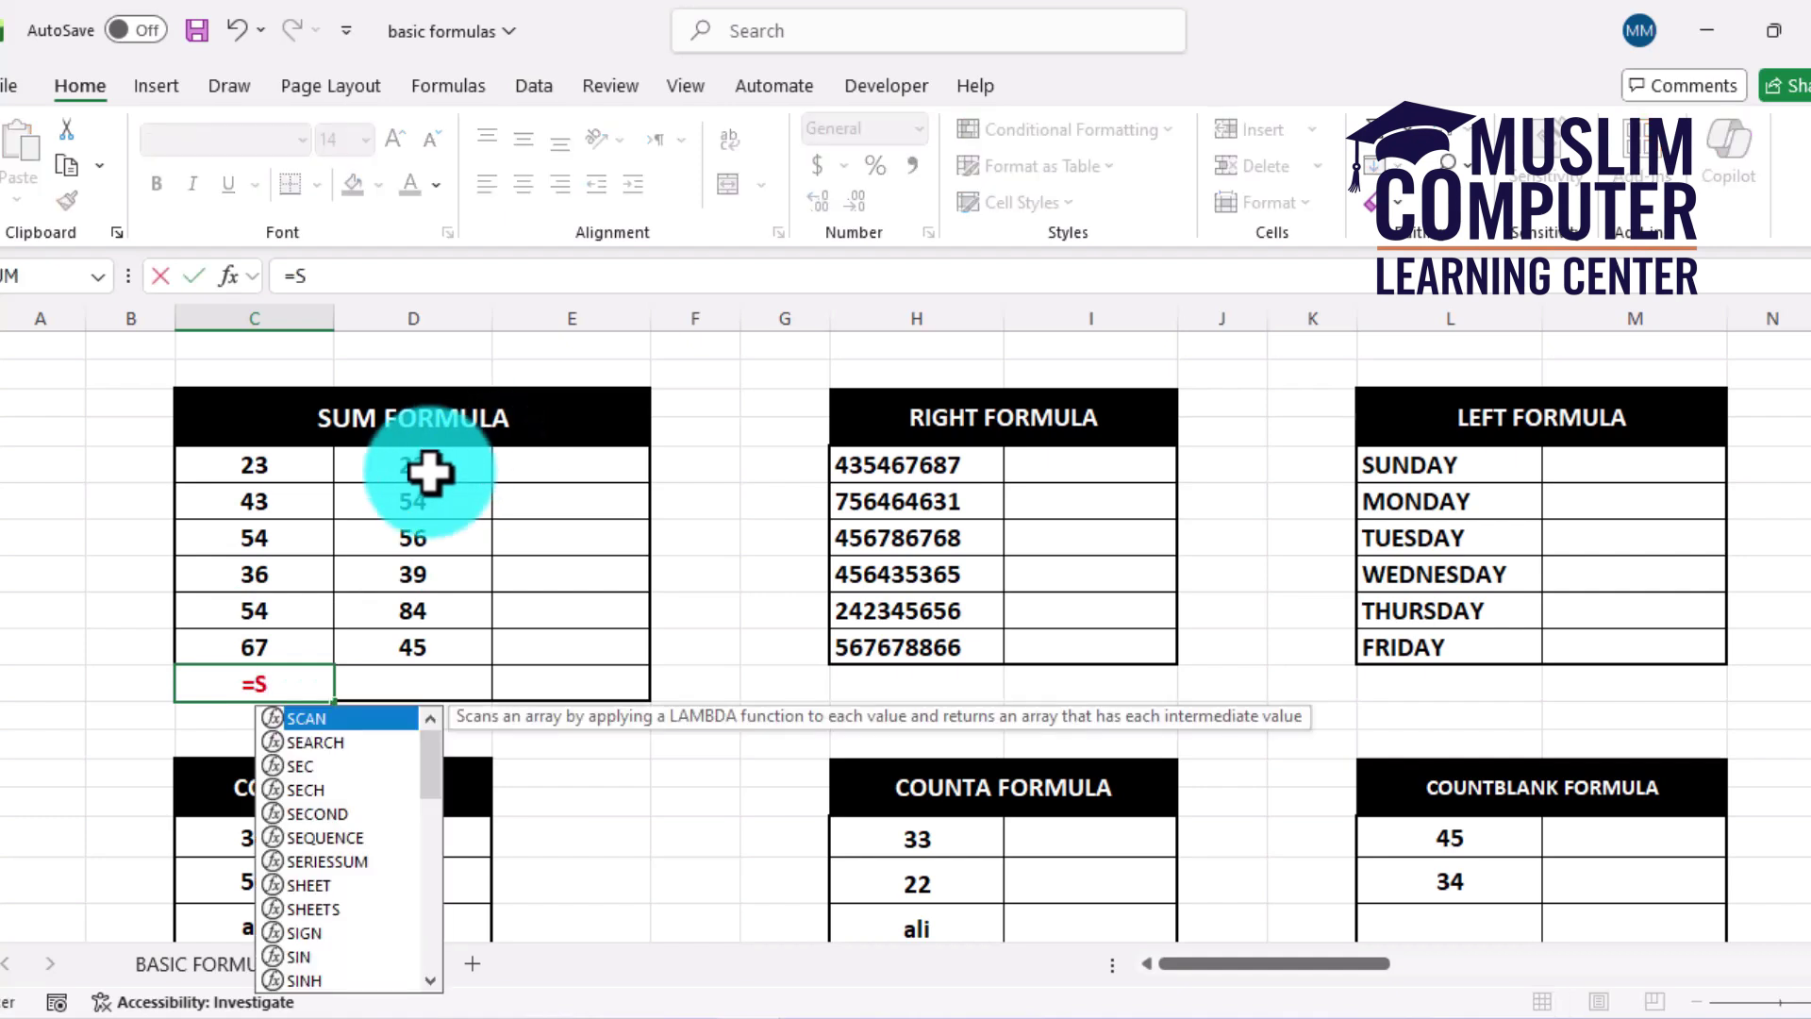
text(UM()
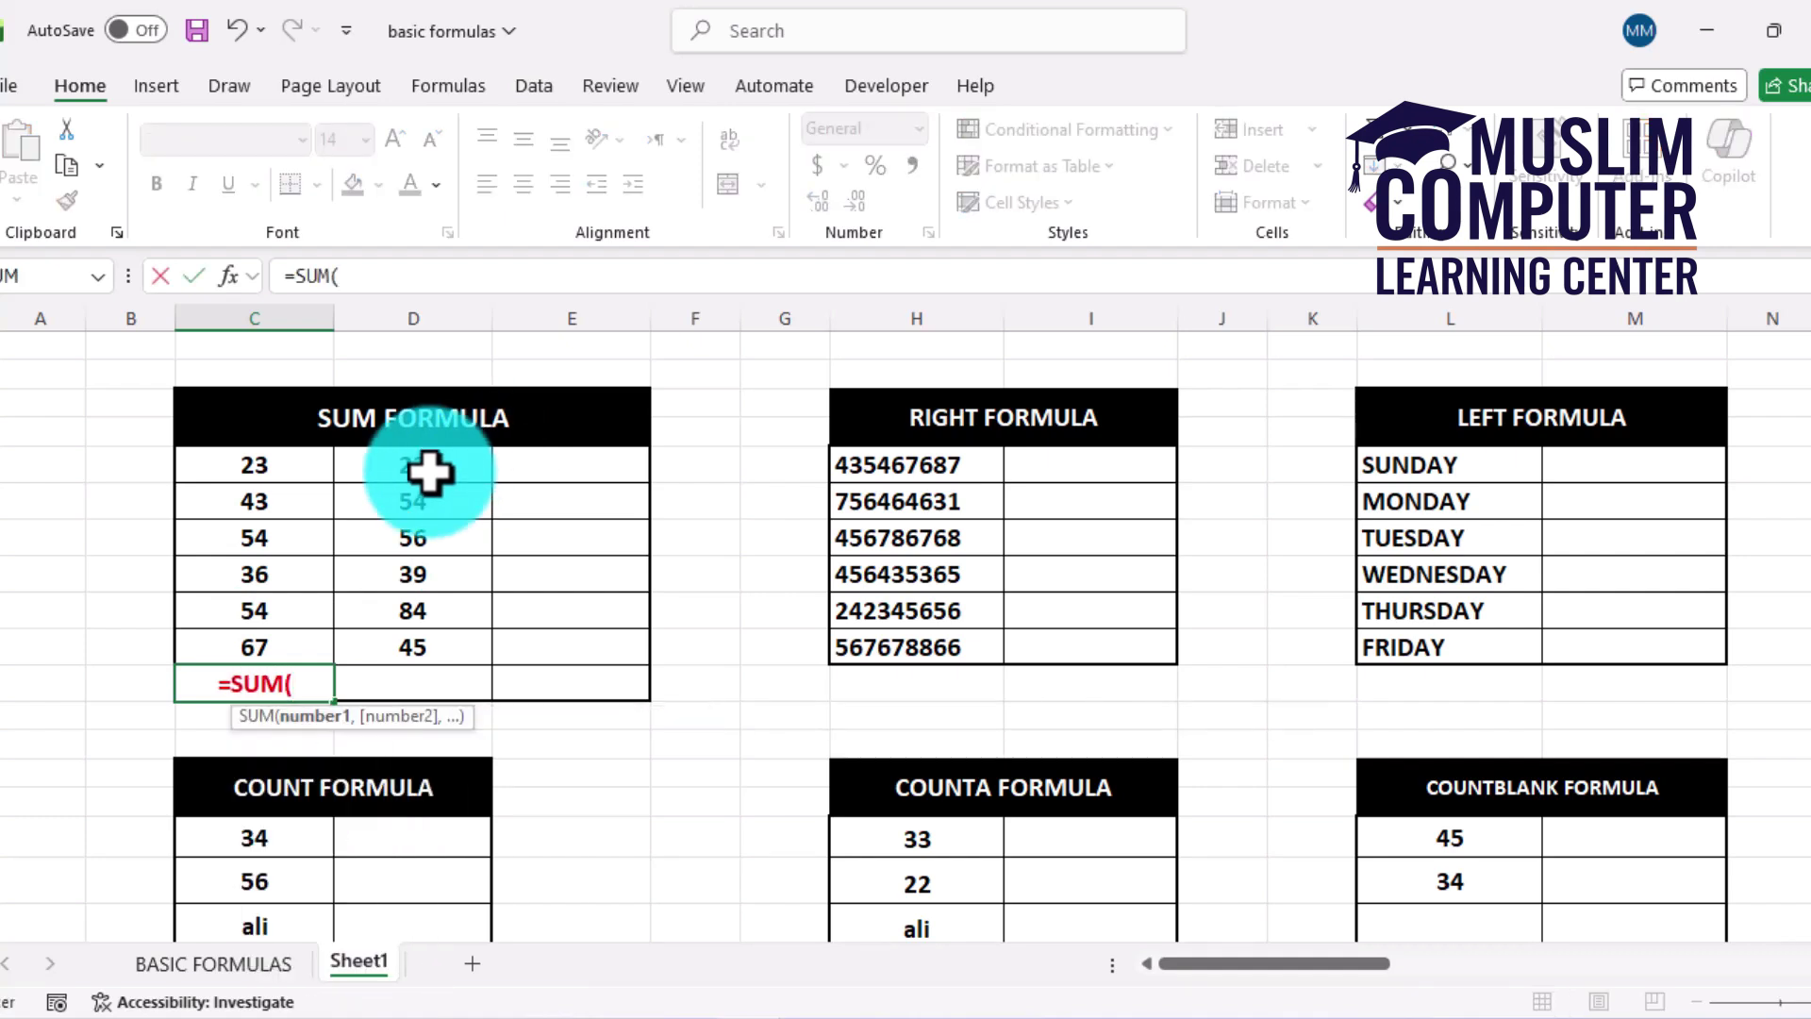
drag(267, 465, 268, 642)
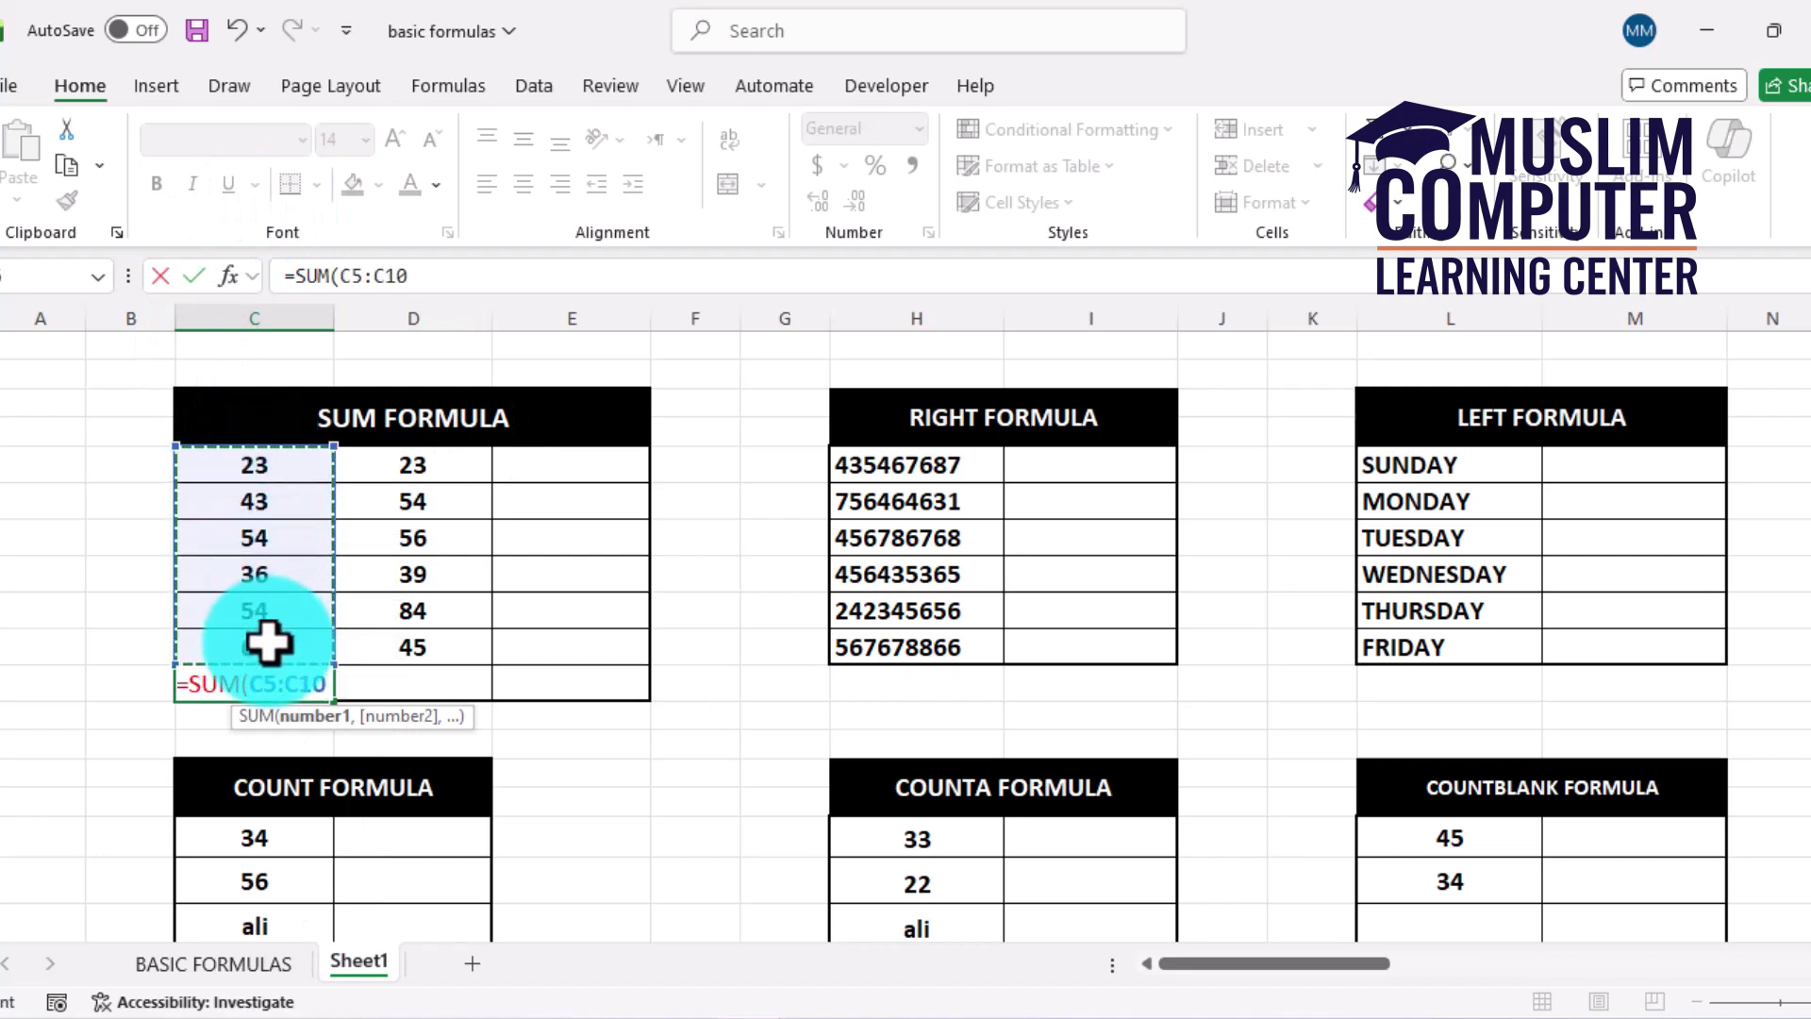
text())
key(Return)
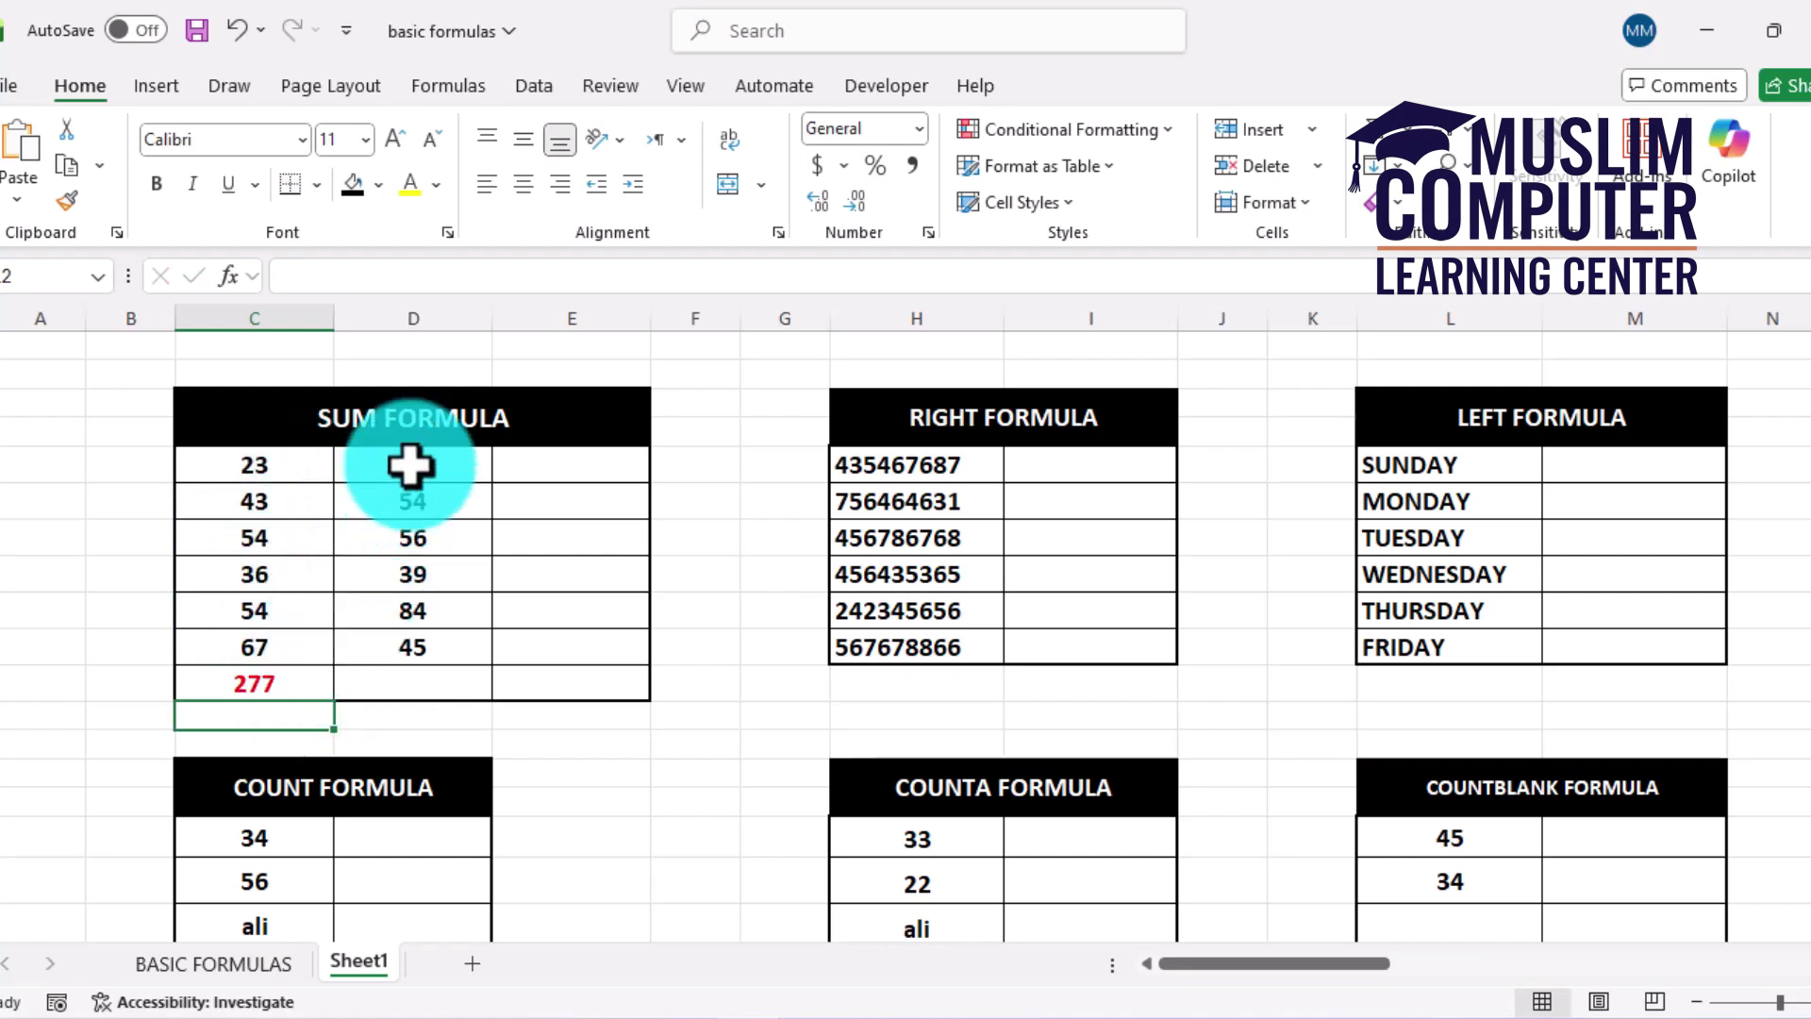
click(316, 689)
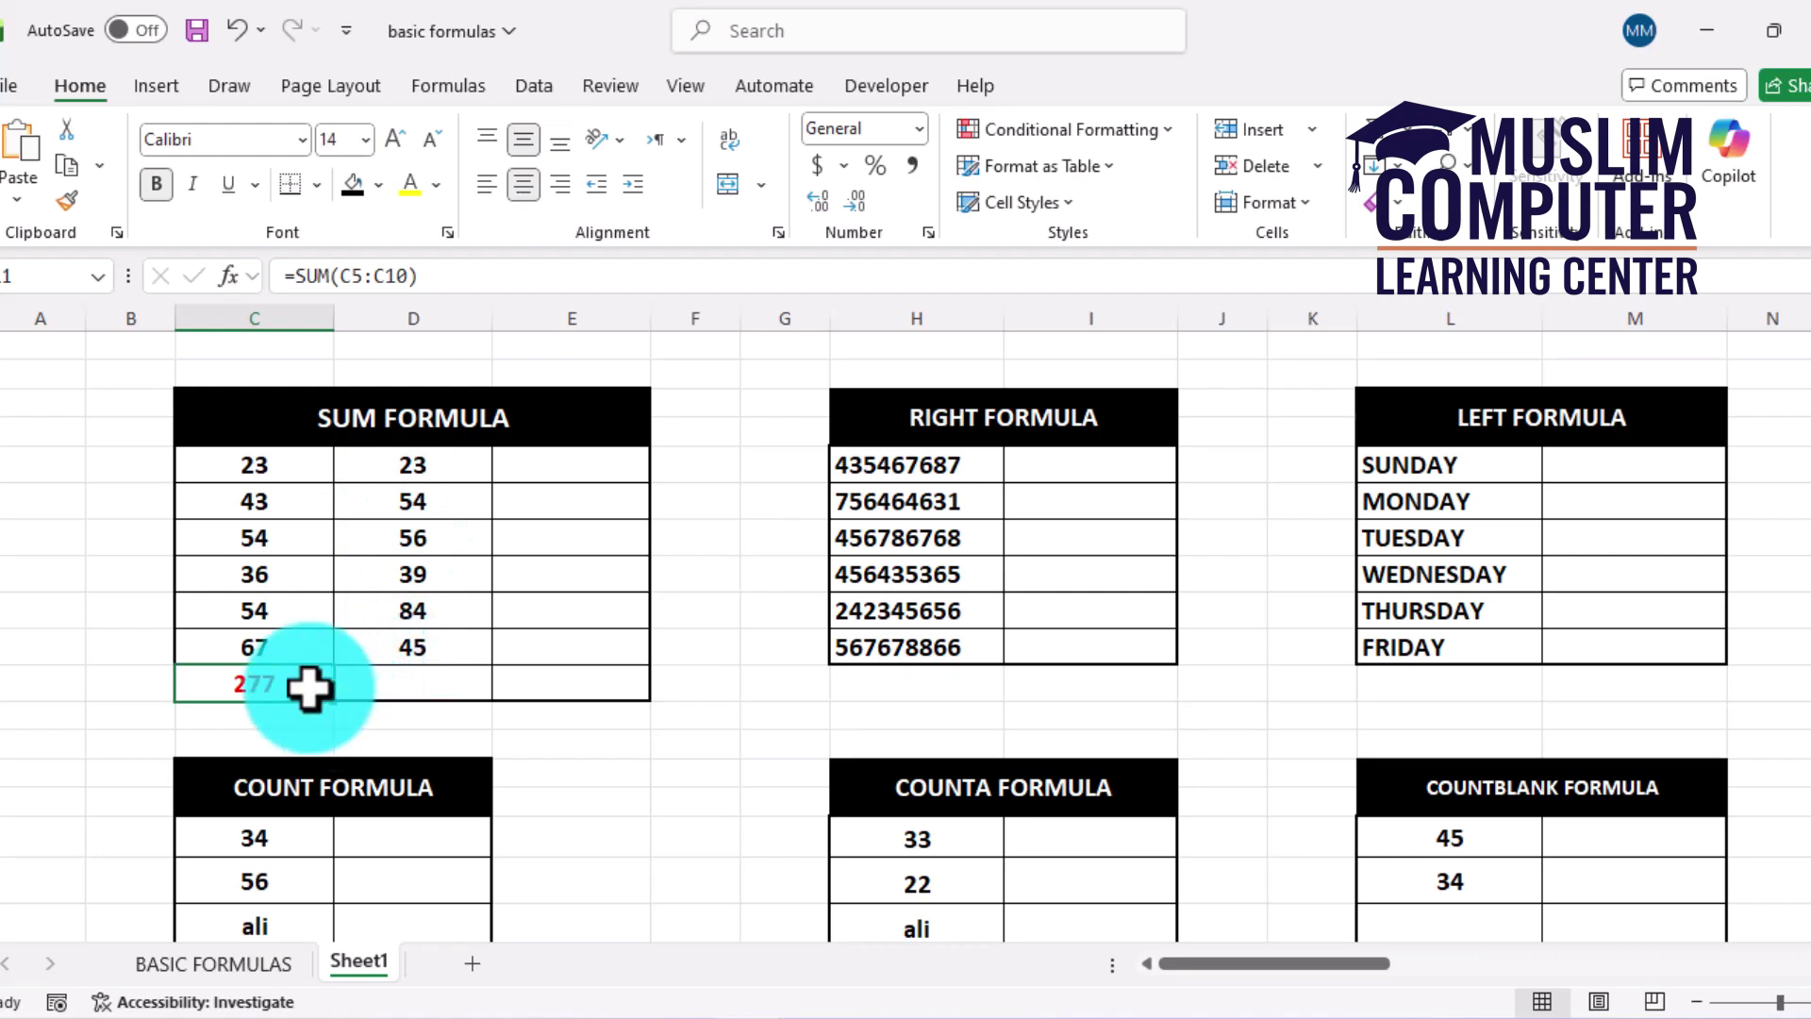
drag(335, 703, 416, 708)
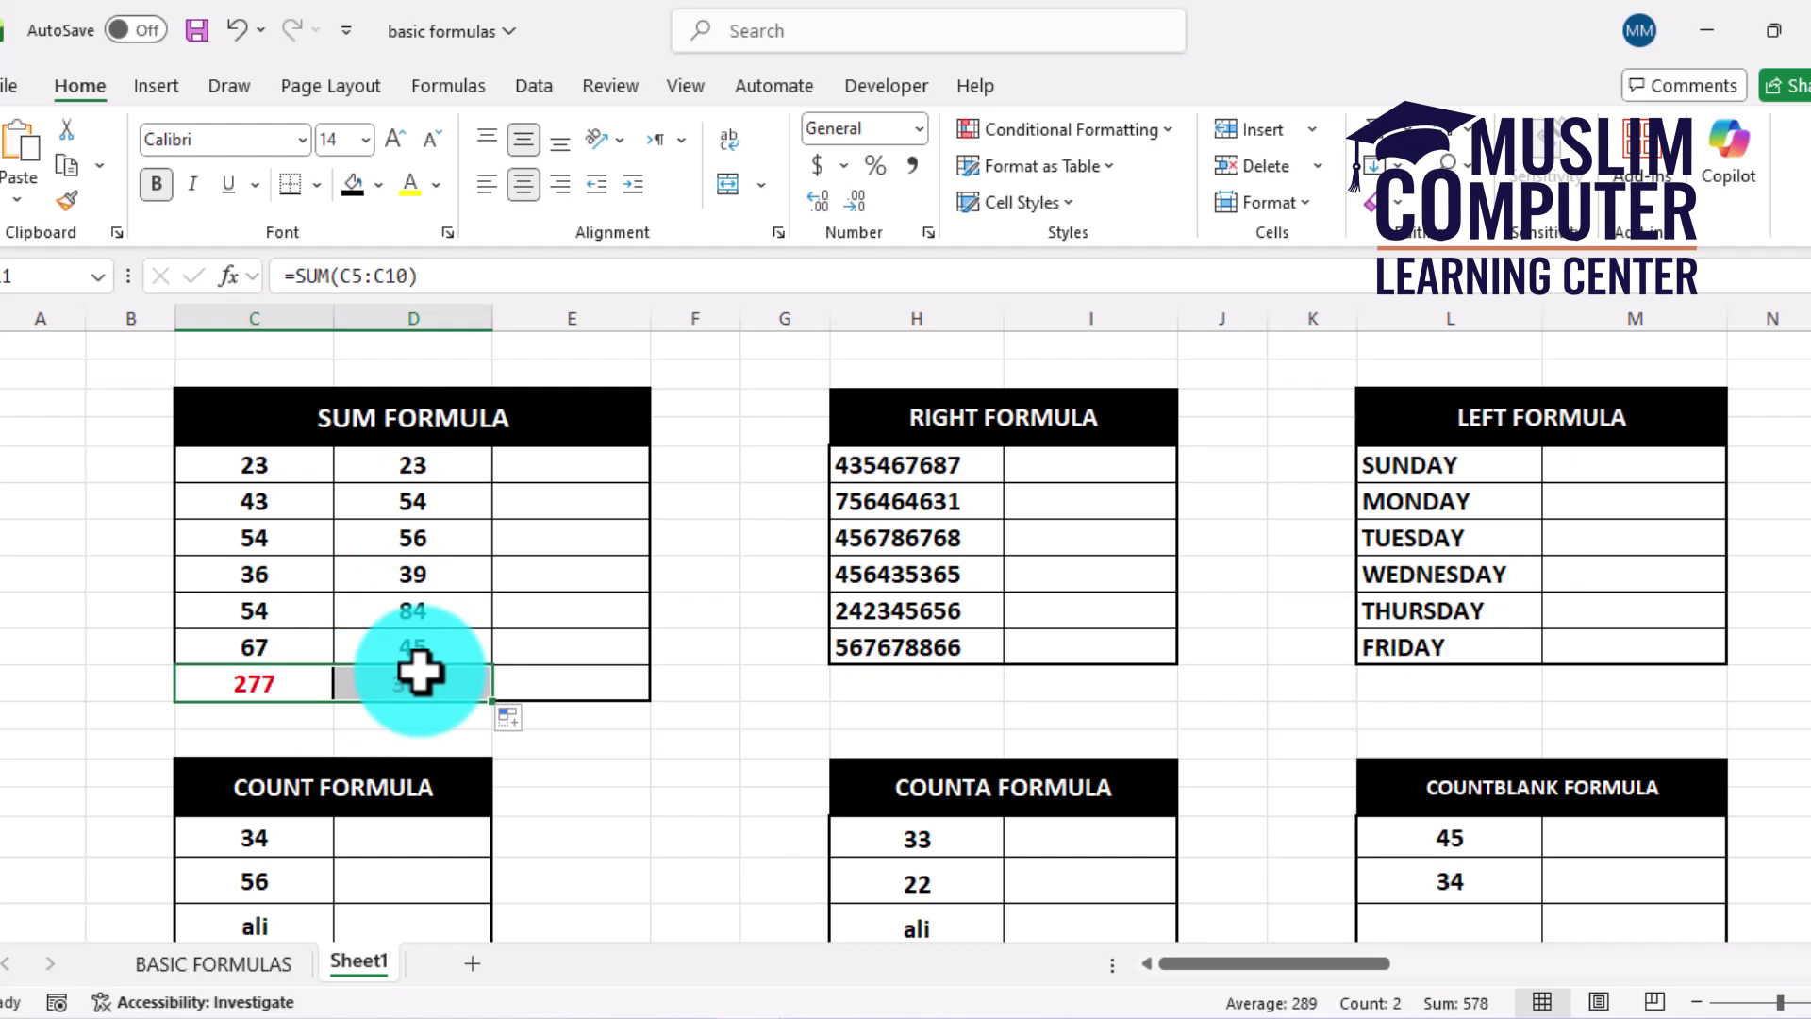
Step: Enter =SUM(C5:D5) in E5 to total the first row and fill the formula down to E11
click(533, 463)
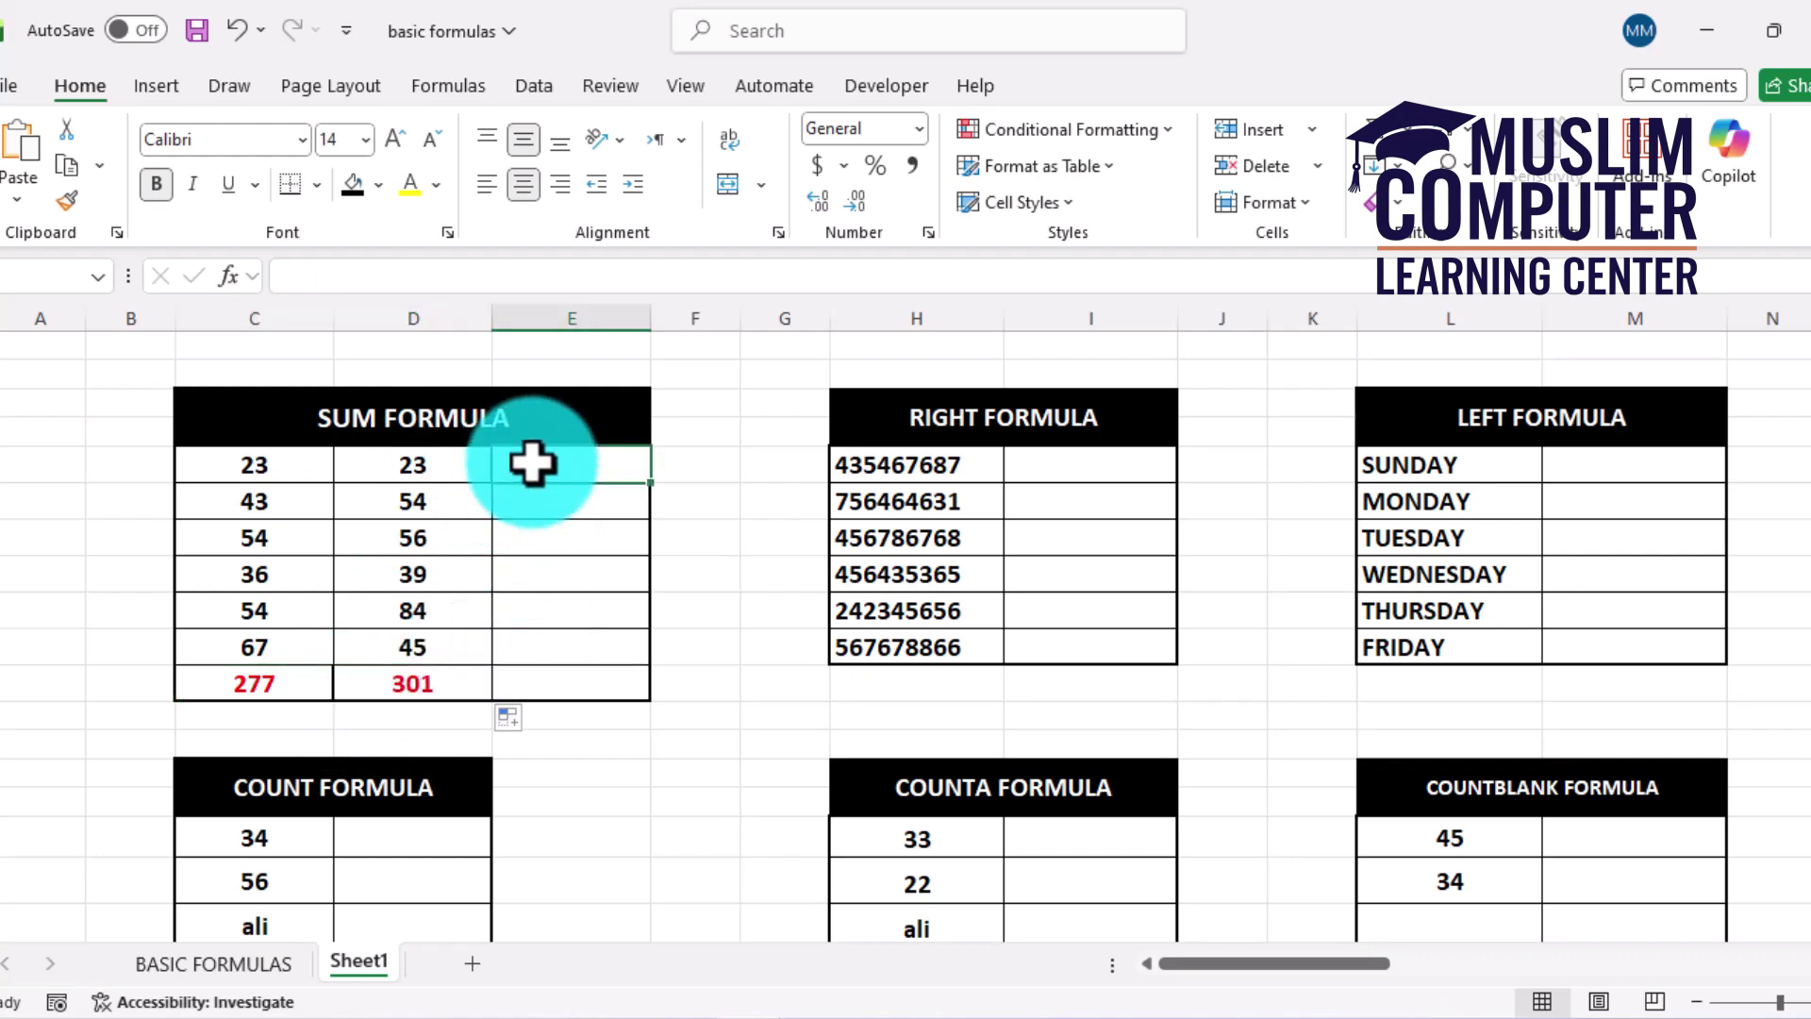
text(=SUM)
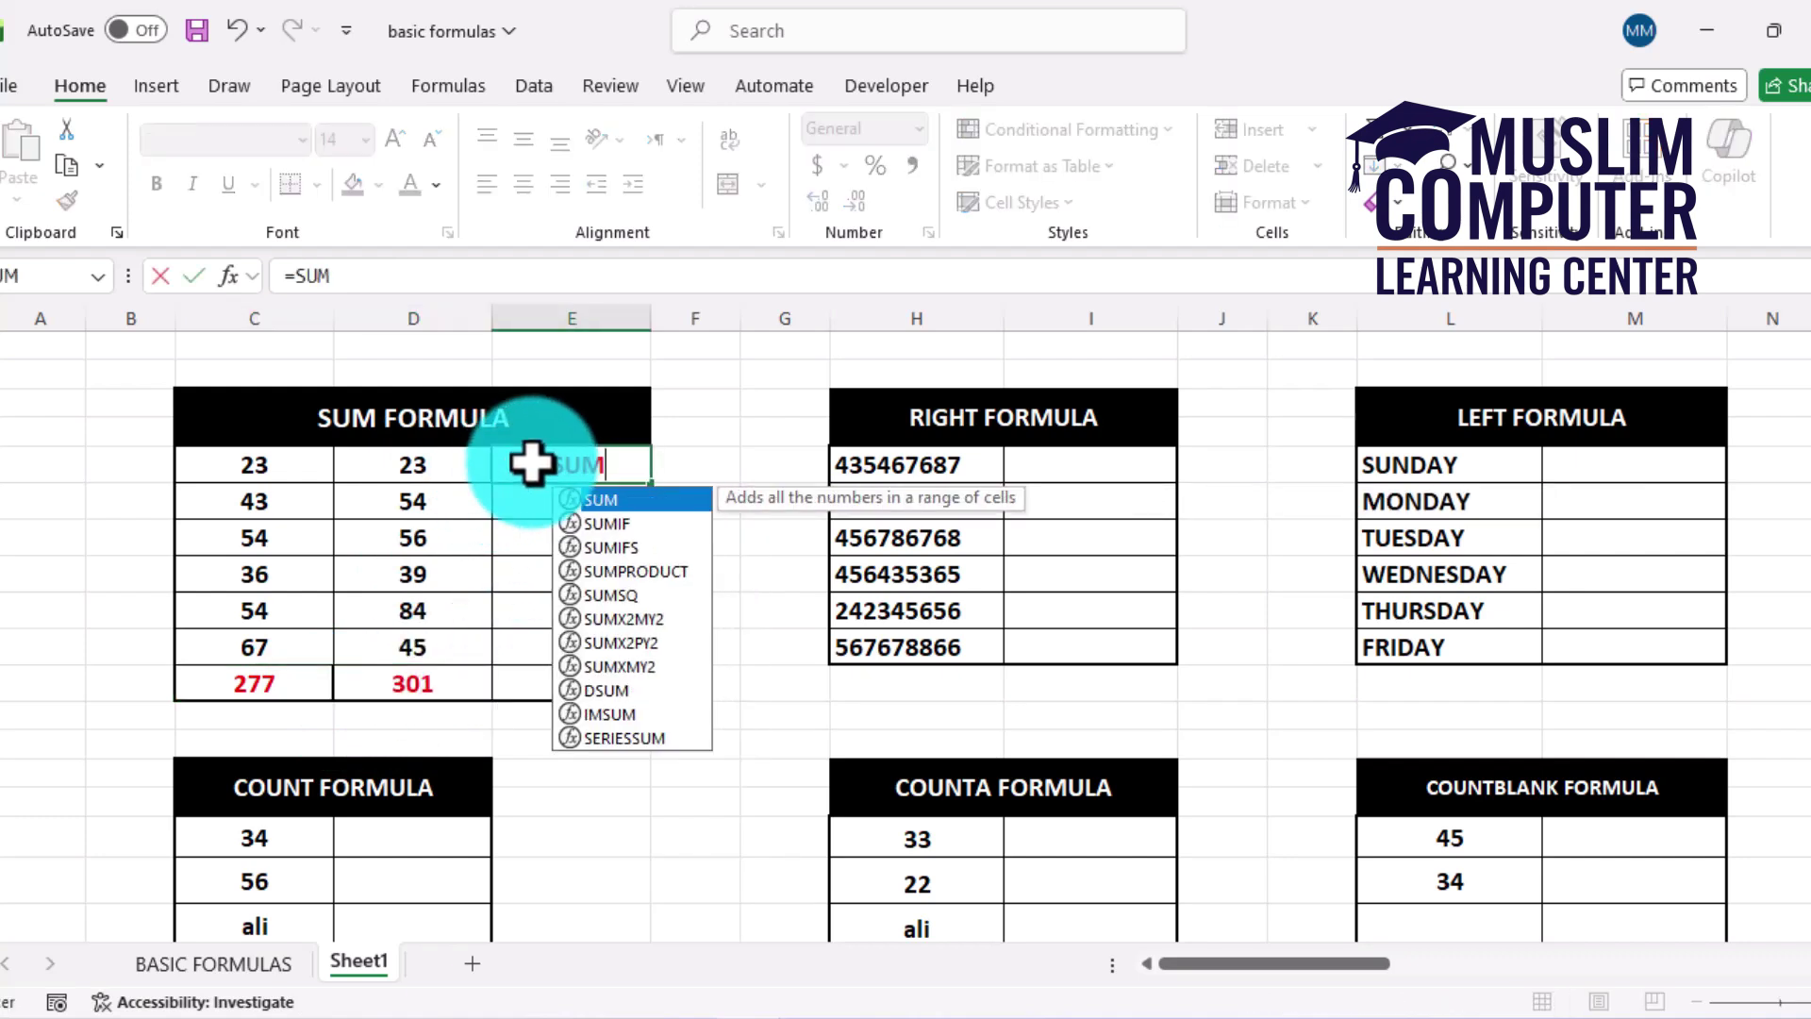
text(()
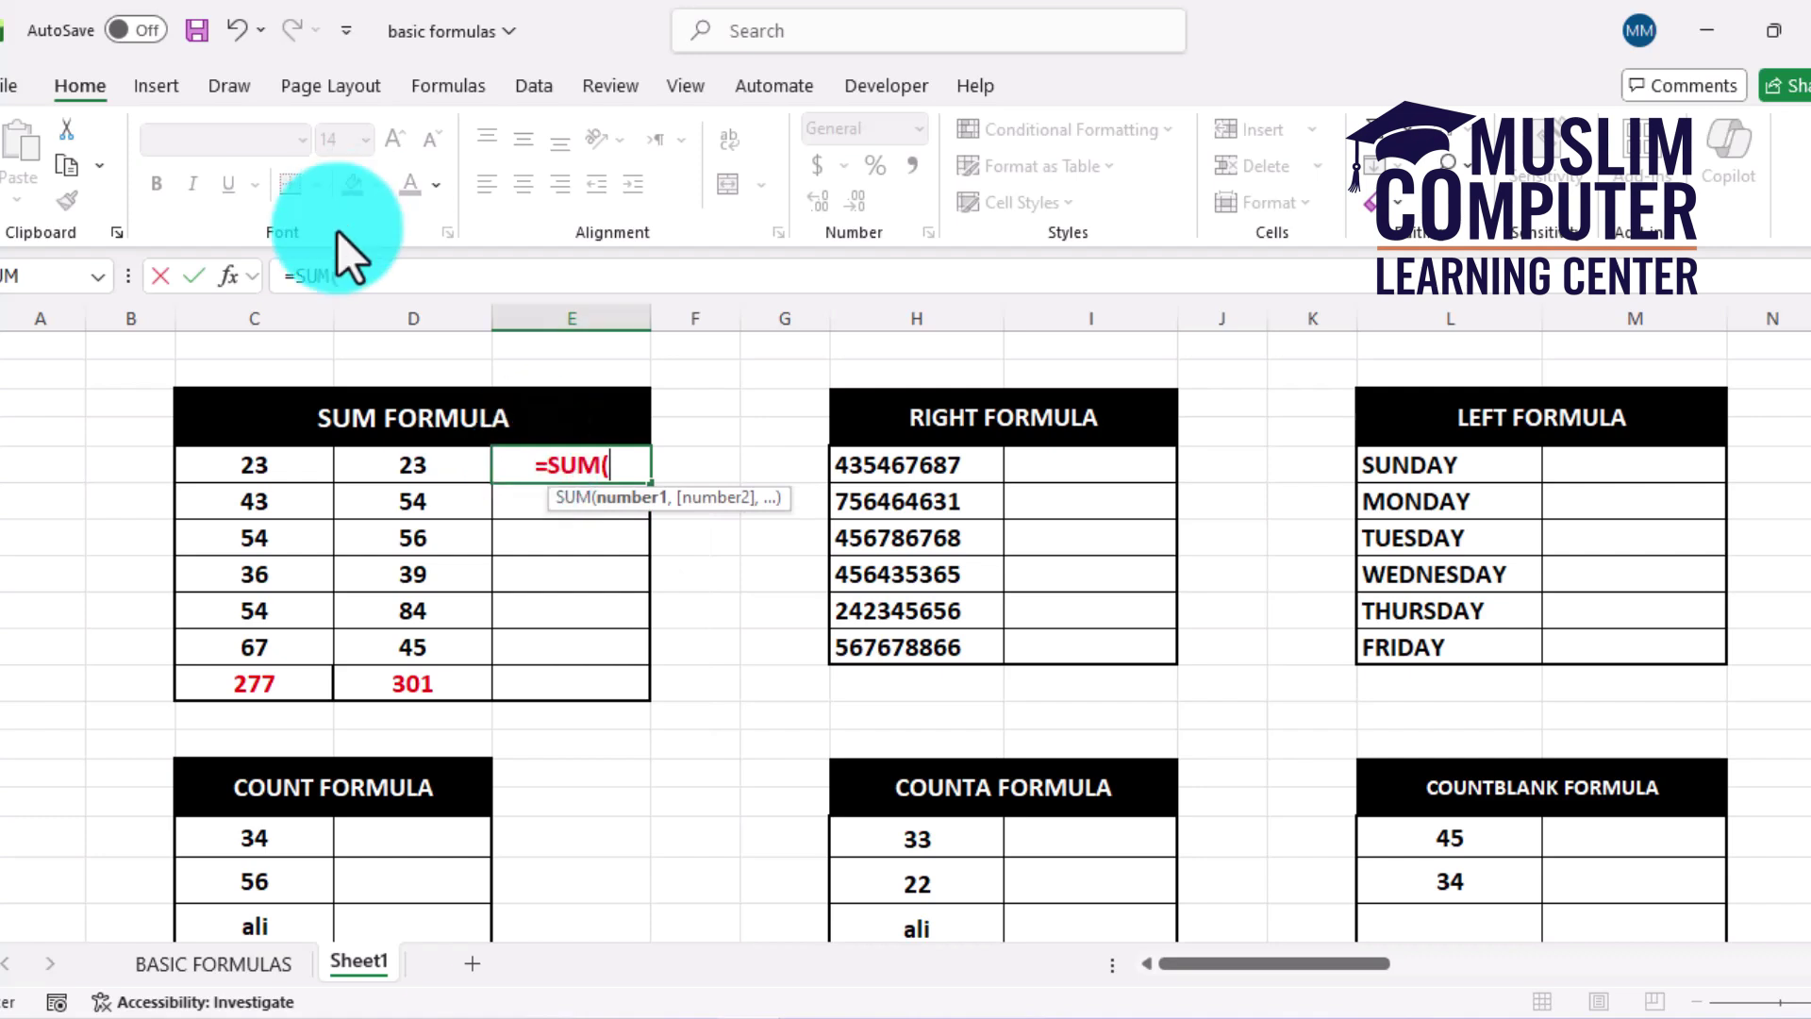
drag(283, 472, 386, 468)
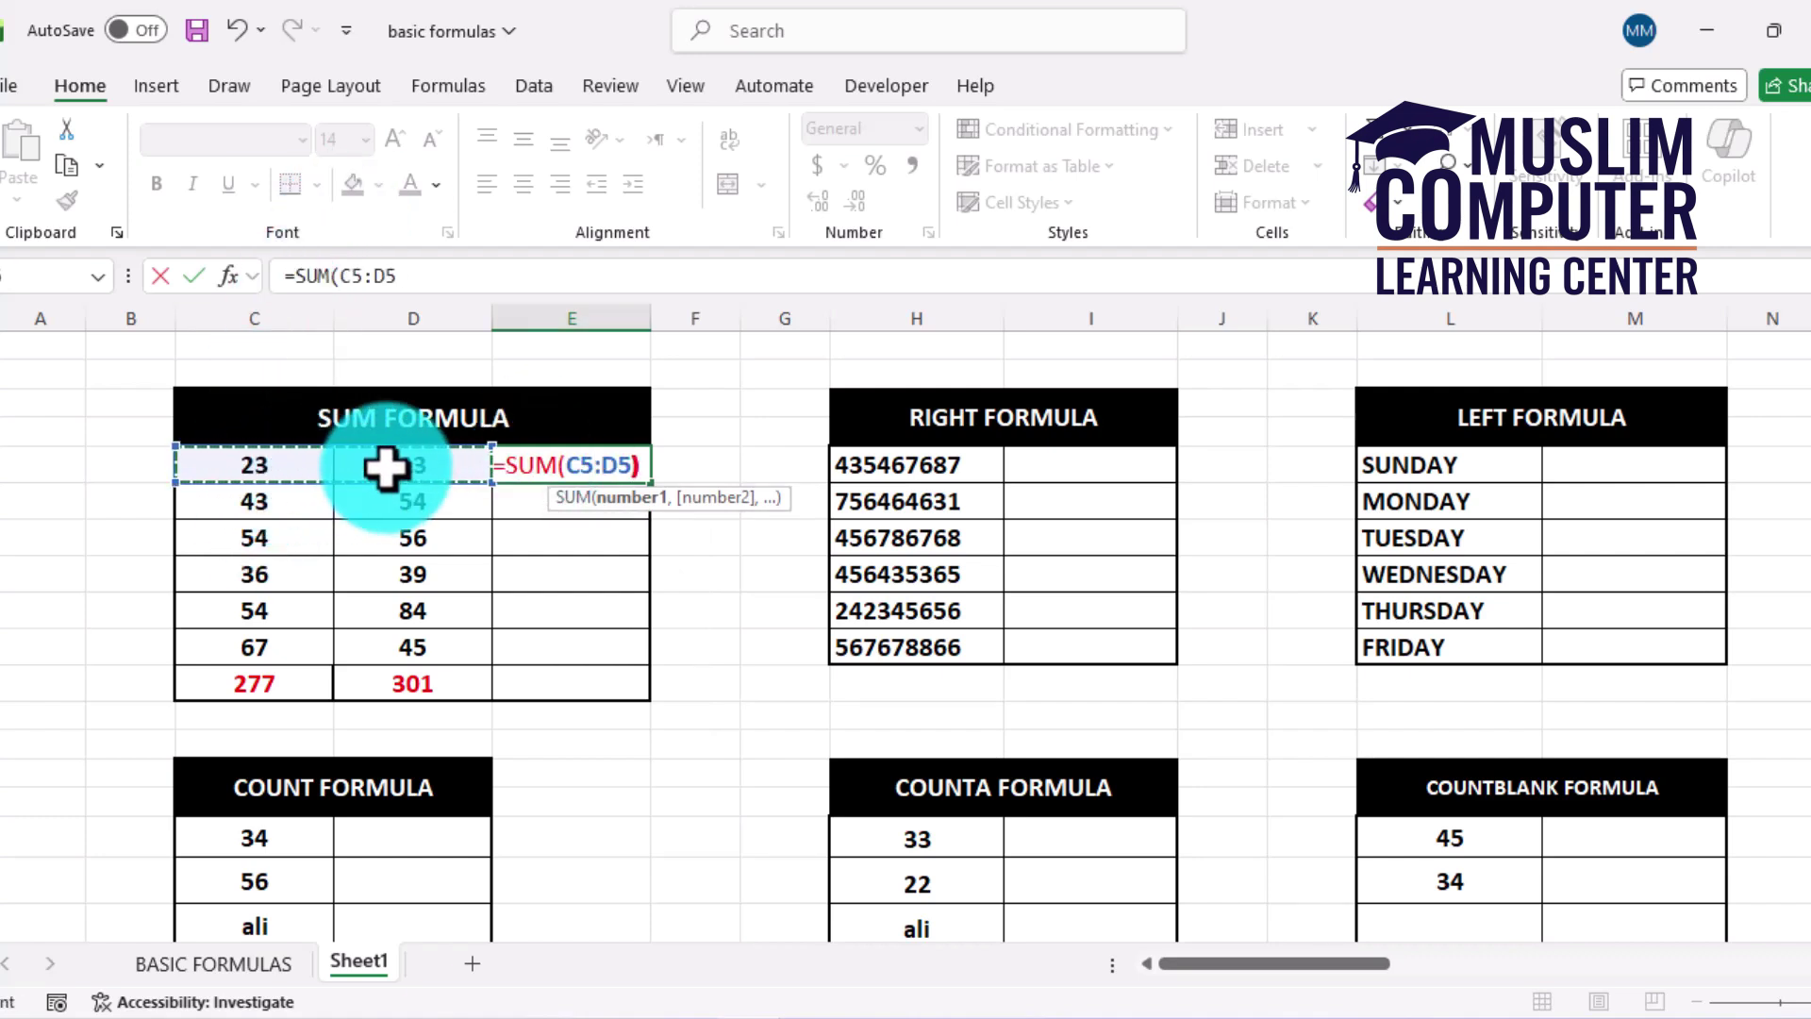
key(Return)
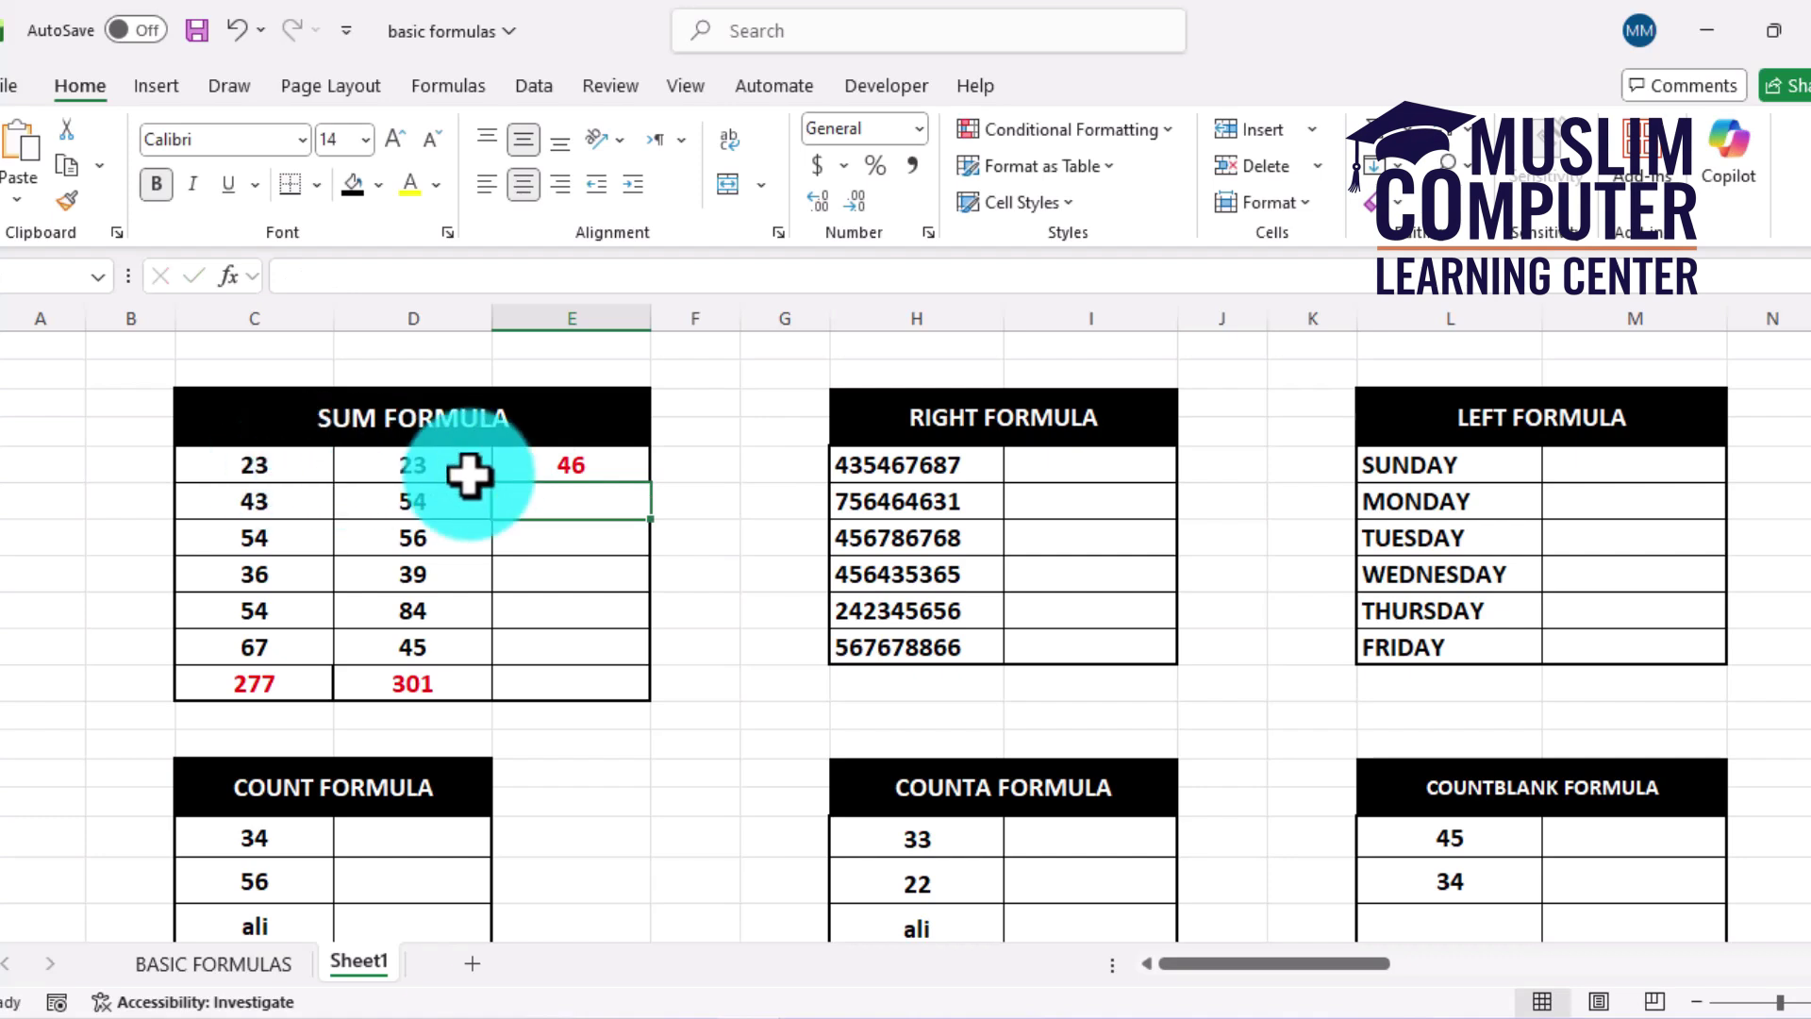
click(574, 465)
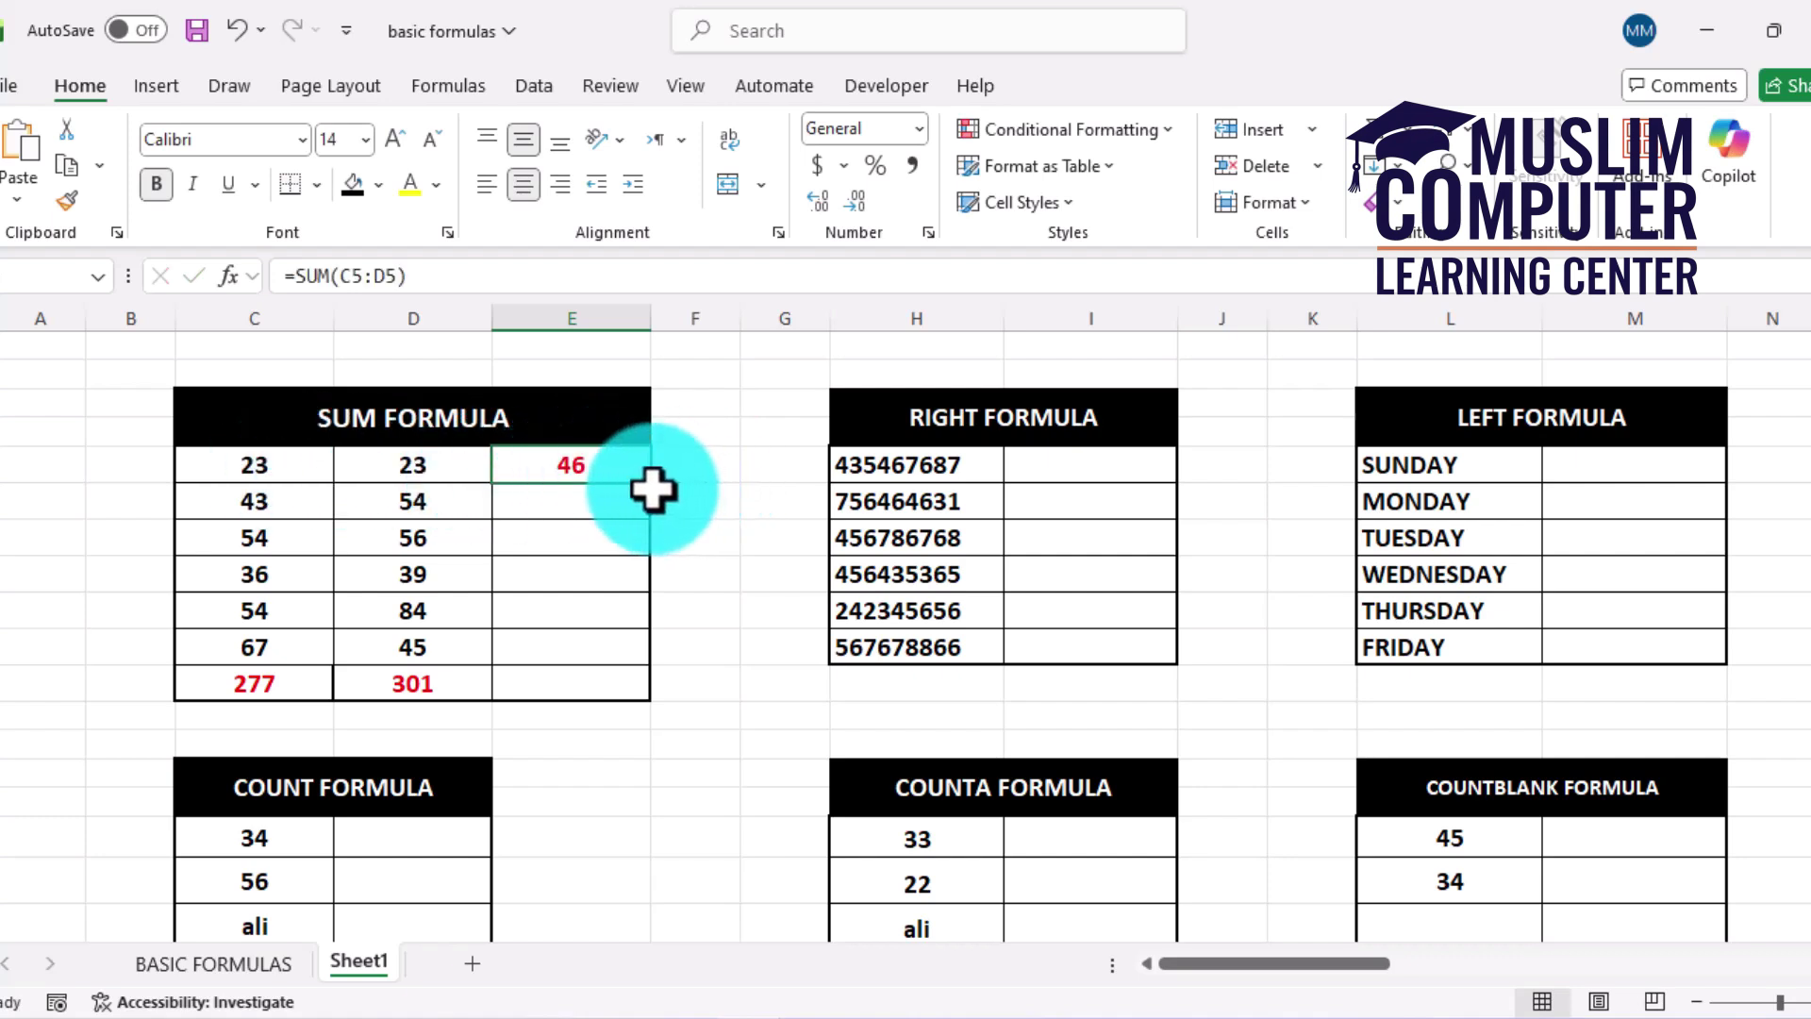
drag(651, 483, 637, 693)
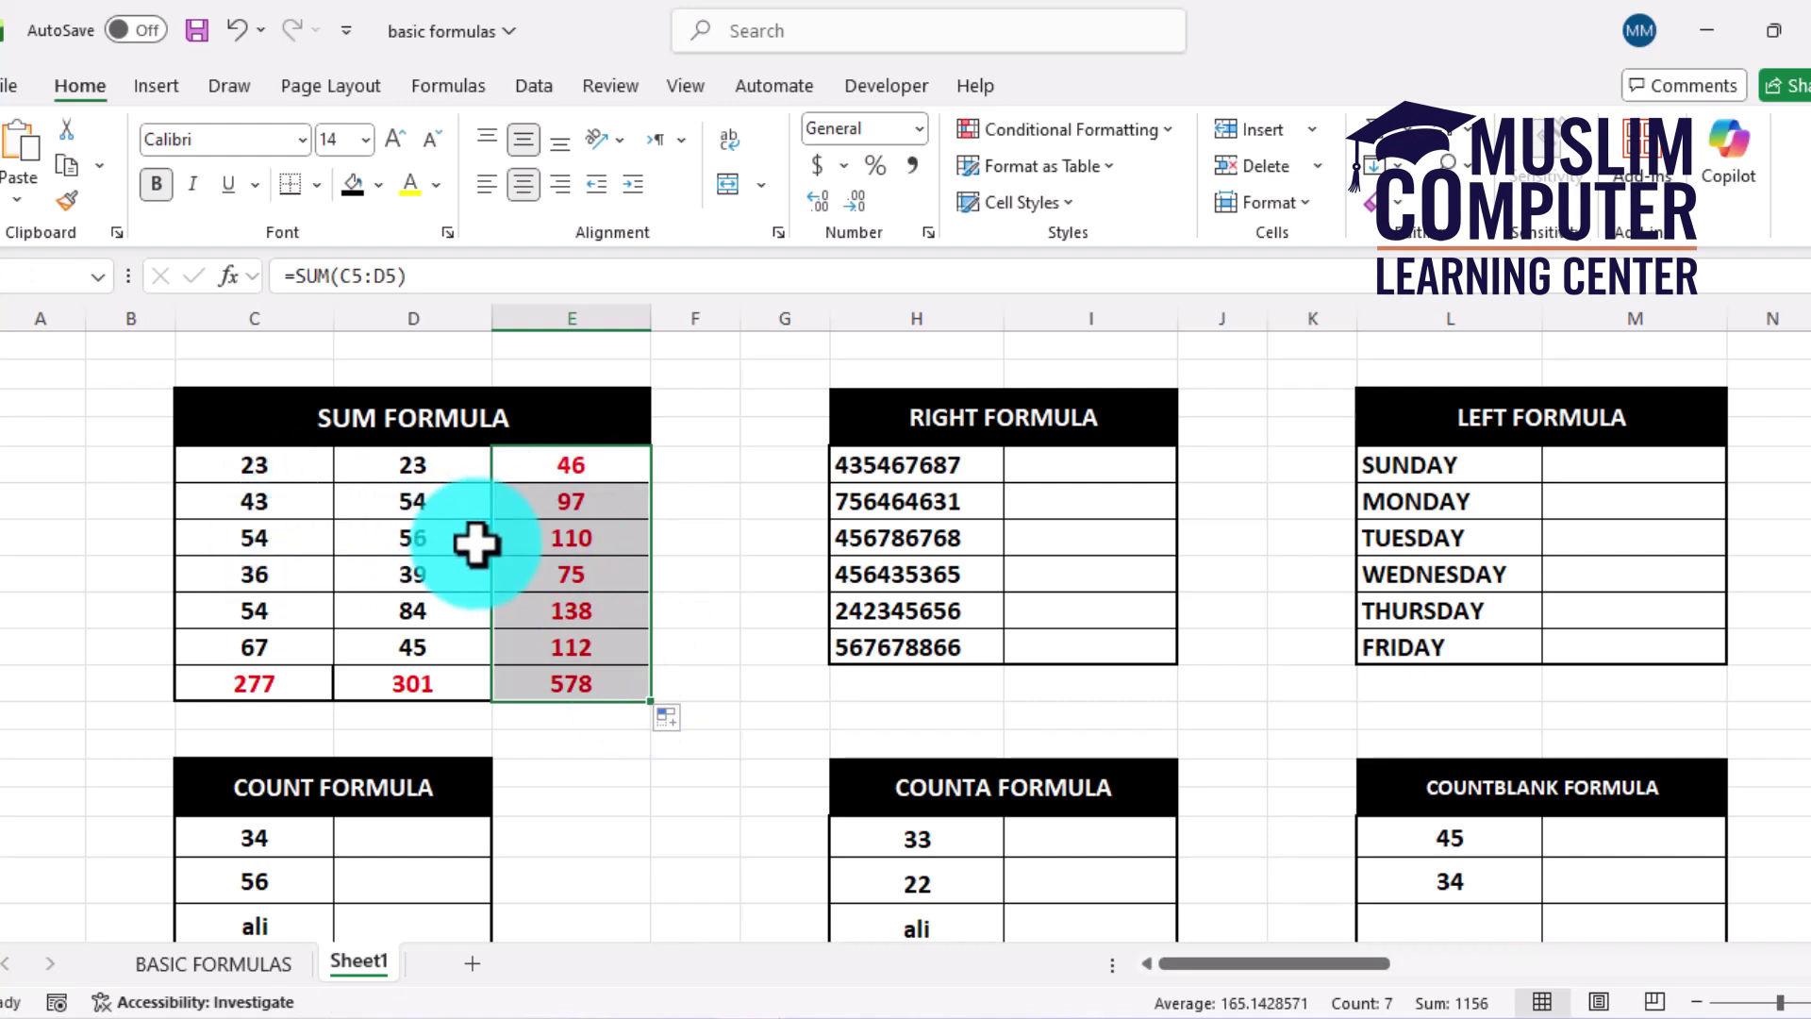
Step: Undo all the SUM formulas entered in the total row and total column of the SUM FORMULA table
key(ctrl+z)
key(ctrl+z)
key(ctrl+z)
key(ctrl+z)
key(ctrl+z)
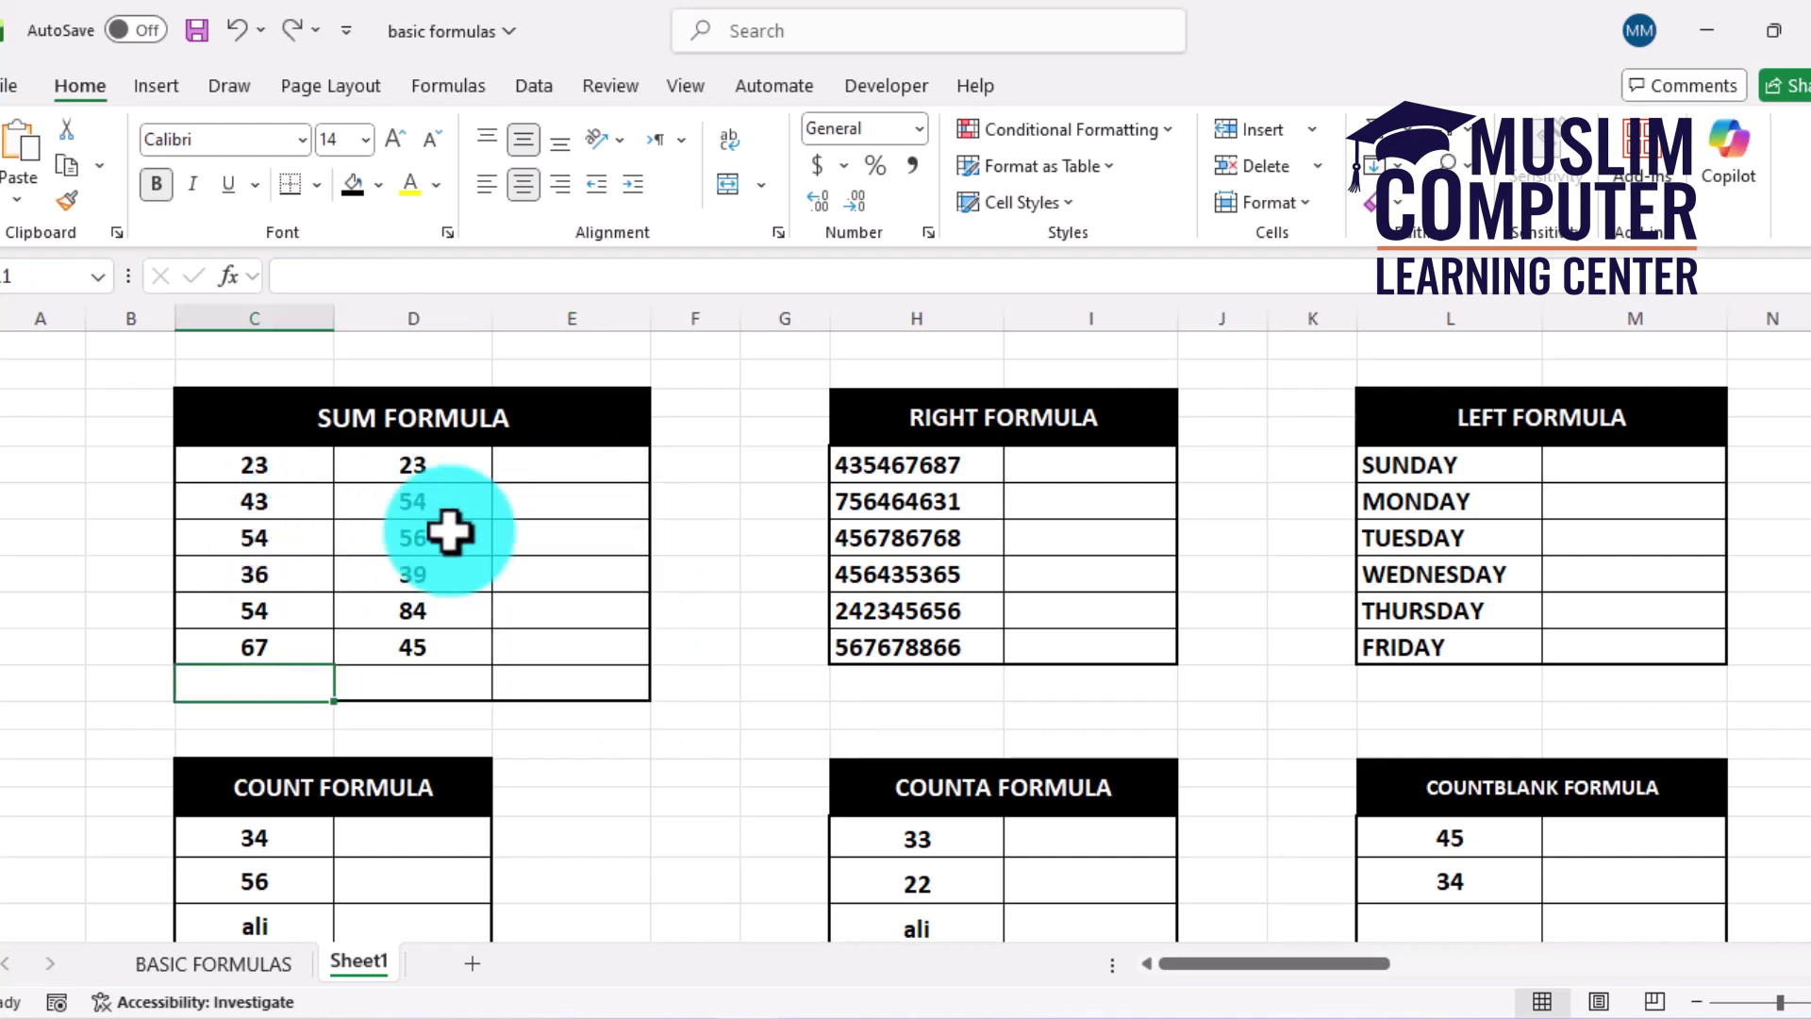
Step: Use AutoSum on the range C5:E11 to fill all row and column totals of the SUM FORMULA table at once
drag(251, 465, 562, 668)
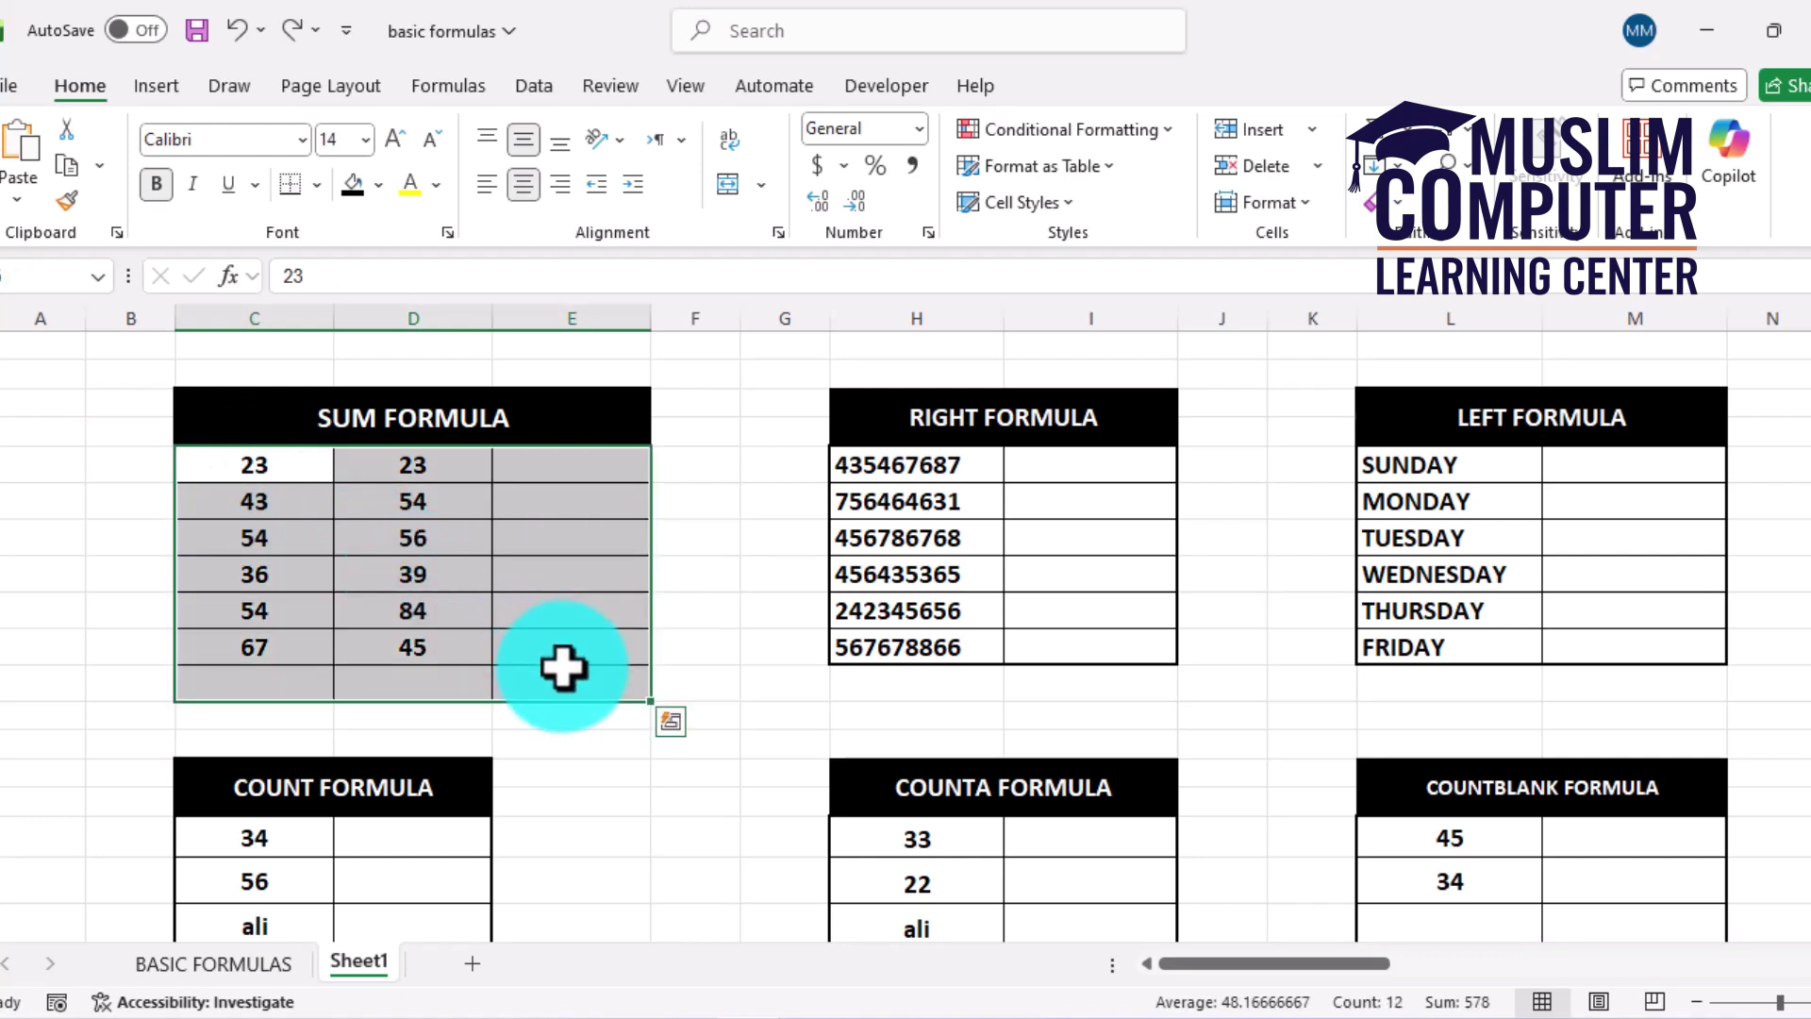
key(alt+equal)
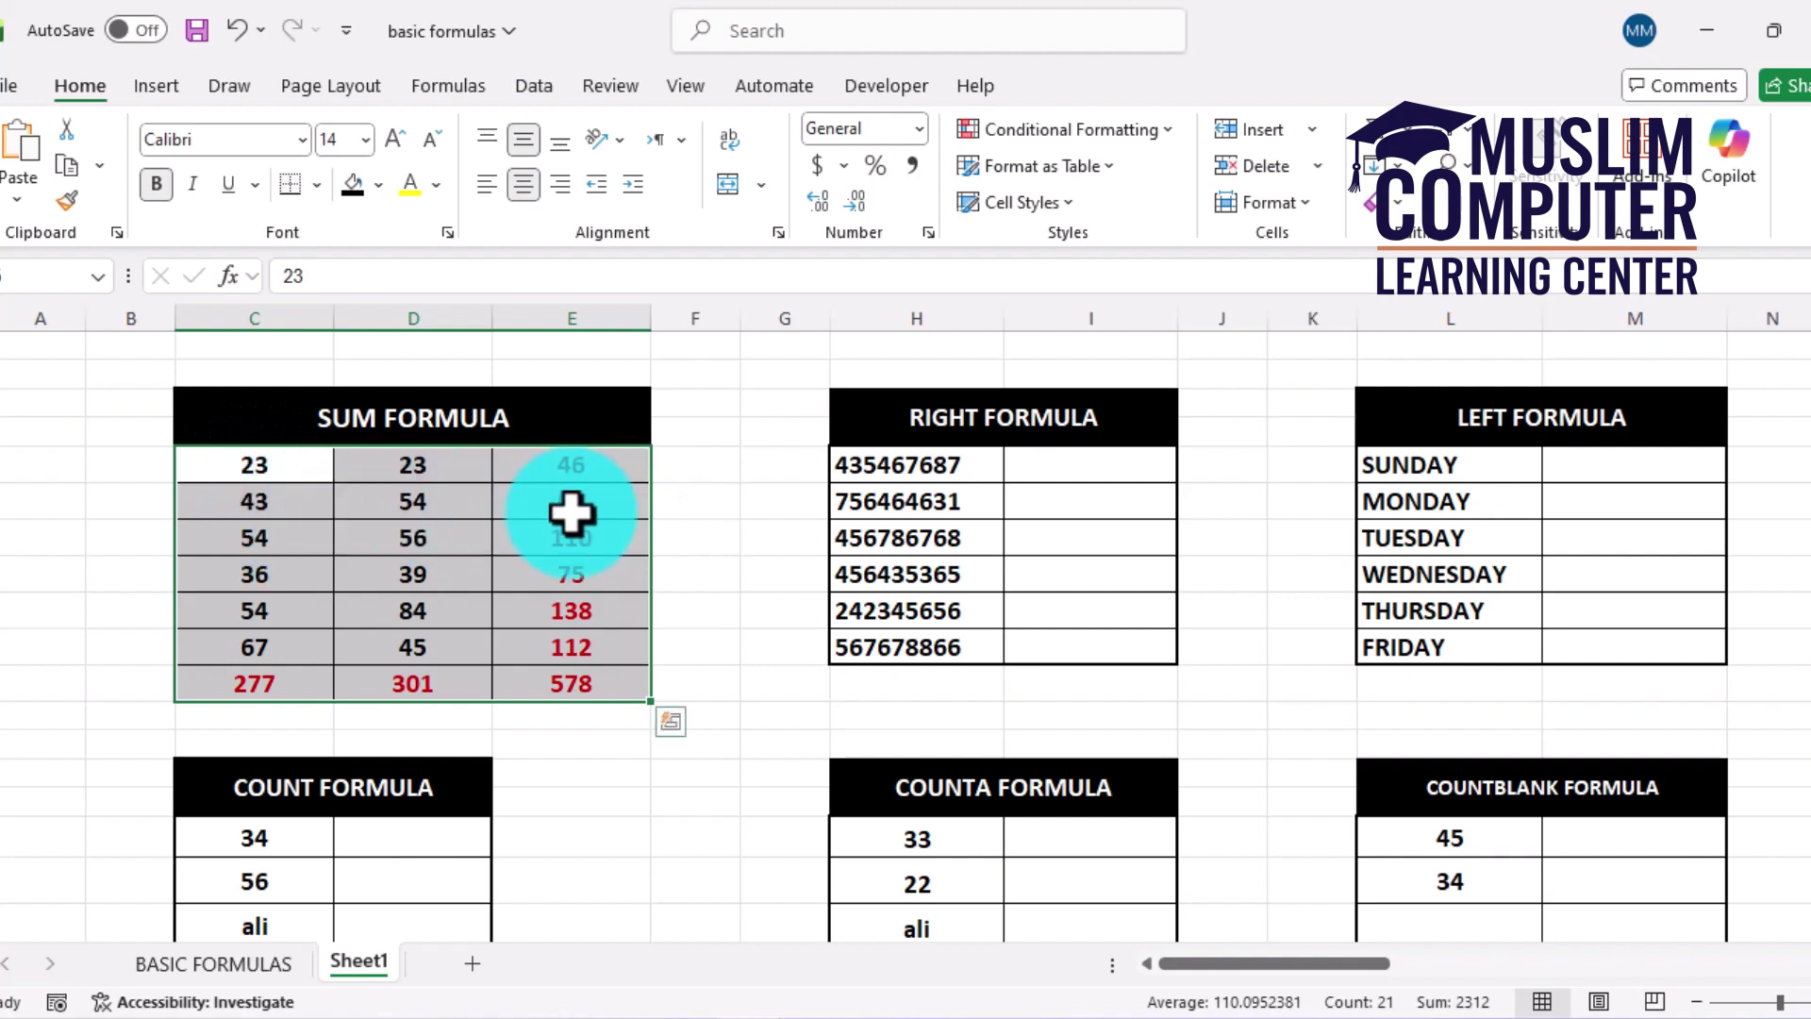
click(546, 638)
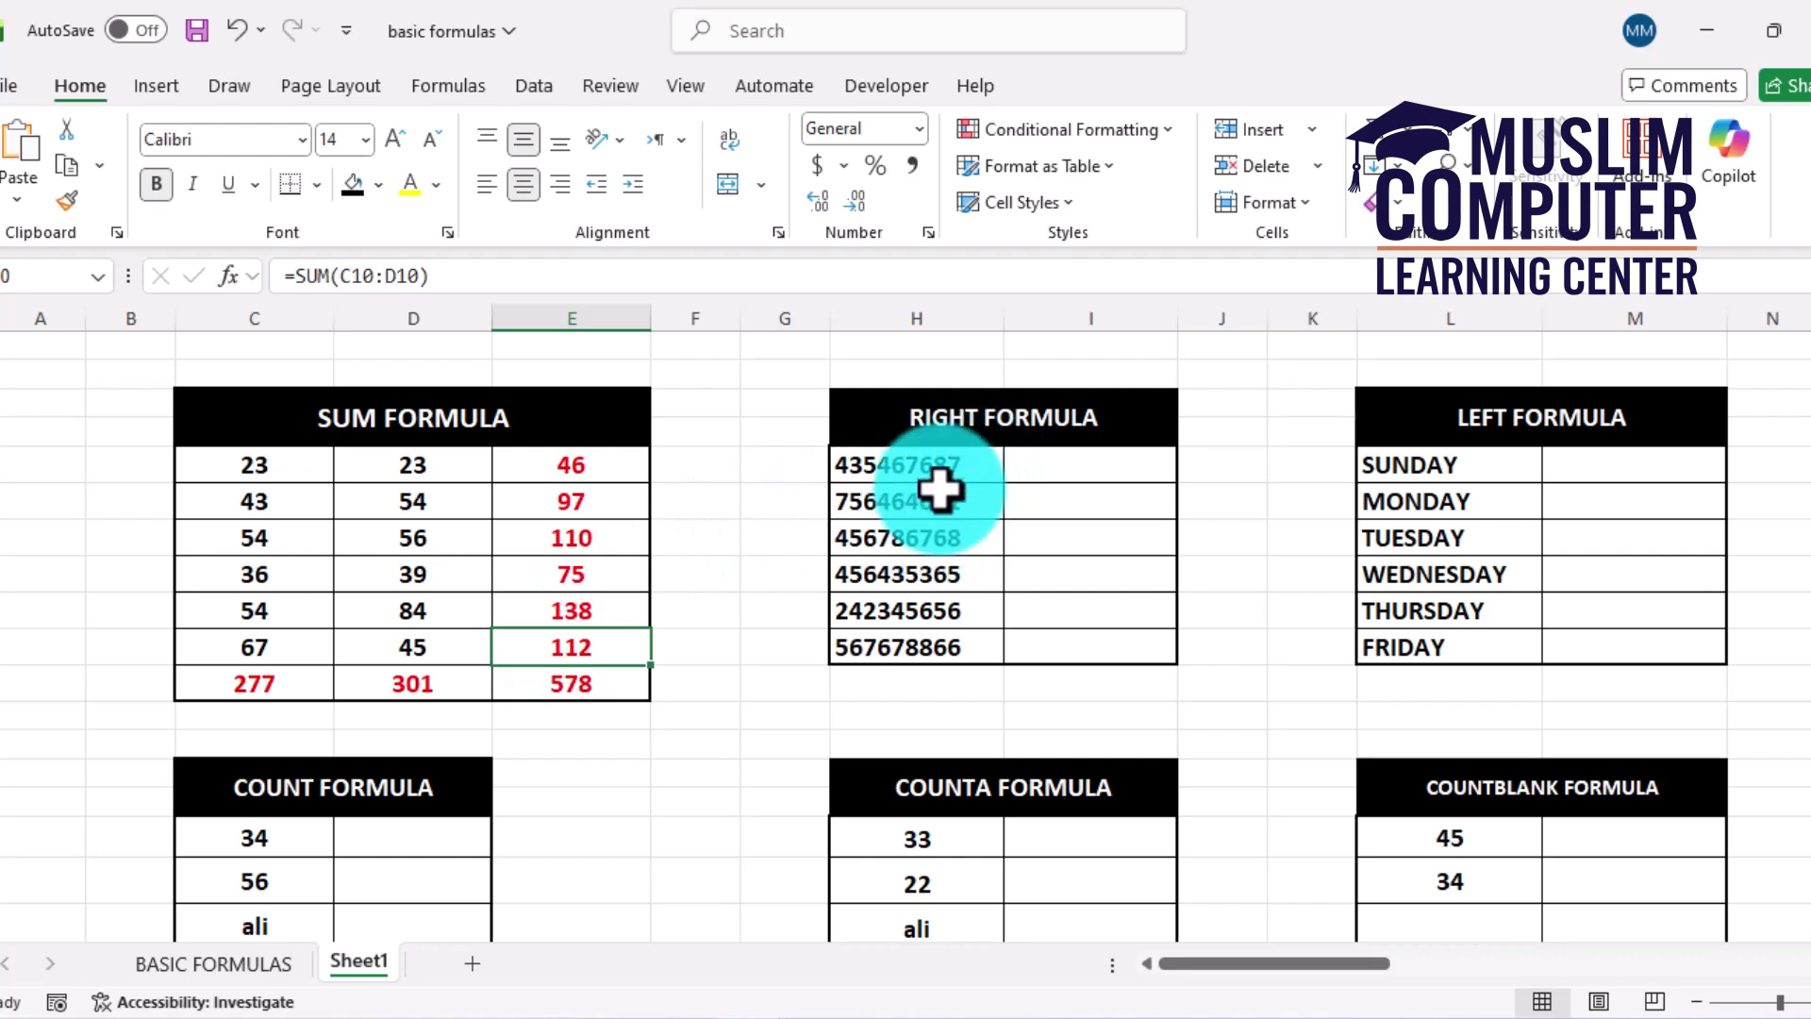
Step: Enter 7687 in I5 and 4631 in I6 as hand-written sample results, and clear them again
click(1061, 466)
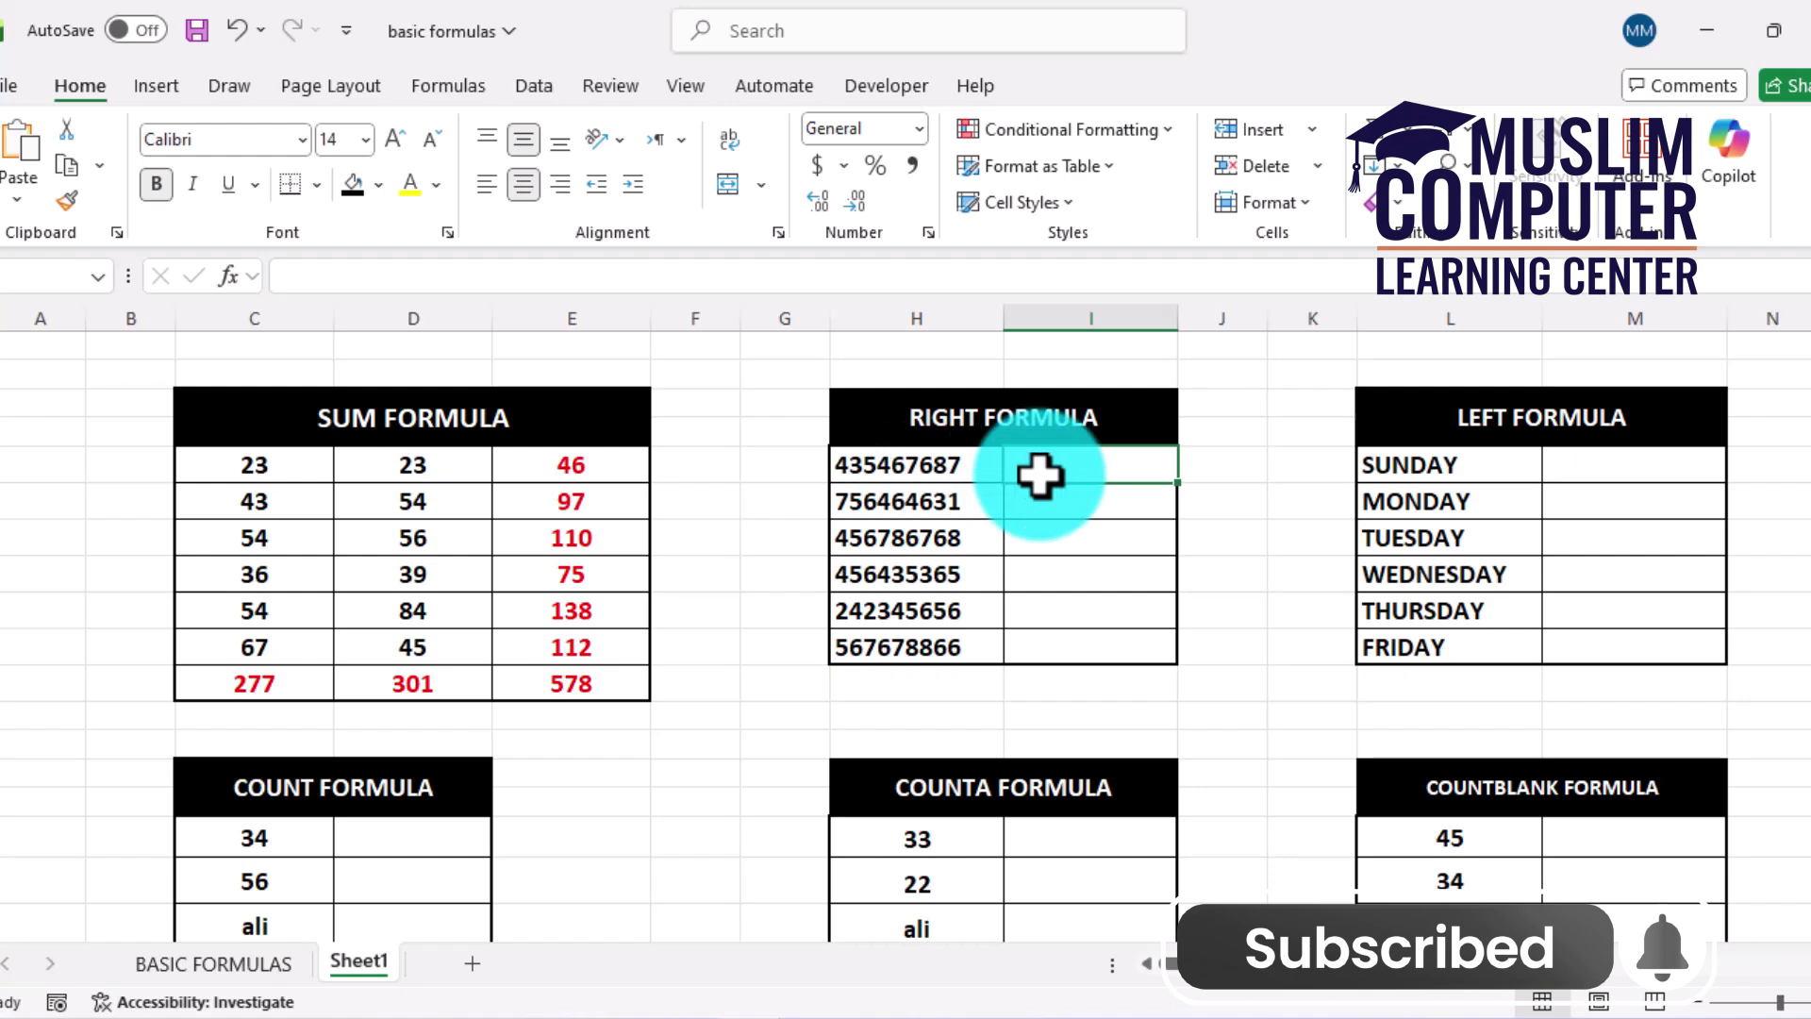
text(76)
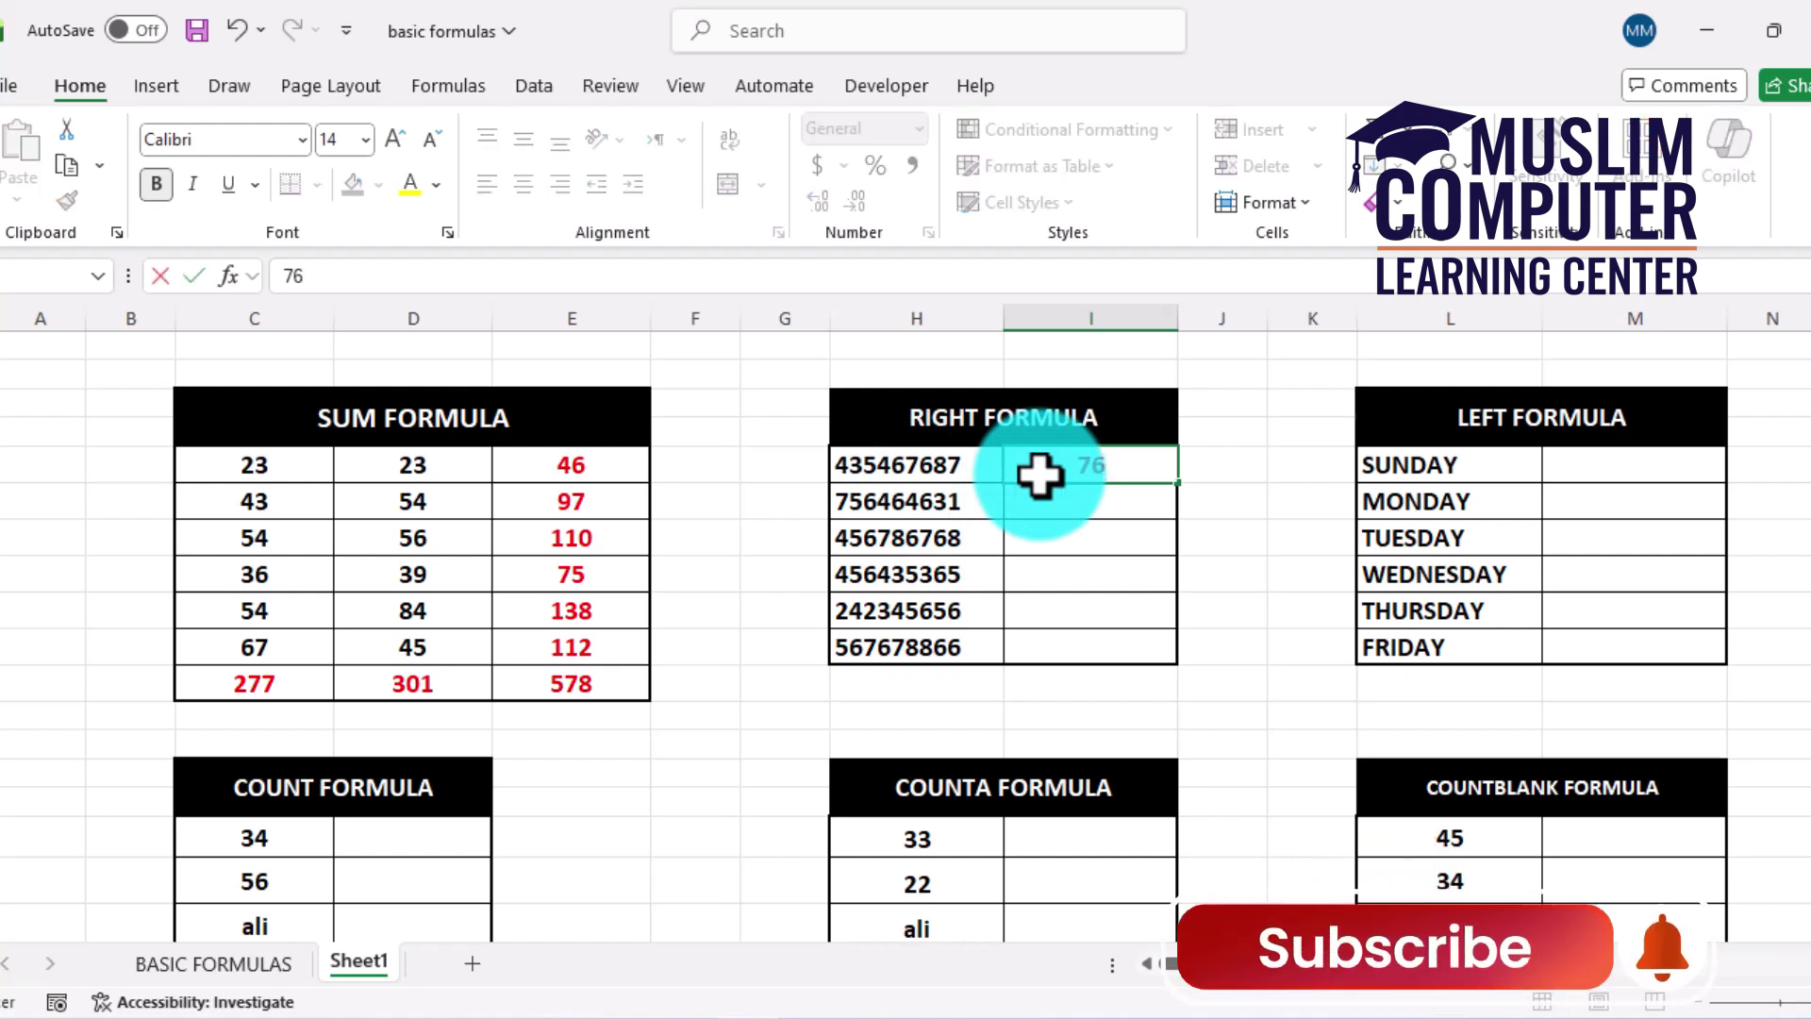
text(87)
key(Return)
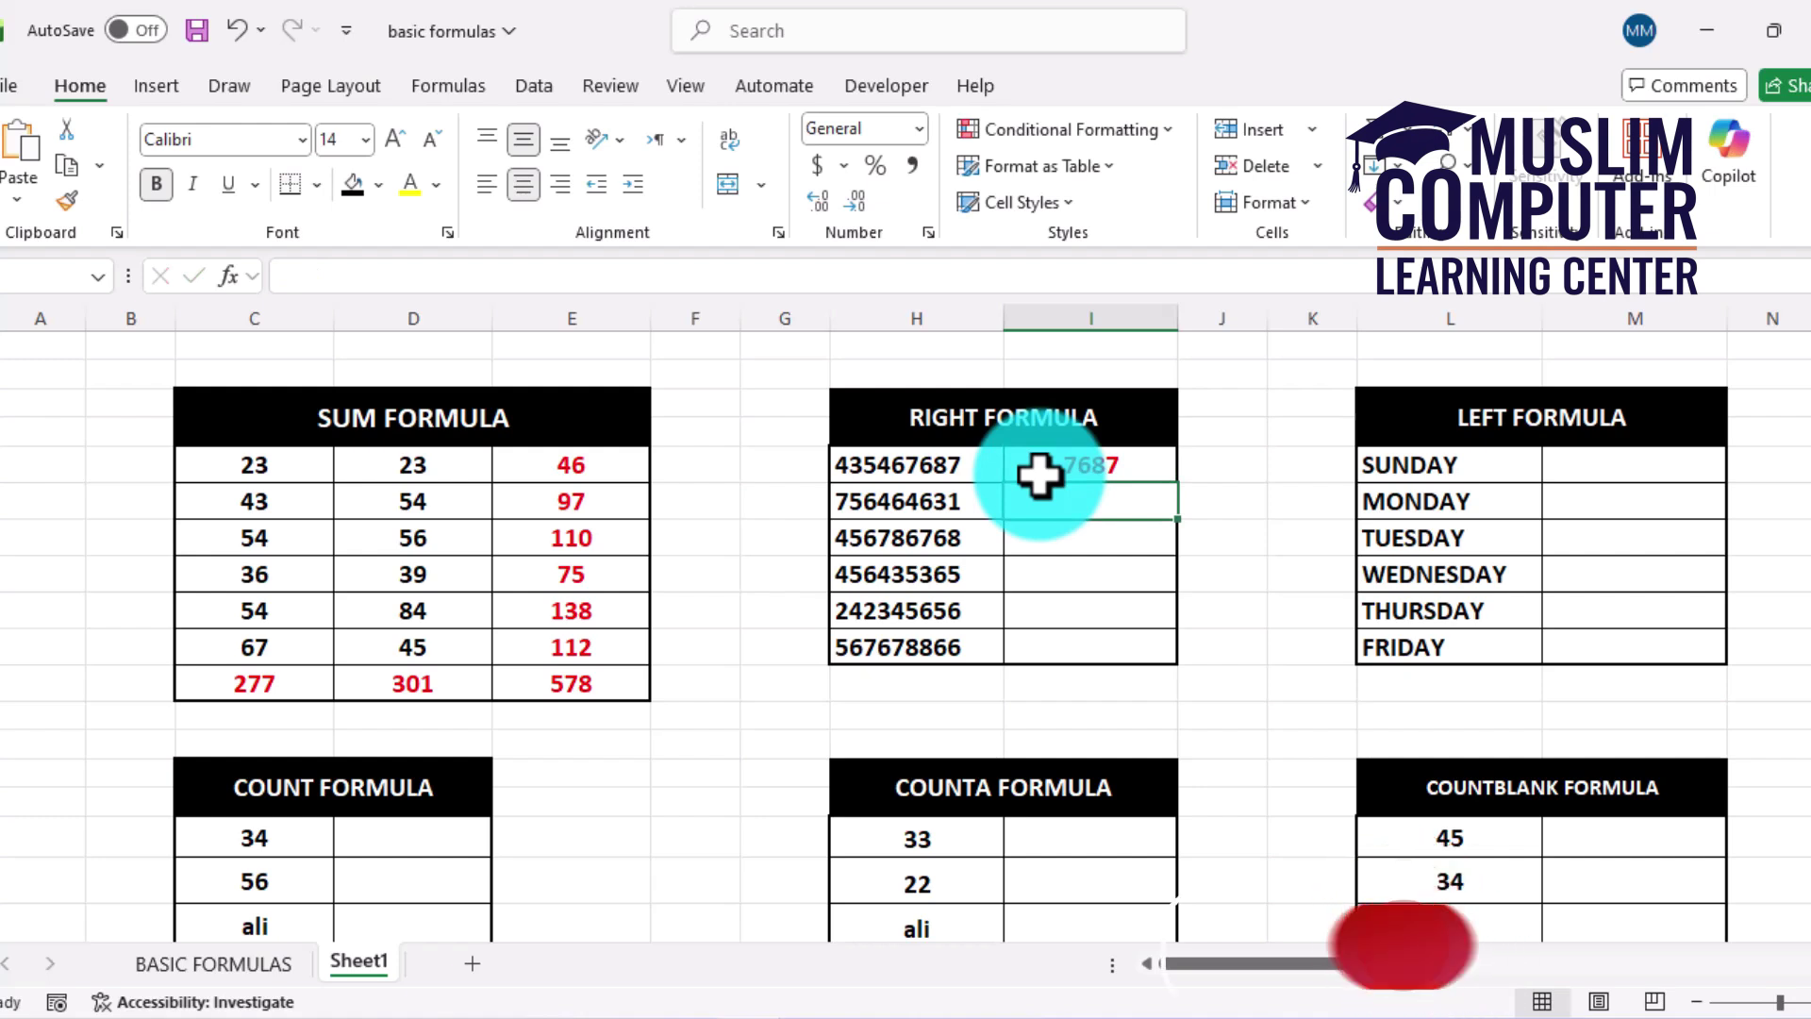
text(4631)
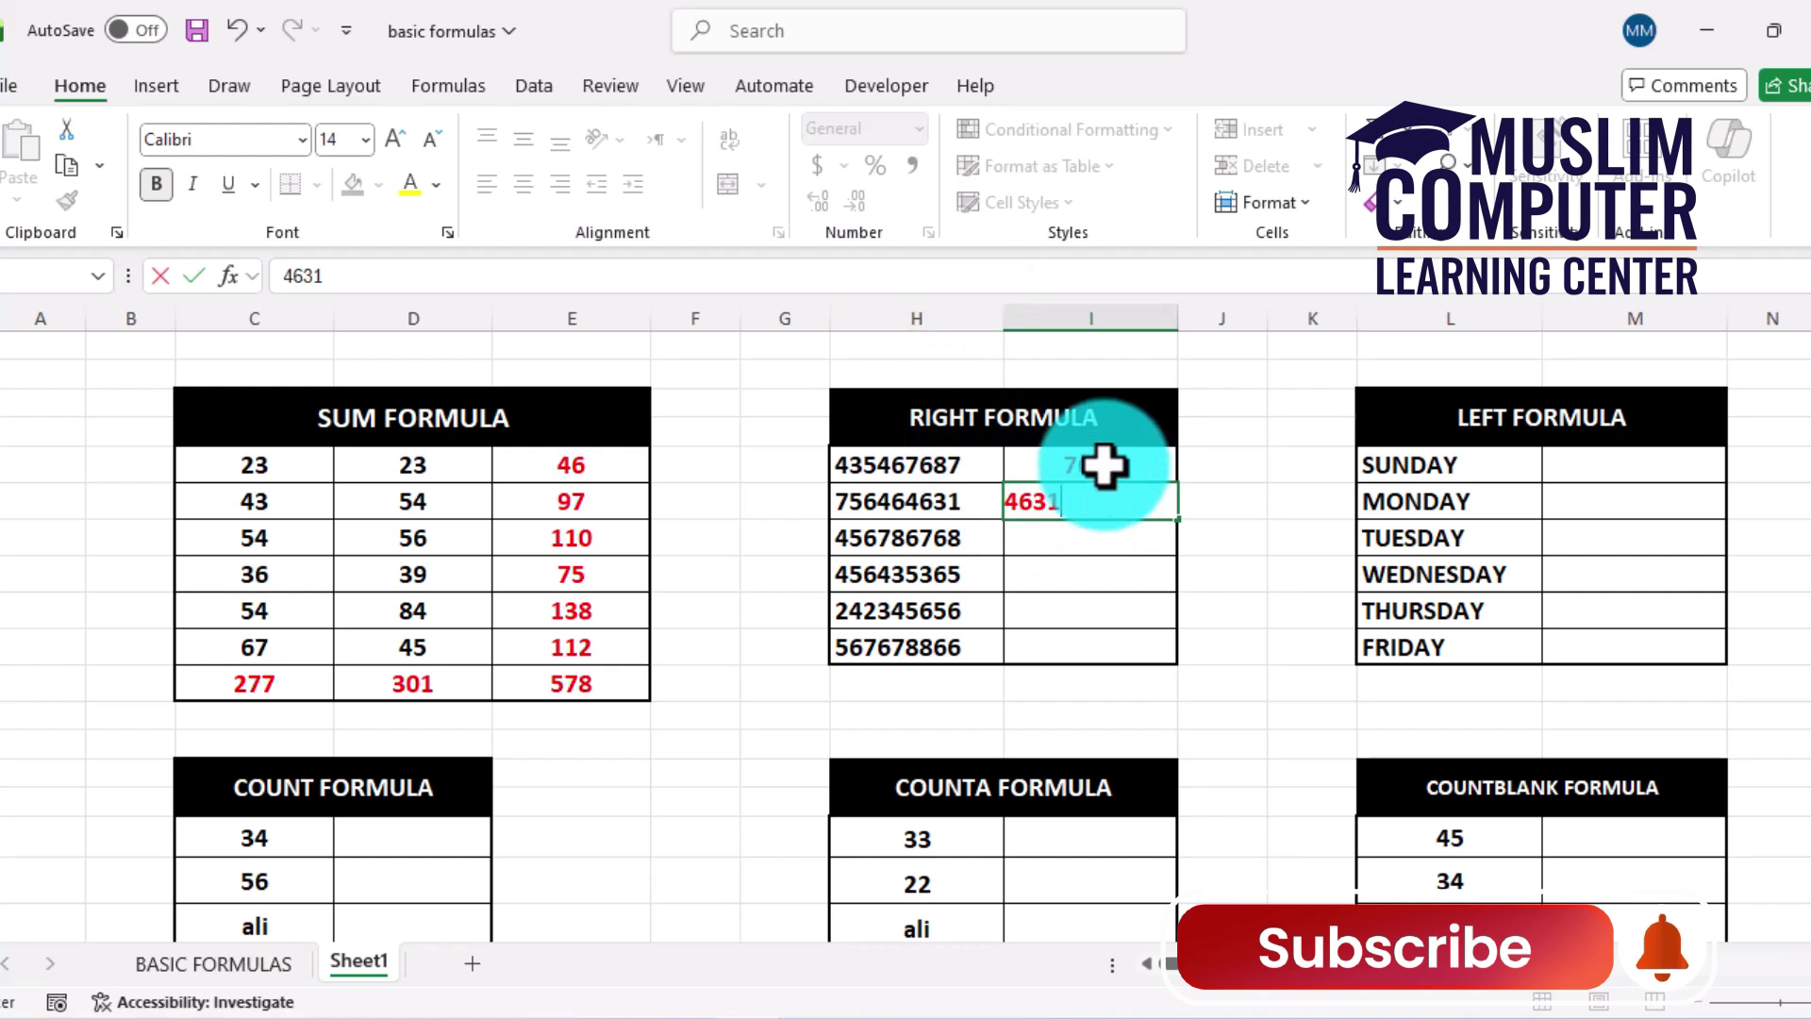
drag(1103, 465, 1107, 564)
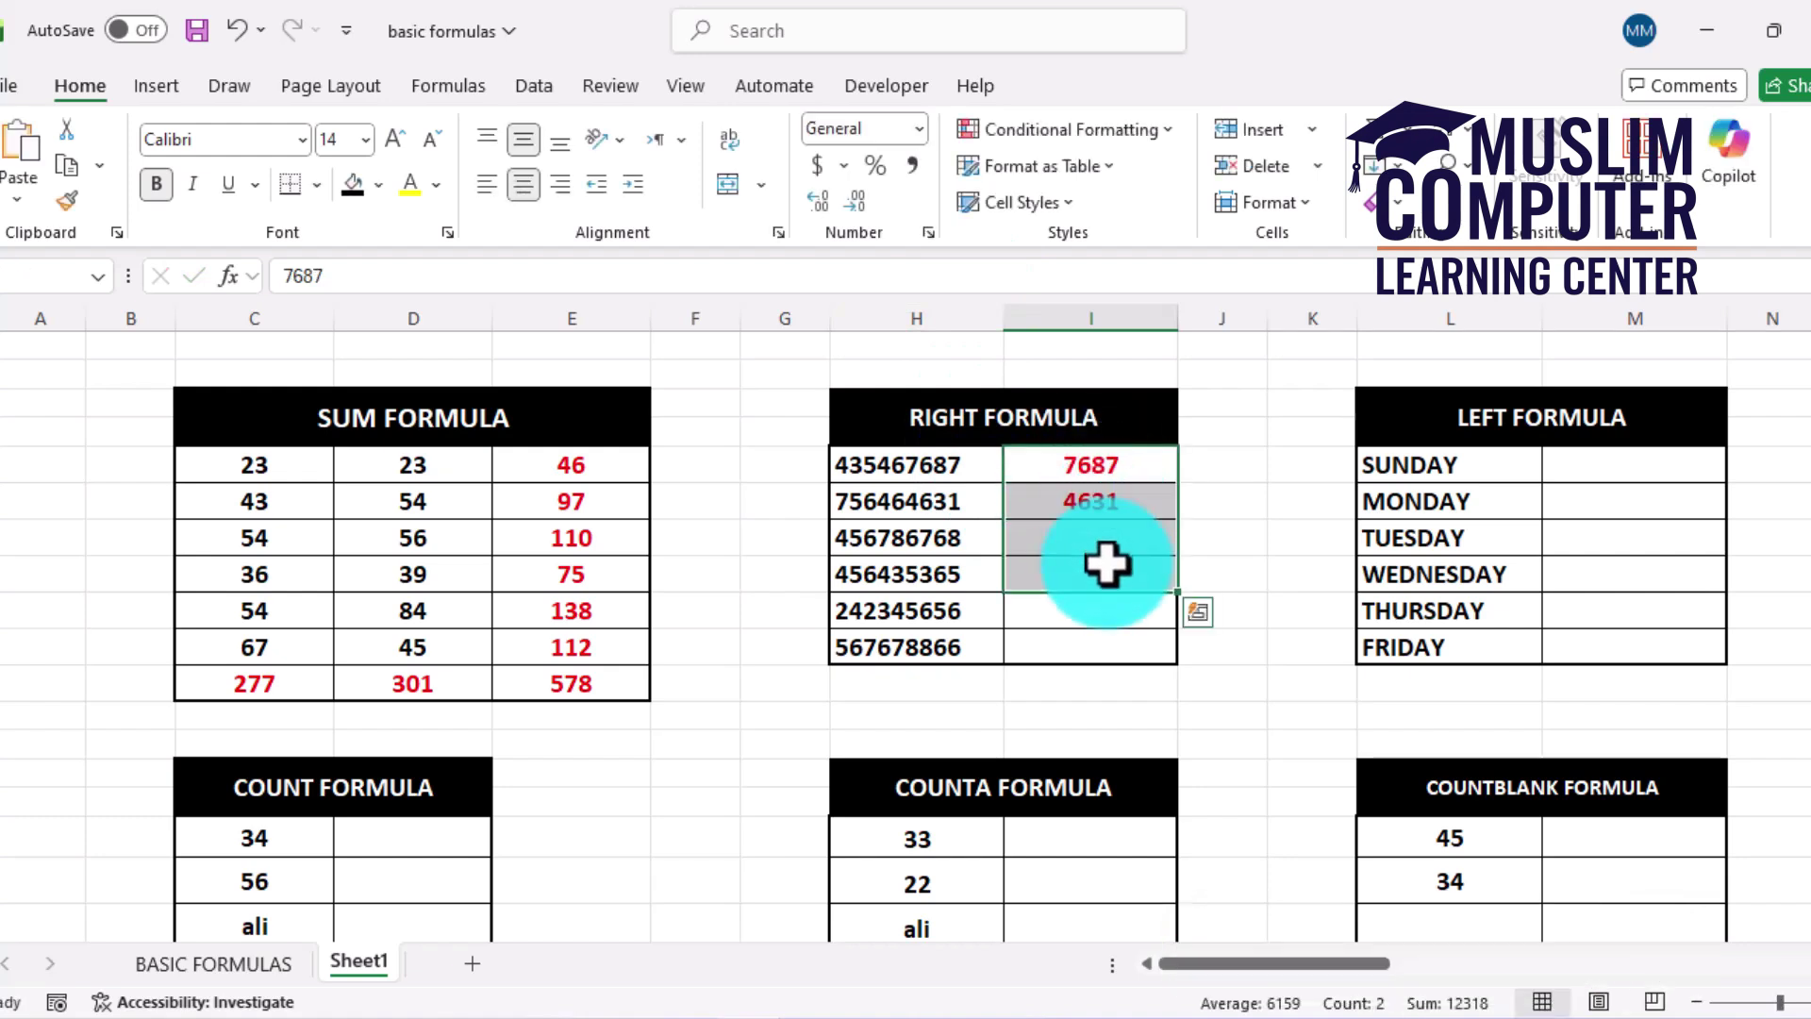
key(Delete)
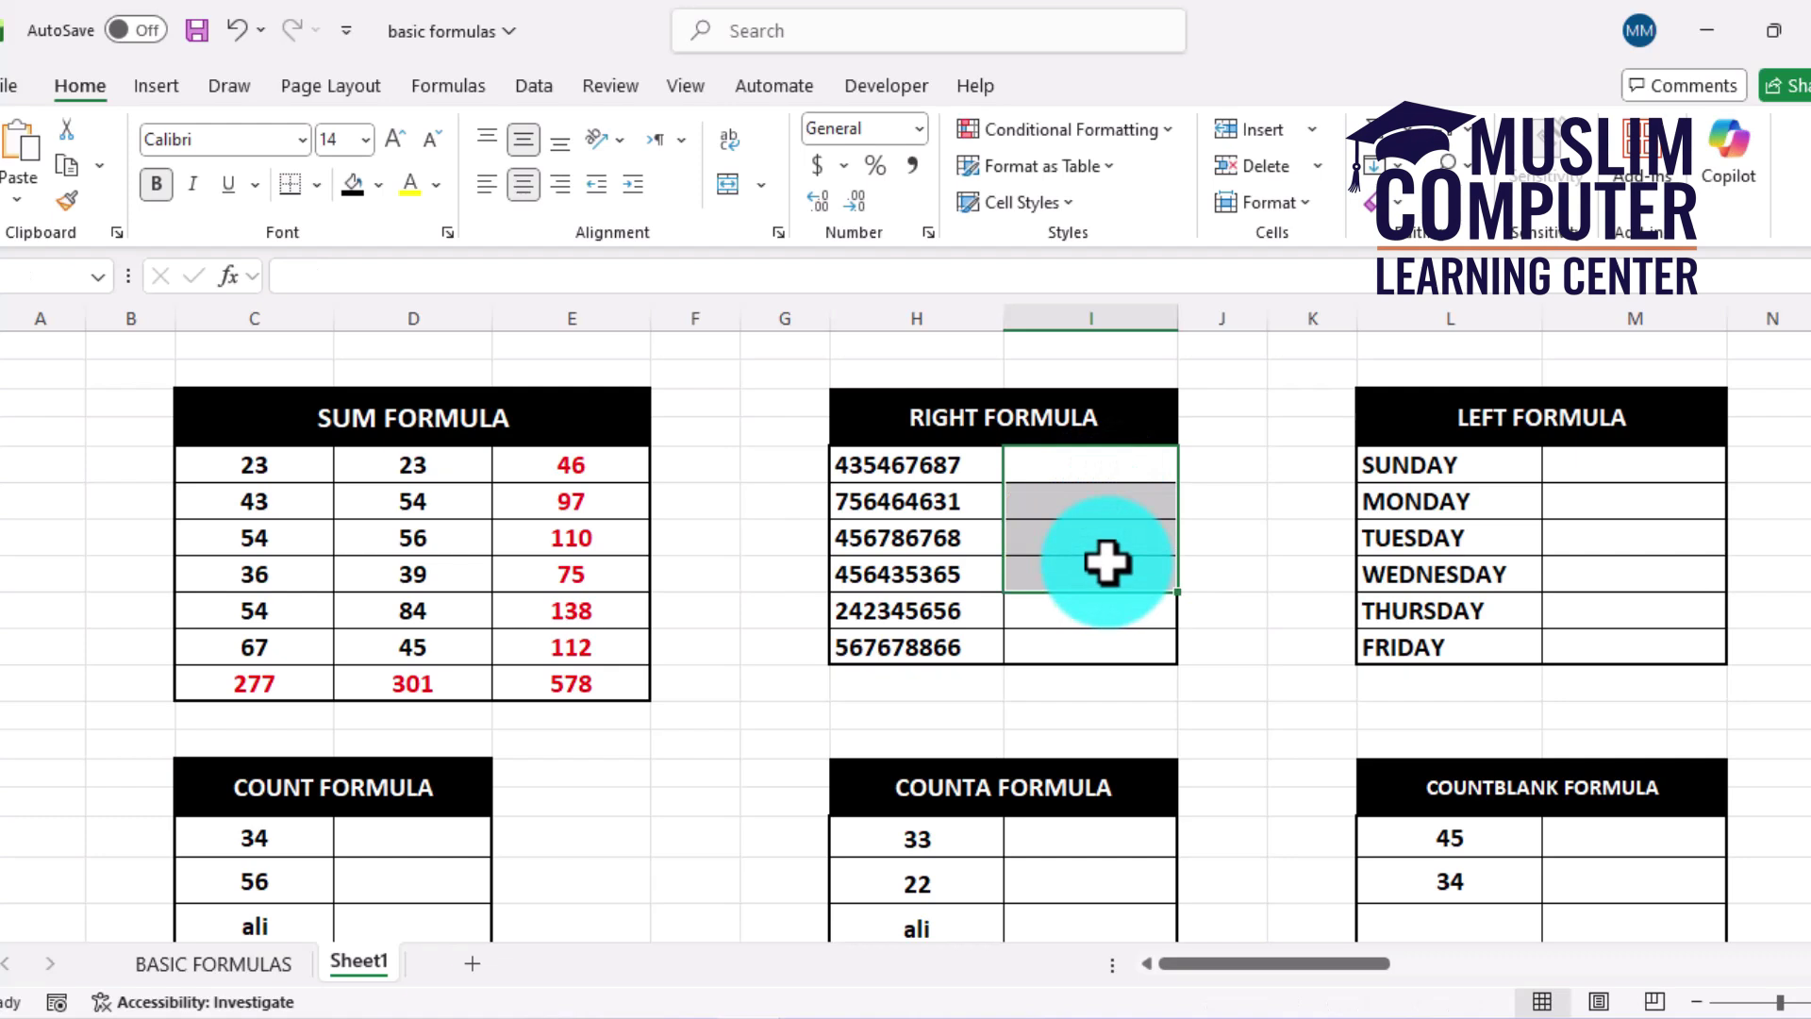
Step: Extract the last four digits with =RIGHT(H5,4) in I5 and fill the formula down to I10
click(1099, 469)
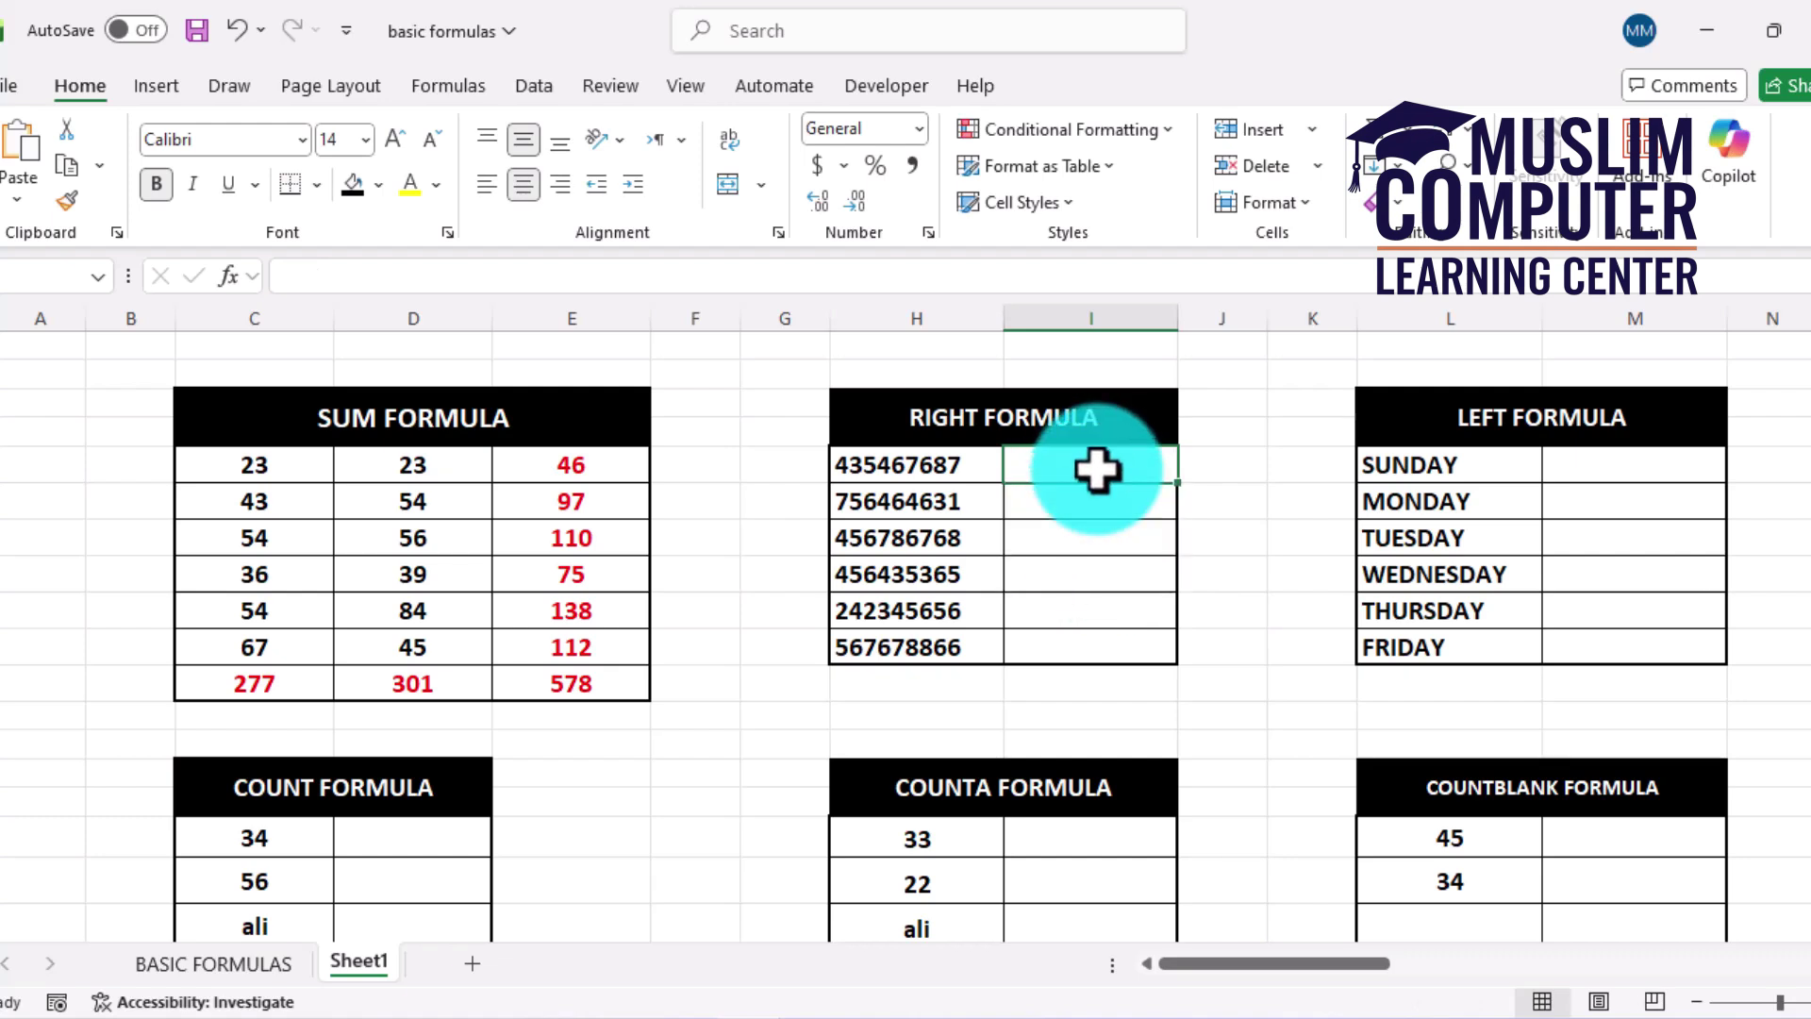
text(=)
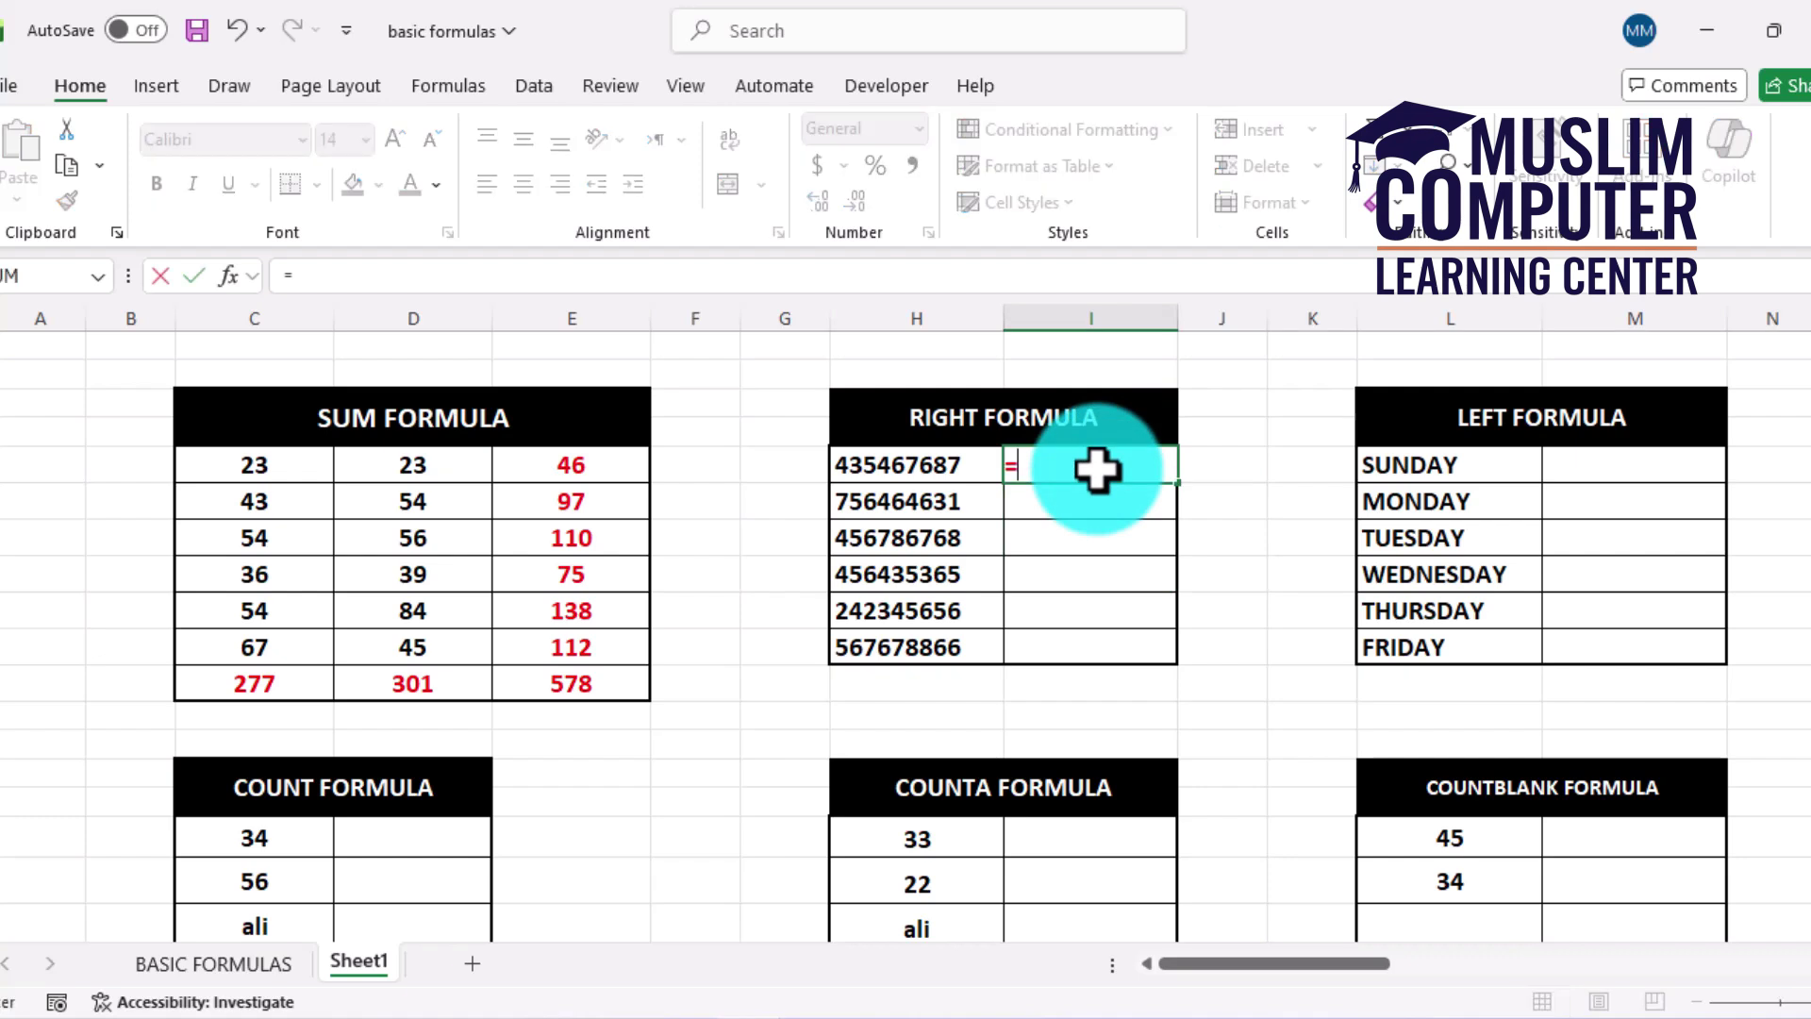
text(RIGHT()
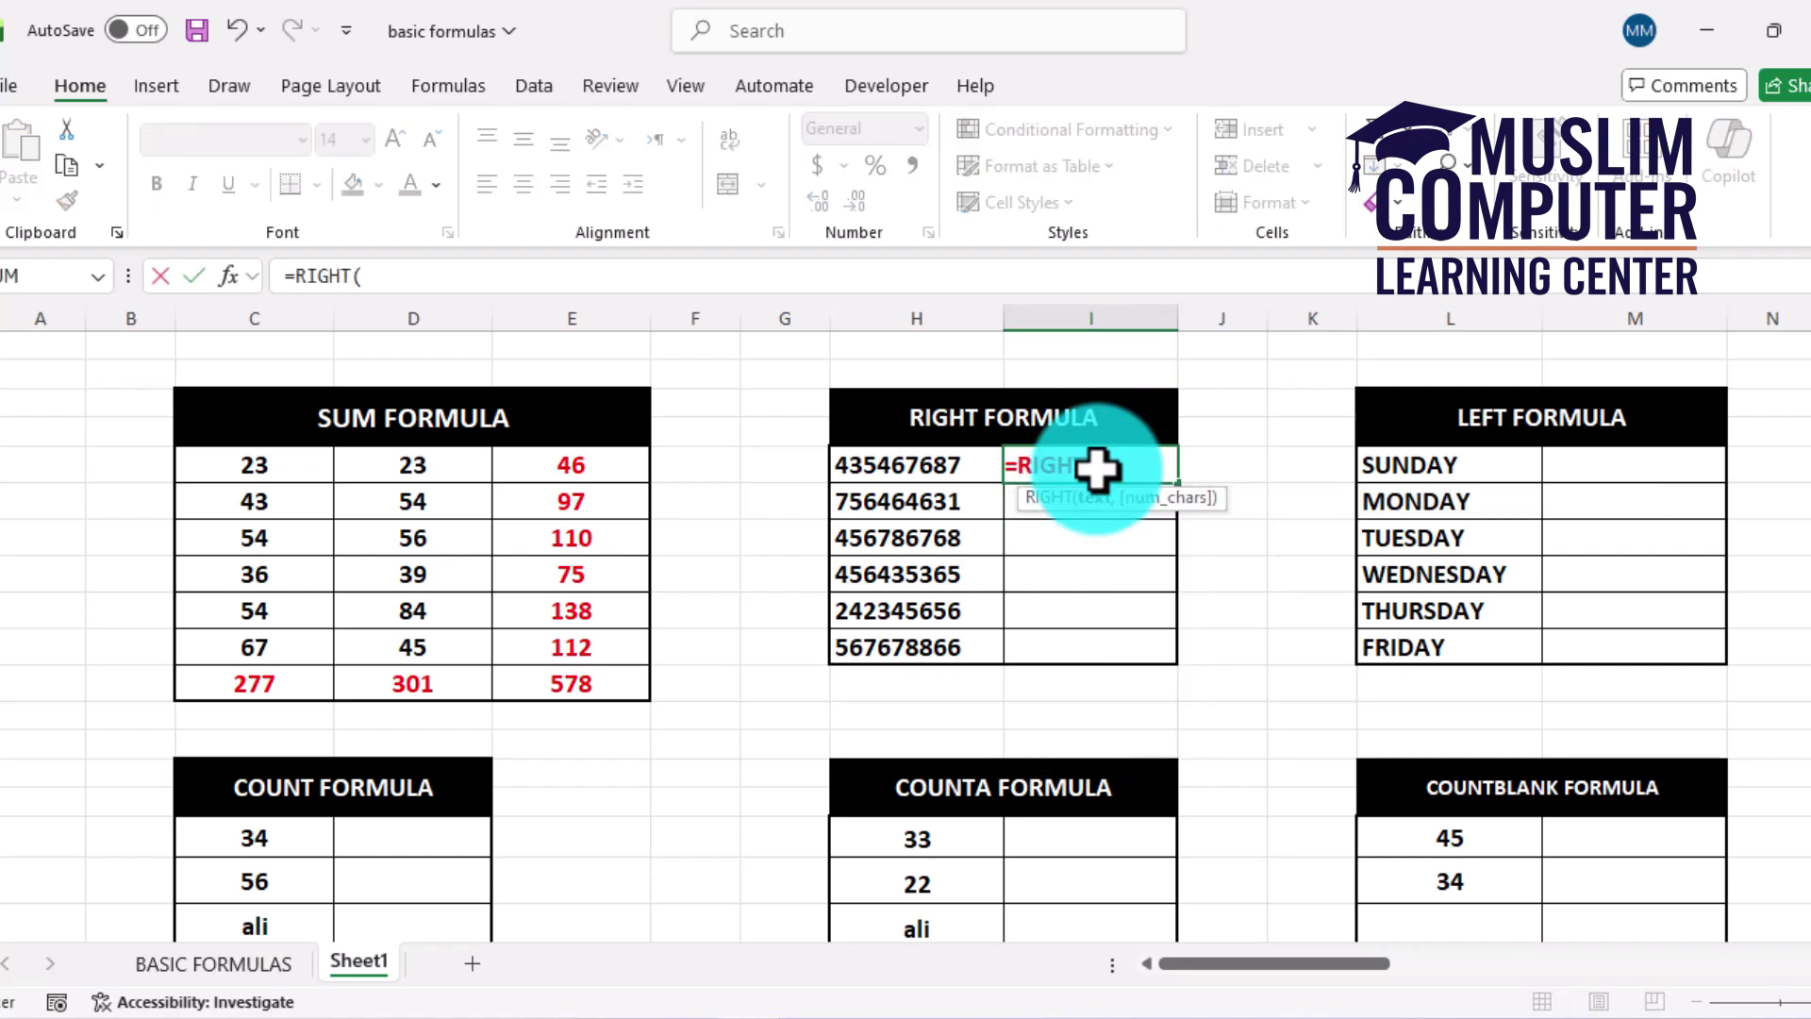
click(937, 461)
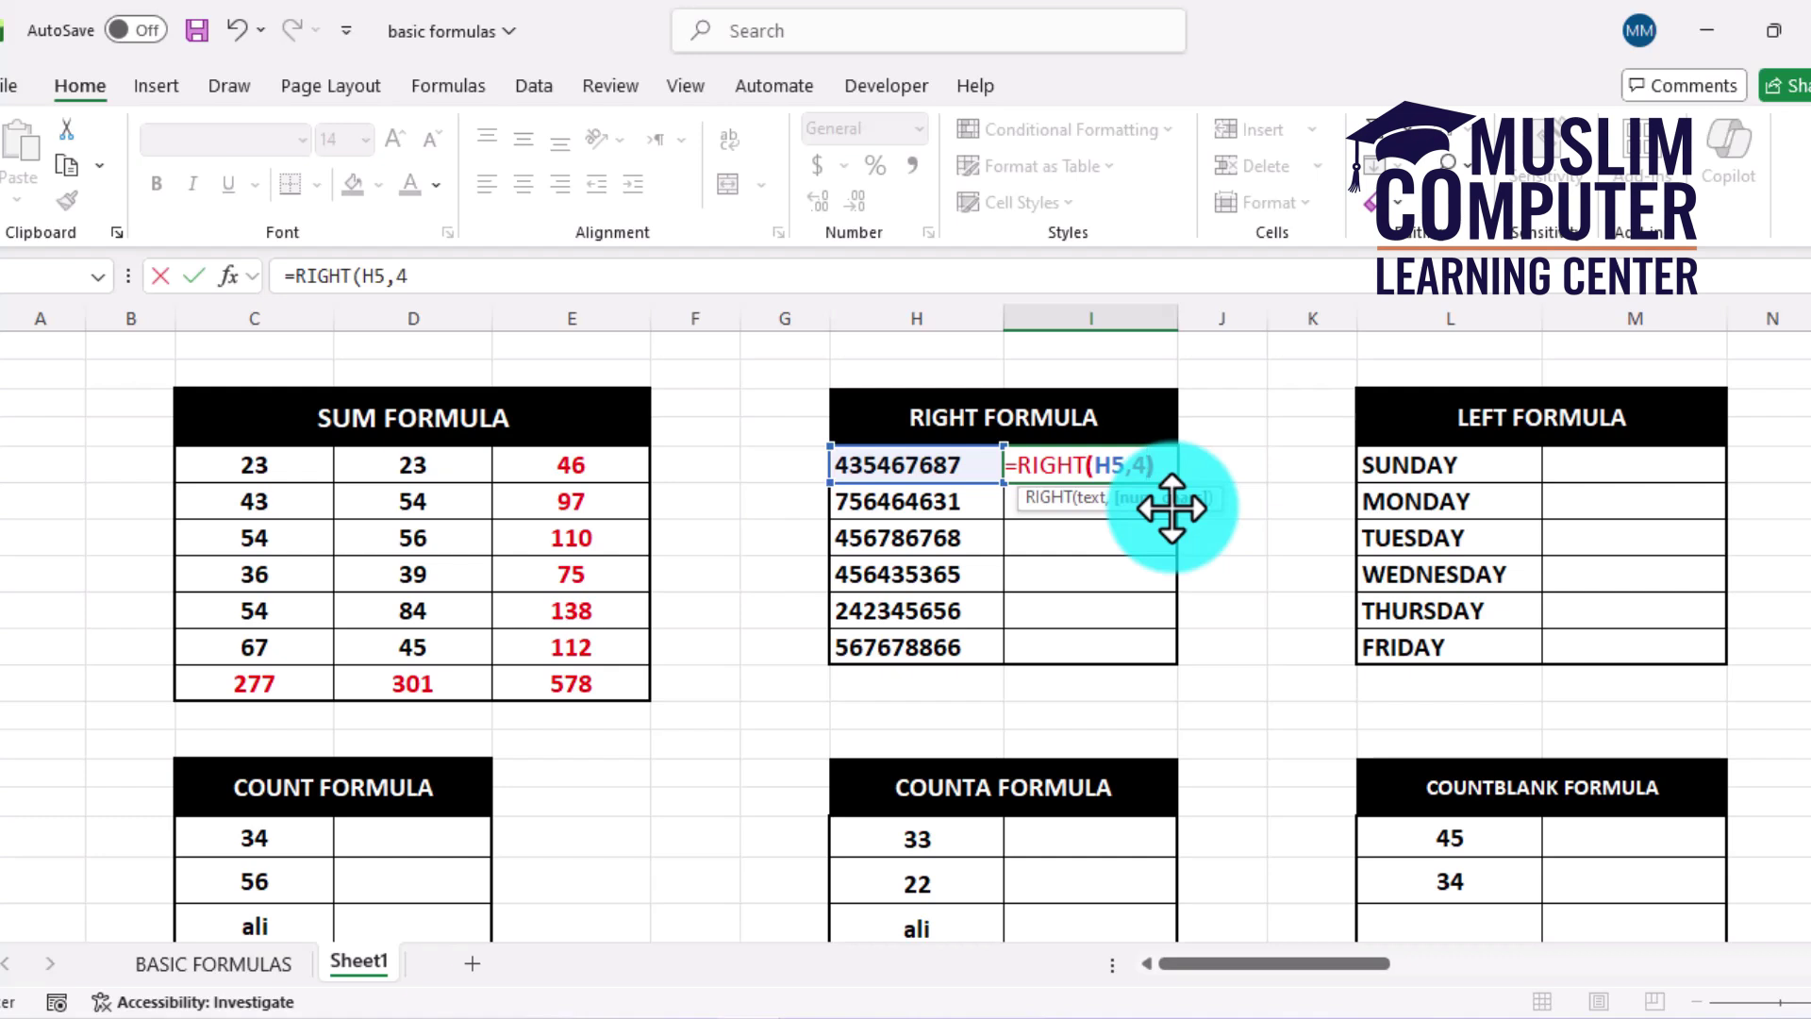
text(4)
key(Return)
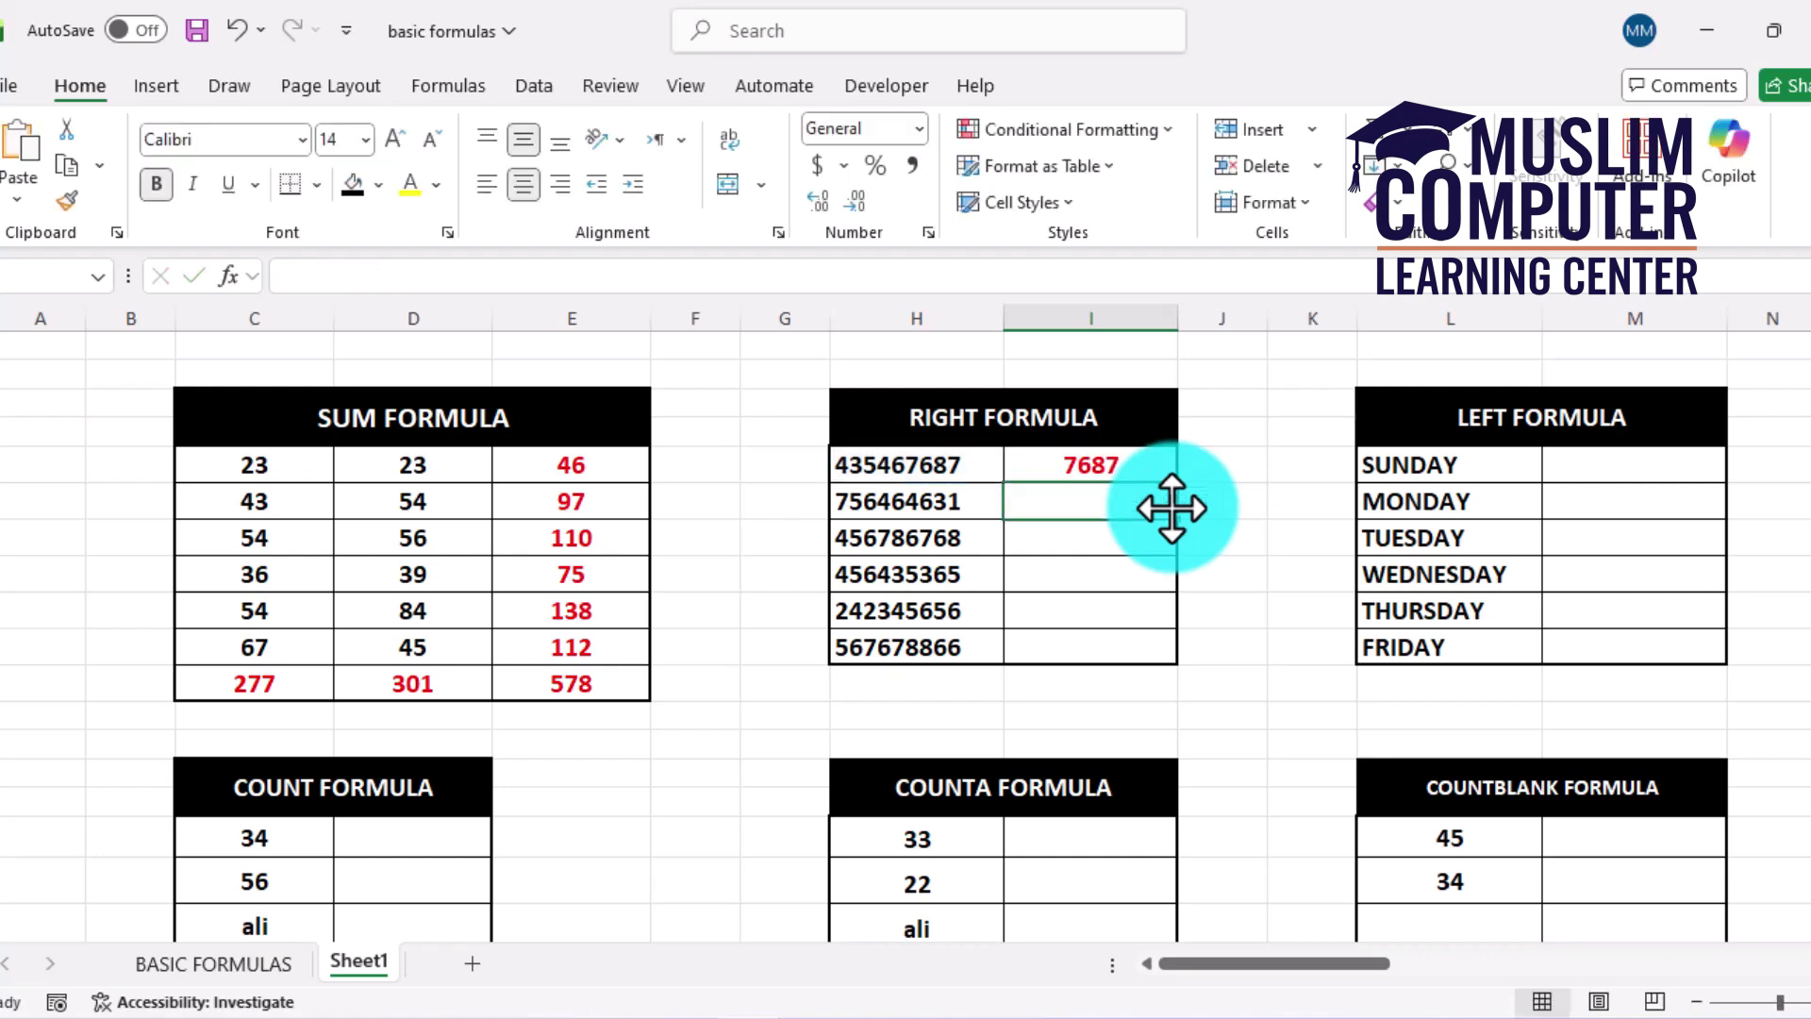
click(1124, 469)
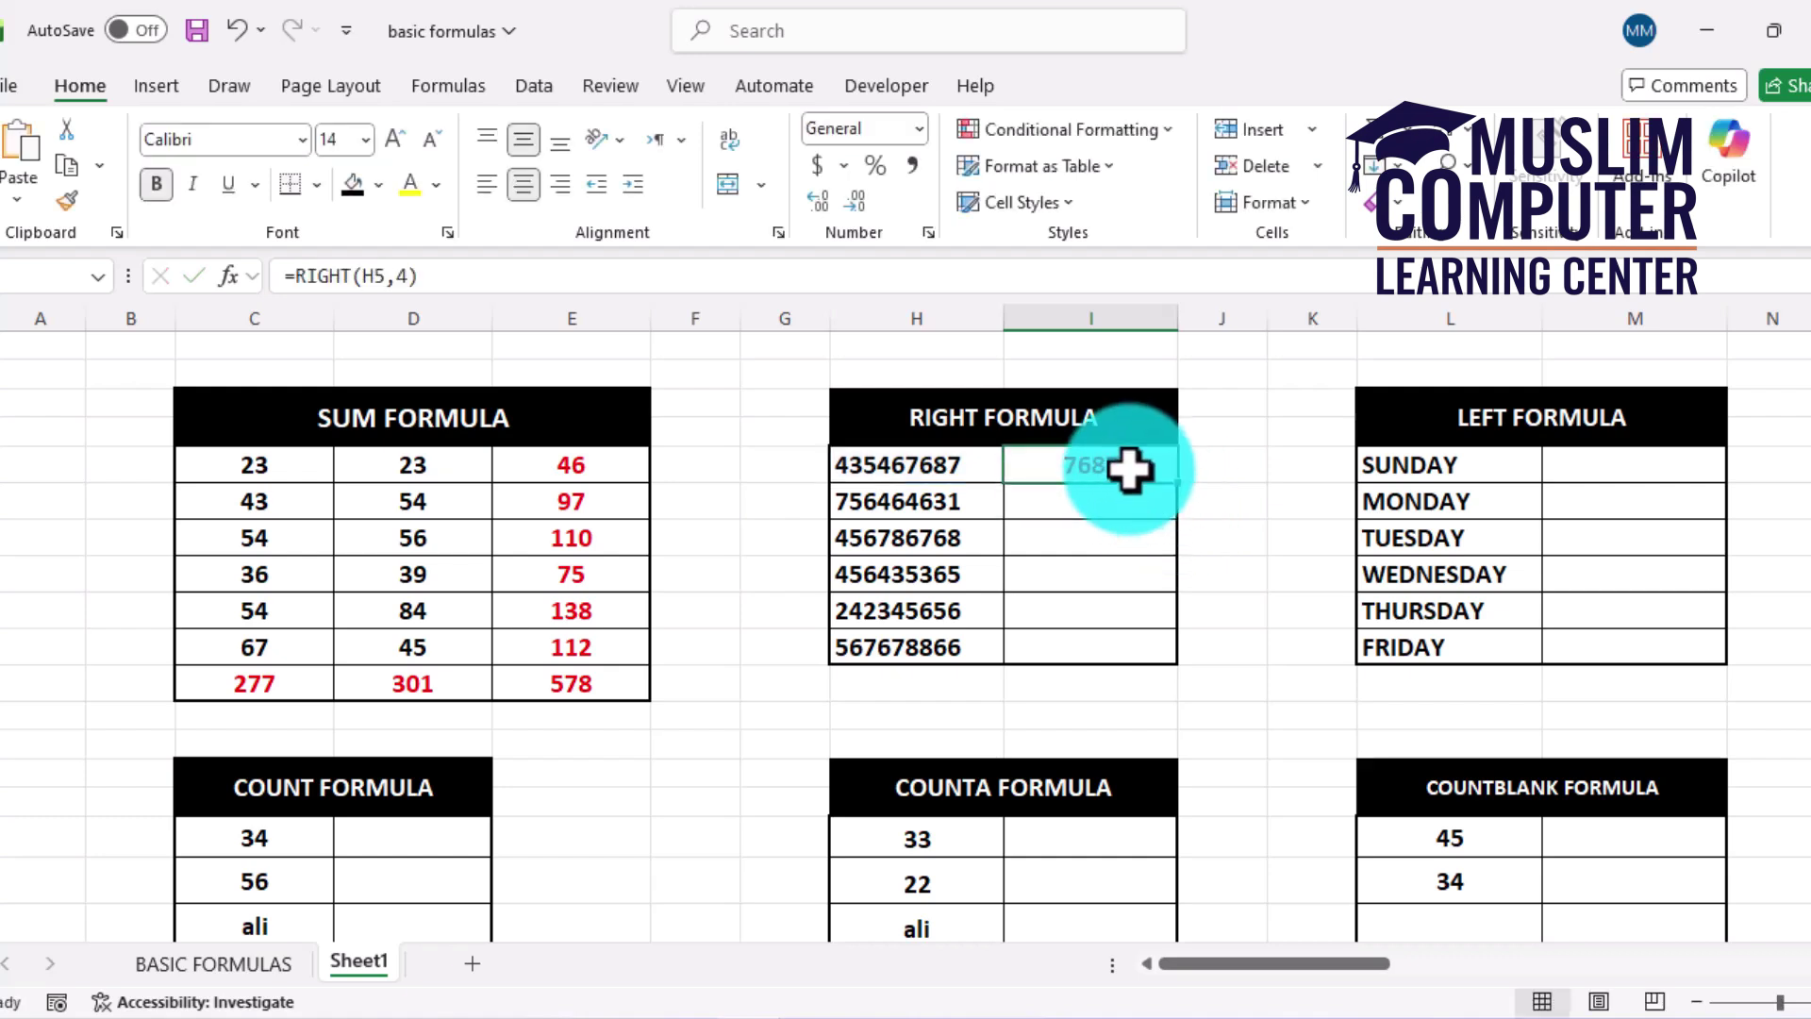
double_click(1185, 490)
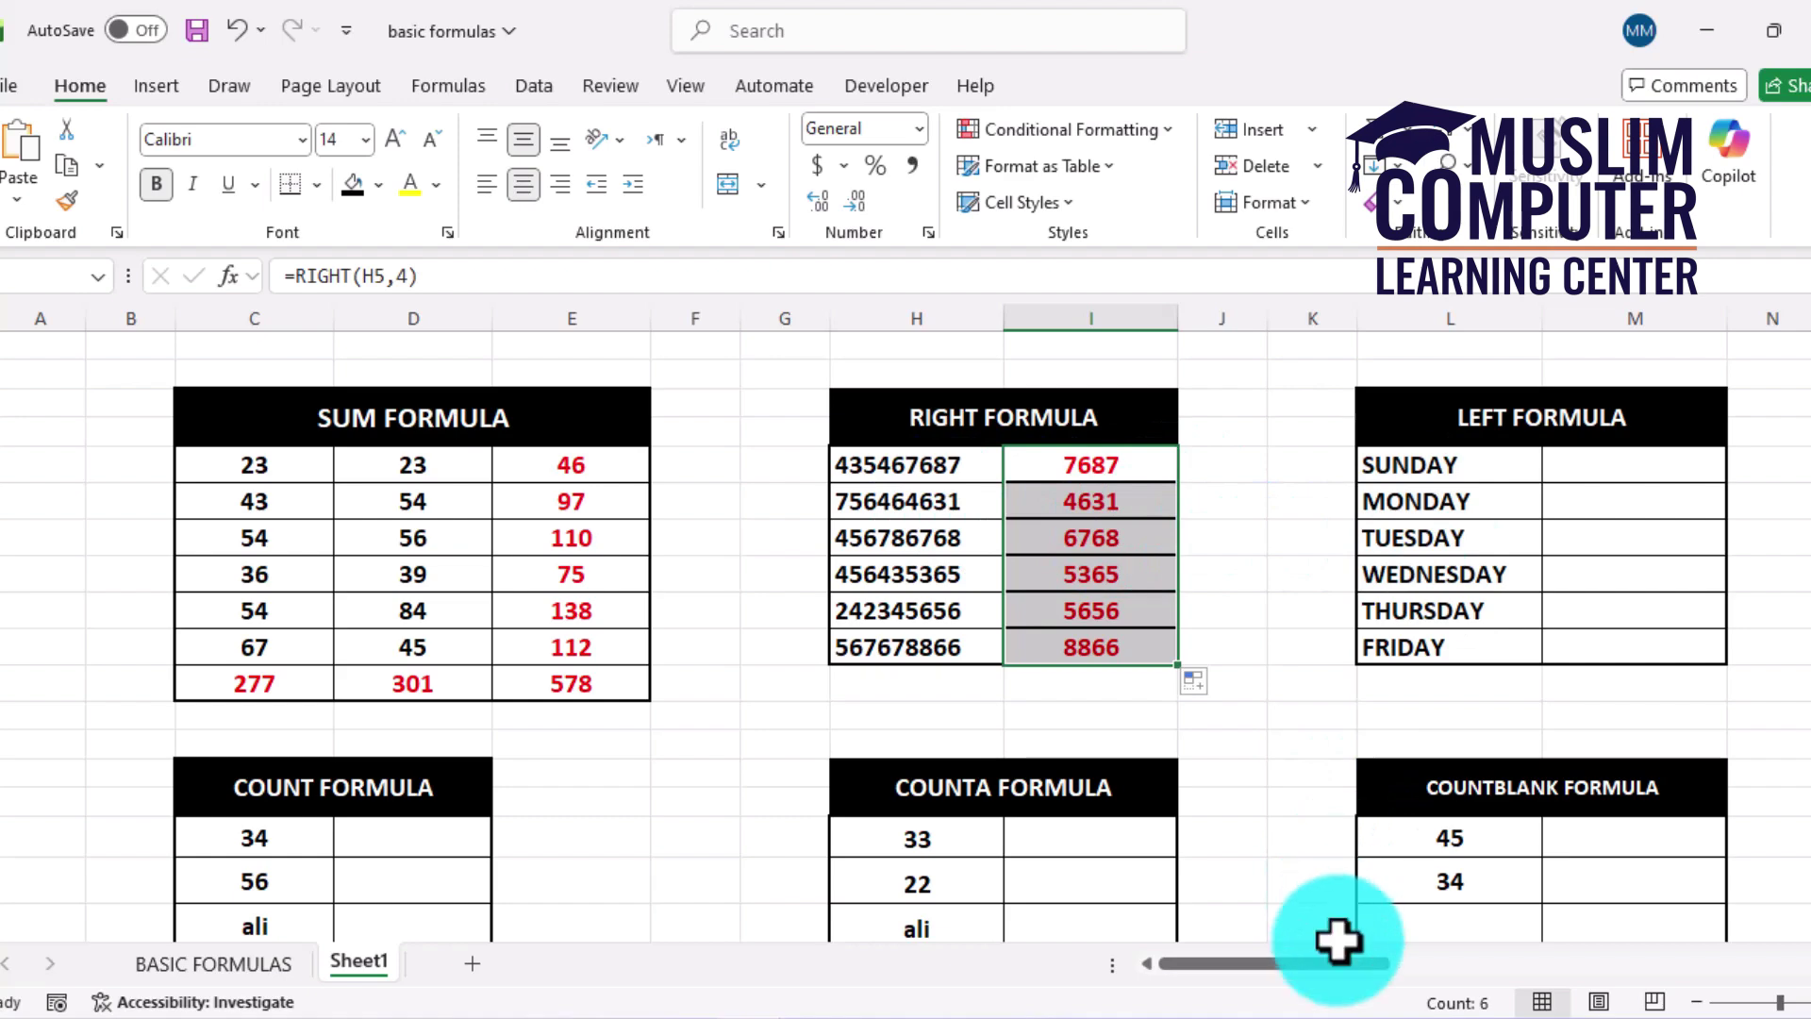
Step: Enter SUN in M5 beside SUNDAY as a sample result in the LEFT FORMULA table, and clear it again
drag(1346, 967, 1394, 967)
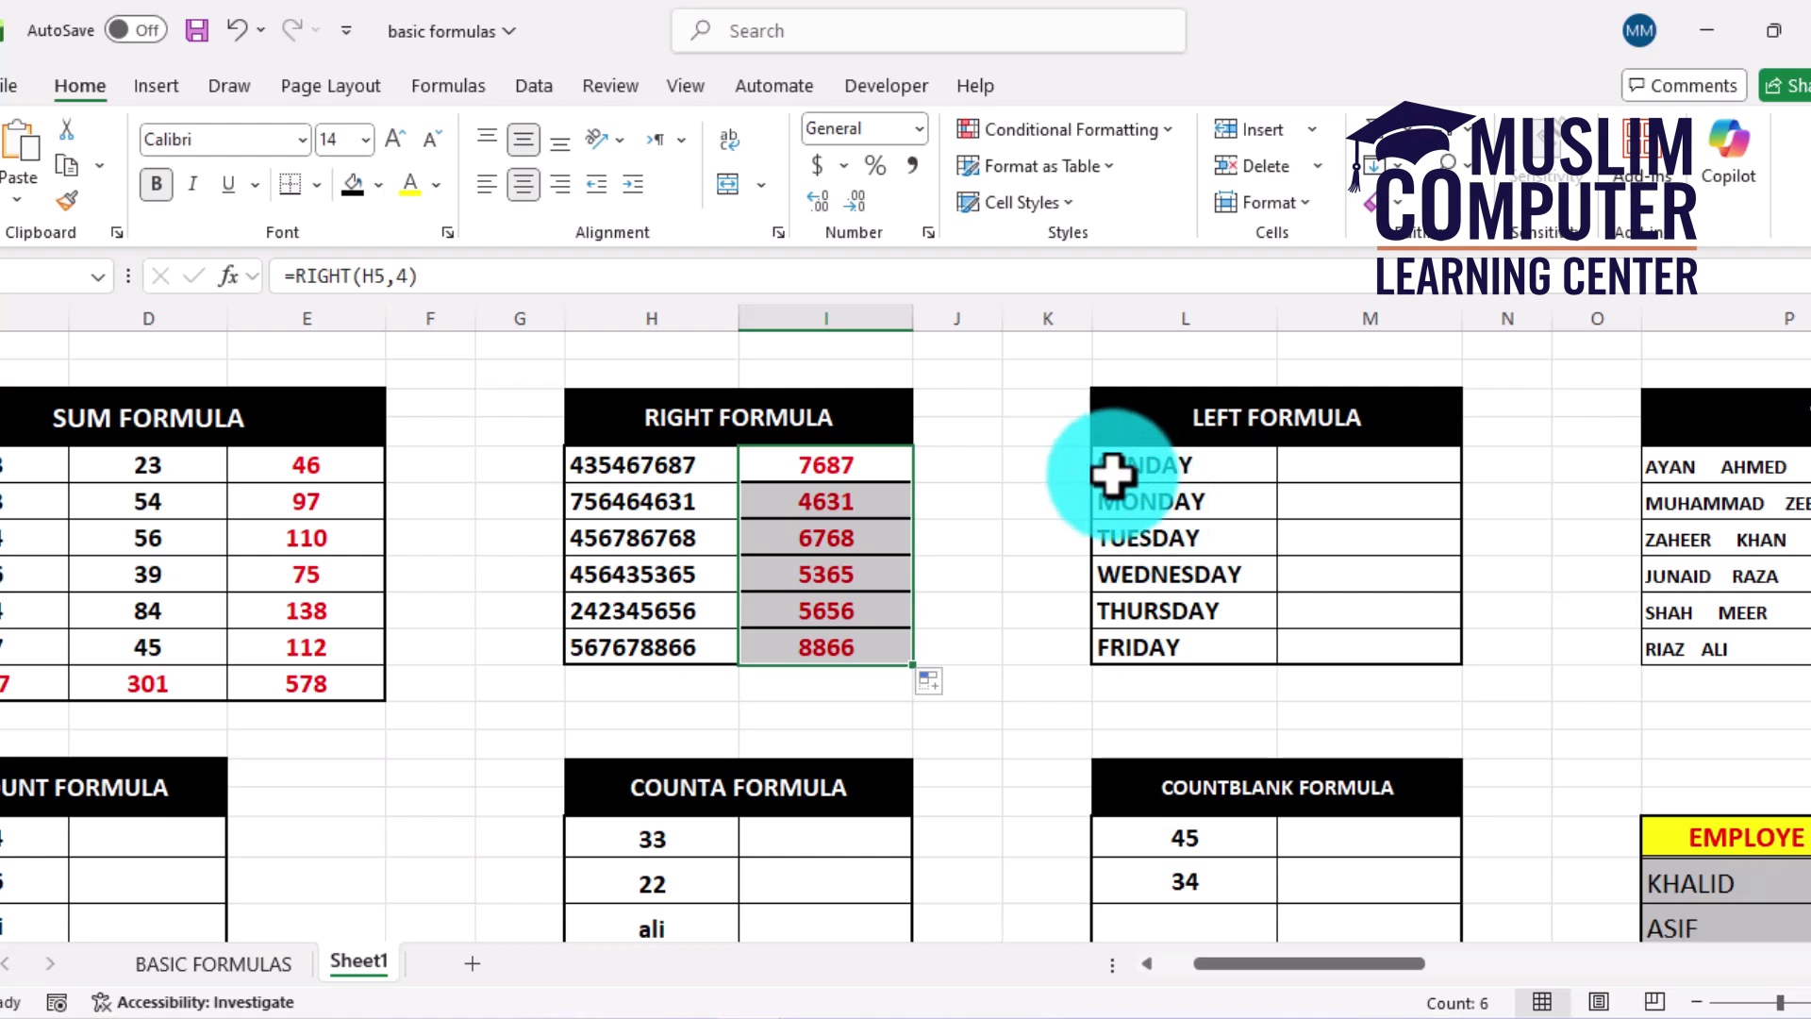
click(1346, 472)
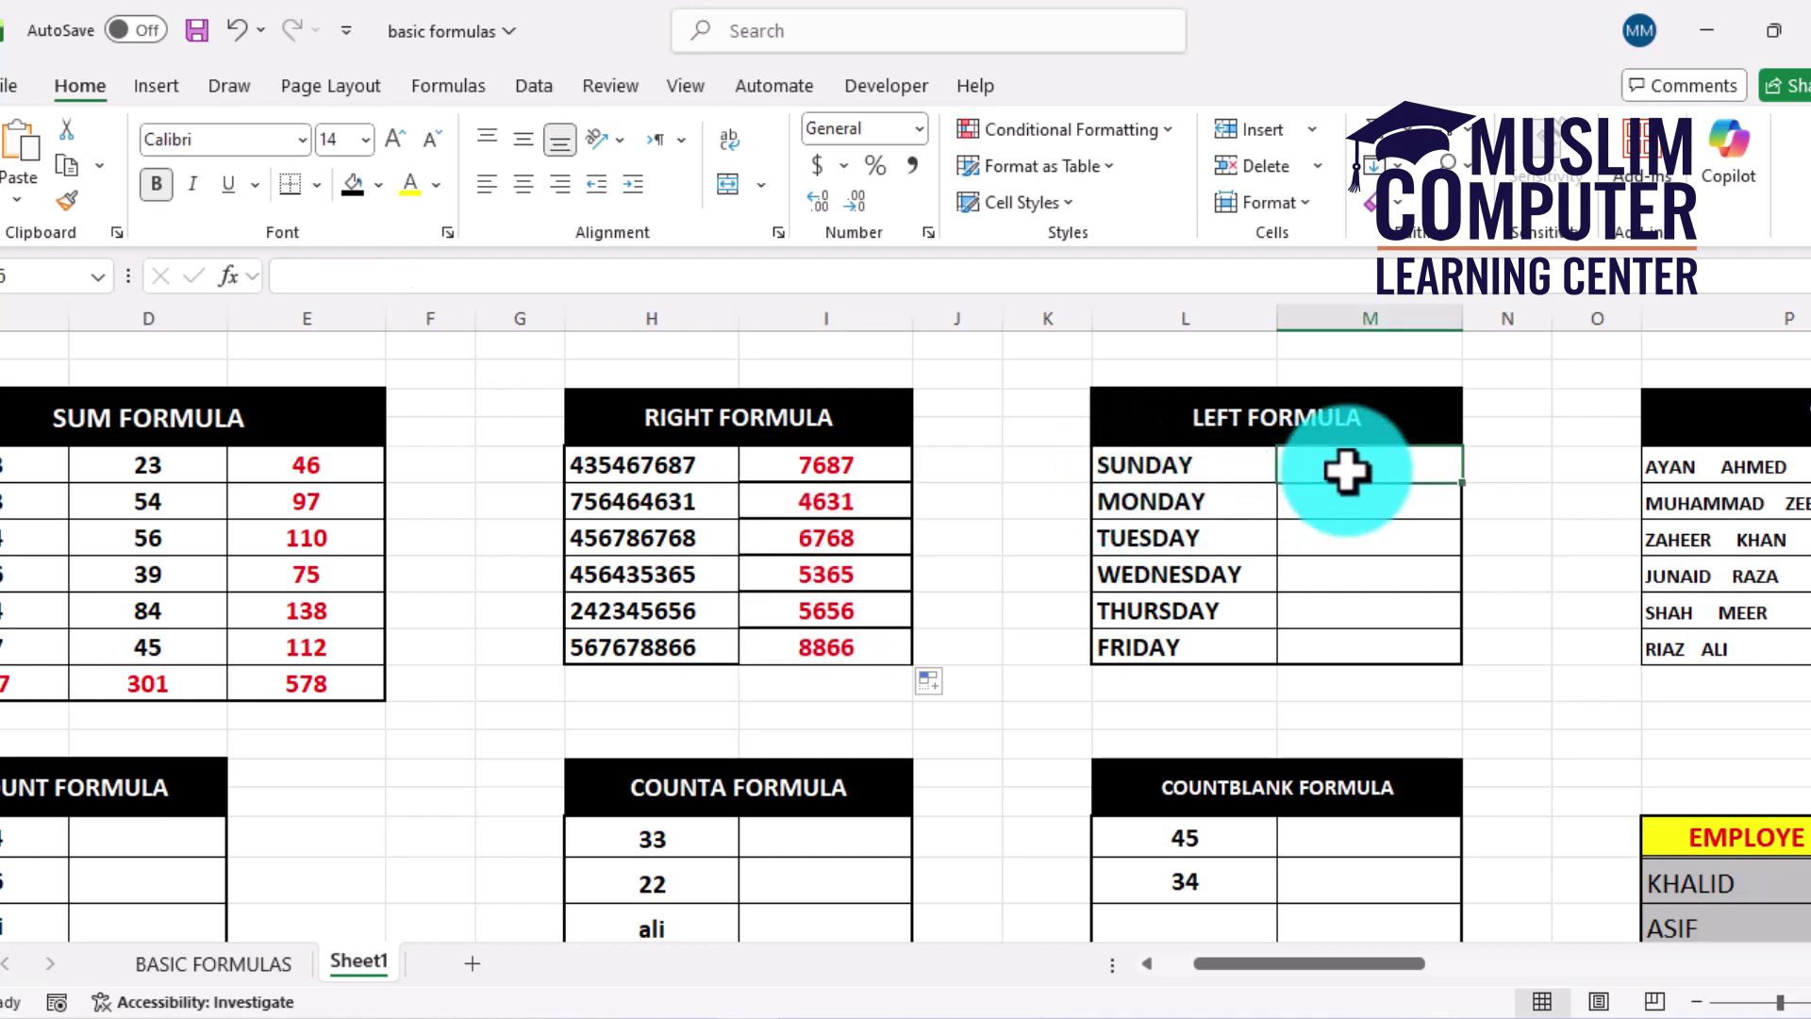
text(SUN)
key(Return)
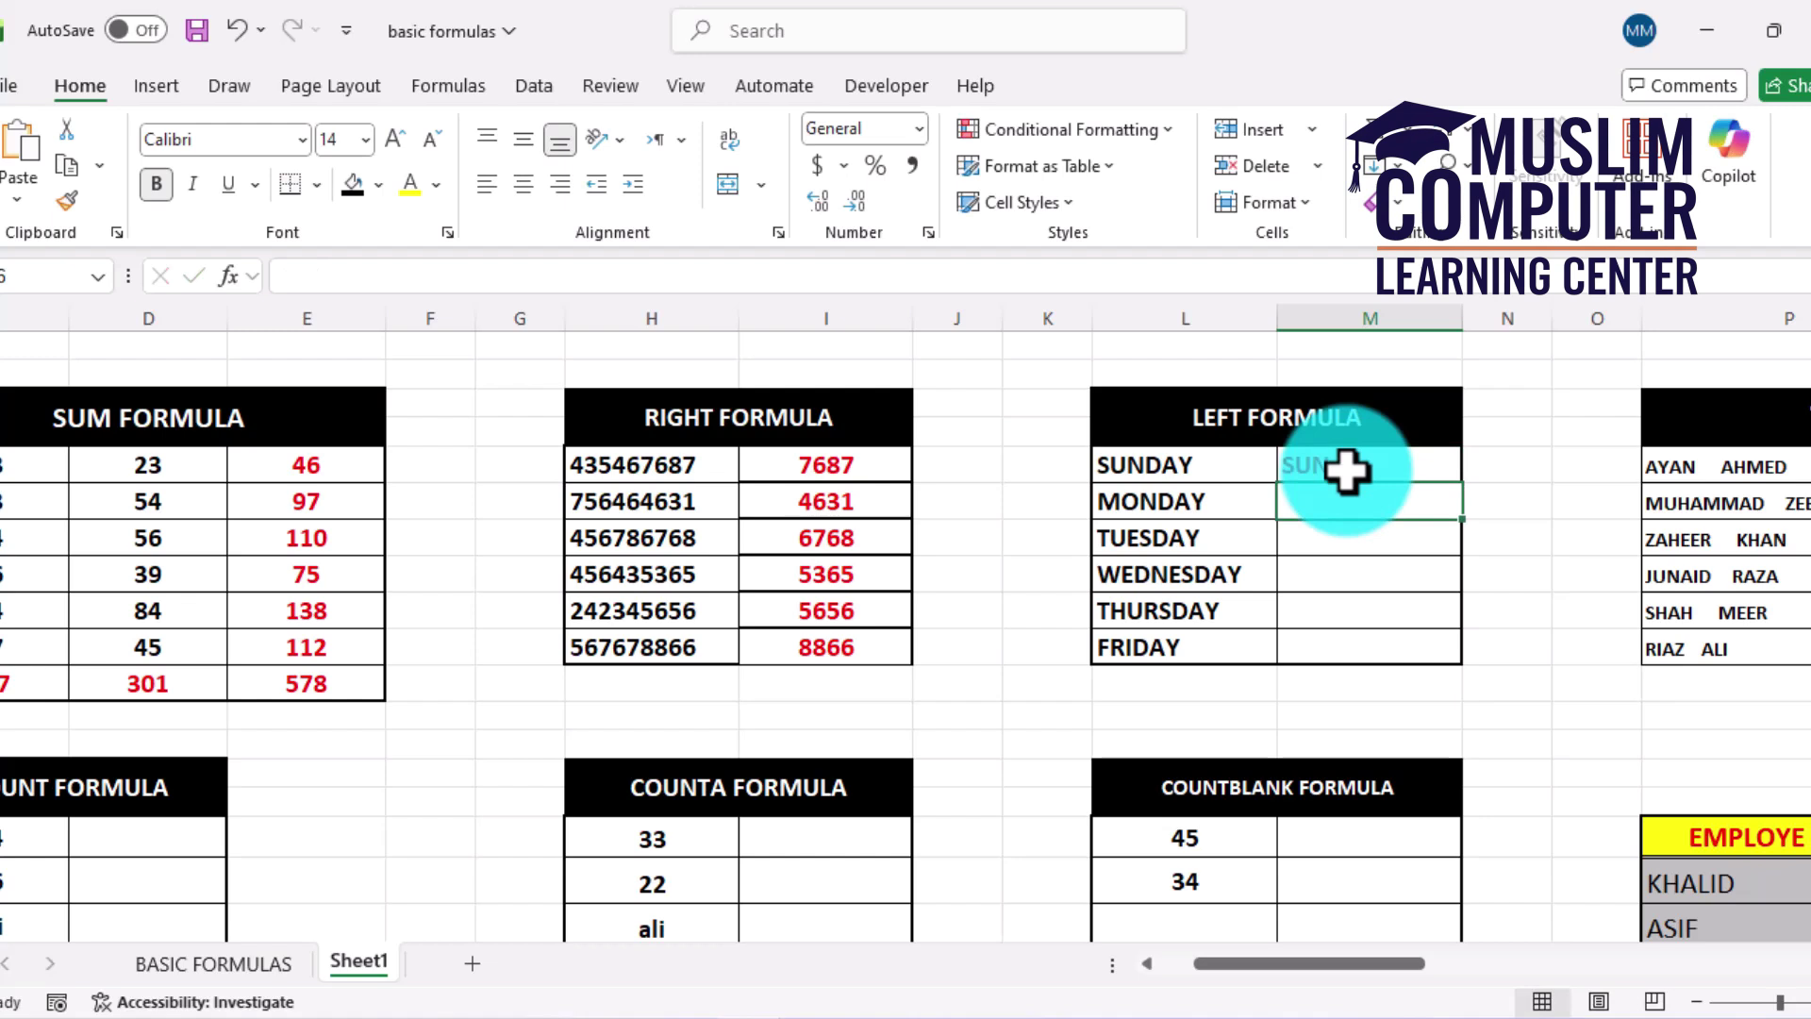
click(1346, 472)
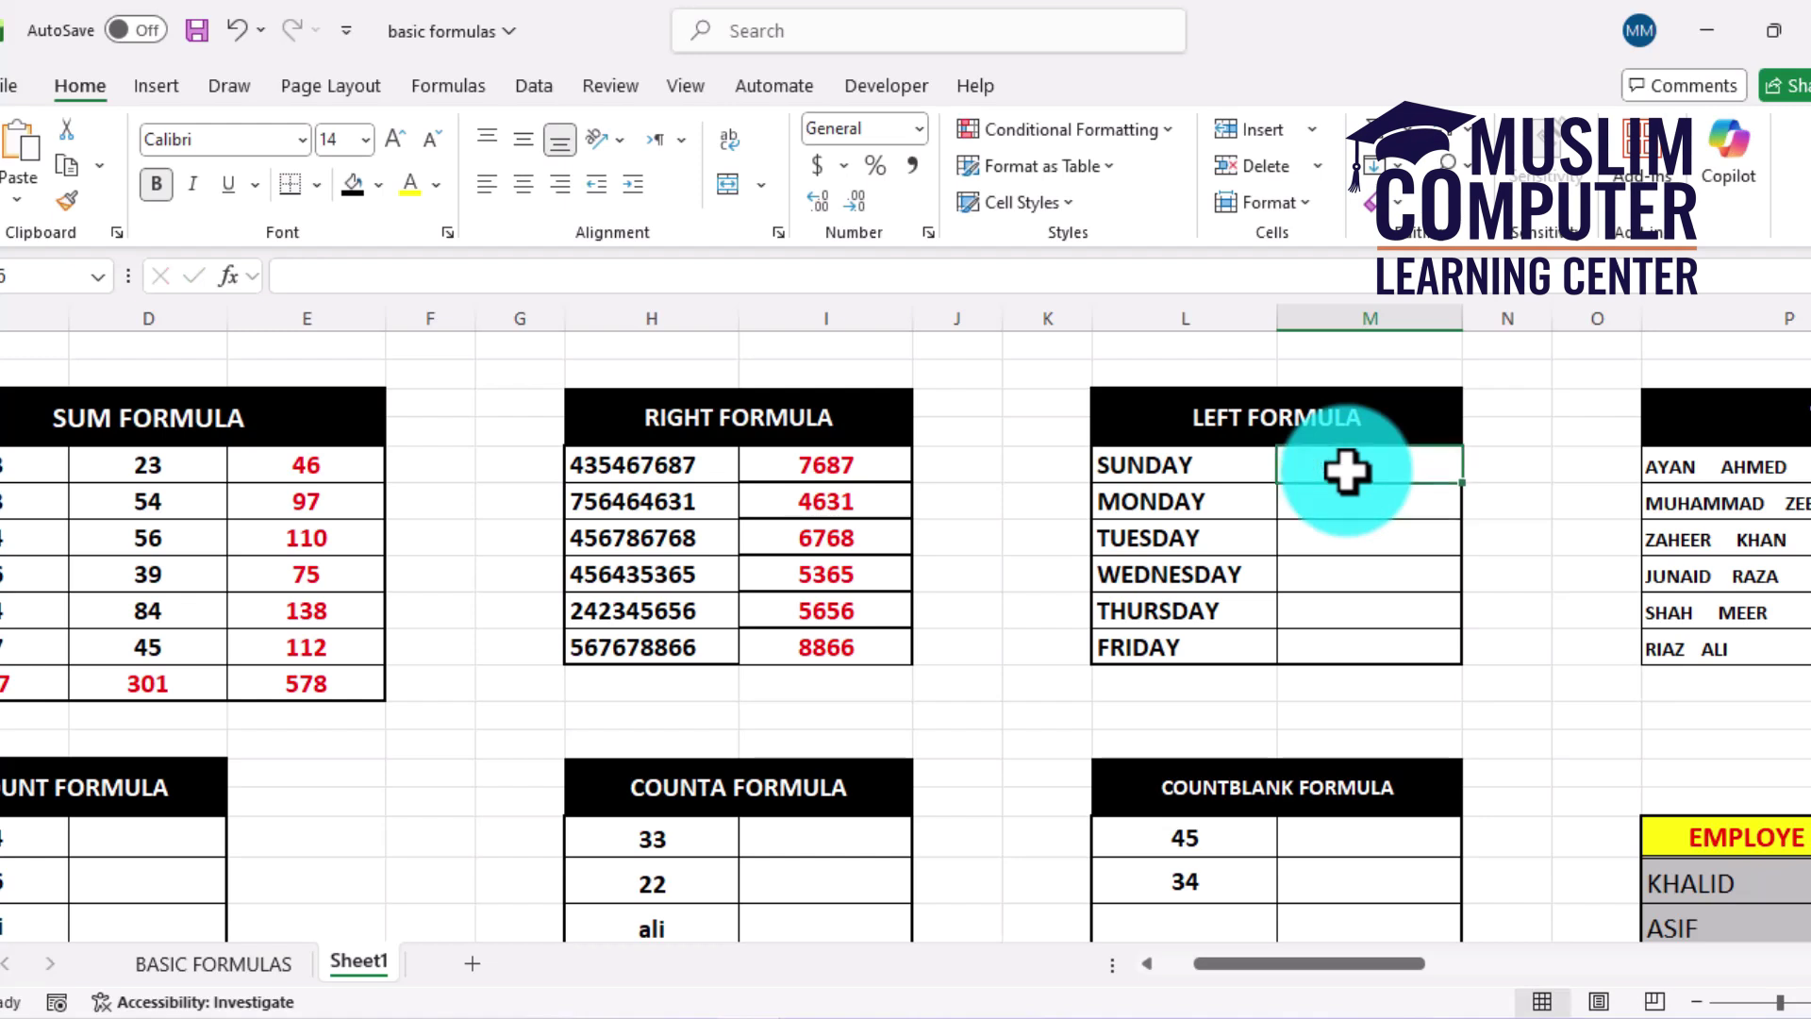
Step: Extract the first three letters of each day with =LEFT(L5,3) in M5 and fill the formula down to M10
text(=)
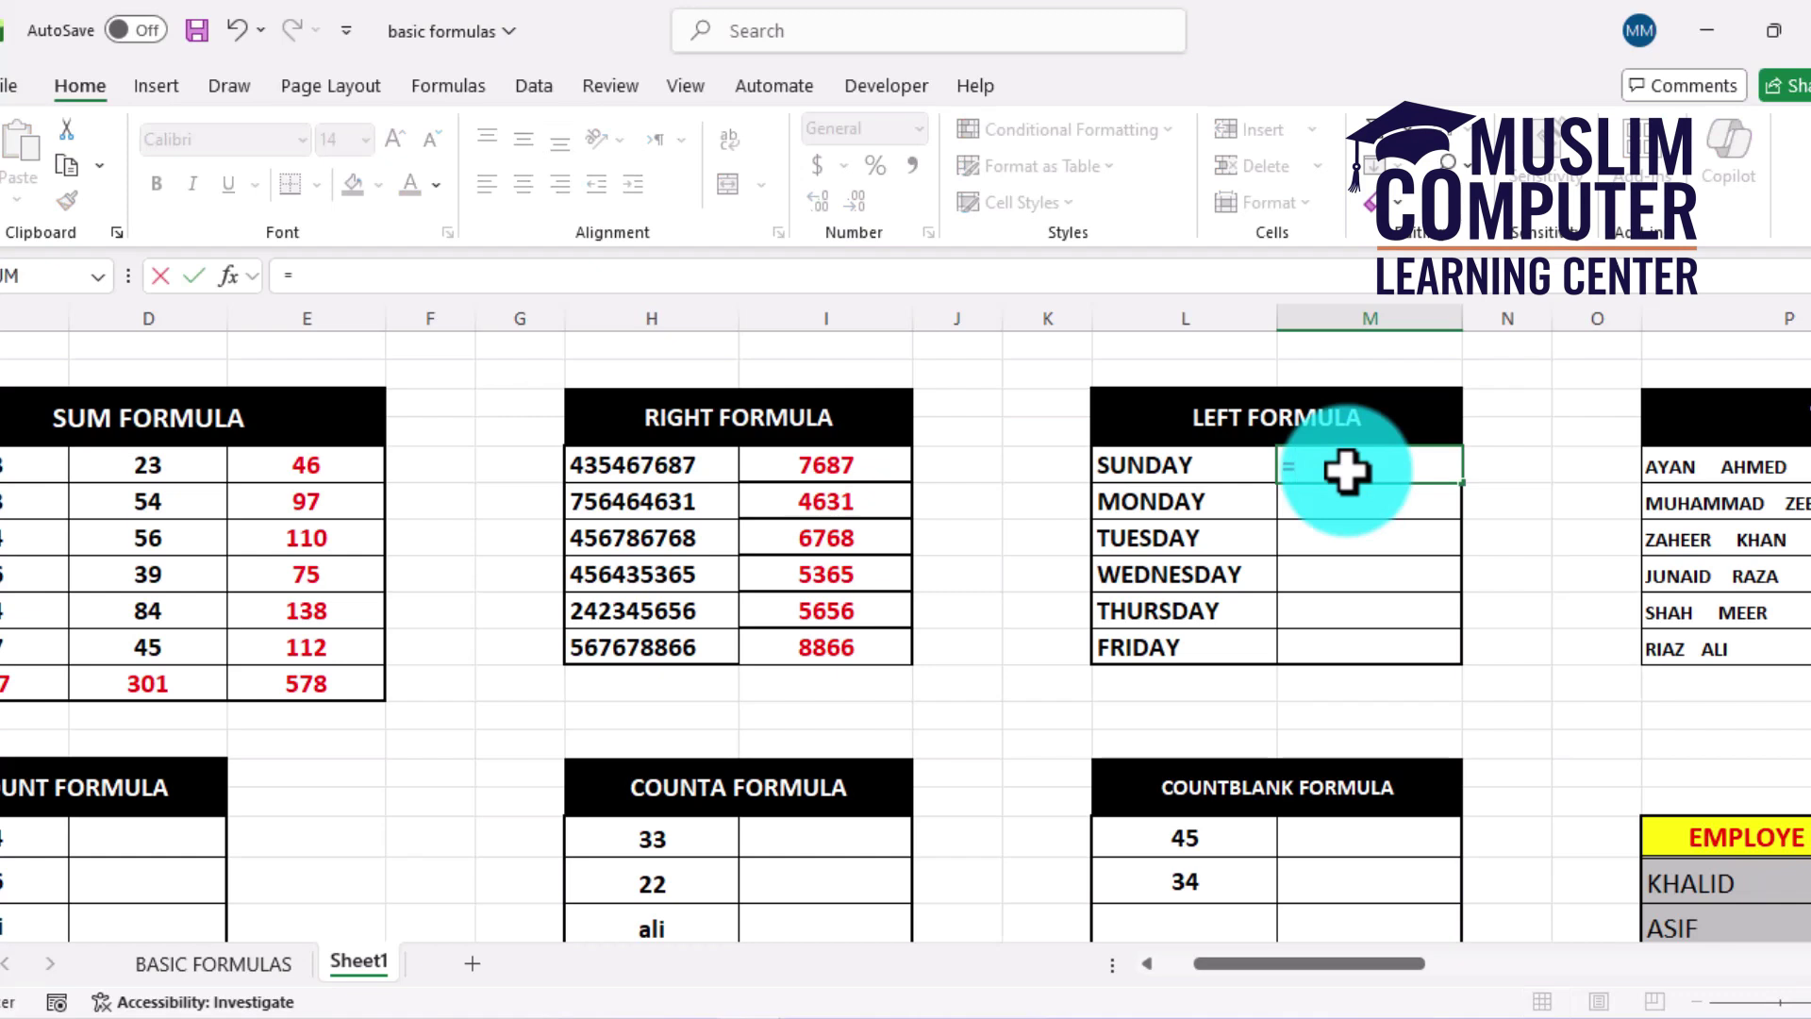
text(LEFT()
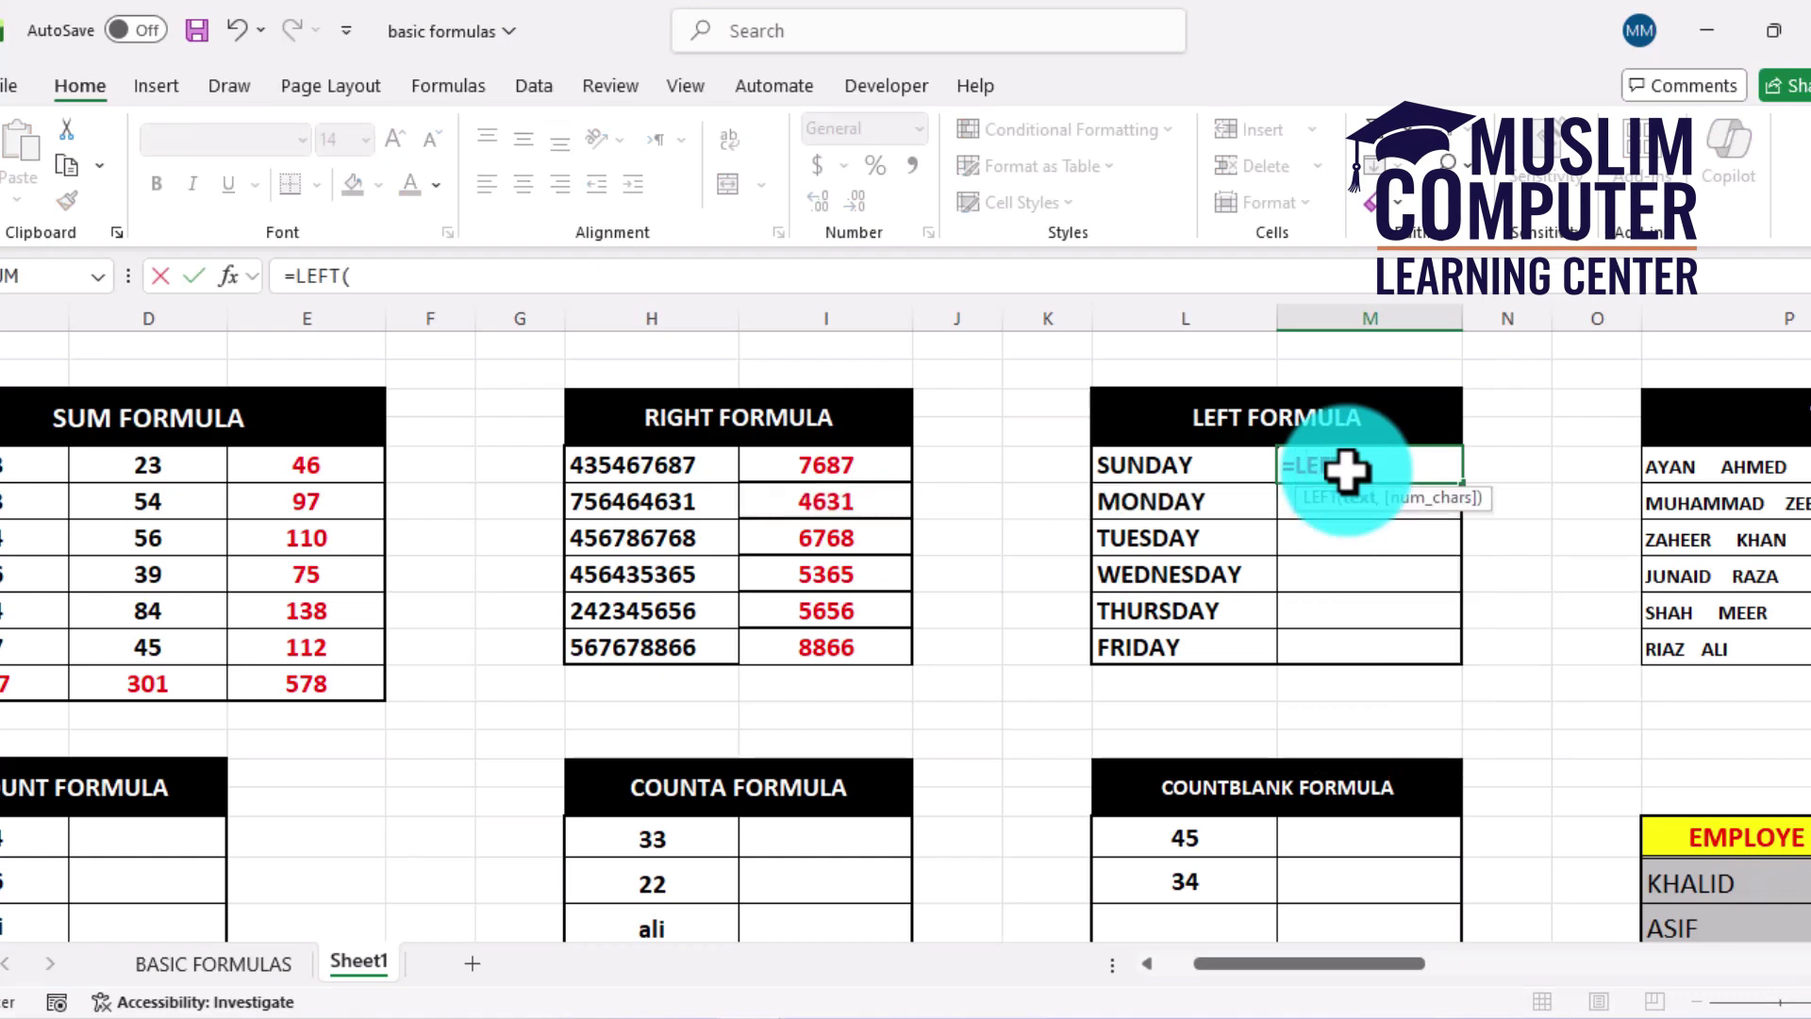
click(1221, 465)
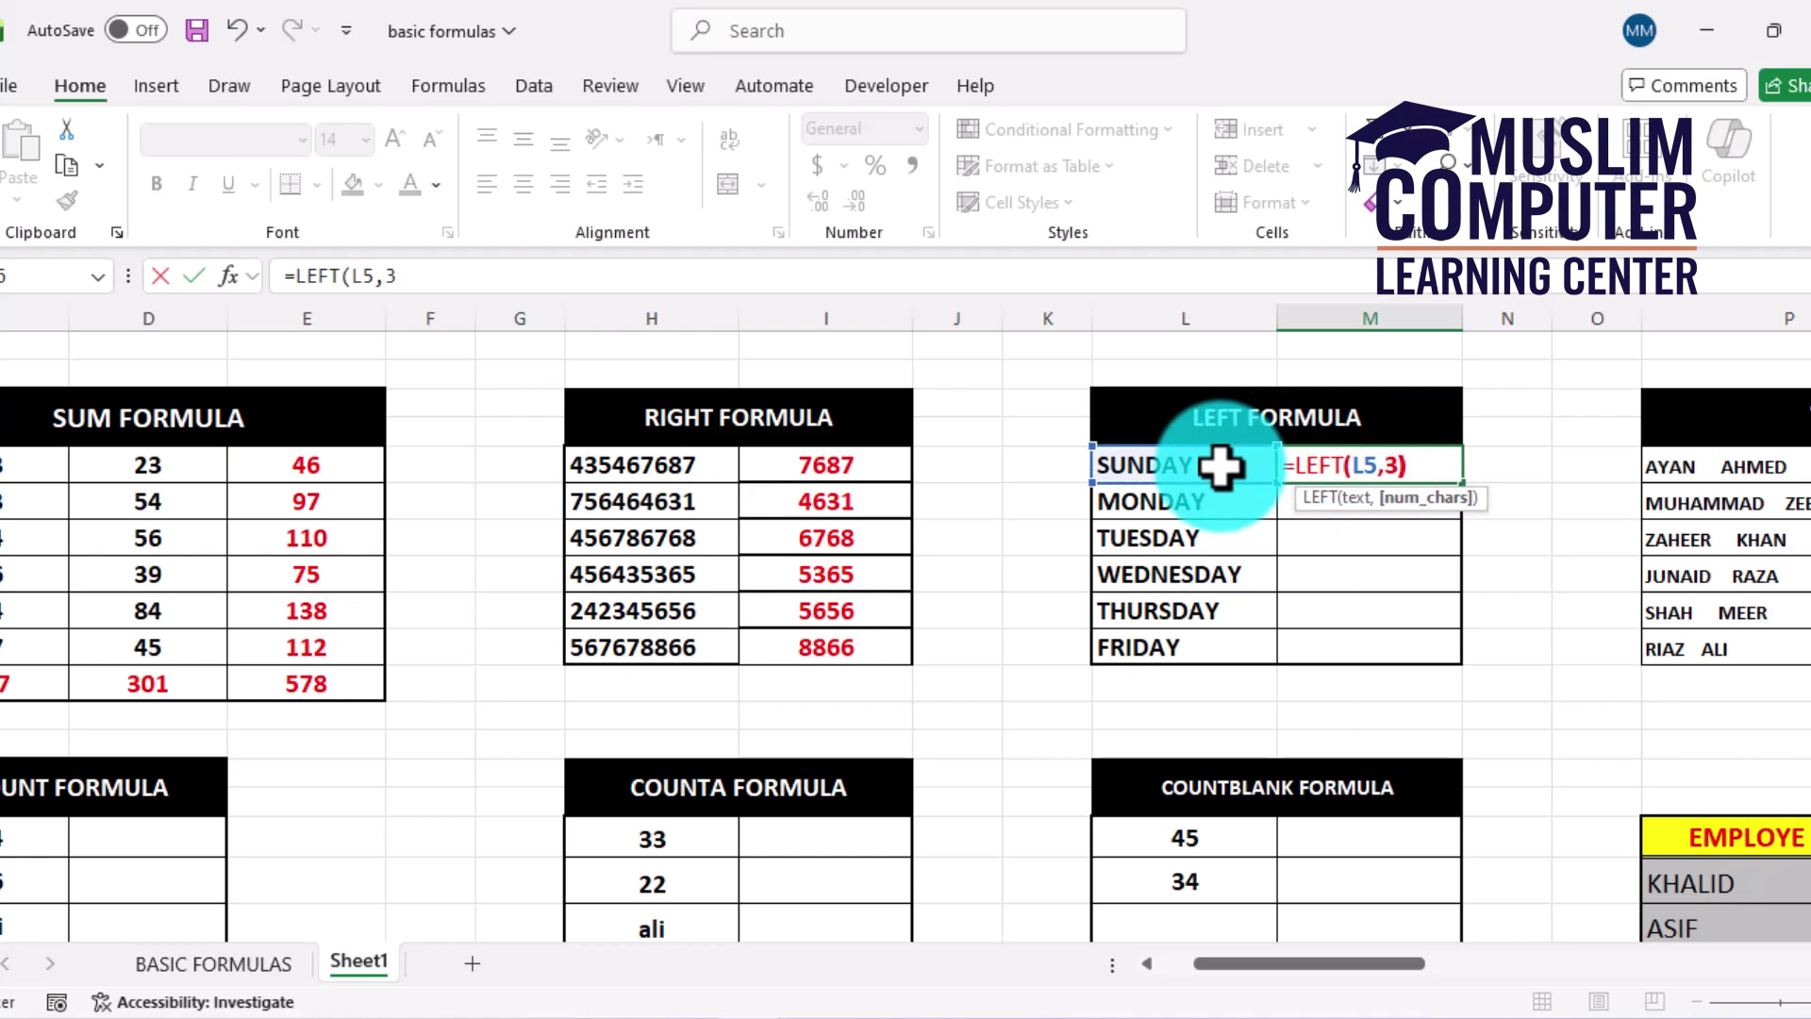
text(,3))
key(Return)
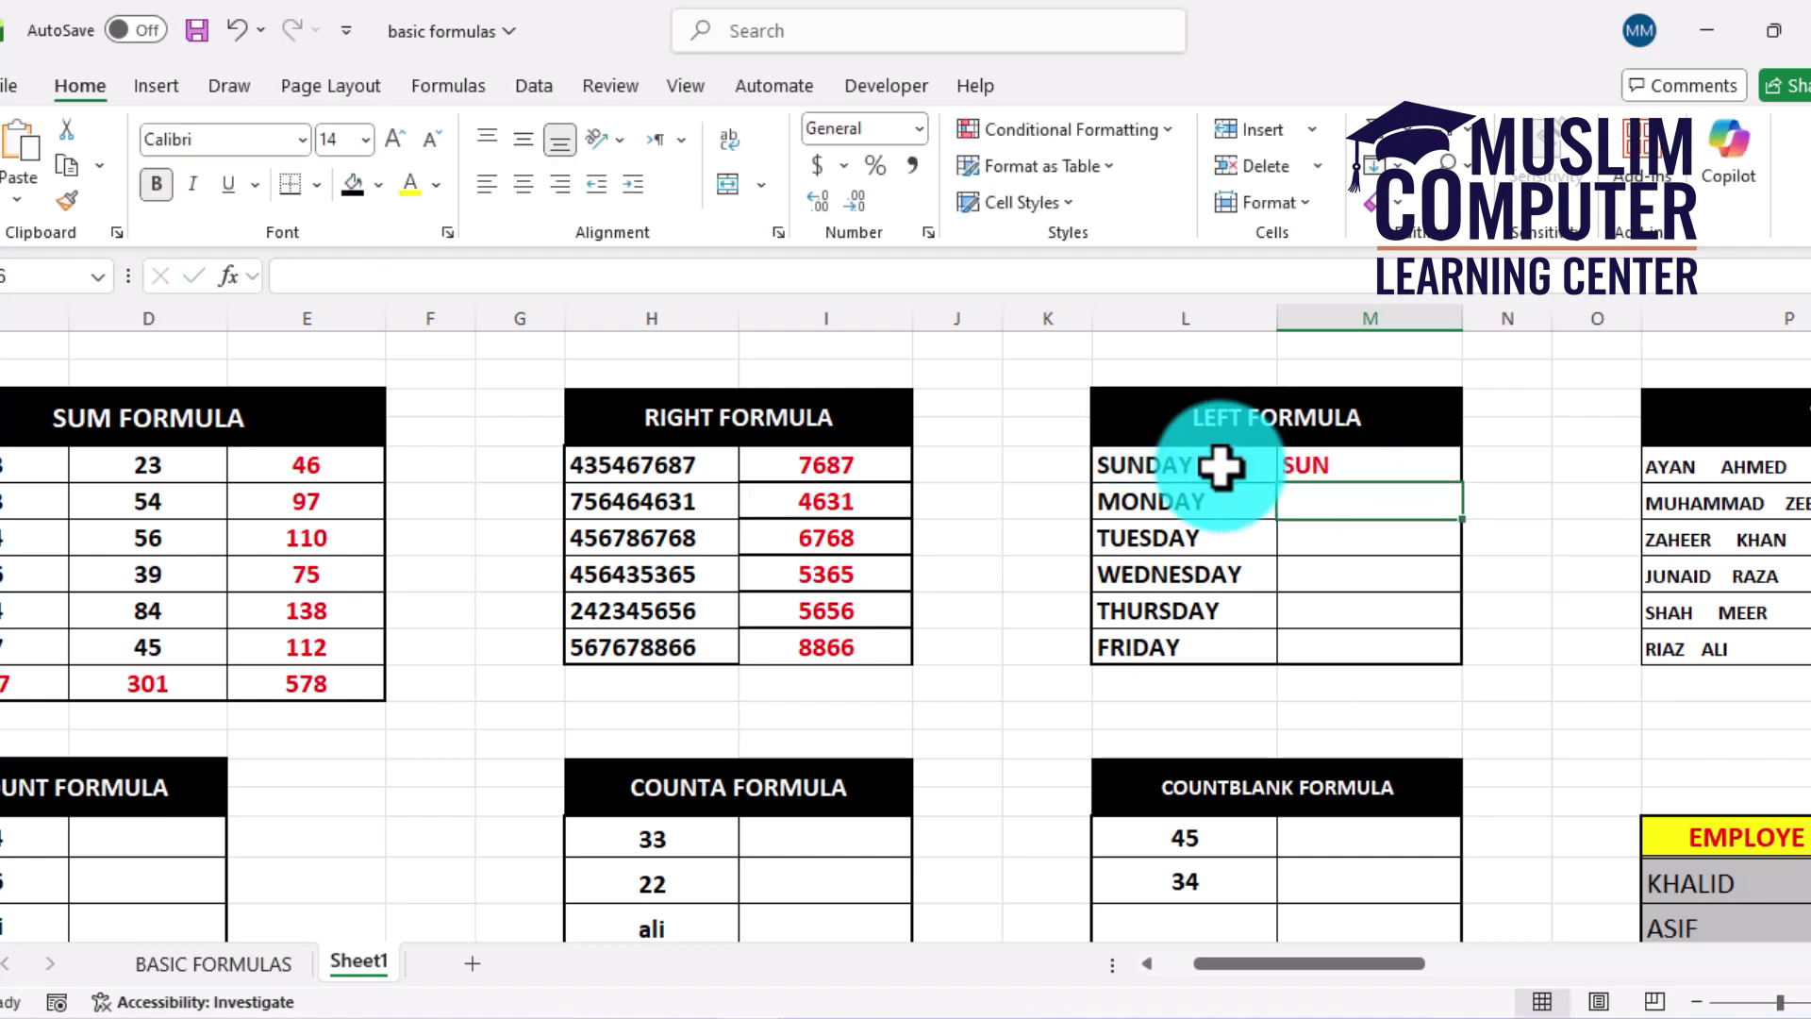
click(1358, 464)
double_click(1464, 491)
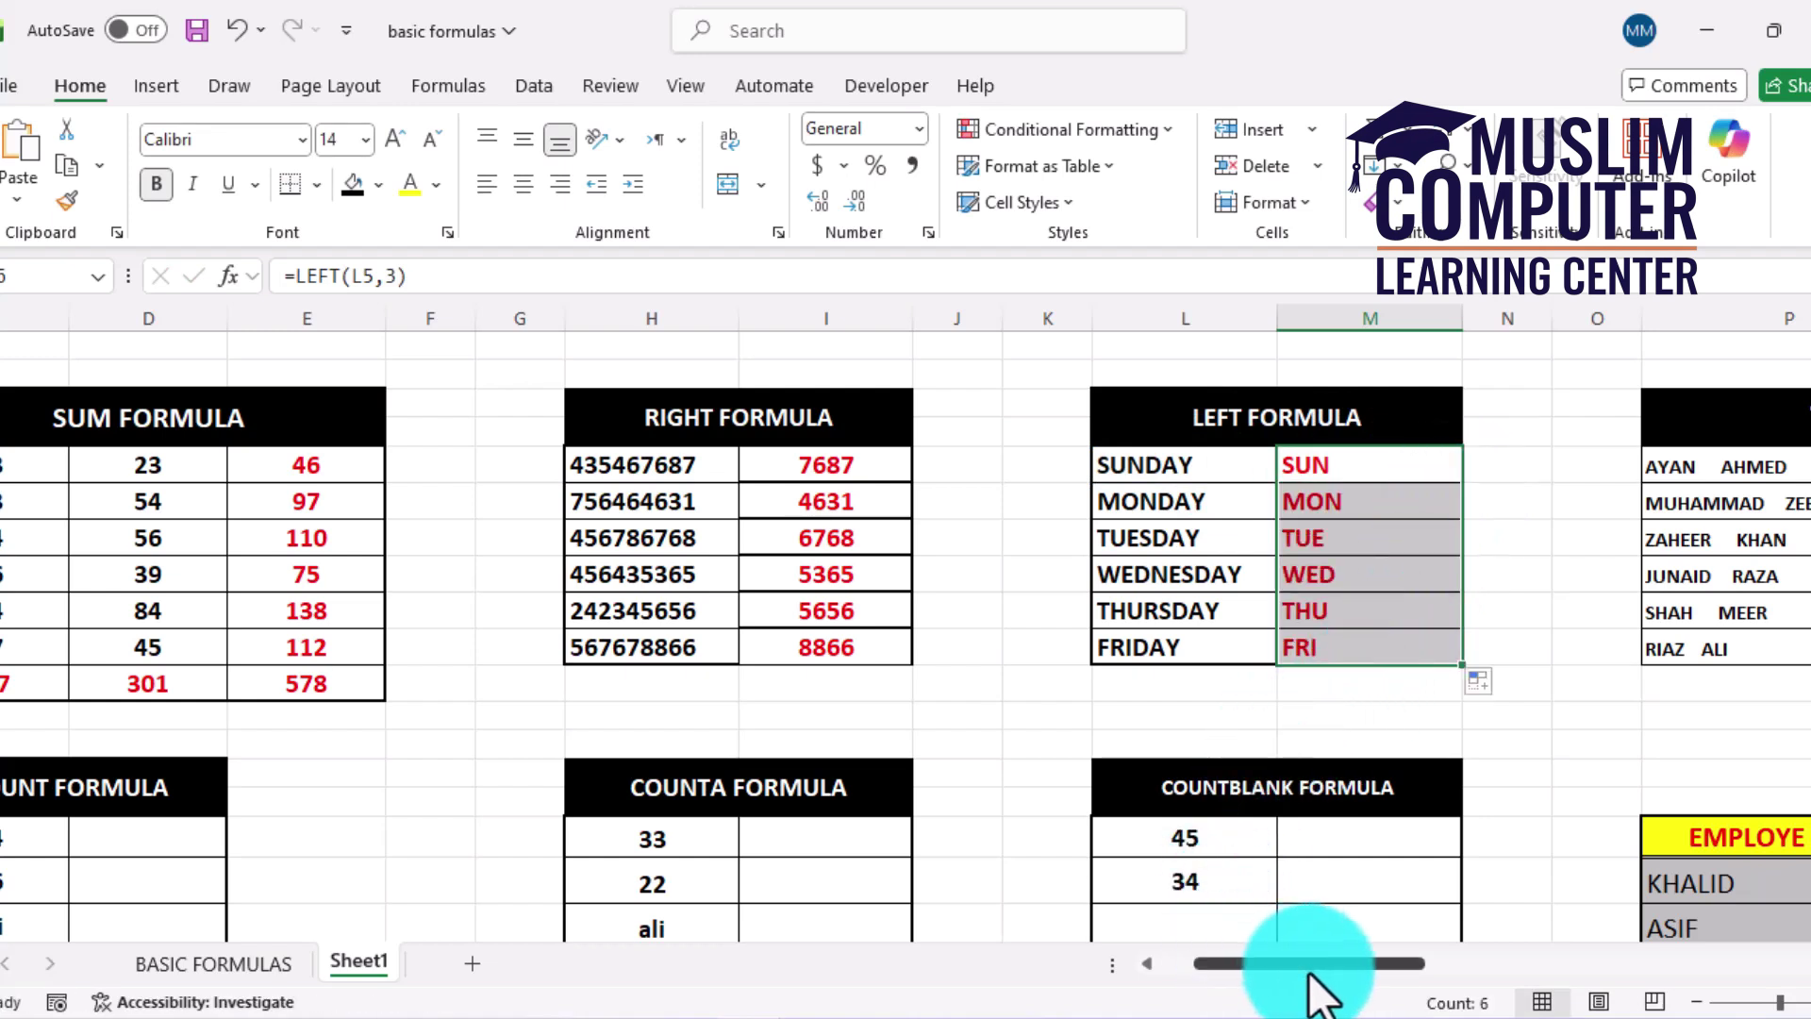
Step: Remove the extra spaces from the names with =TRIM(P5) in Q5 and fill the formula down to Q10
drag(1311, 976, 1438, 983)
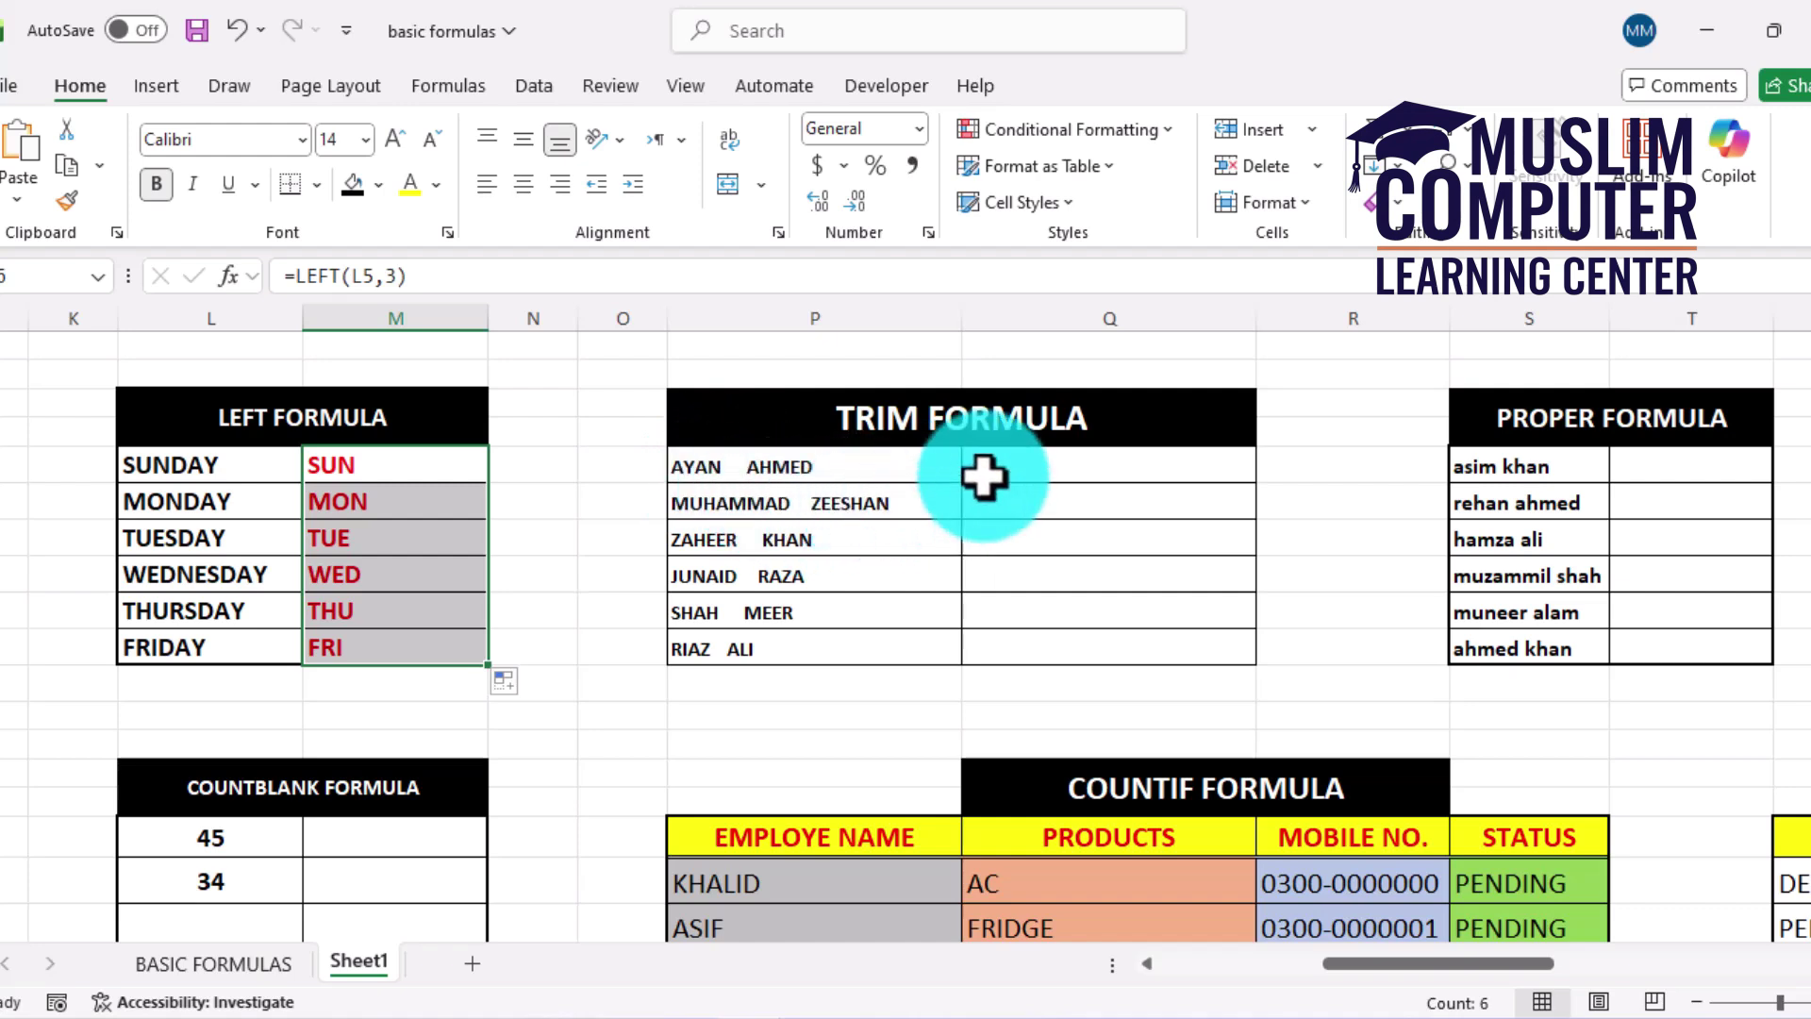
click(1034, 471)
text(=)
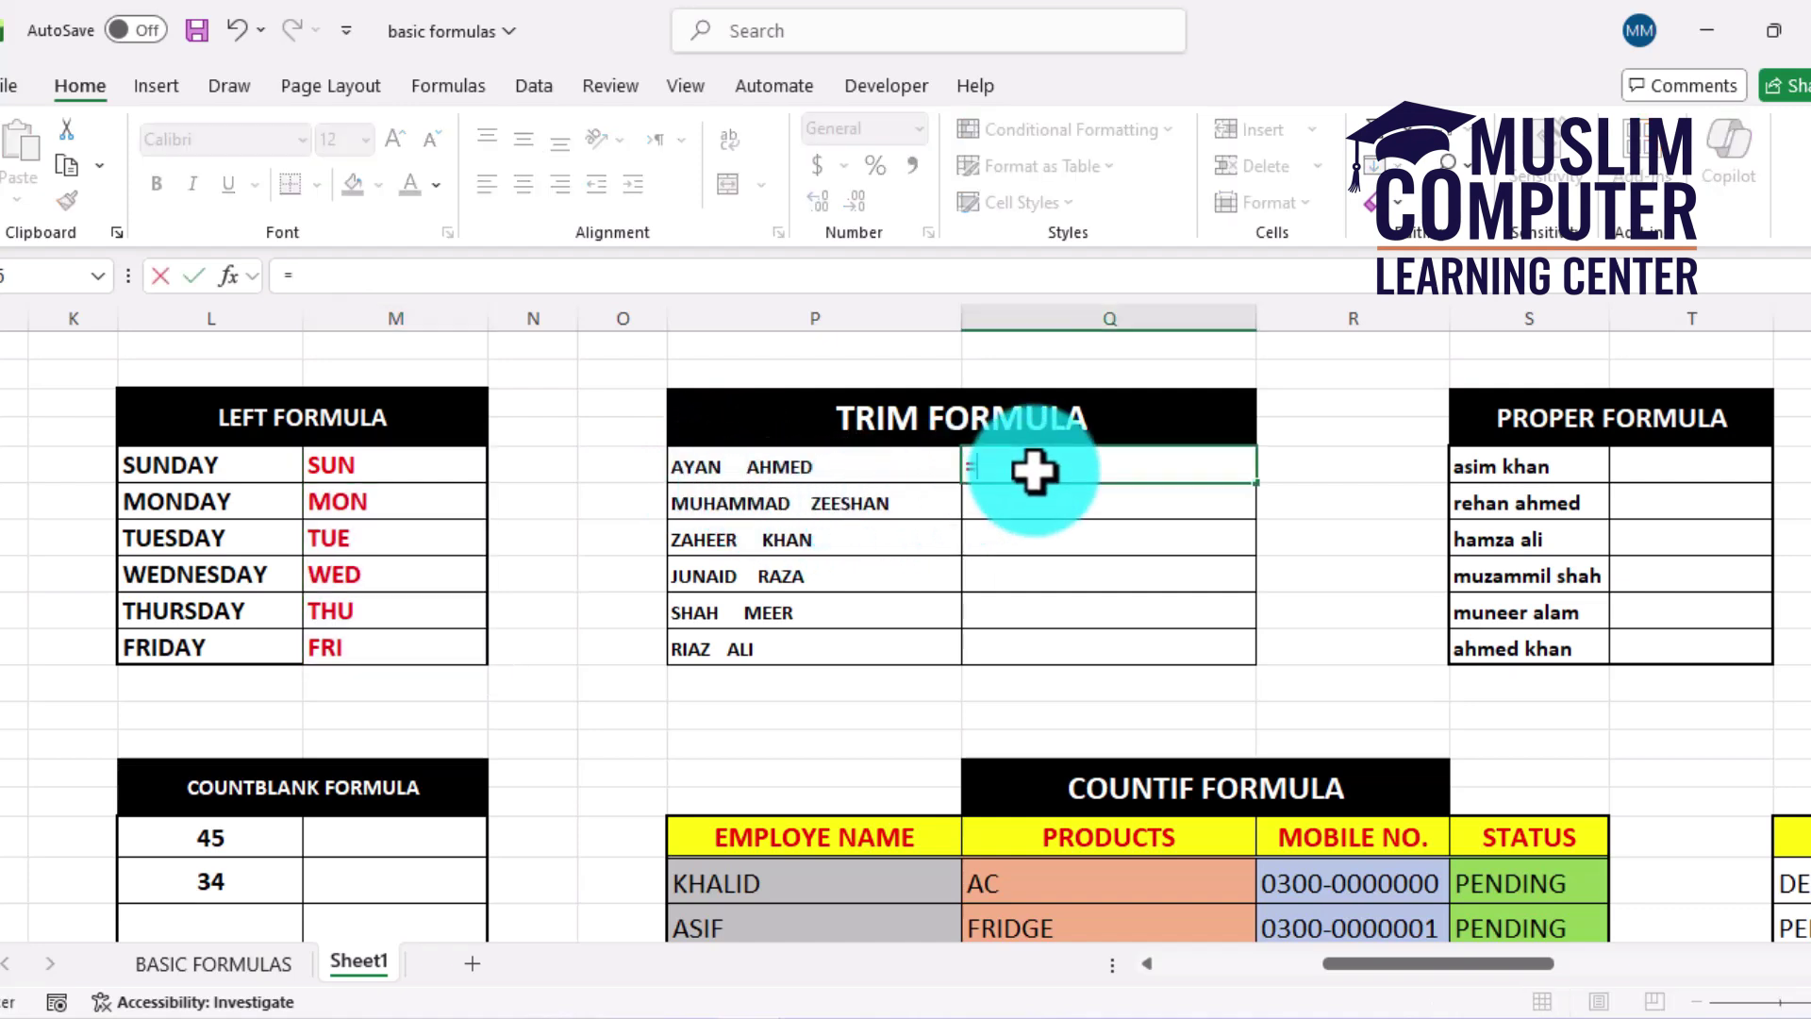
text(TRI)
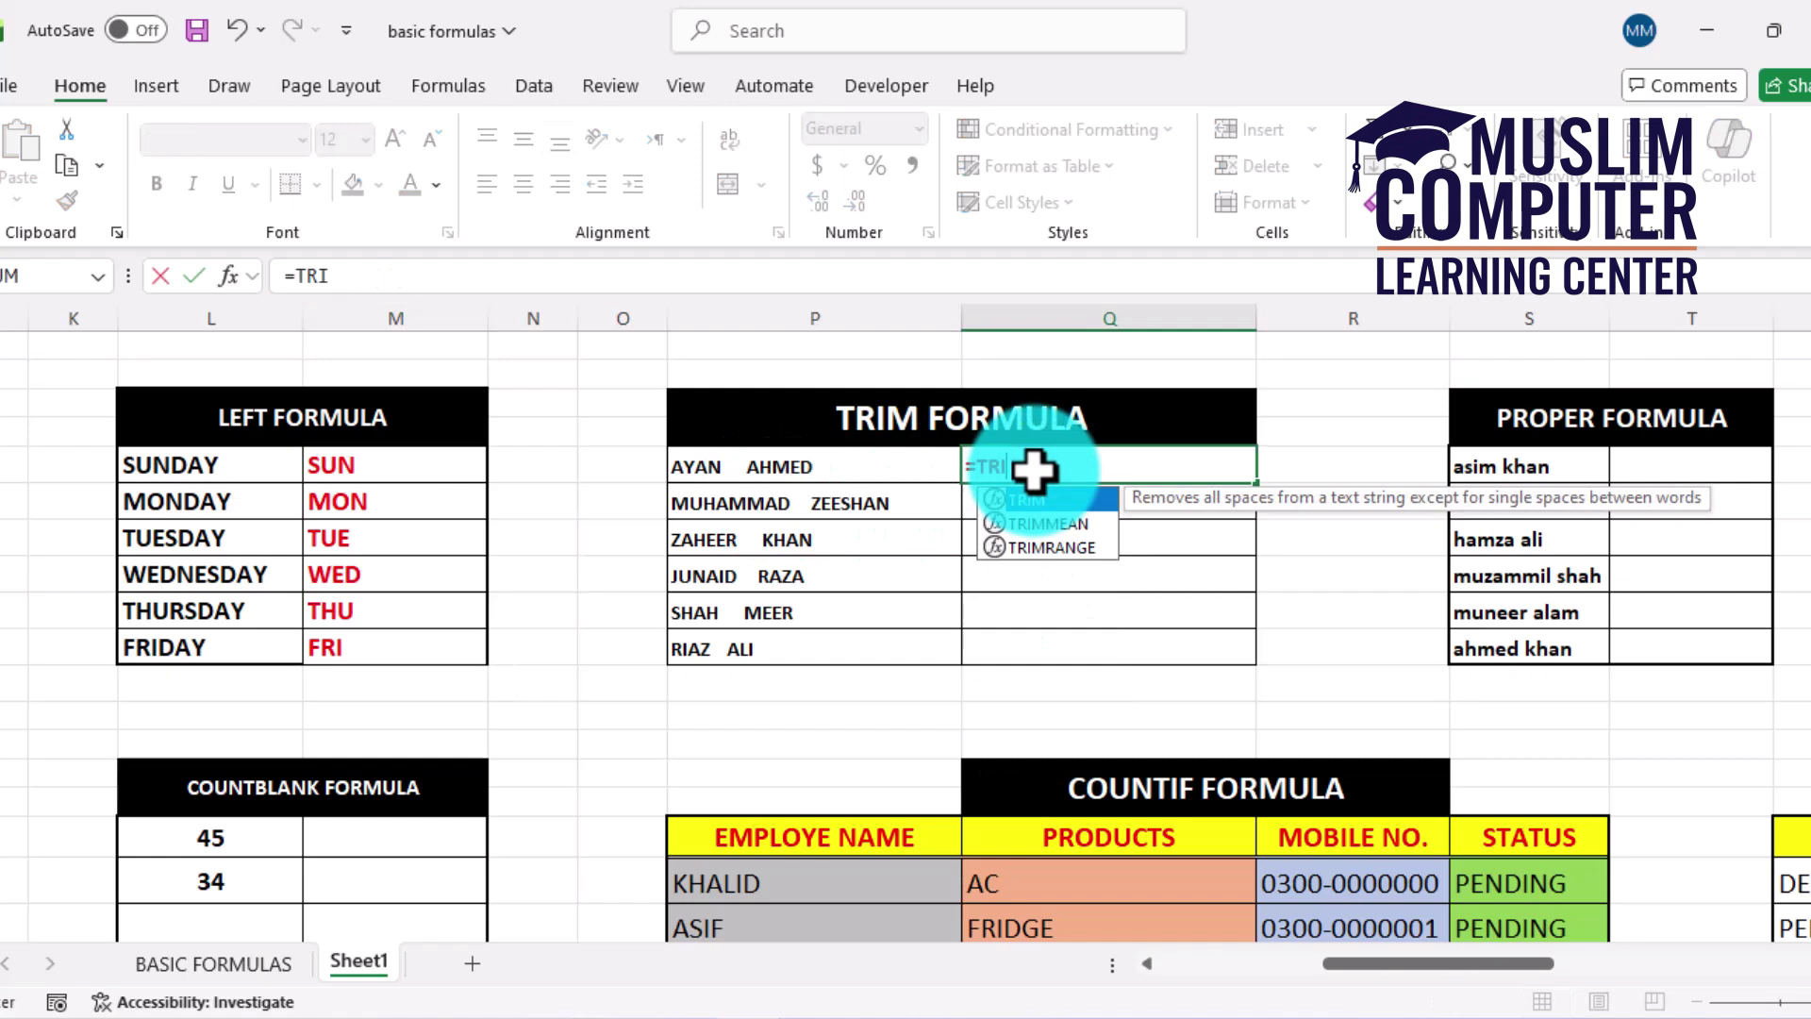
text(M()
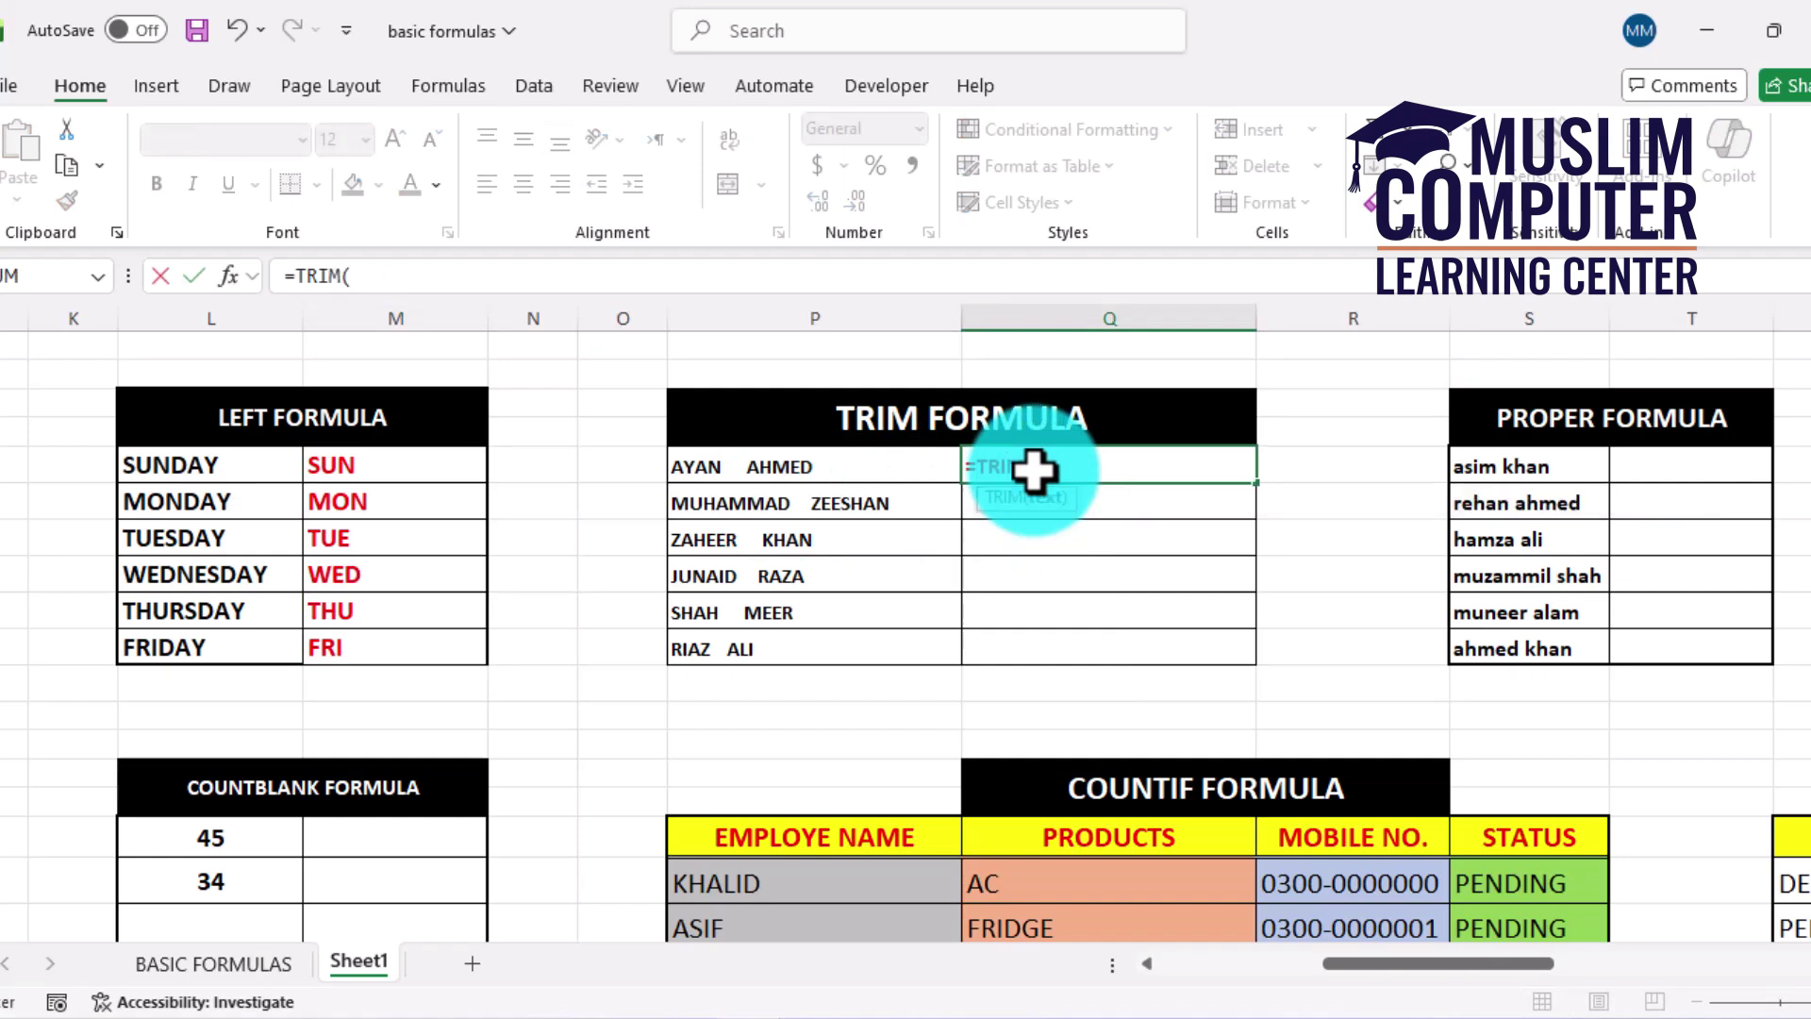
click(861, 451)
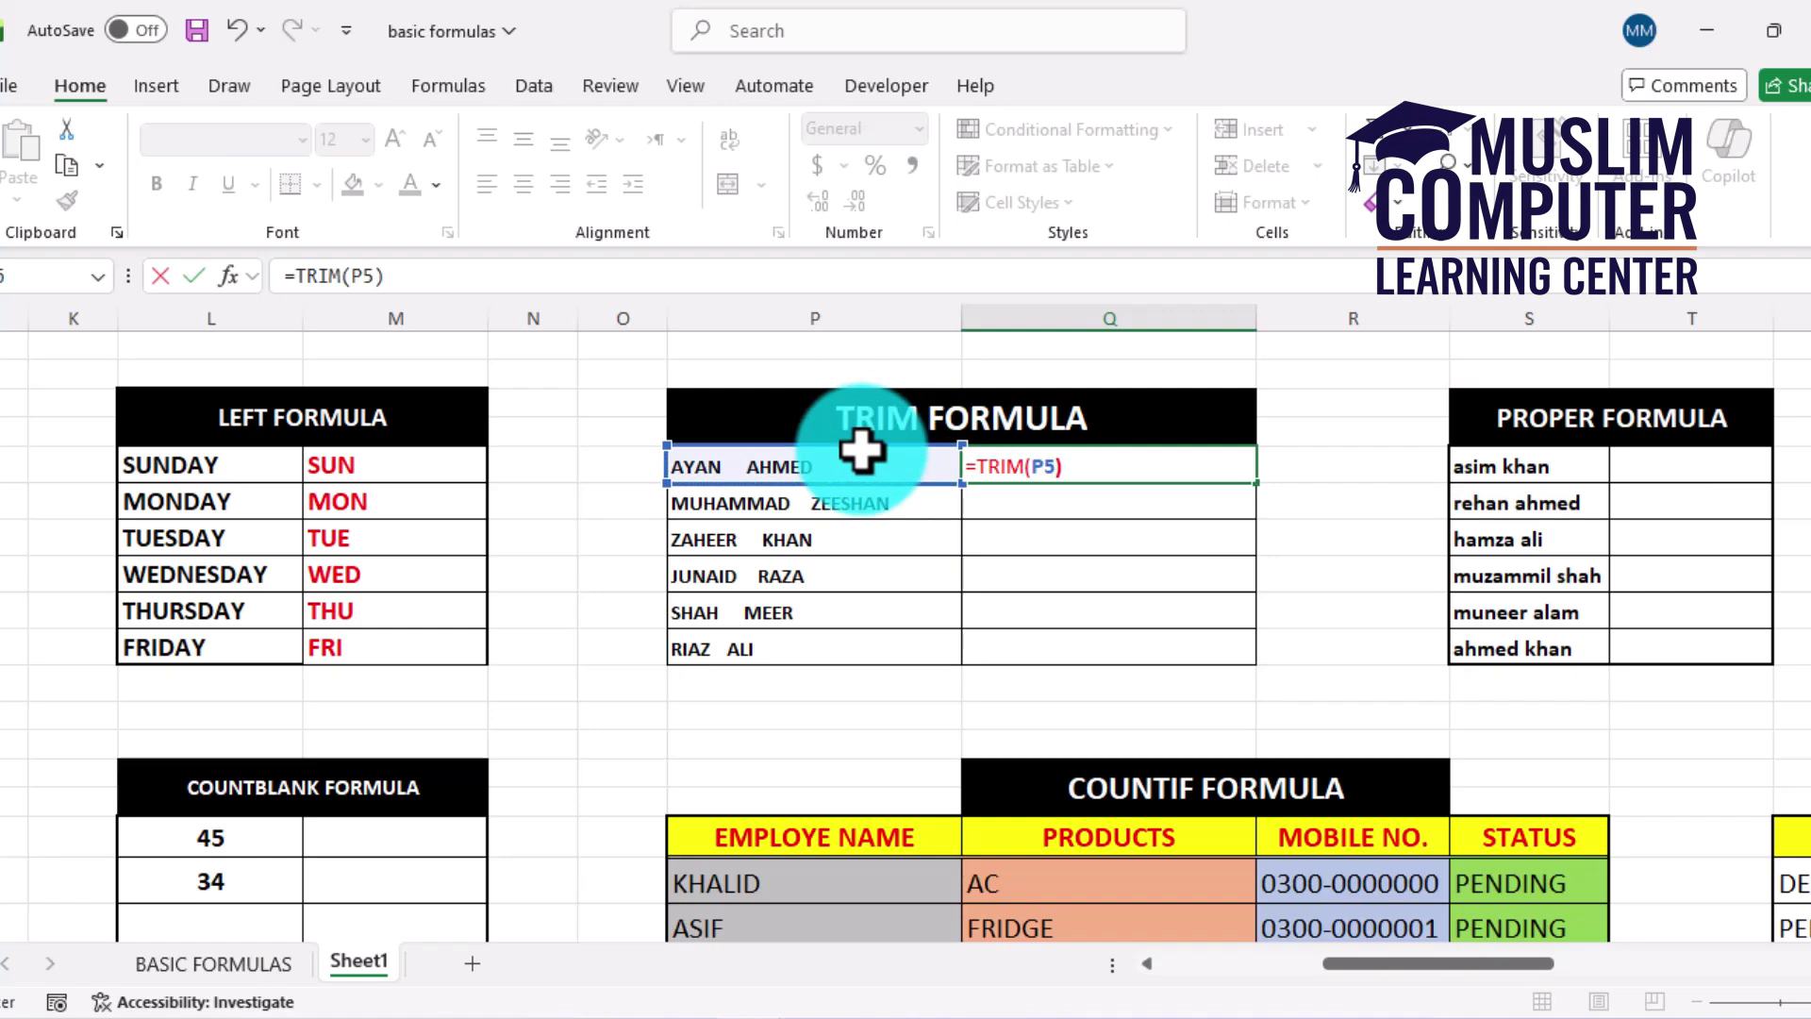
key(Return)
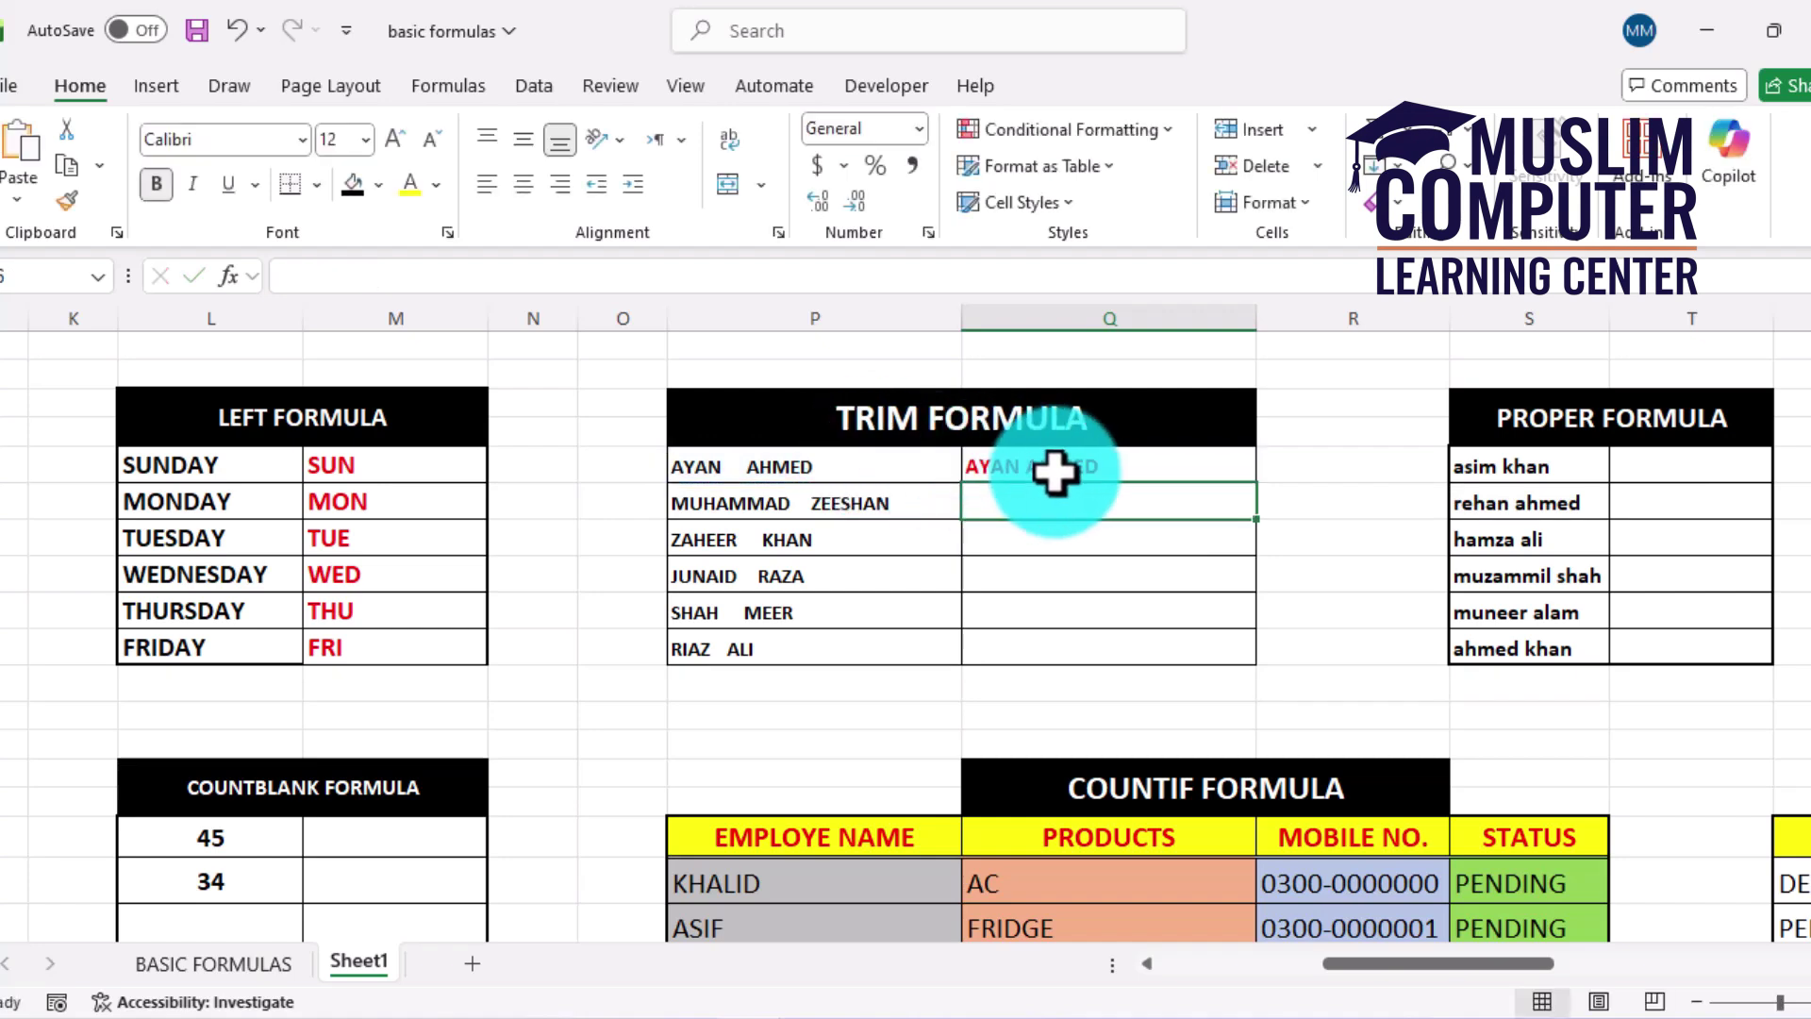
click(1194, 467)
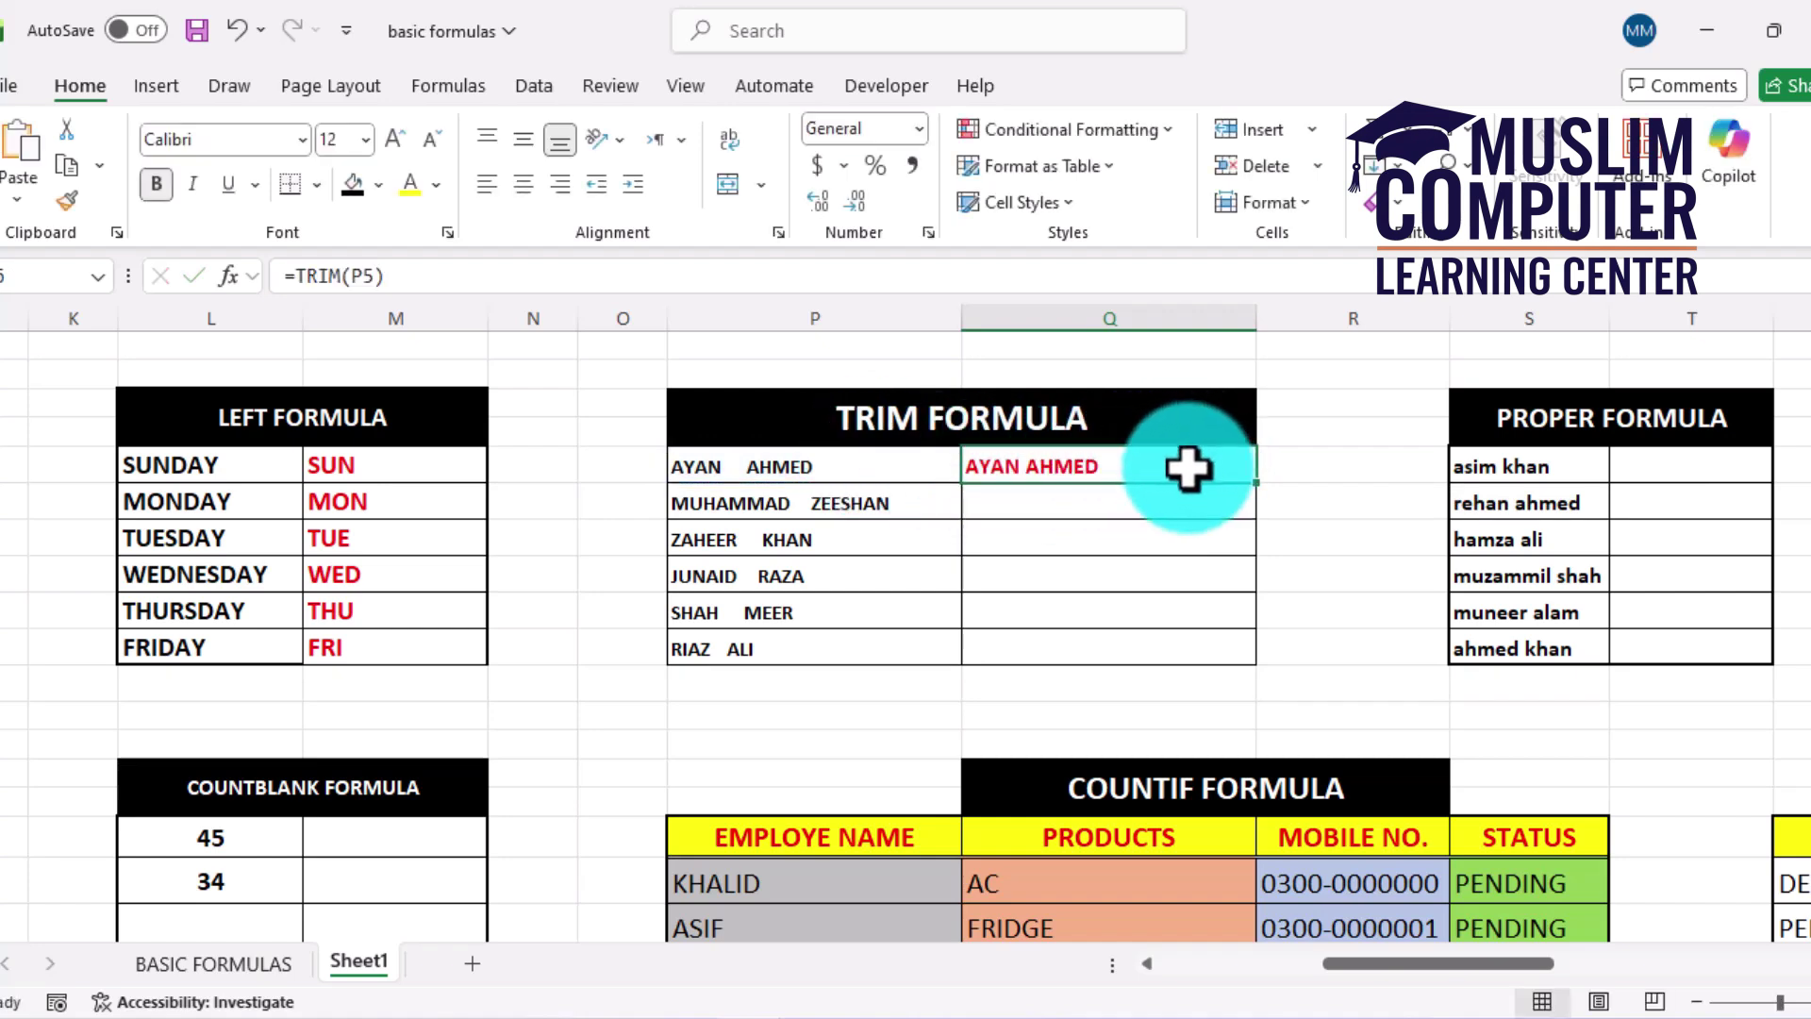
double_click(1256, 484)
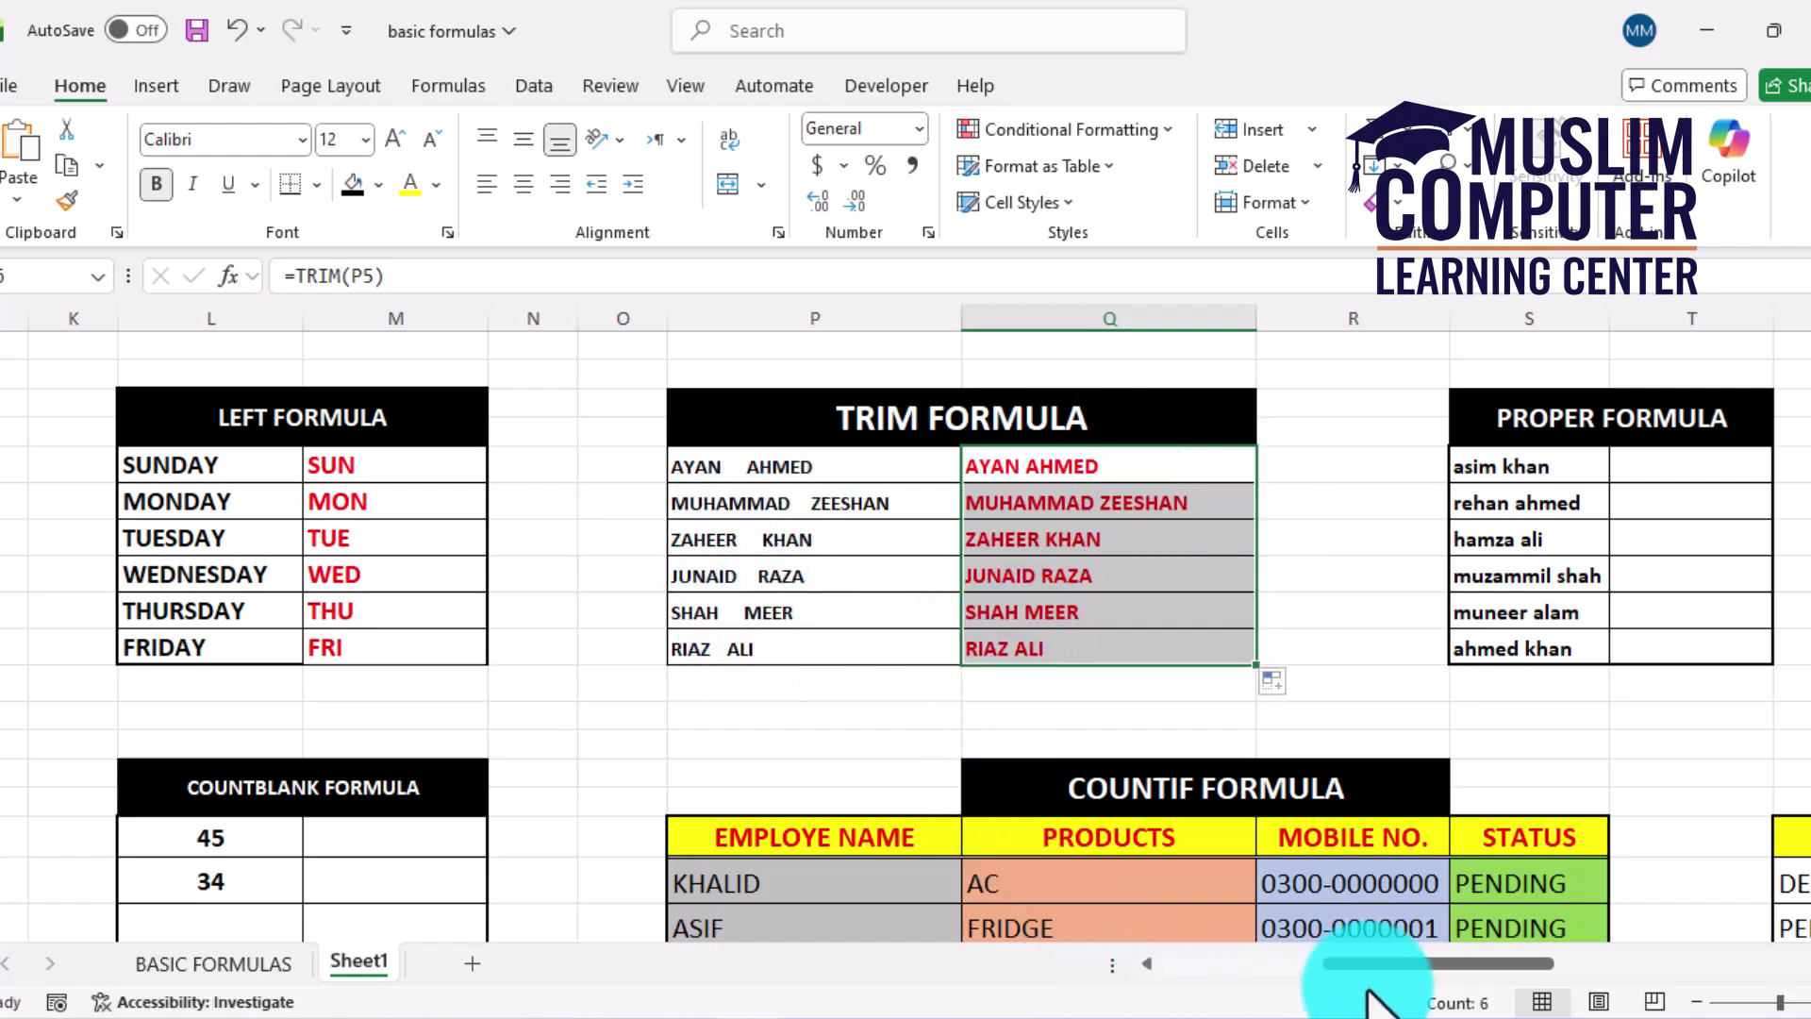
Step: Capitalize the first letter of each name part with =PROPER(S5) in T5 and fill the formula down to T10
drag(1384, 964, 1477, 964)
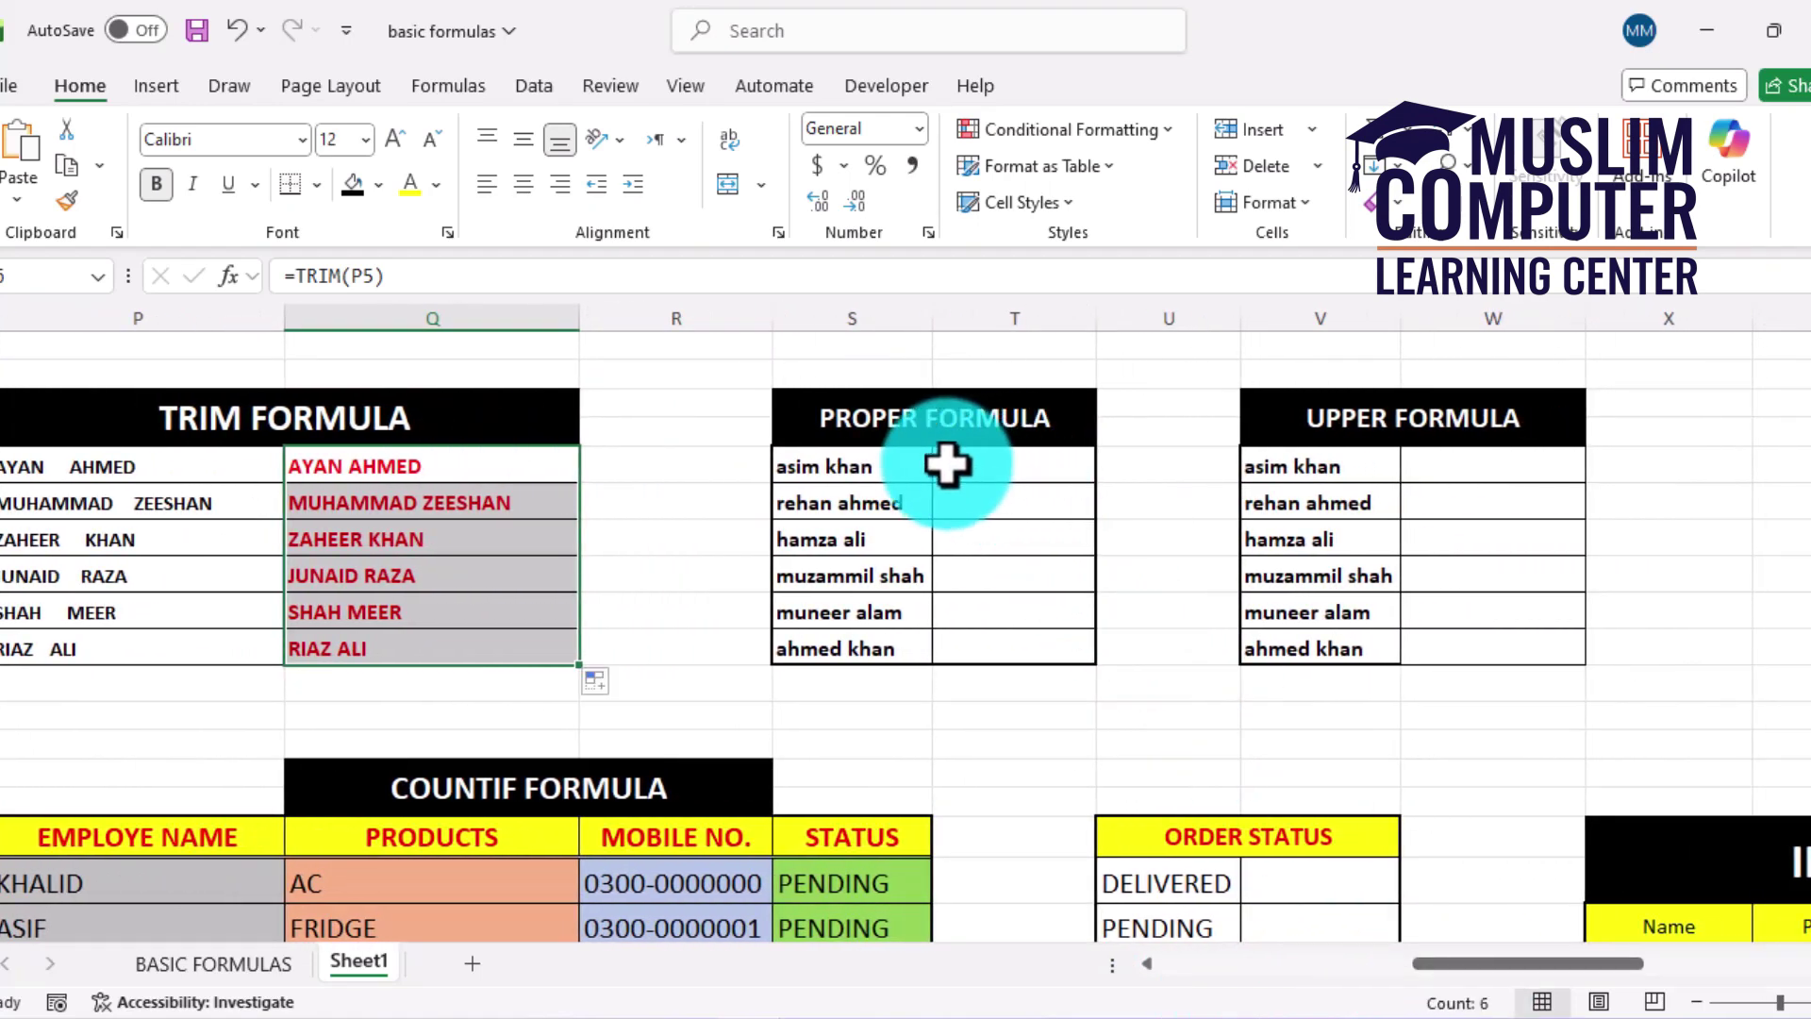
mouse_move(805, 473)
mouse_down()
mouse_move(844, 617)
mouse_move(789, 485)
mouse_move(809, 474)
mouse_up()
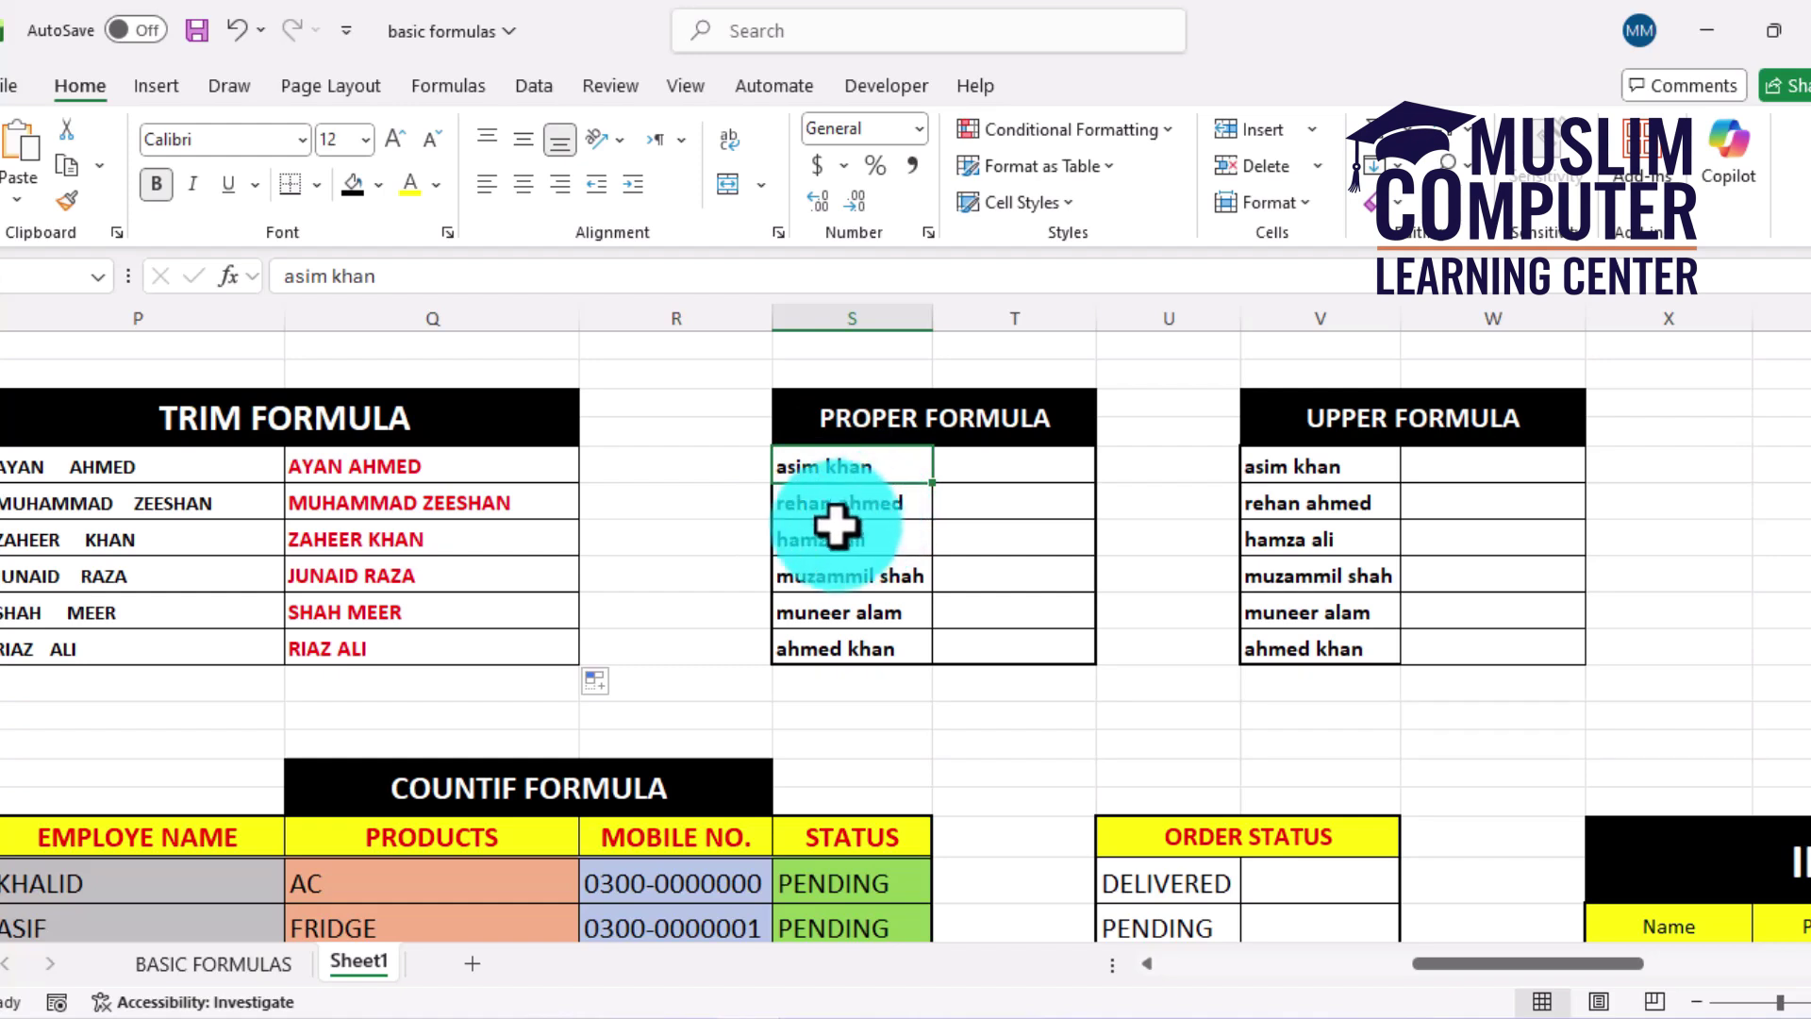
drag(829, 465, 837, 570)
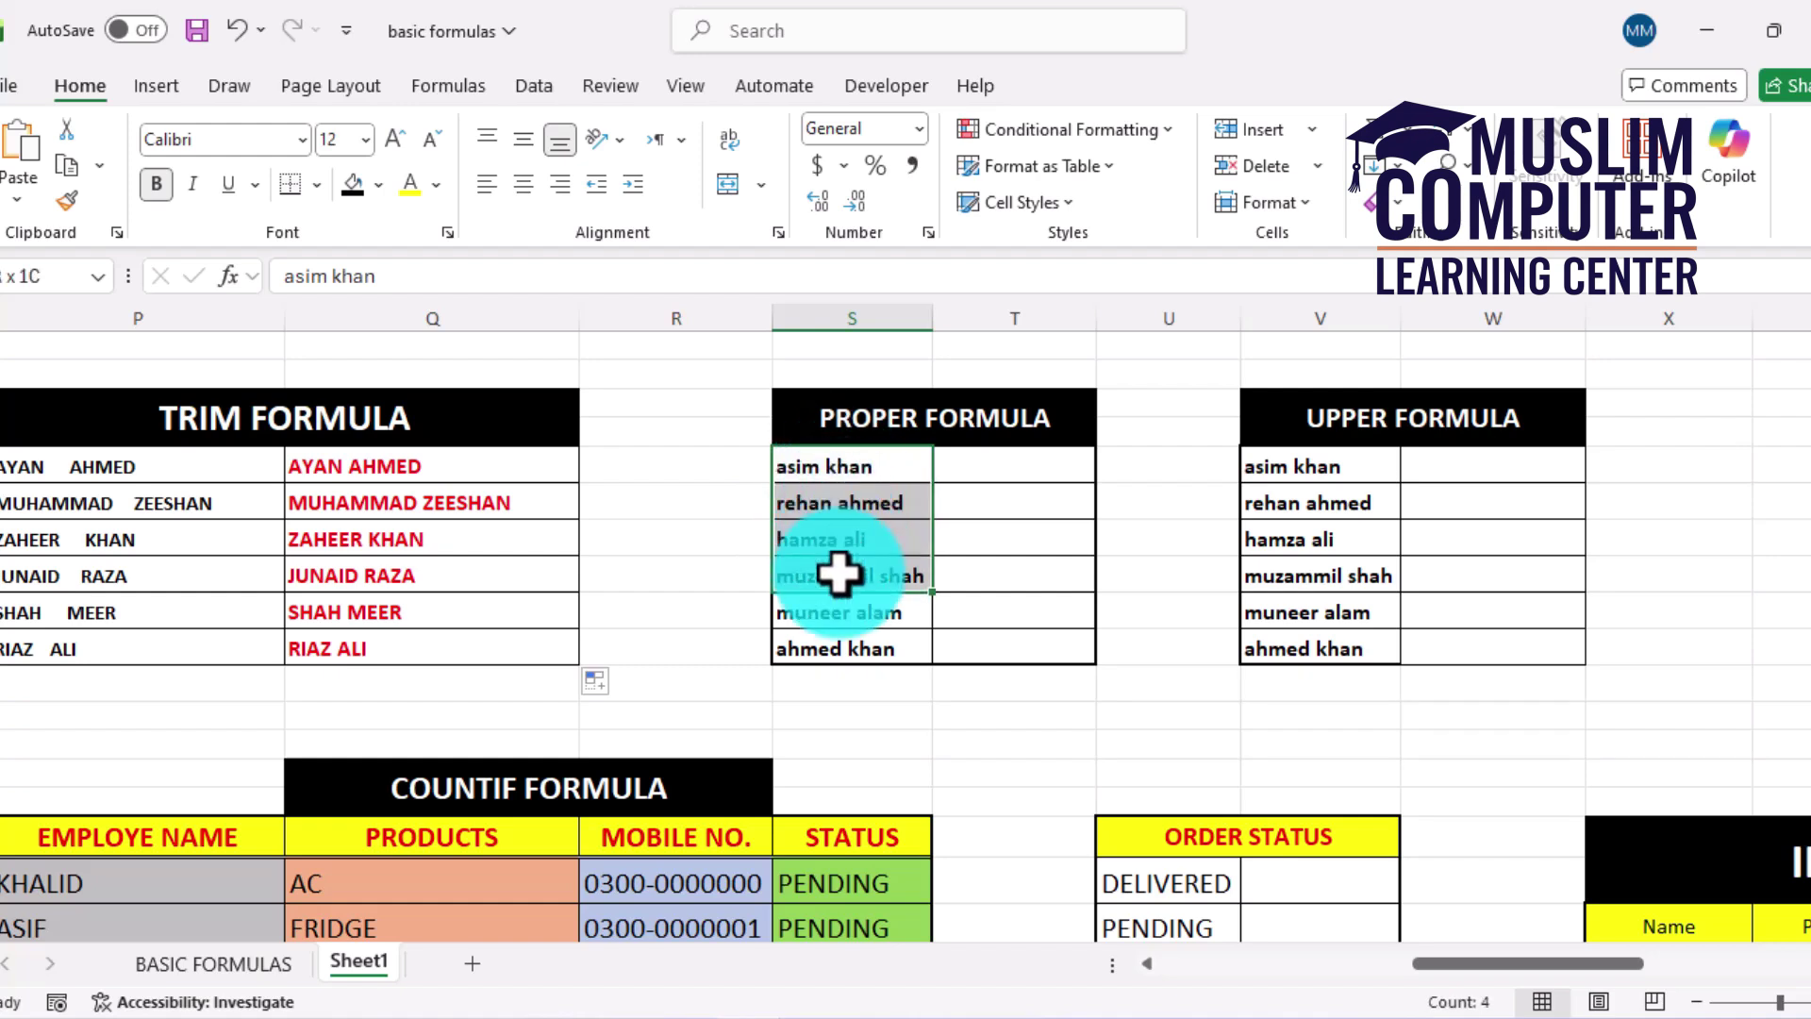
click(986, 470)
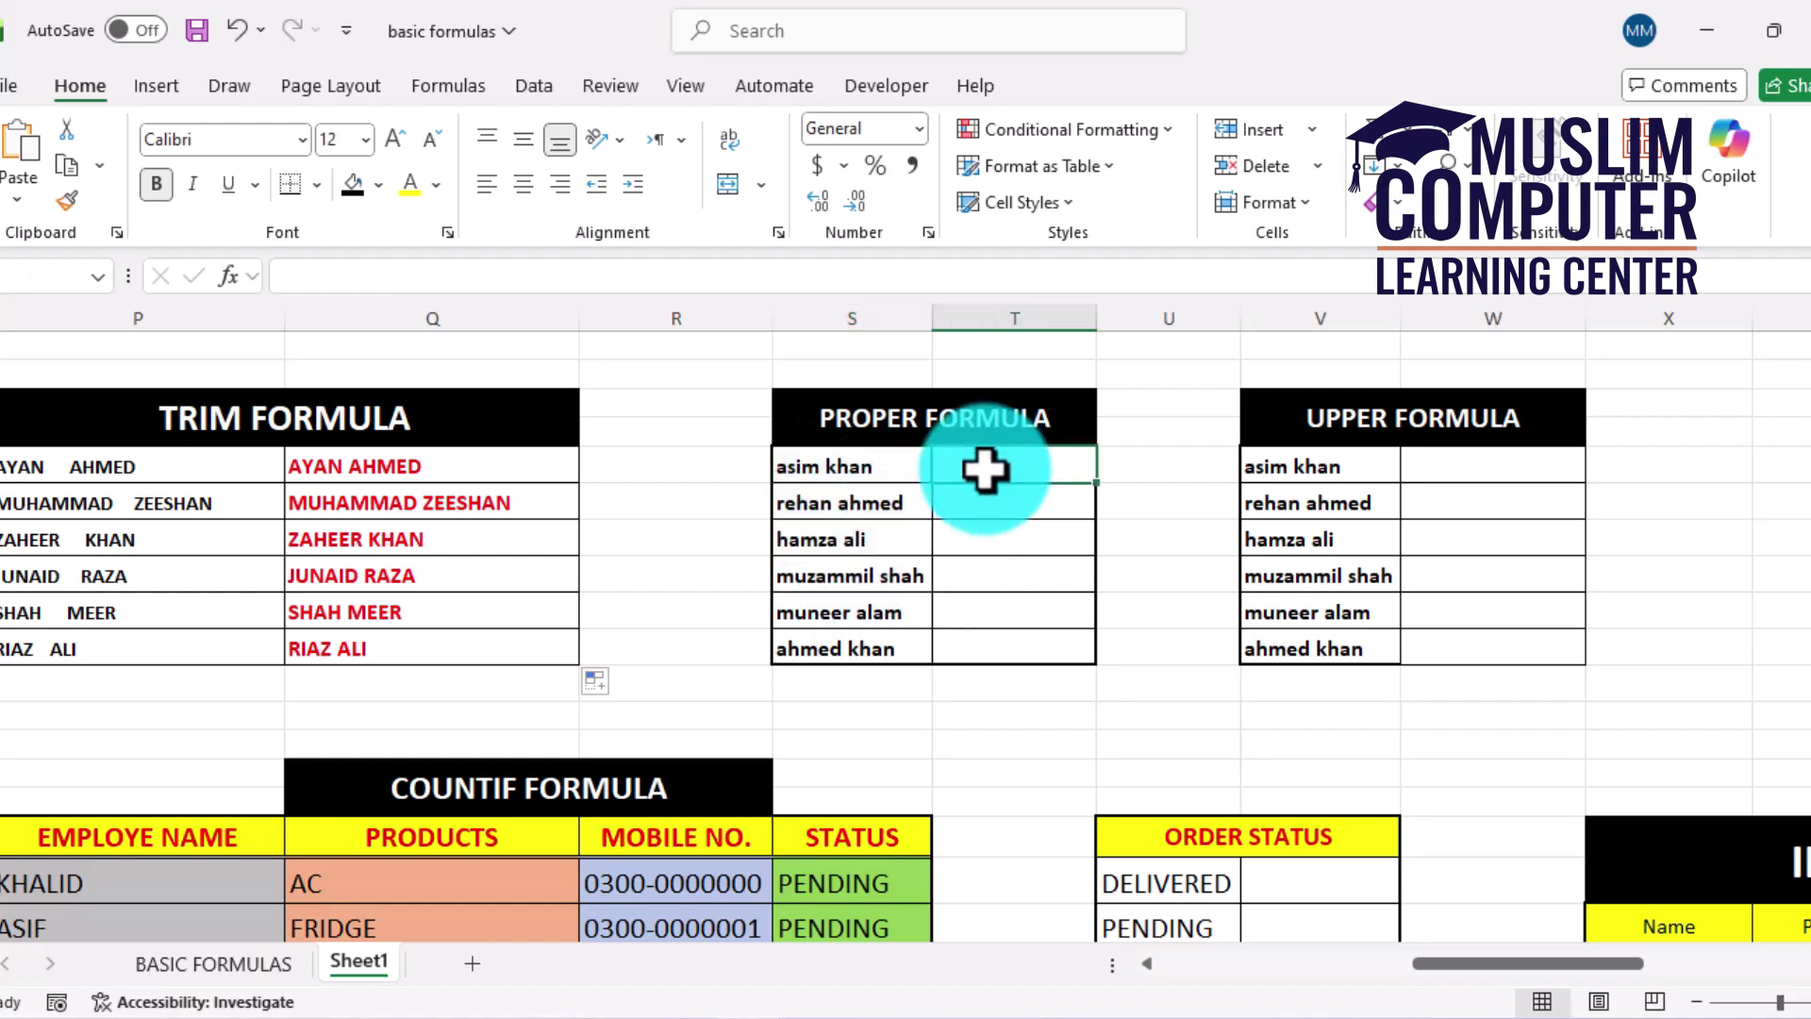
text(=PROP)
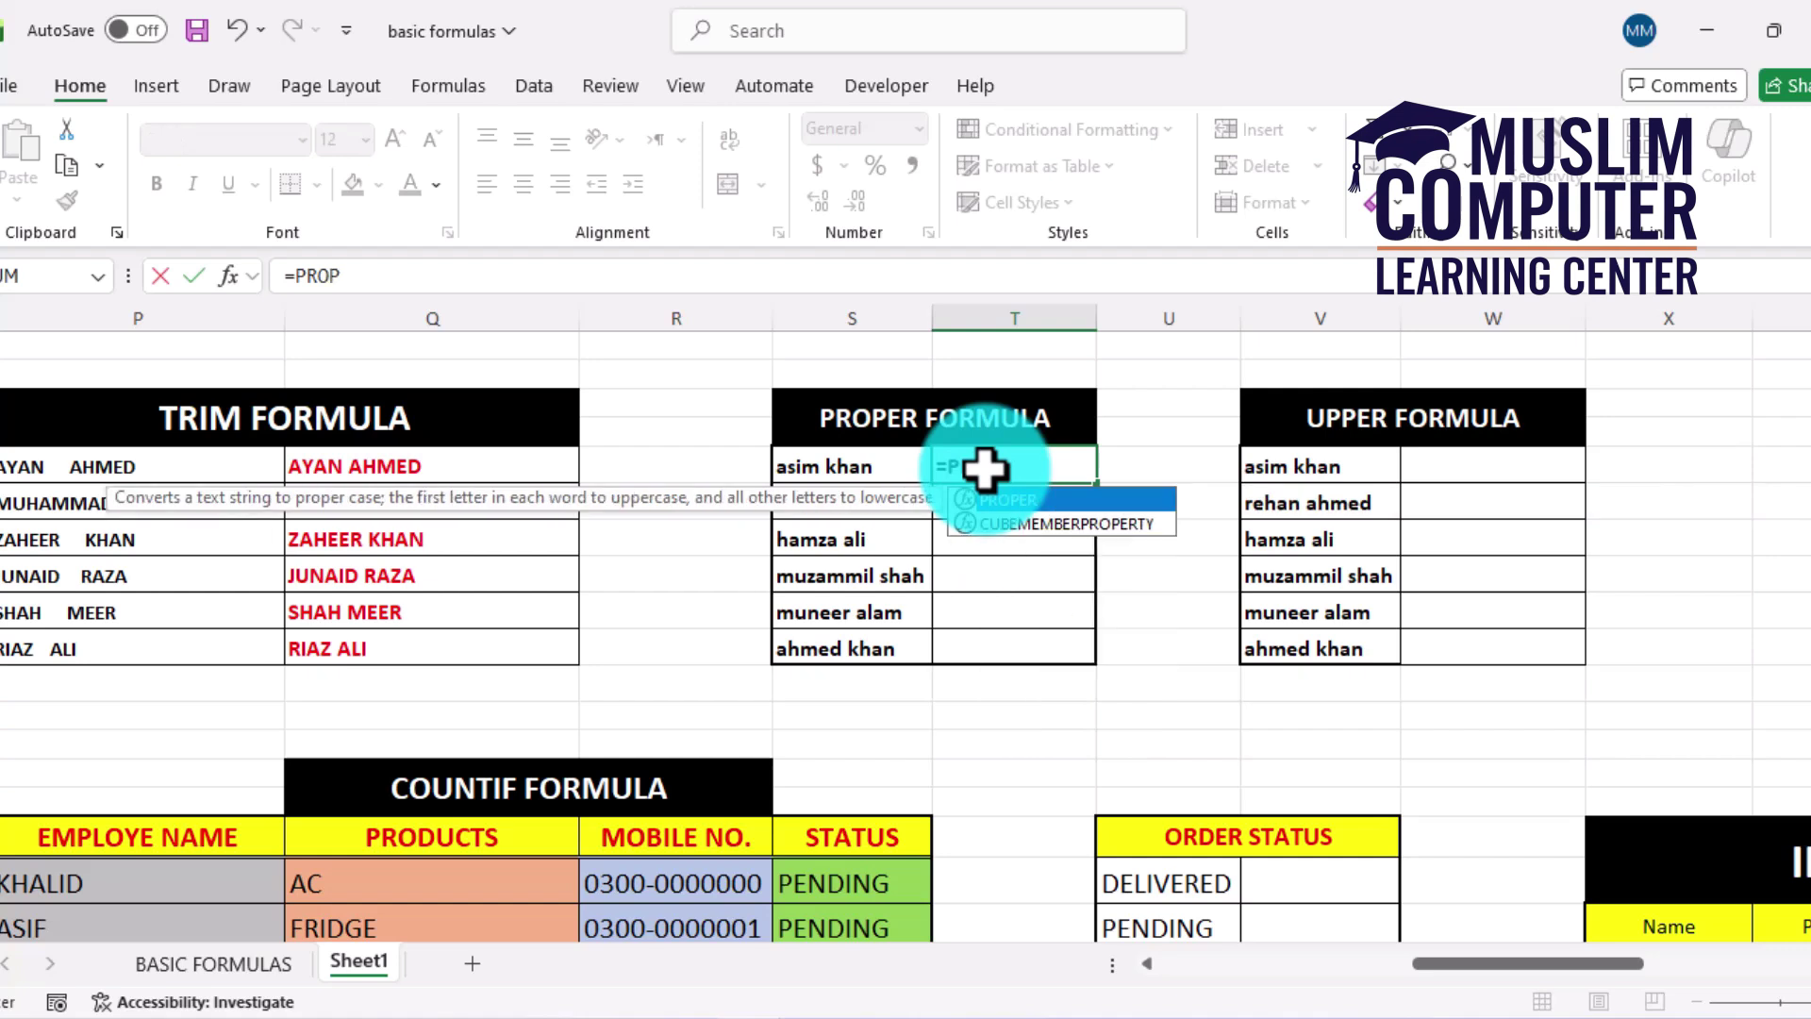
text(ER()
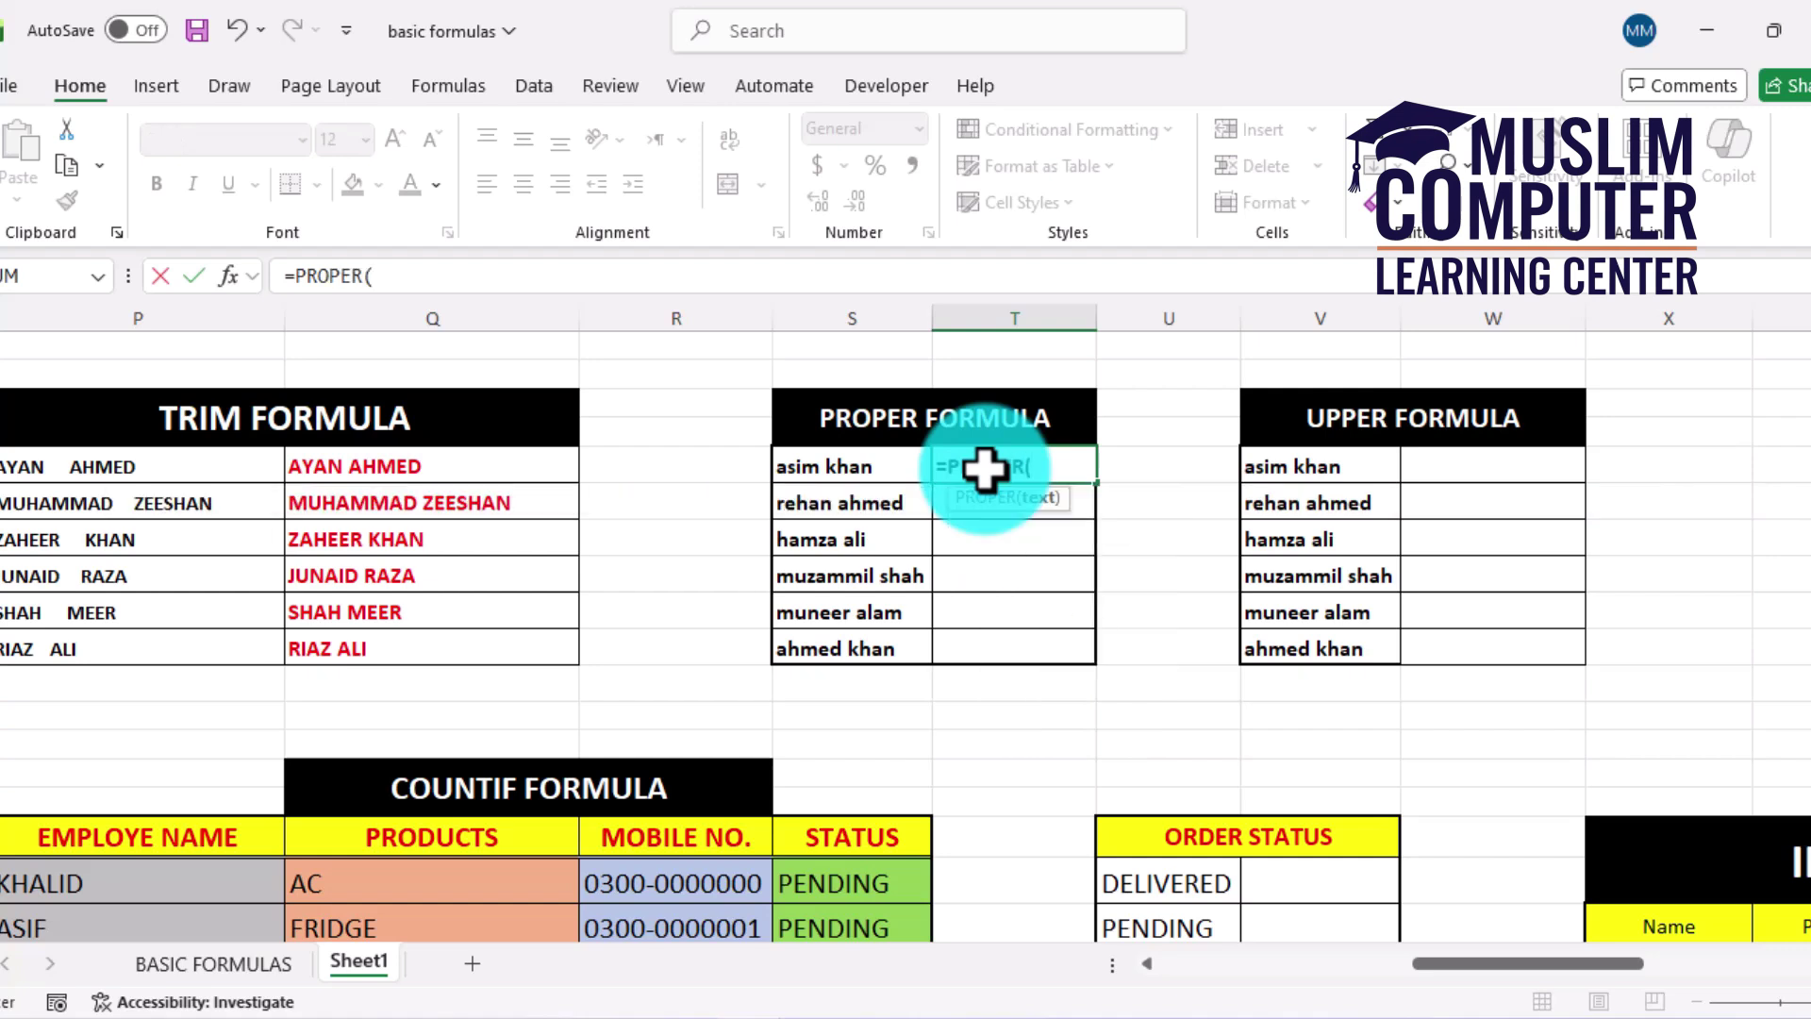
click(895, 462)
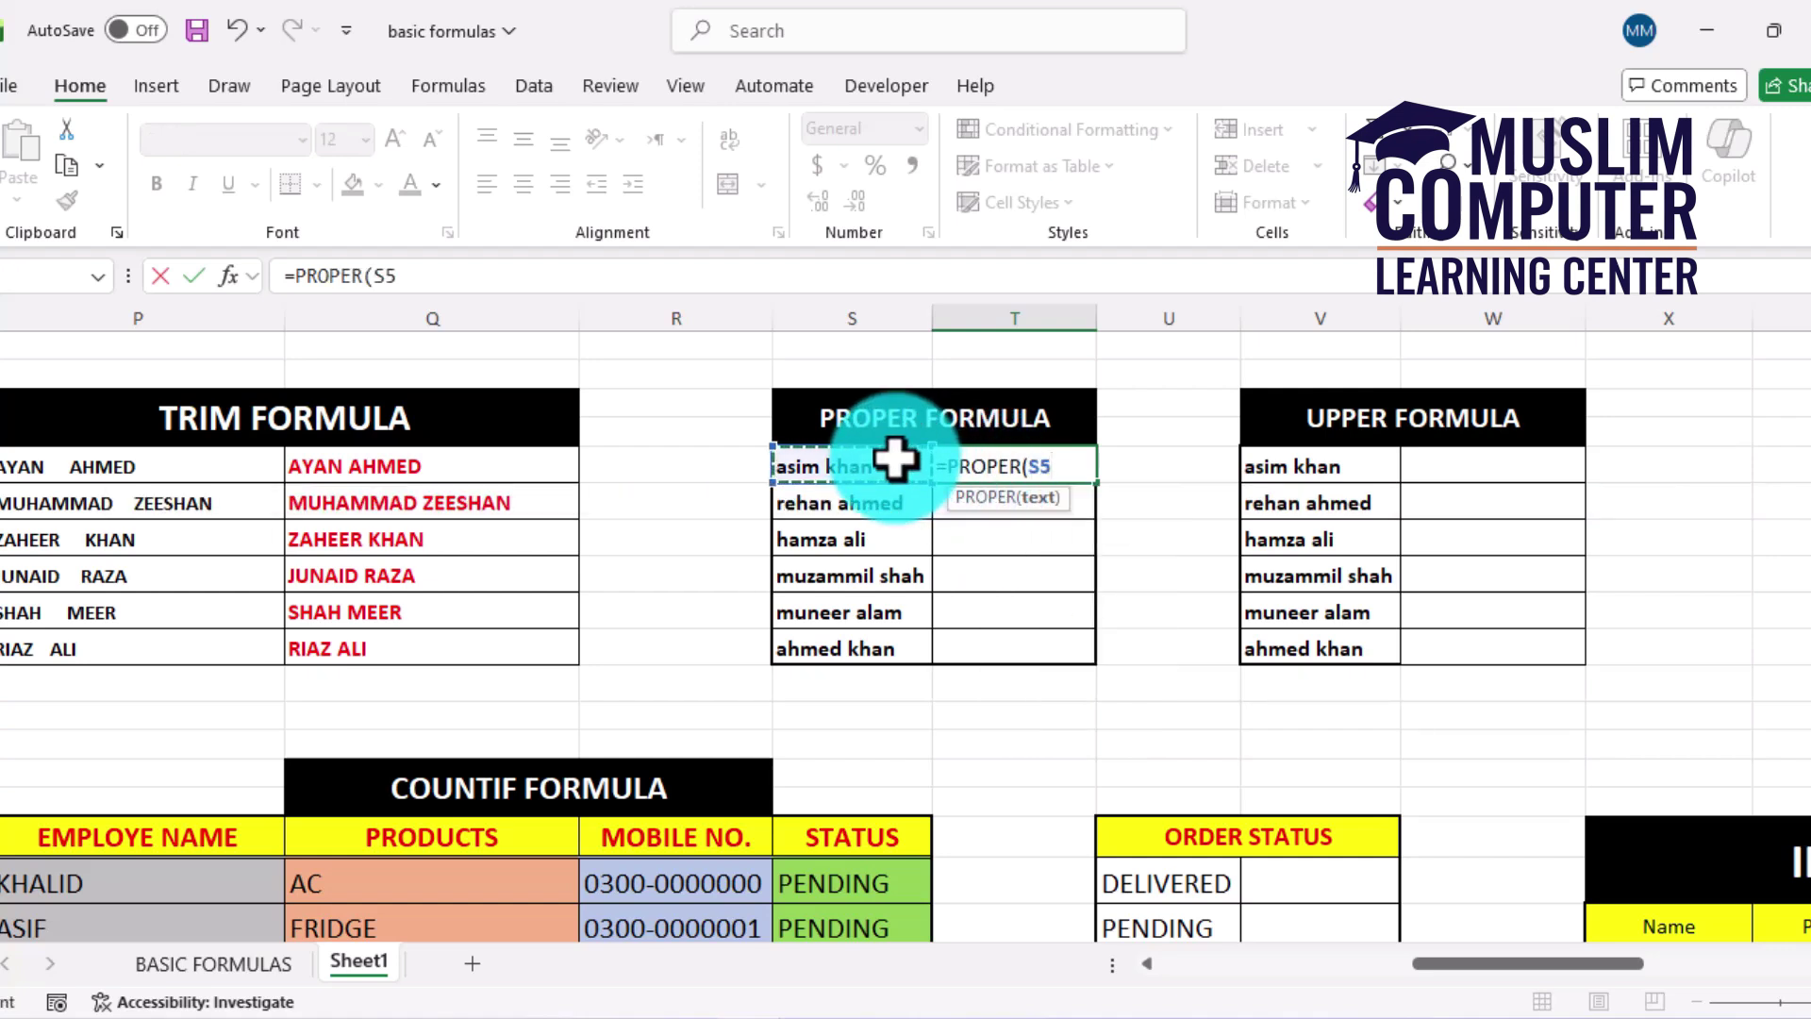
text())
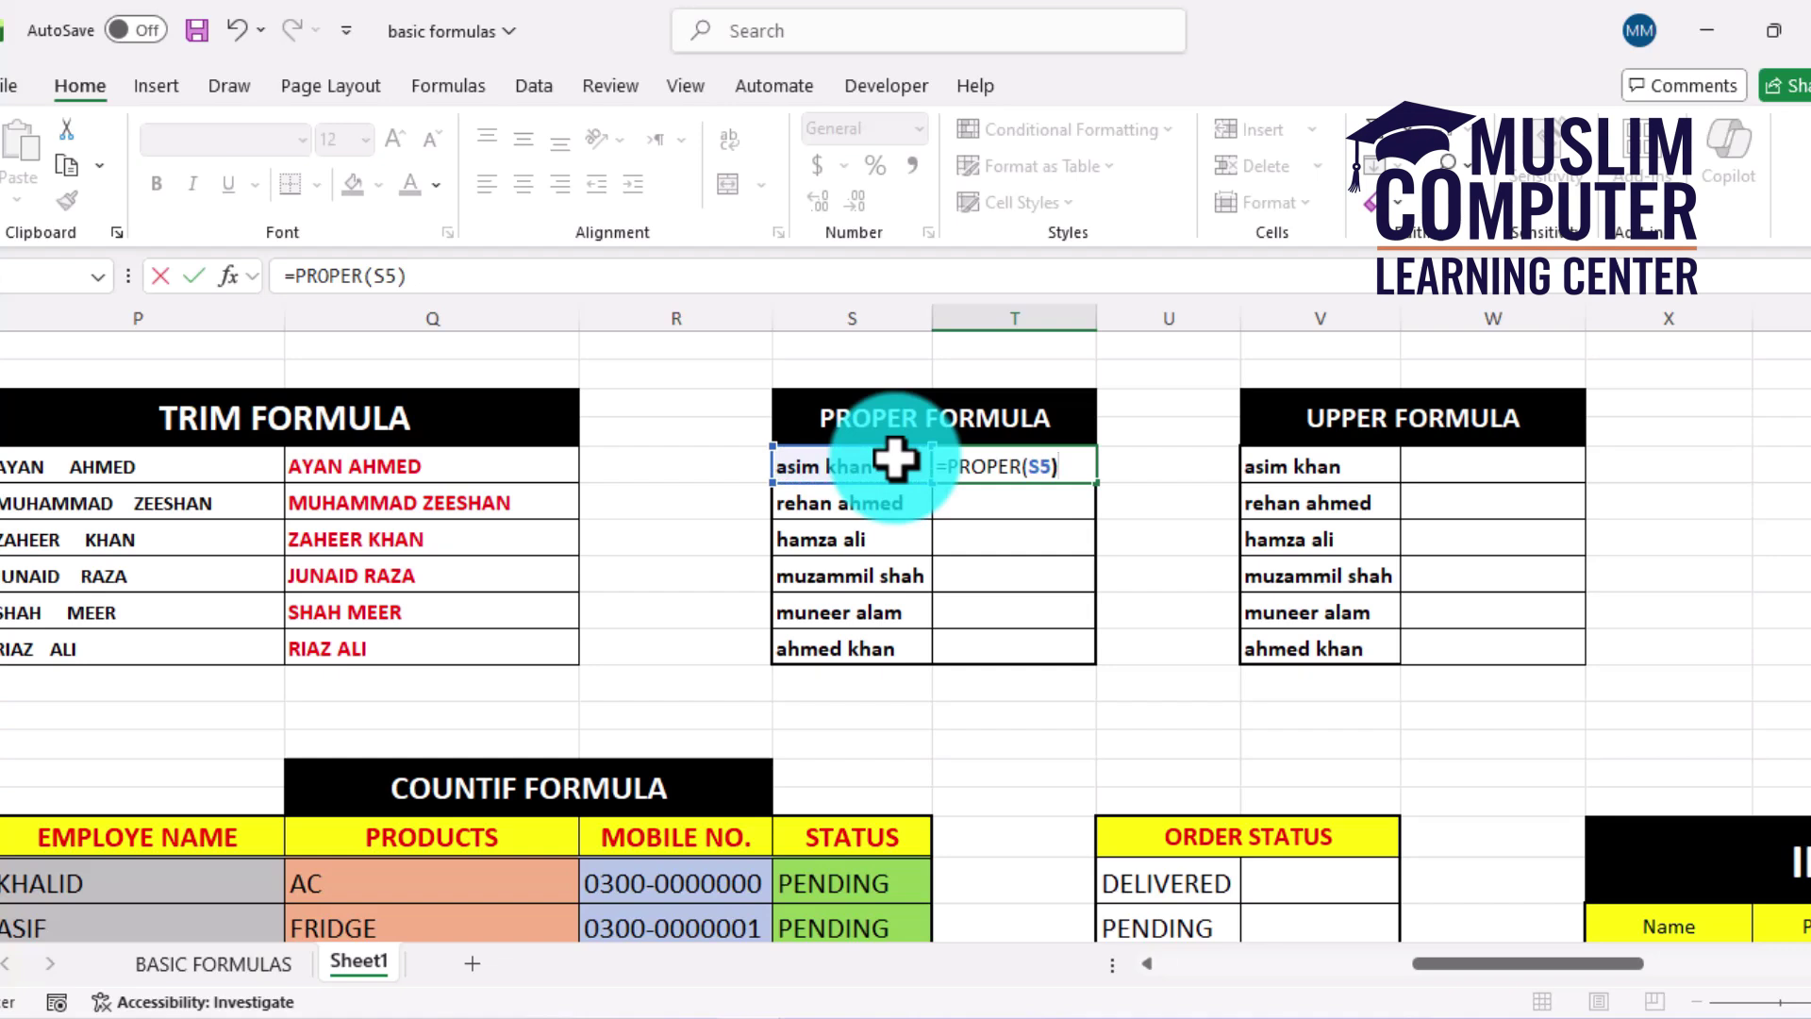
key(Return)
click(982, 466)
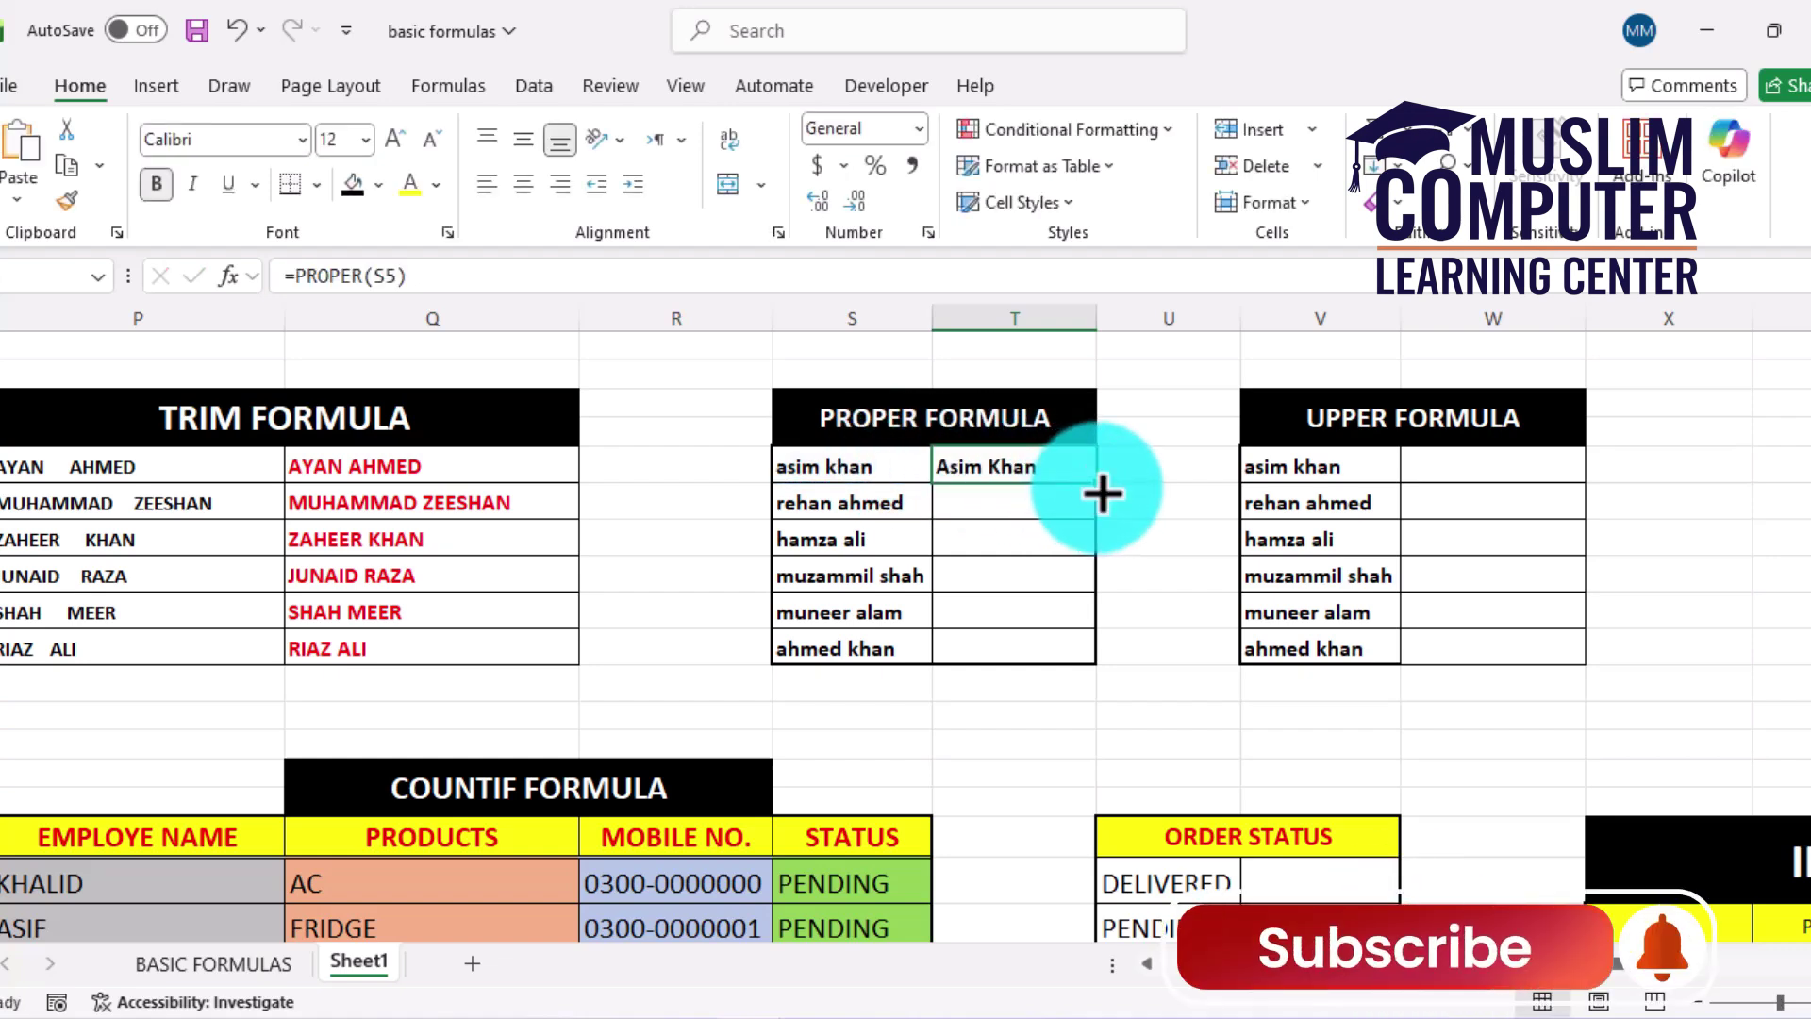
double_click(1096, 484)
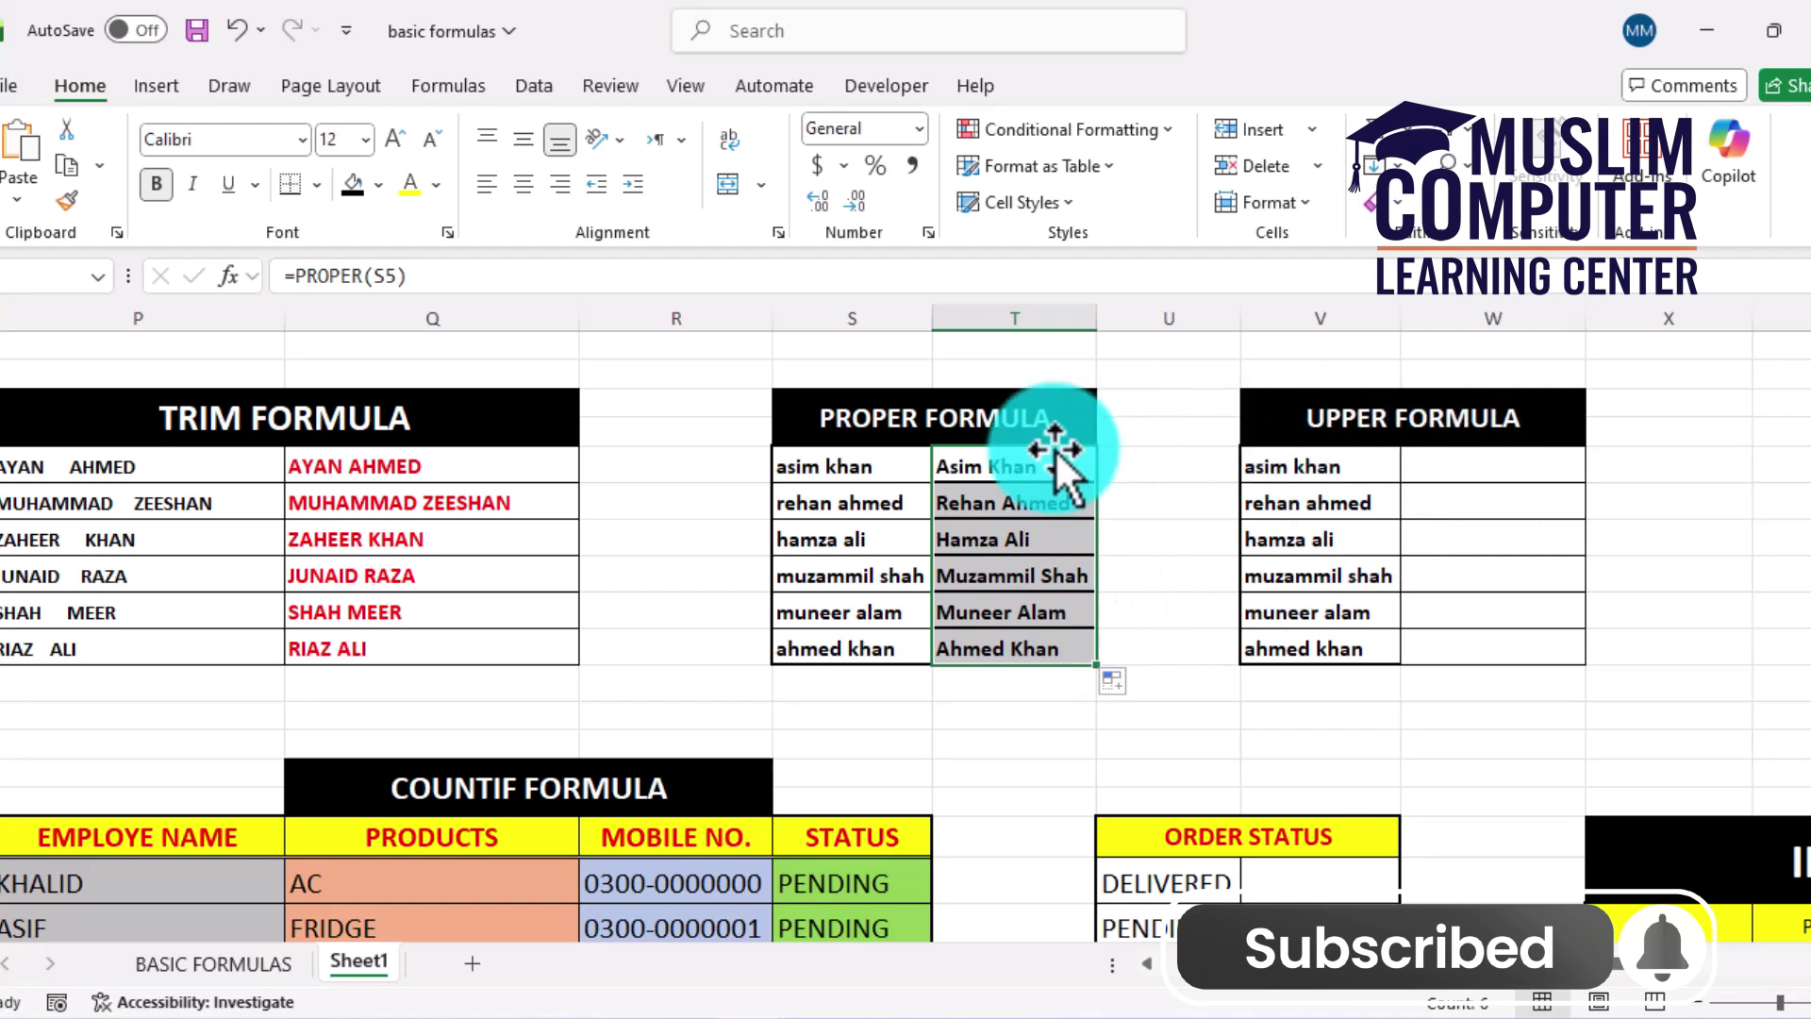
Step: Convert the names in the UPPER FORMULA table to capitals with =UPPER(V5) in W5 and fill down to W10
drag(1353, 465, 1350, 645)
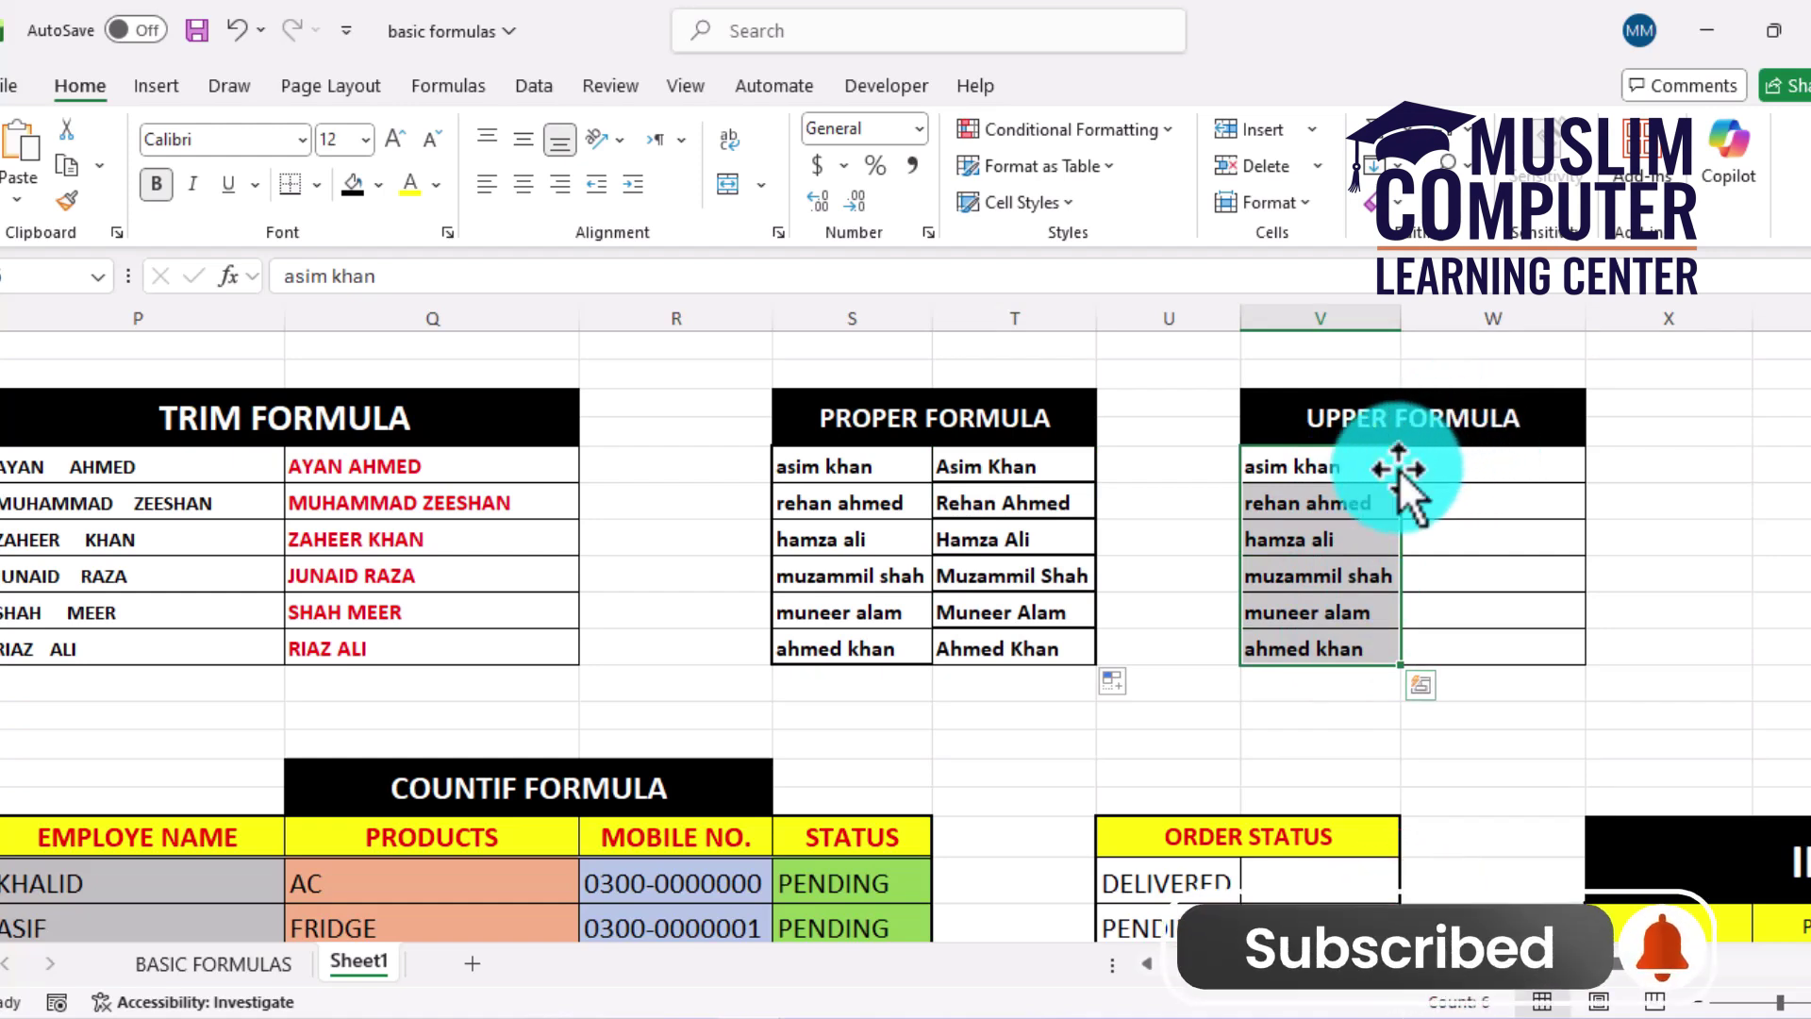
click(1428, 469)
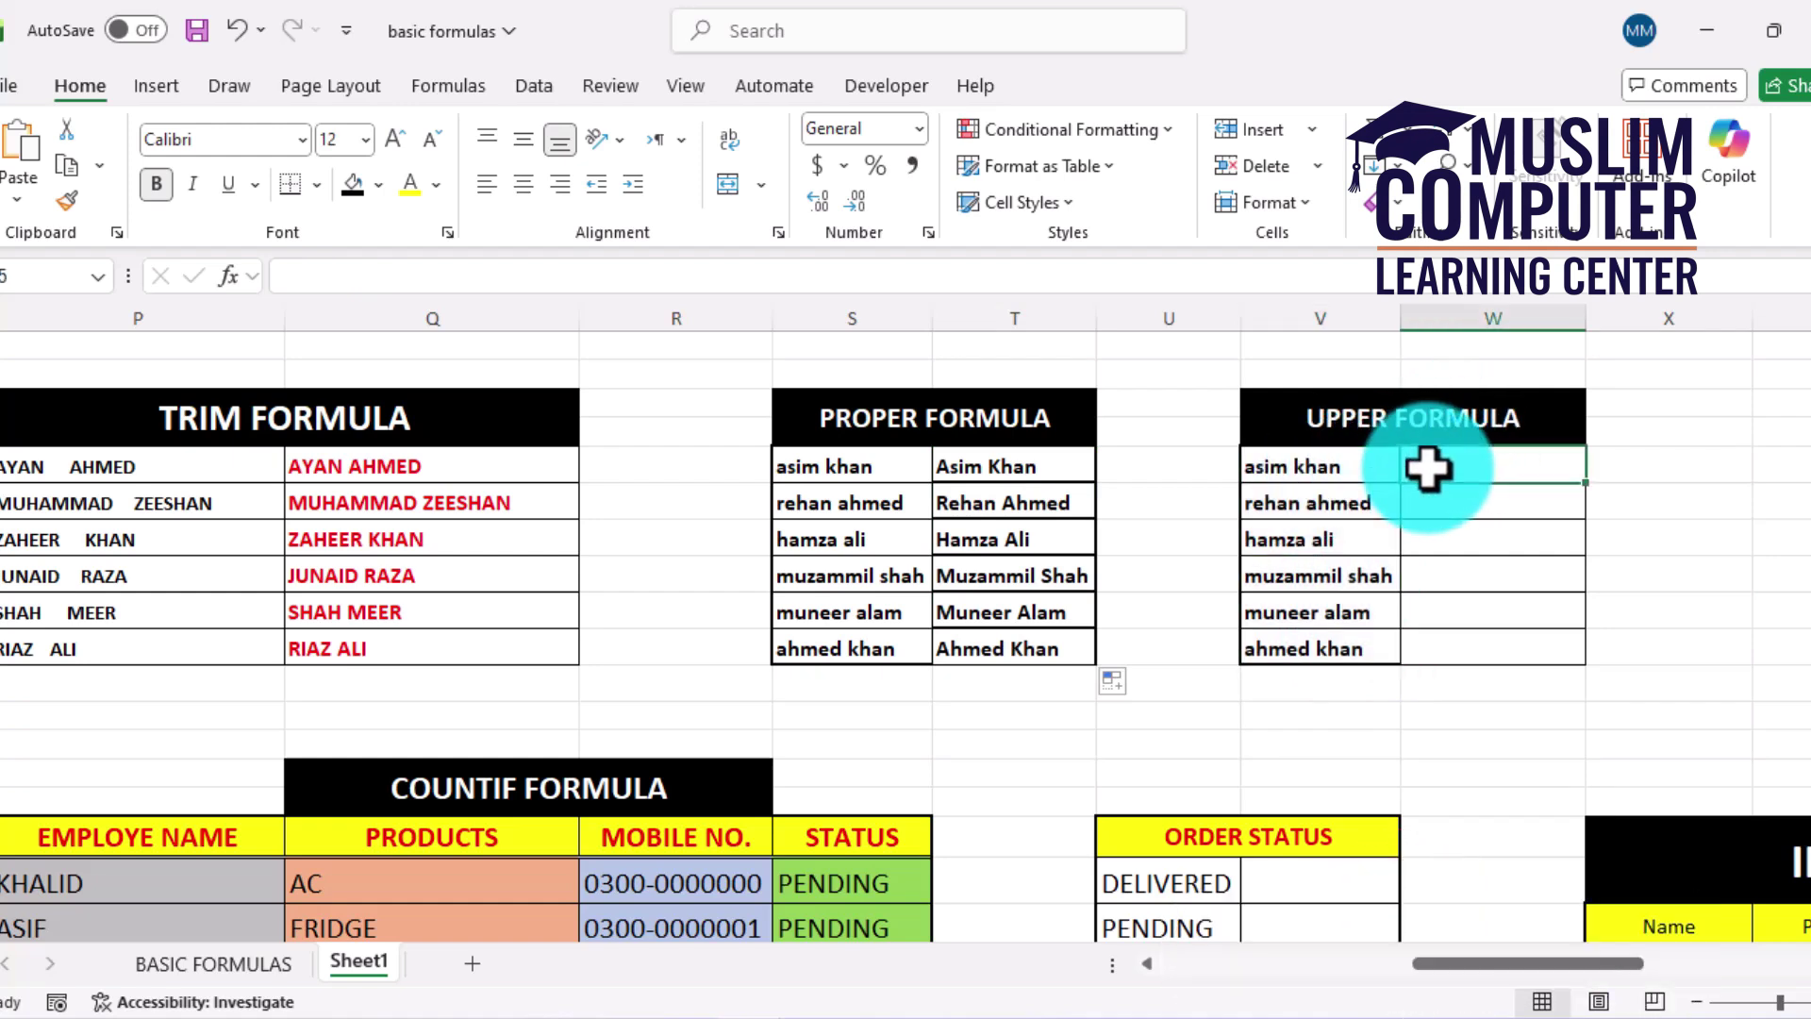
text(=U)
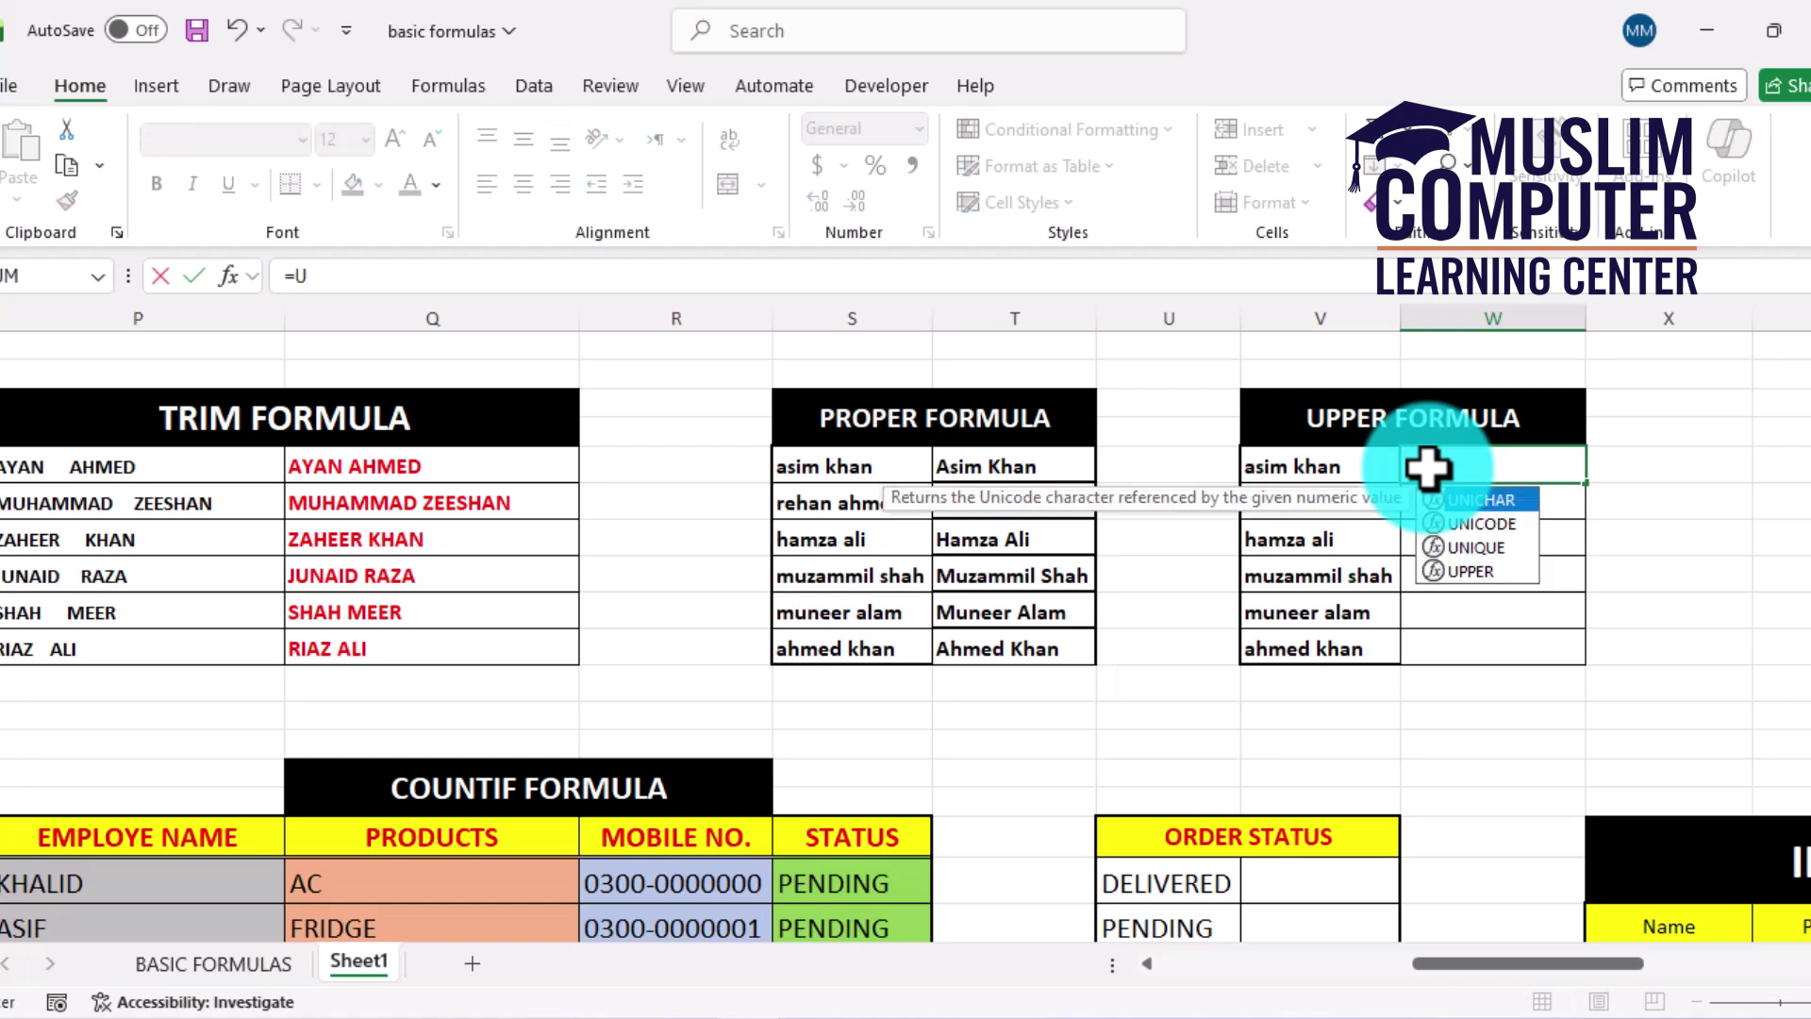
text(PPER()
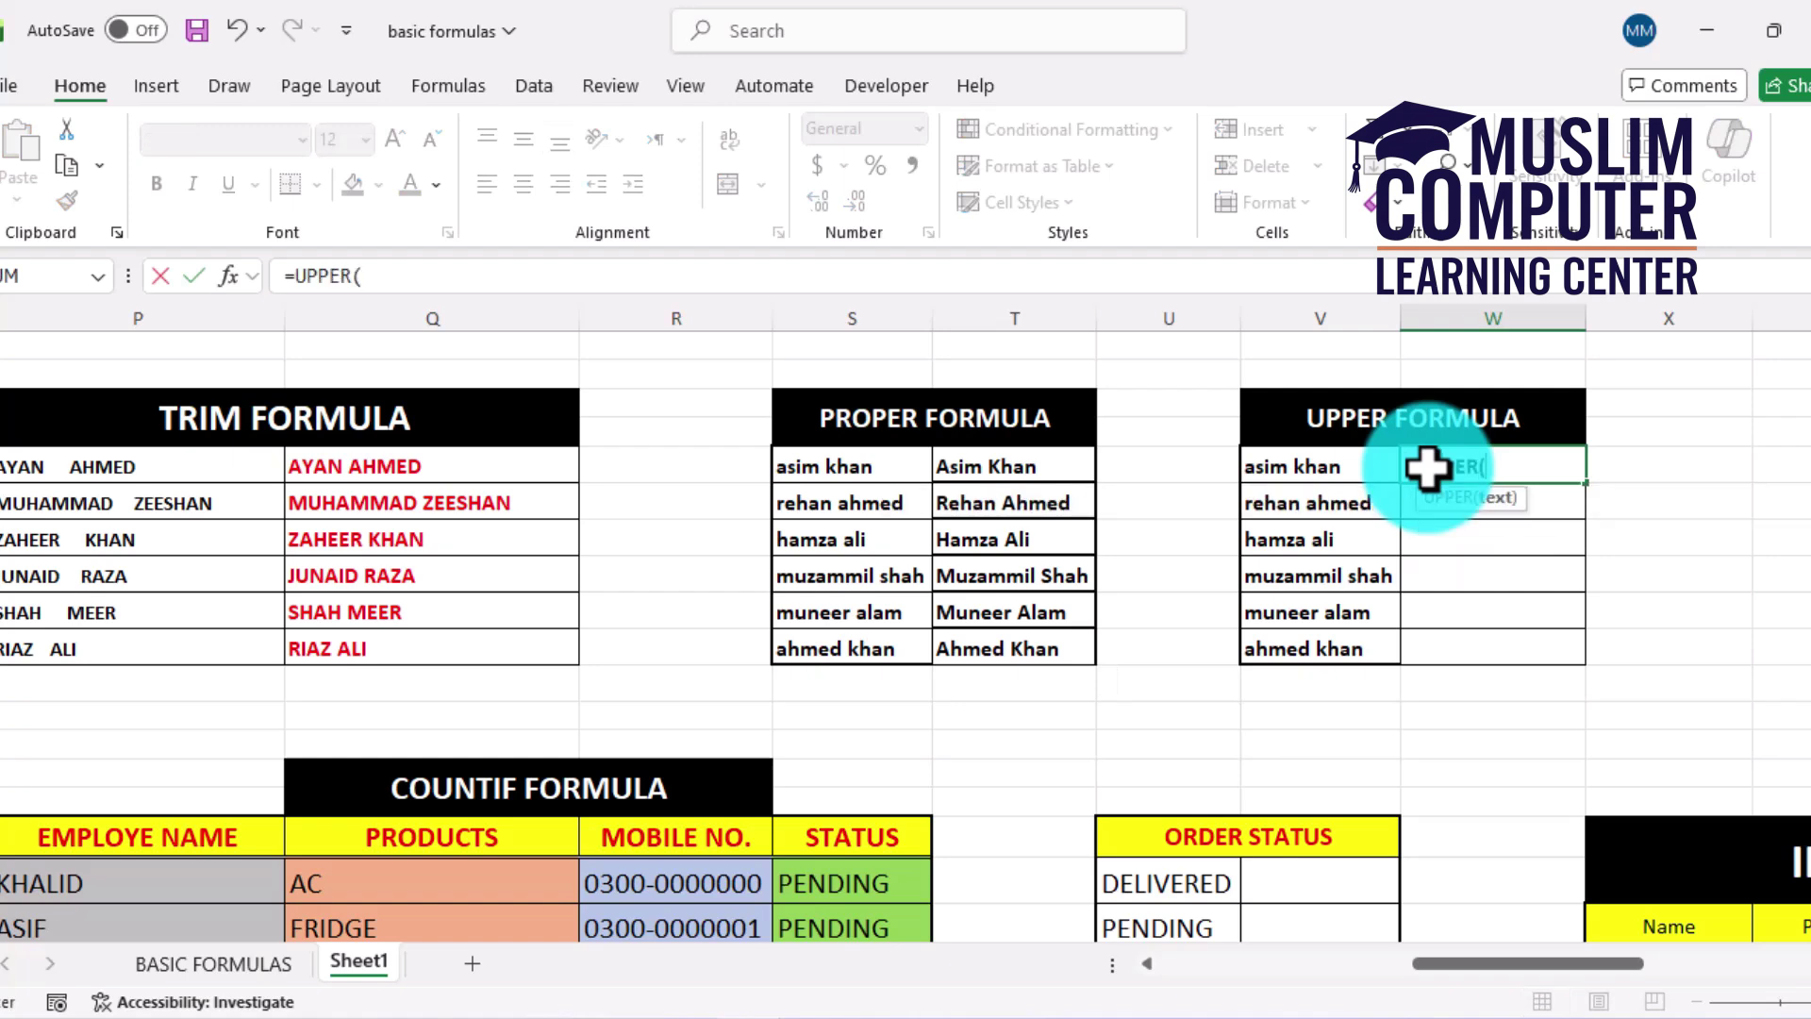
click(1313, 458)
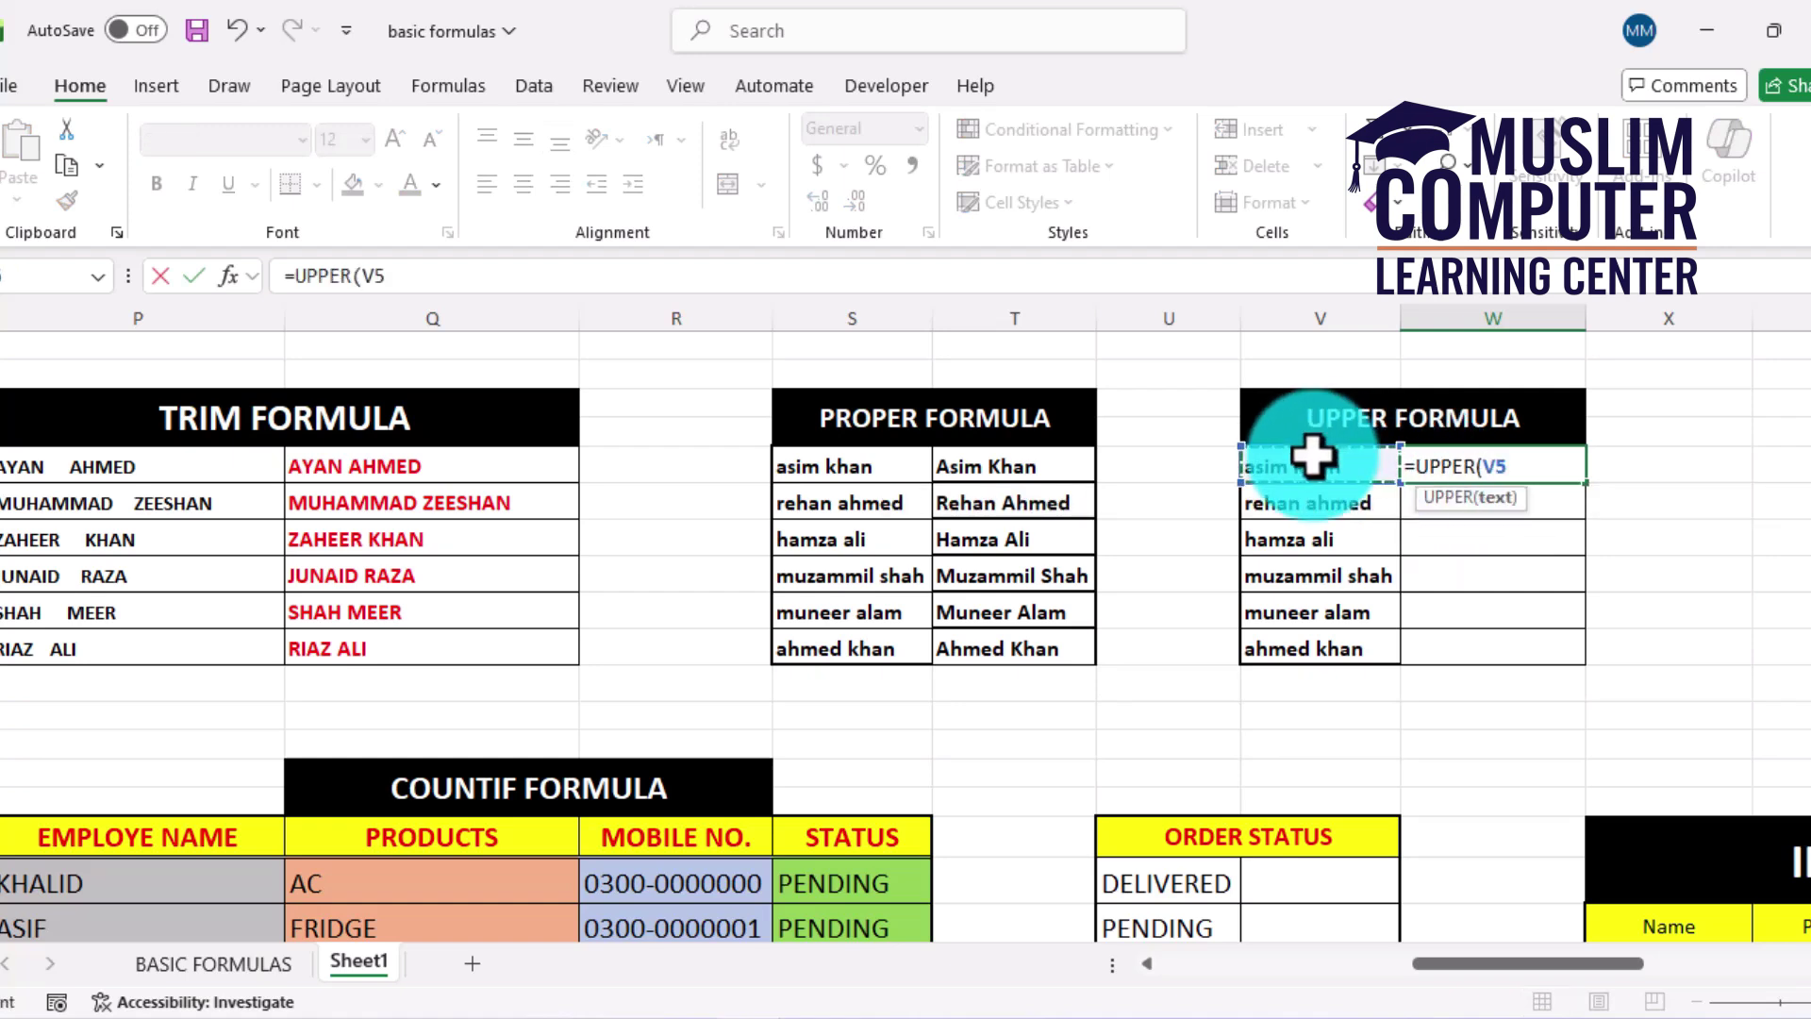
text())
key(Return)
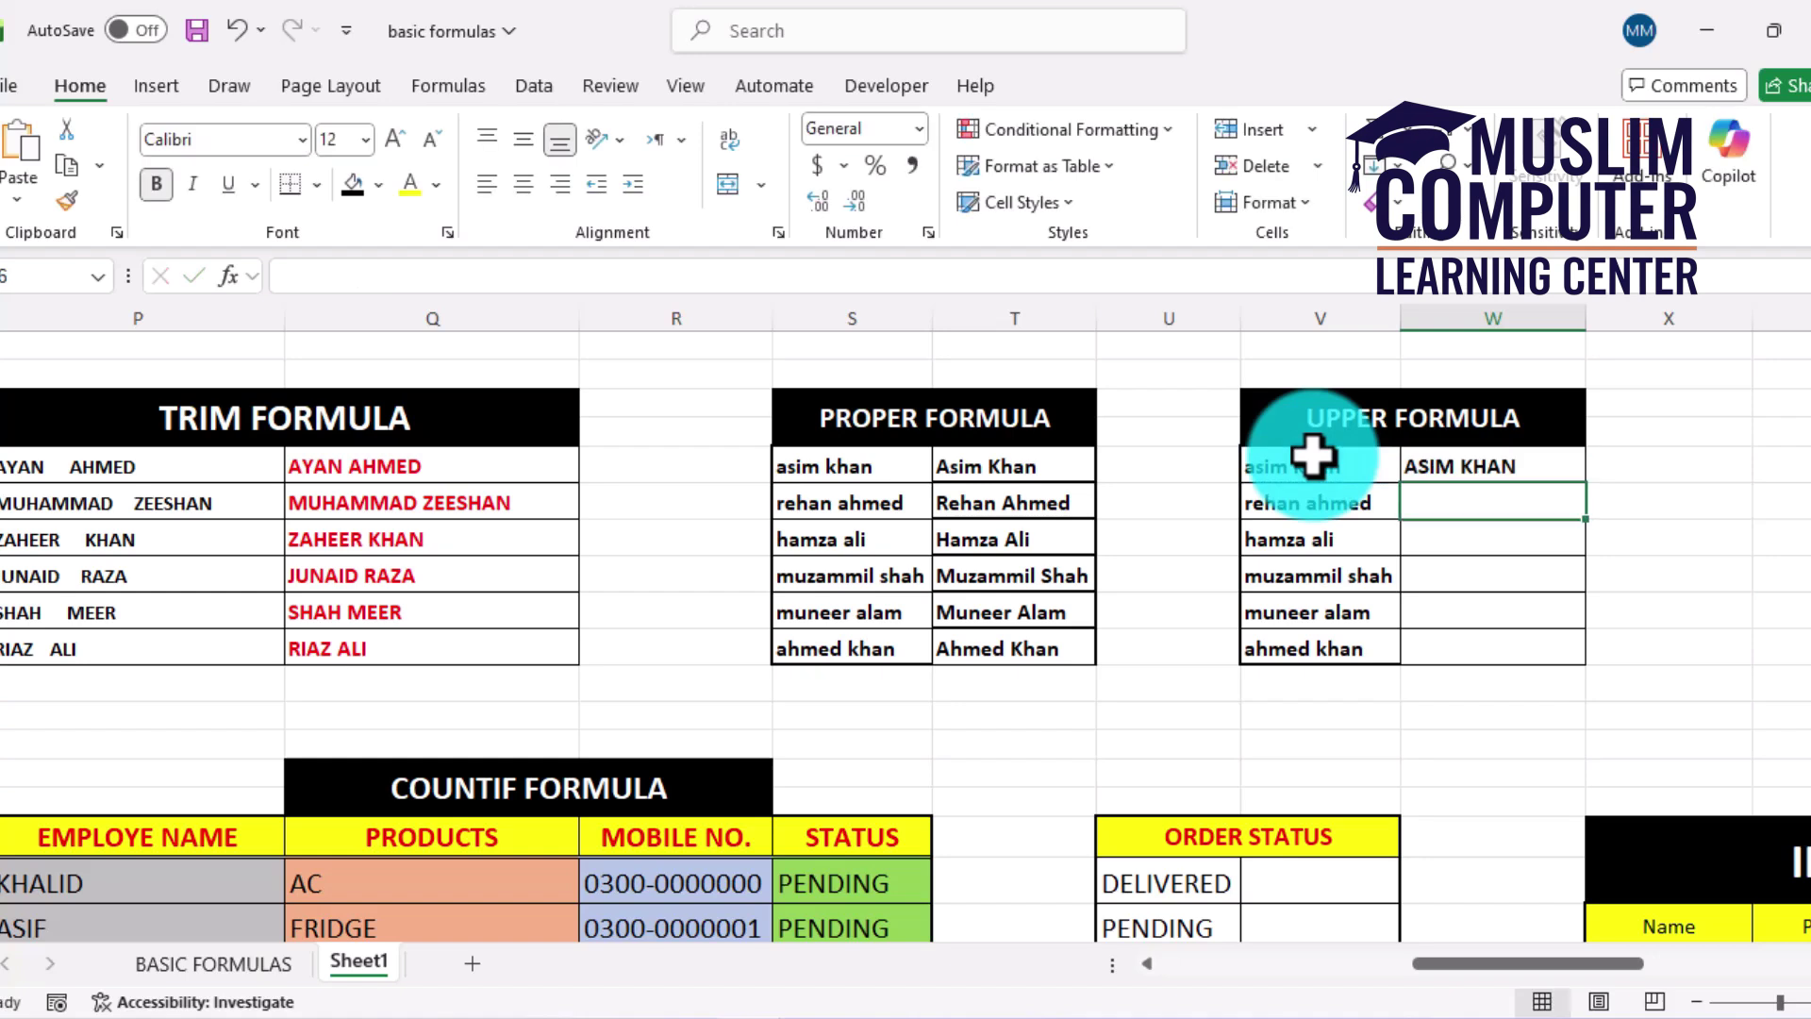
click(1477, 469)
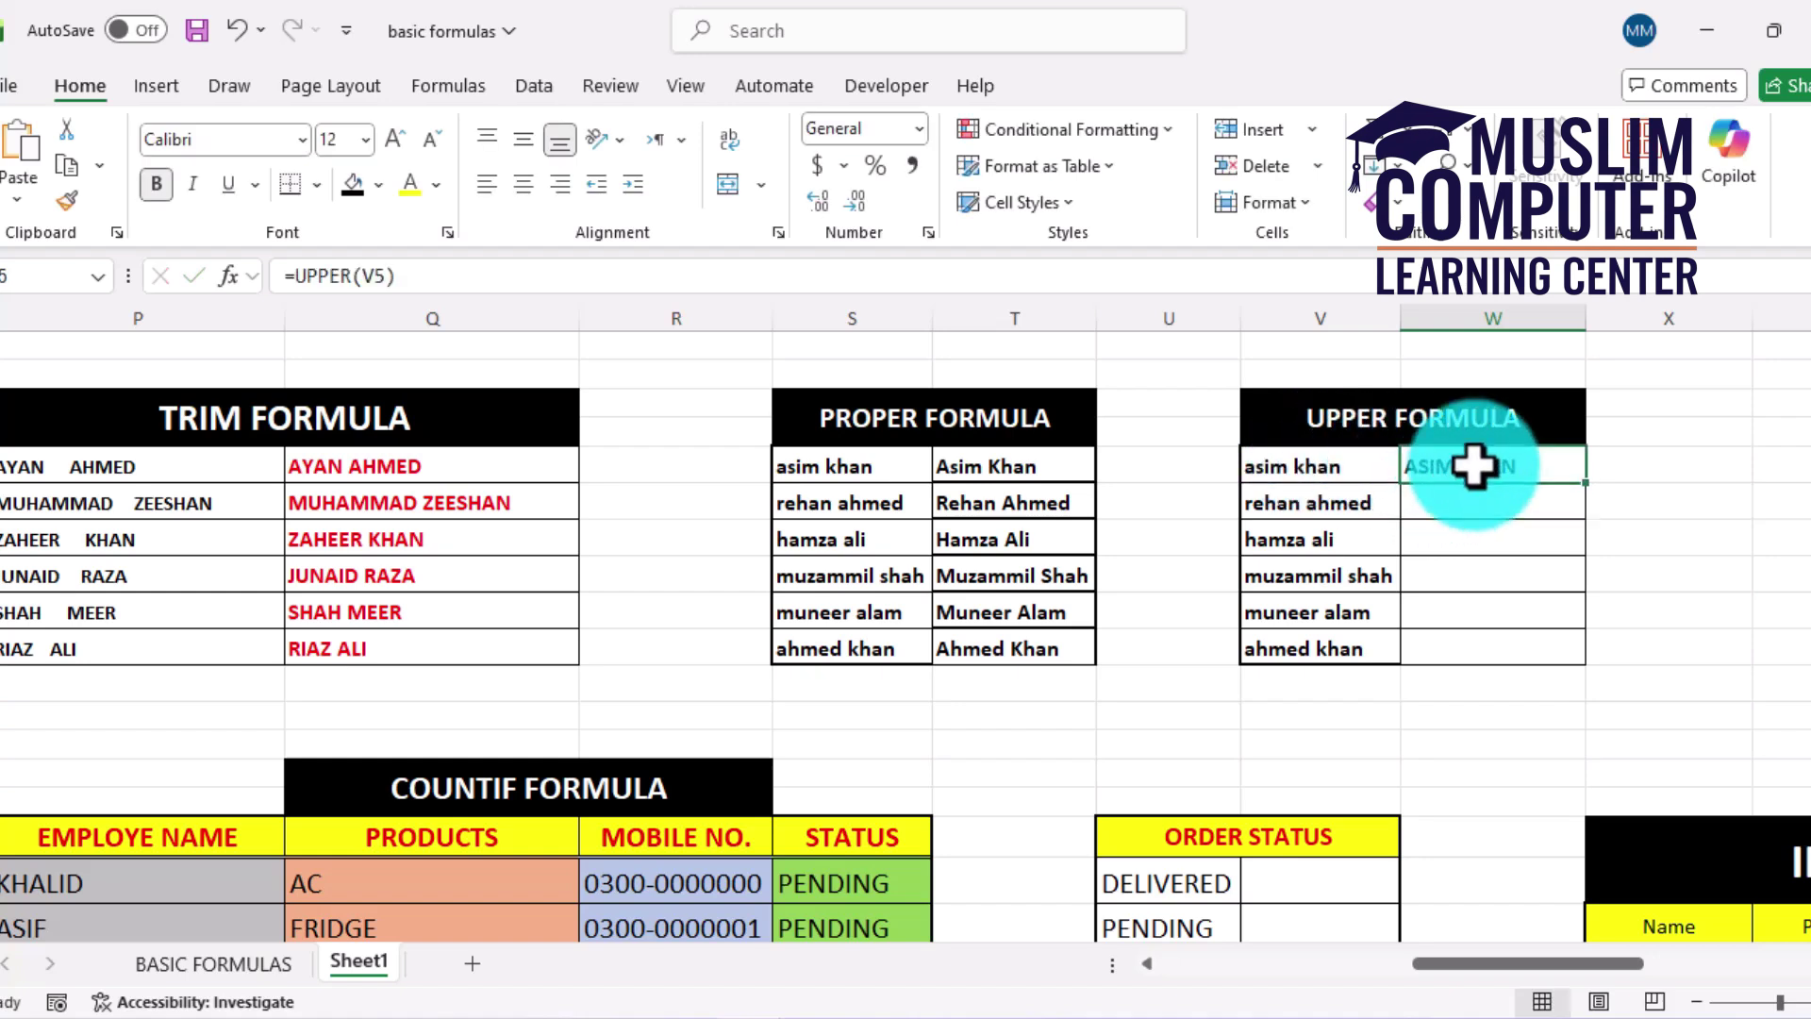
double_click(1591, 493)
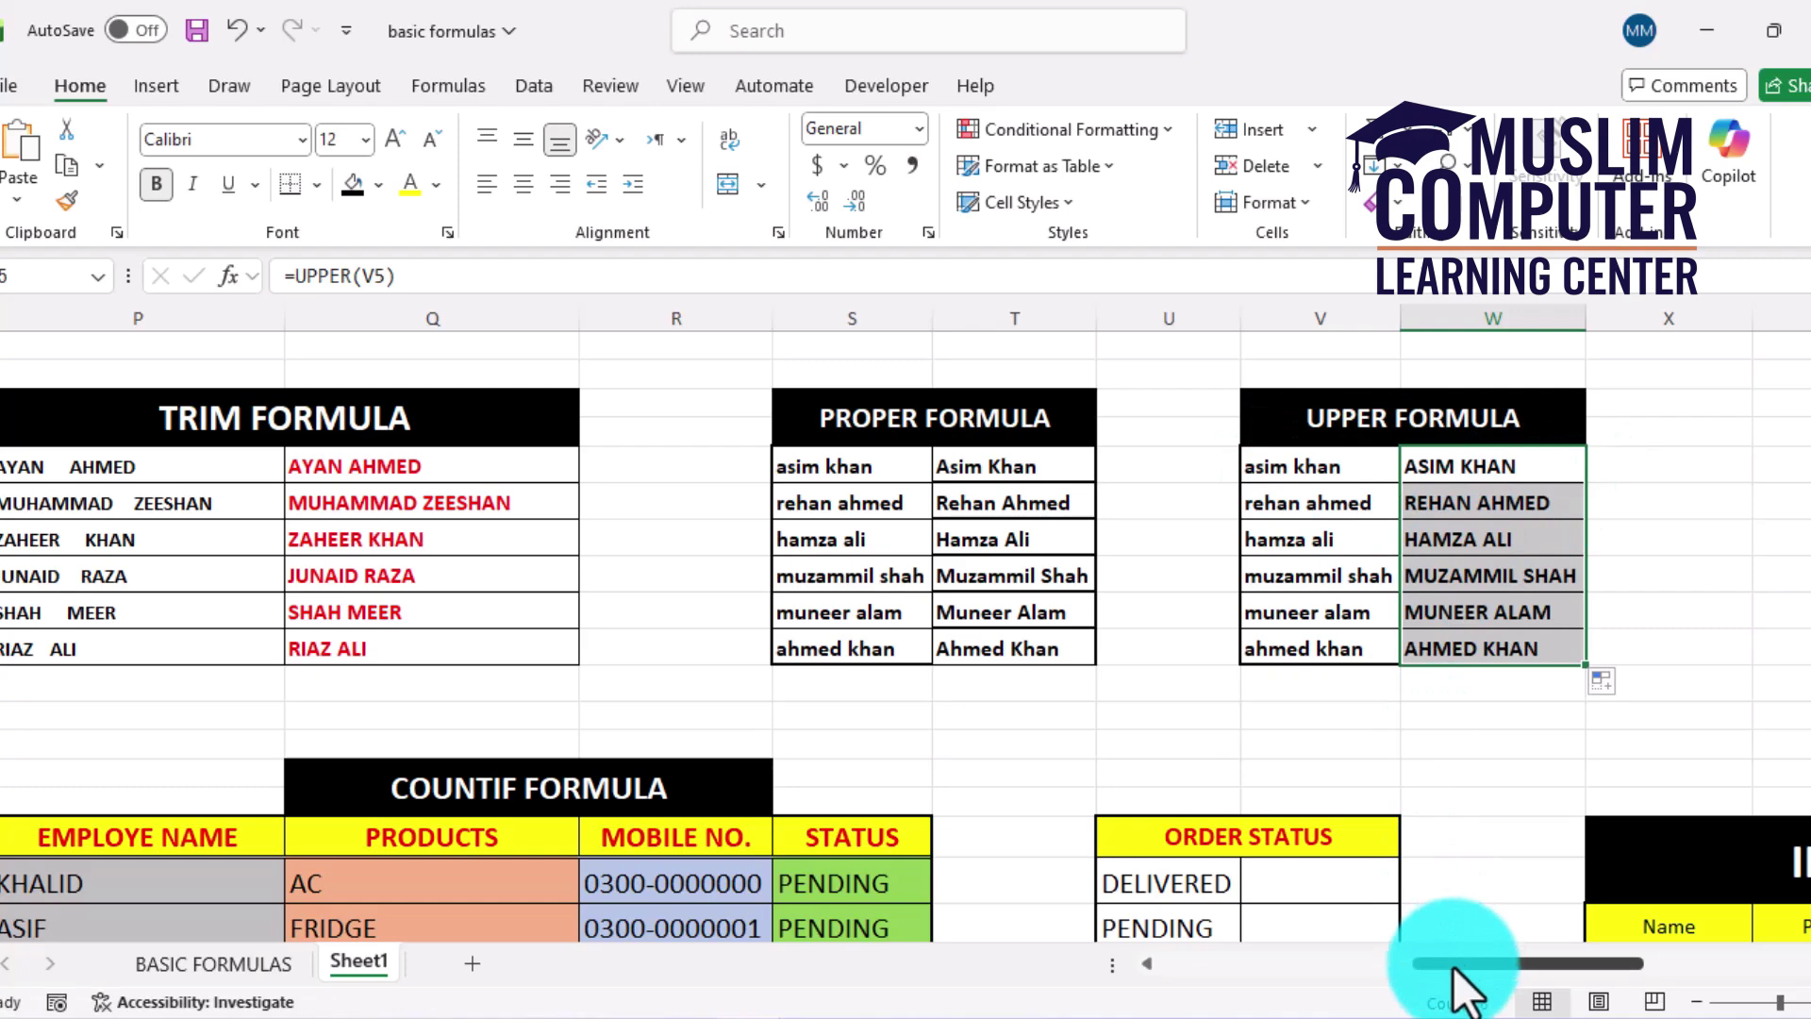
Step: Count the characters of the first code in the LENGTH FORMULA table with =LEN(Z5) in AA5
drag(1453, 969, 1588, 969)
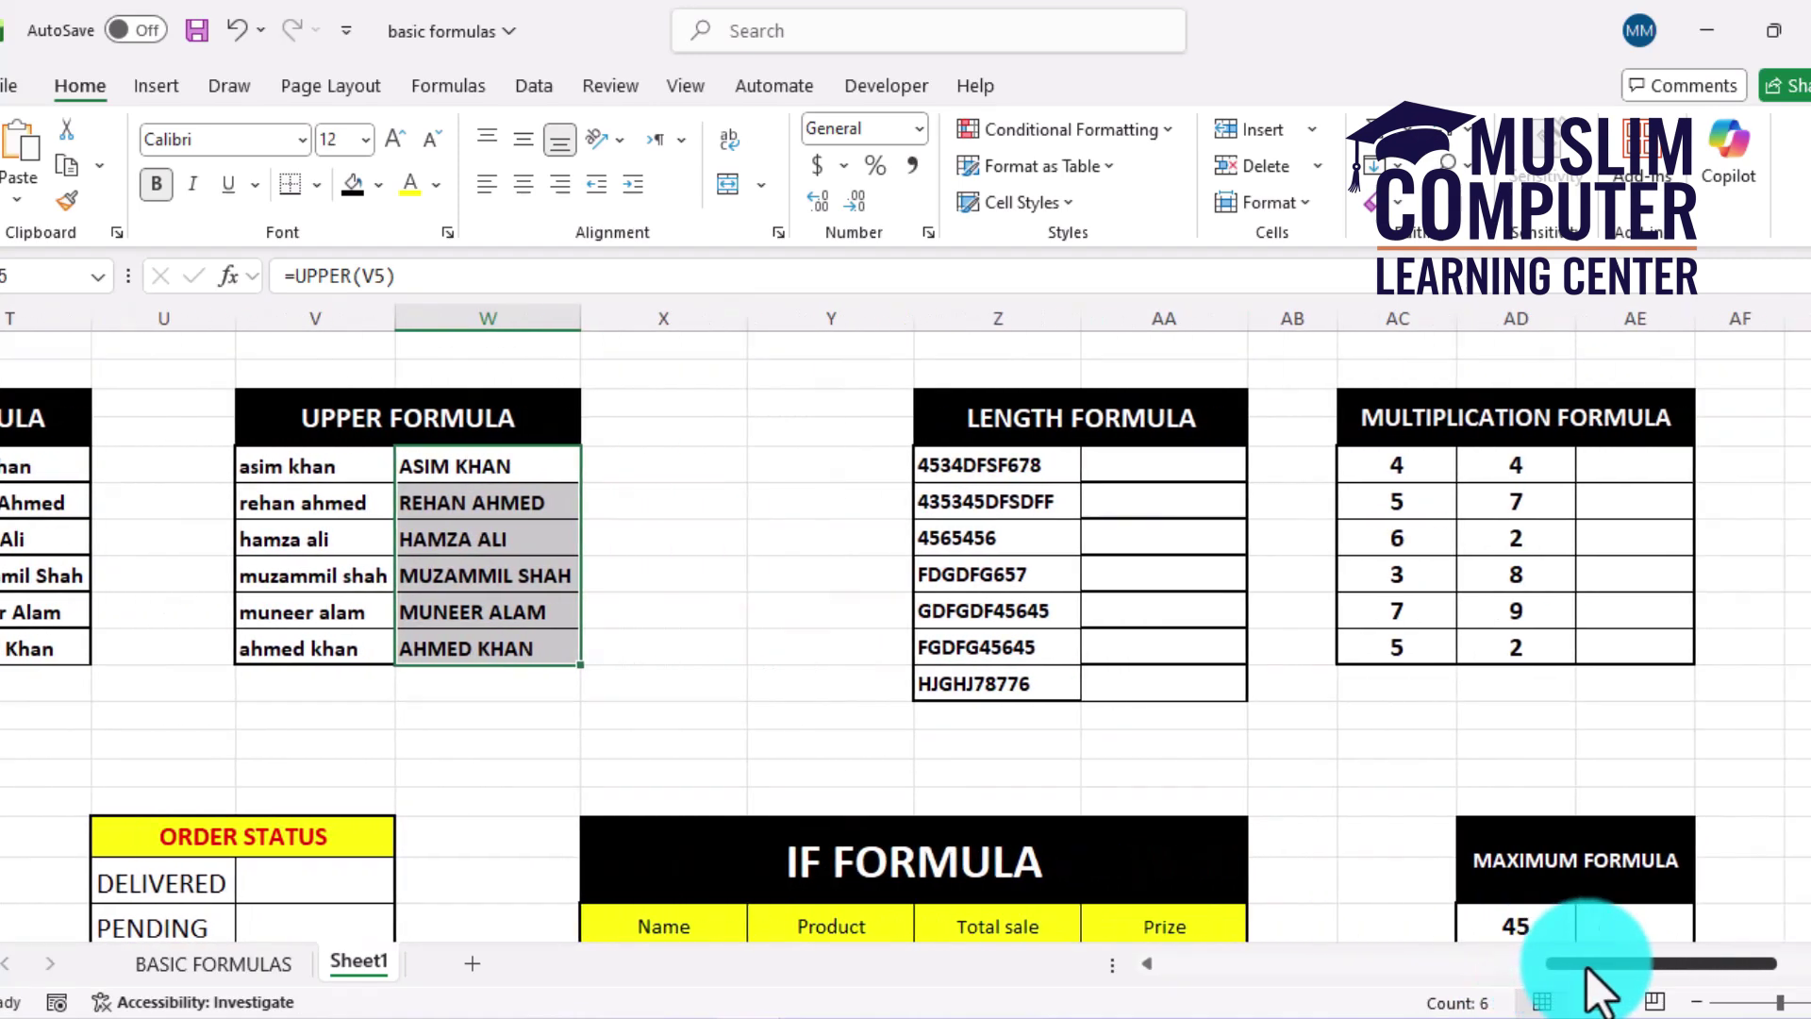
click(1122, 474)
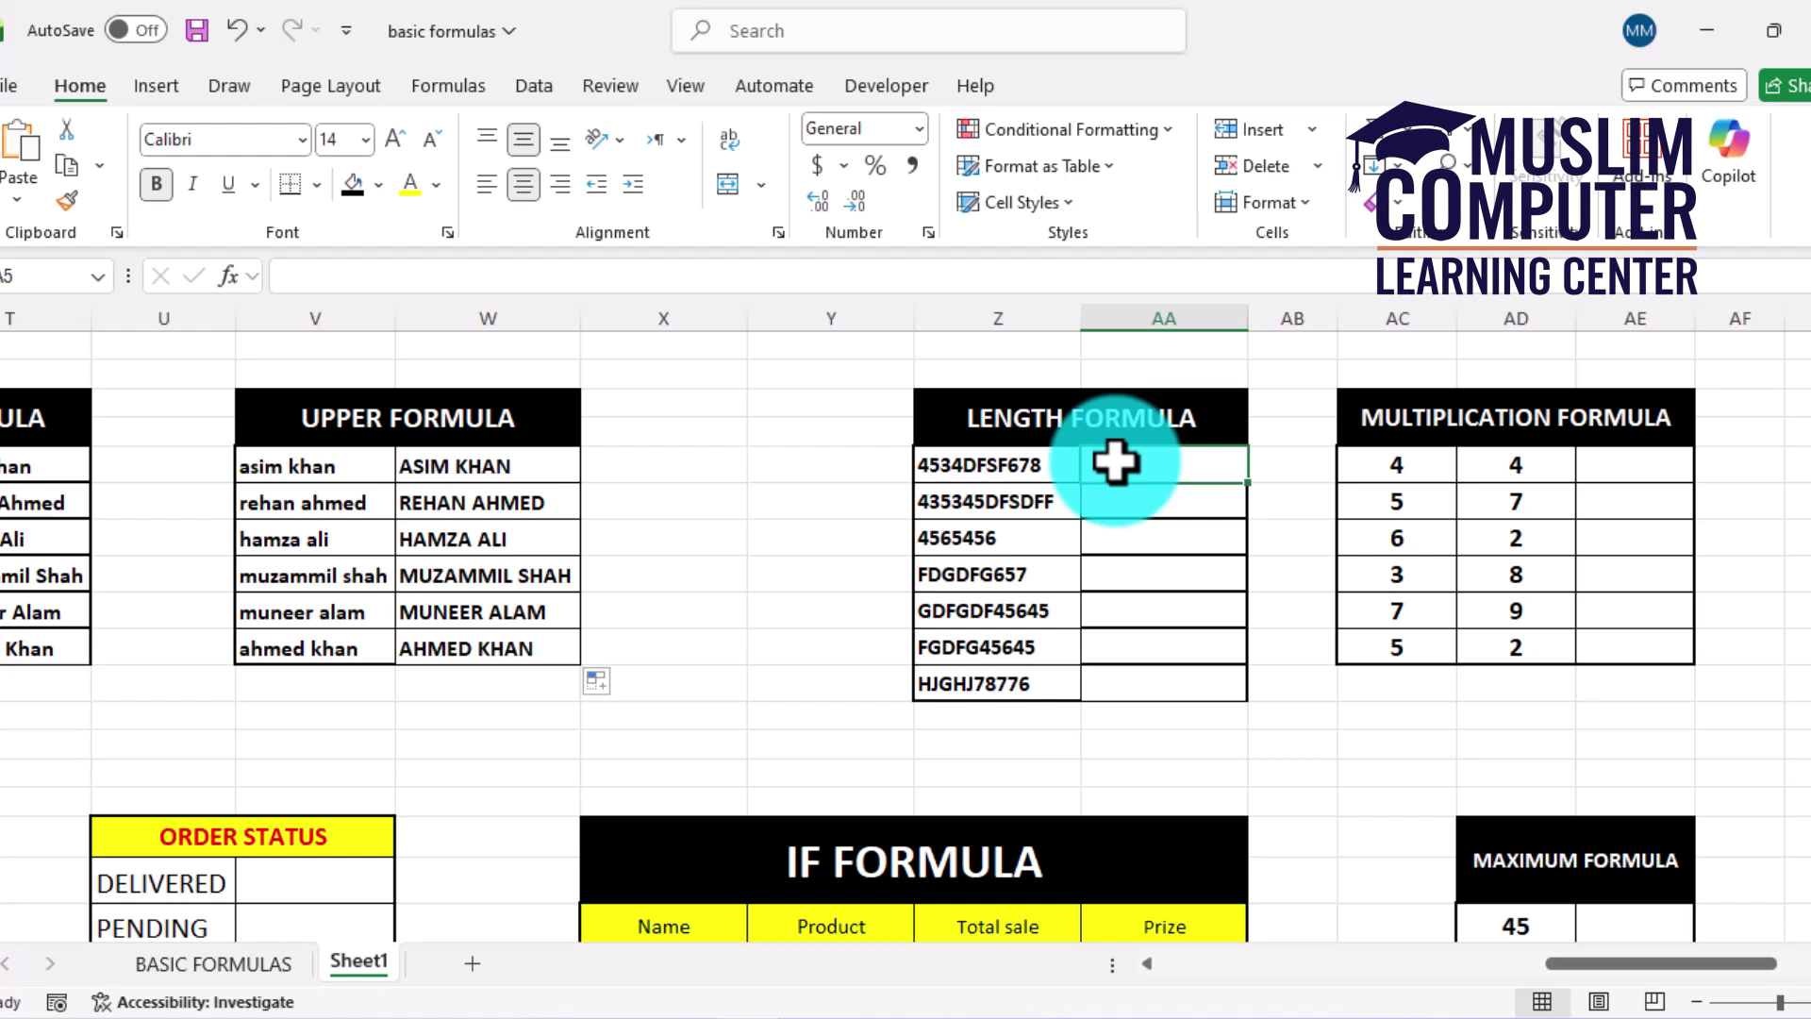
text(=)
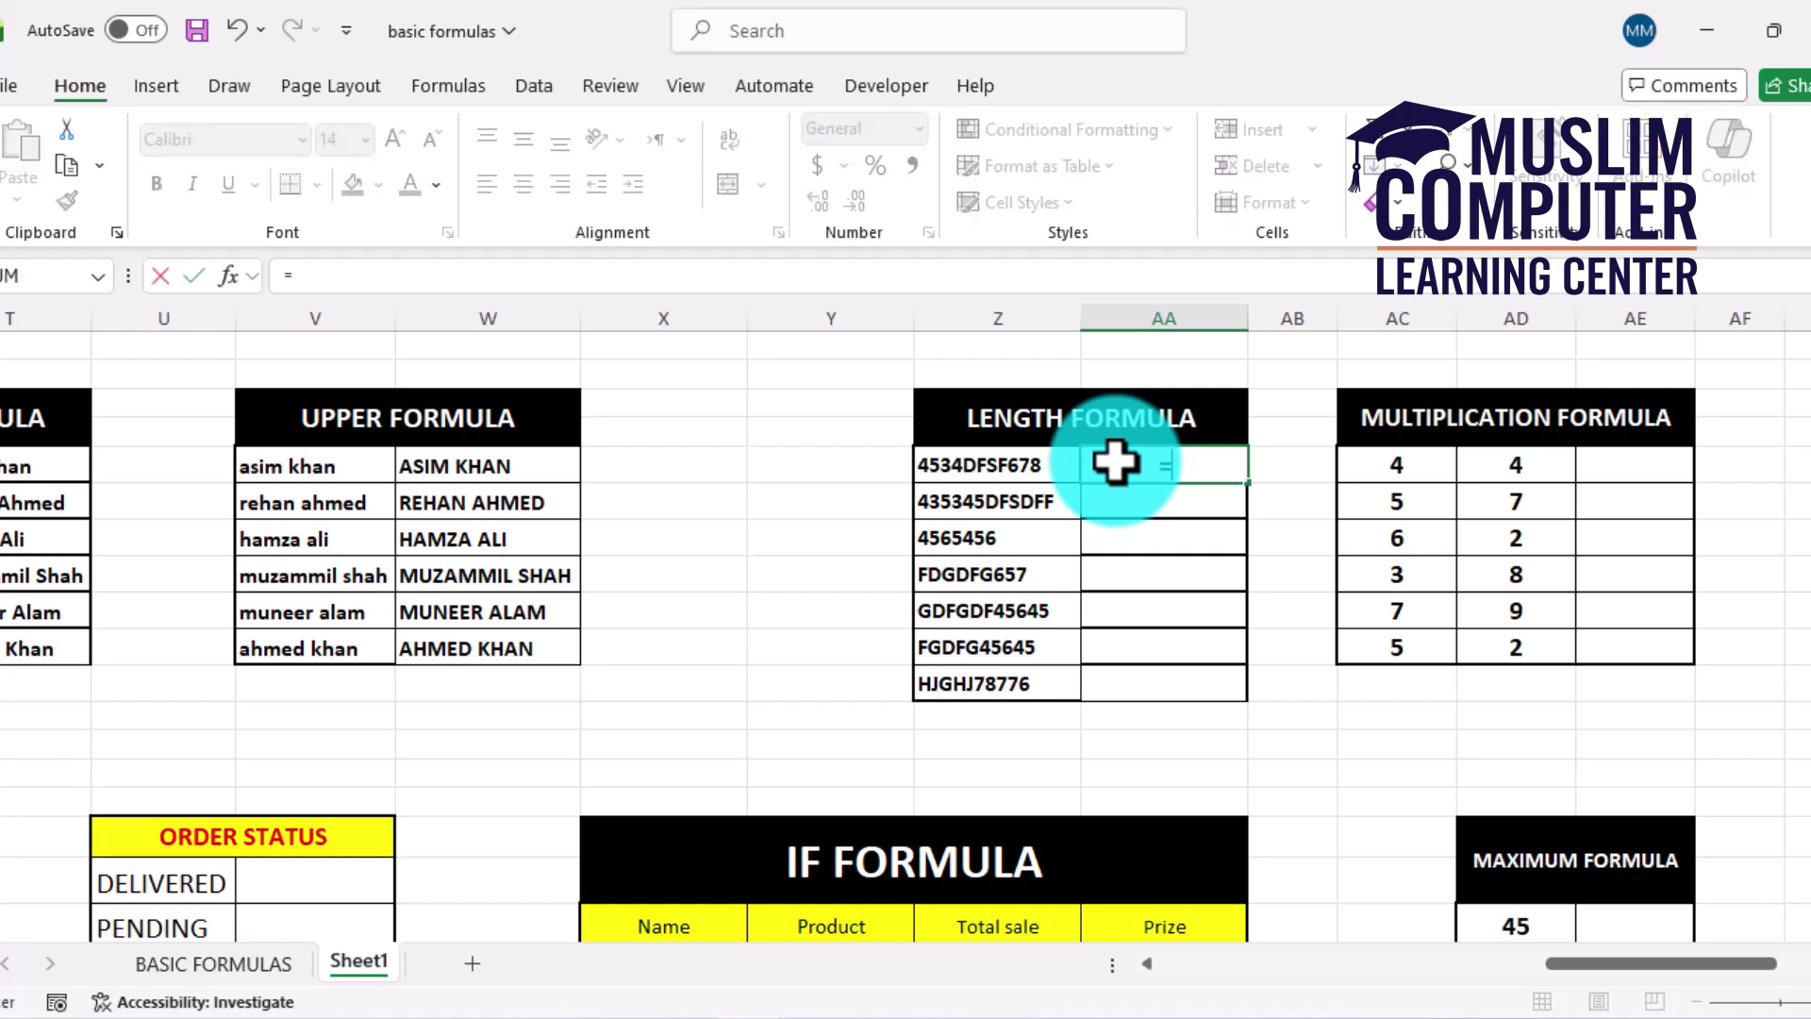
text(LEN)
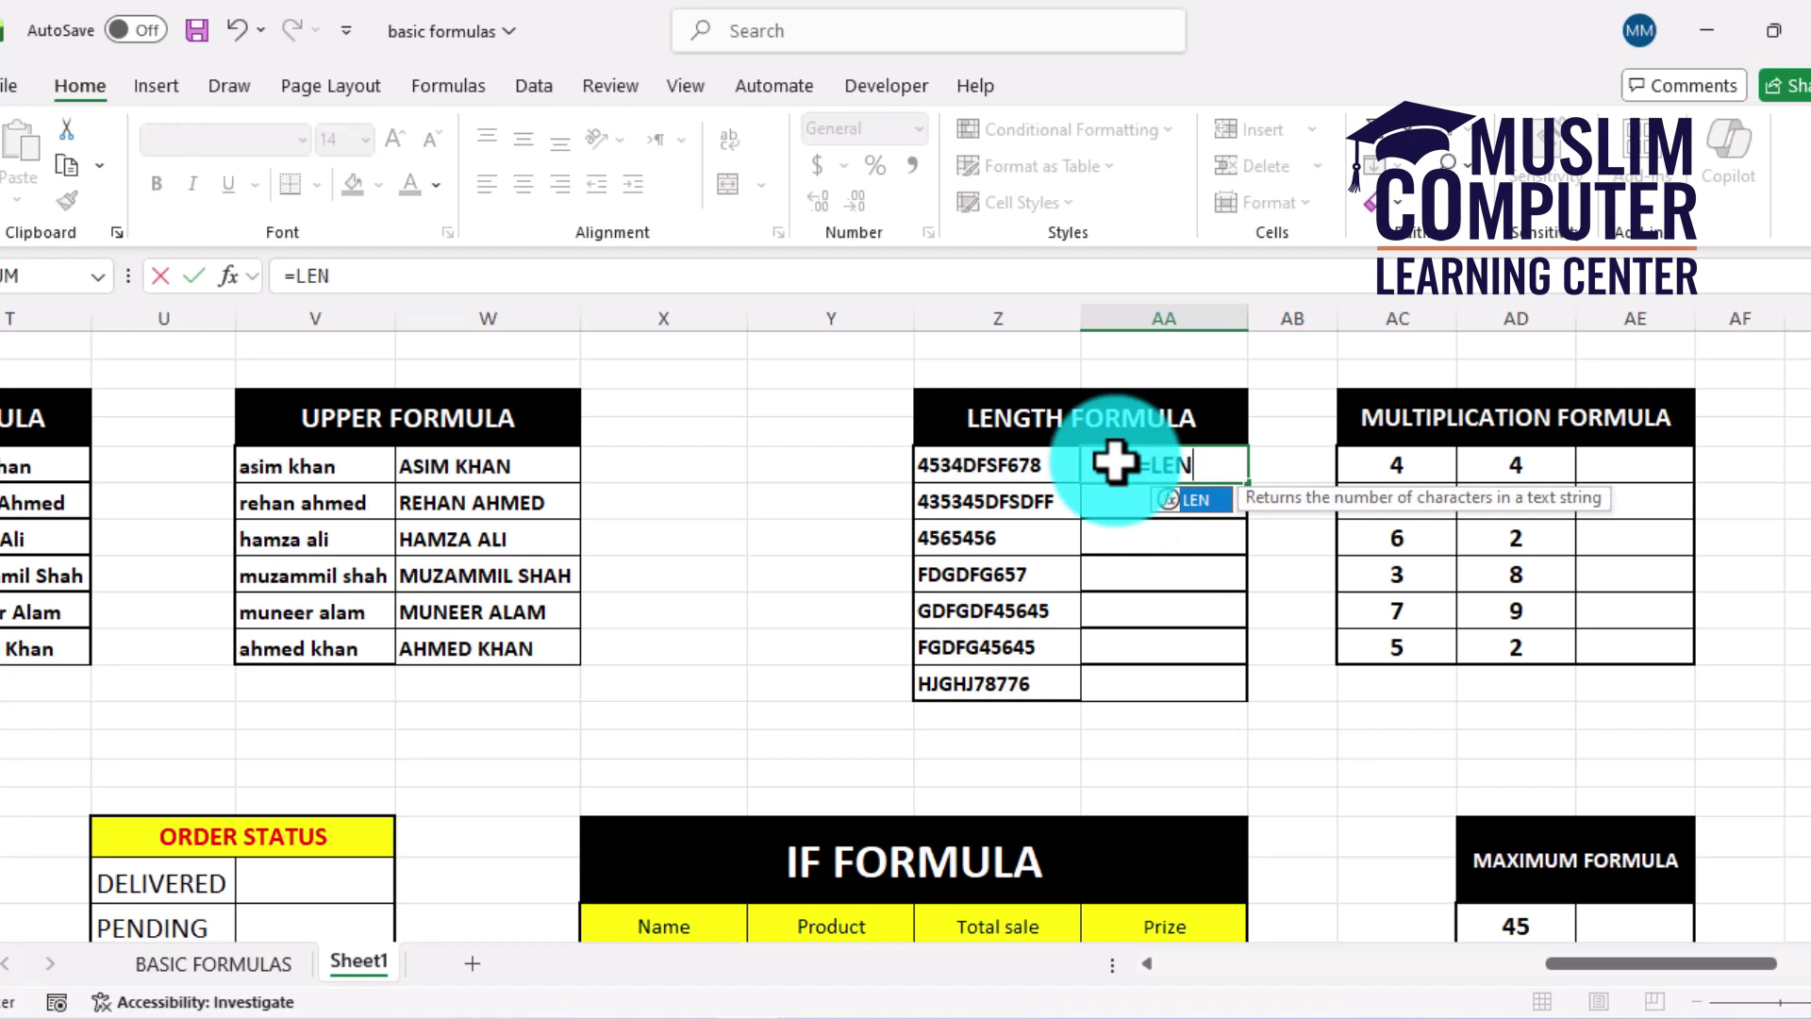
text(()
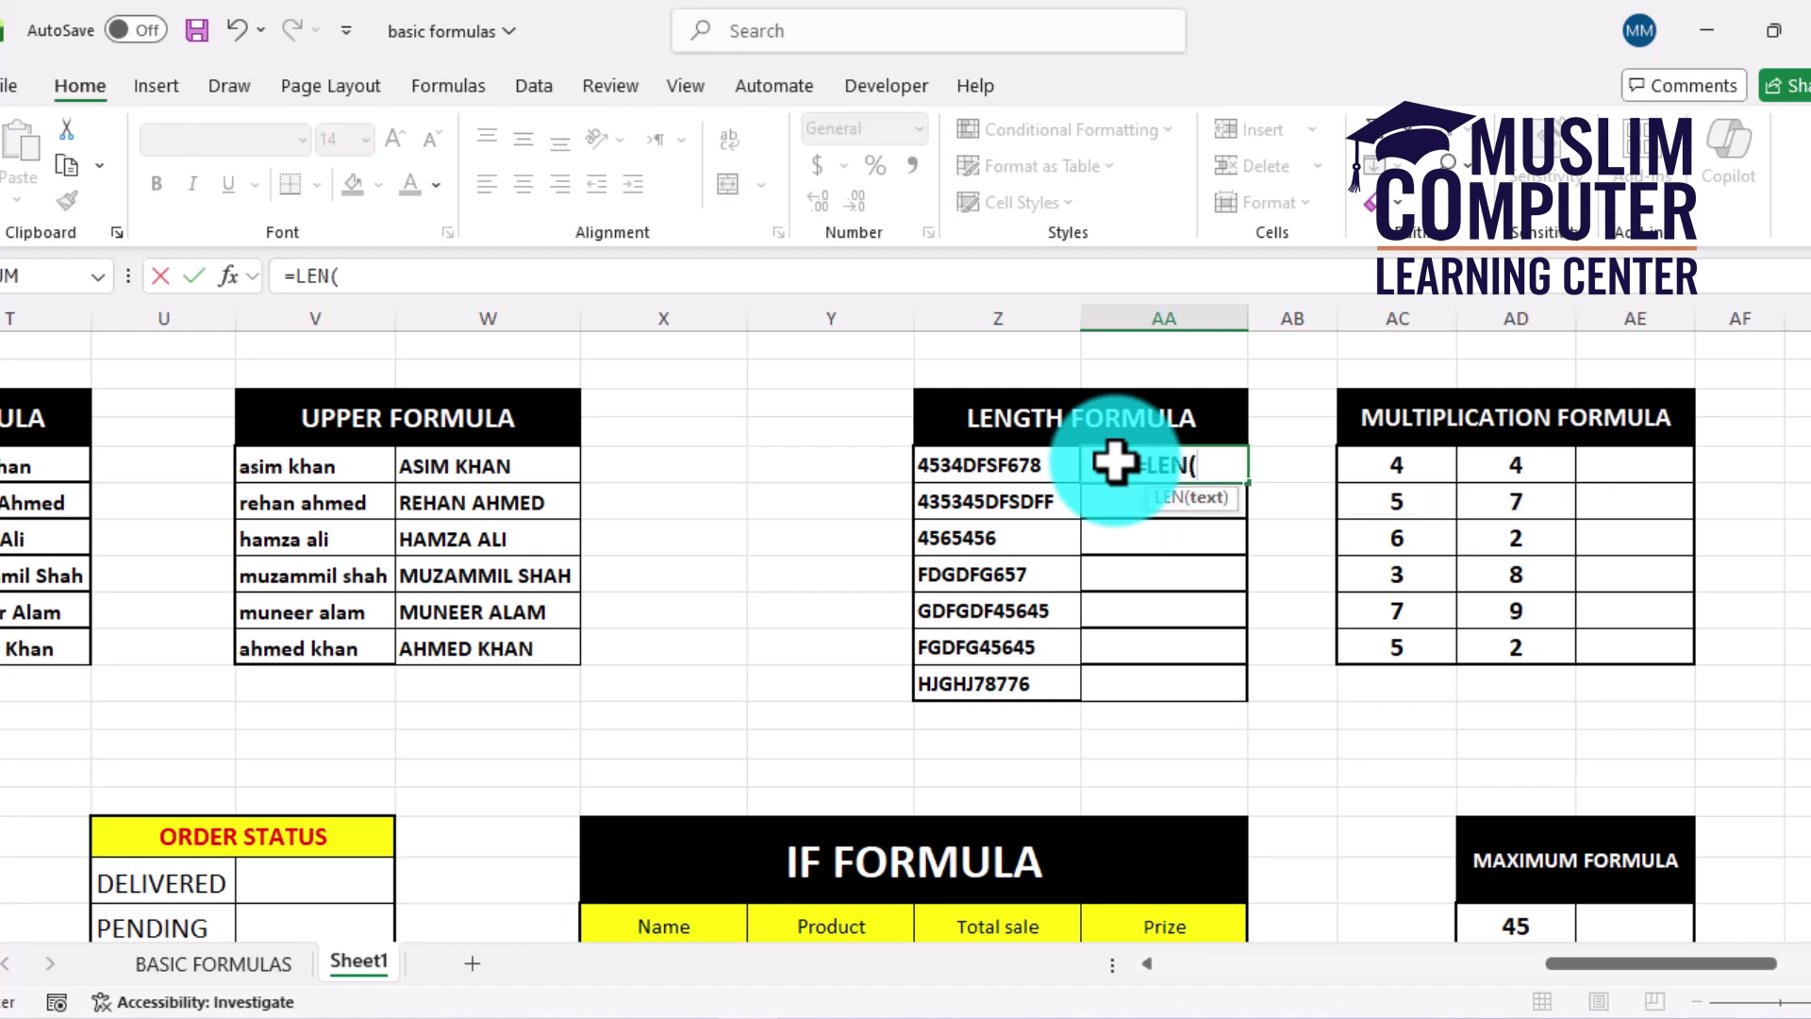
click(1035, 458)
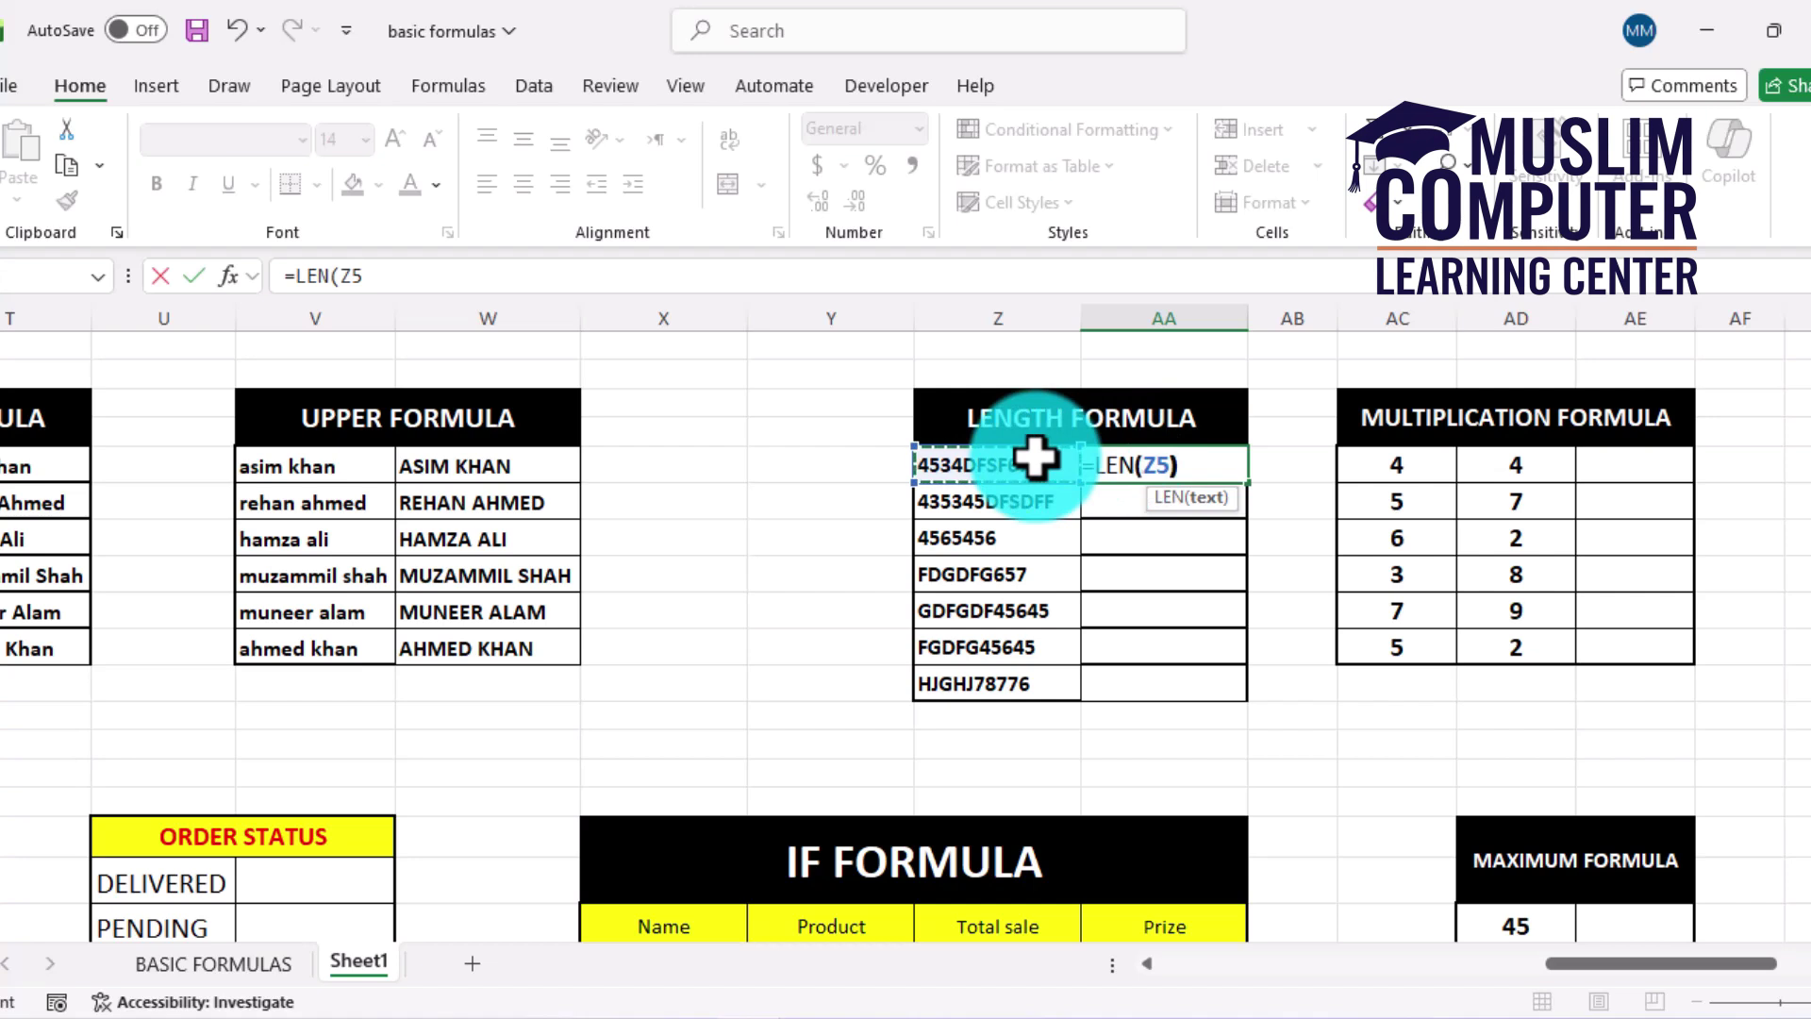
text())
key(Return)
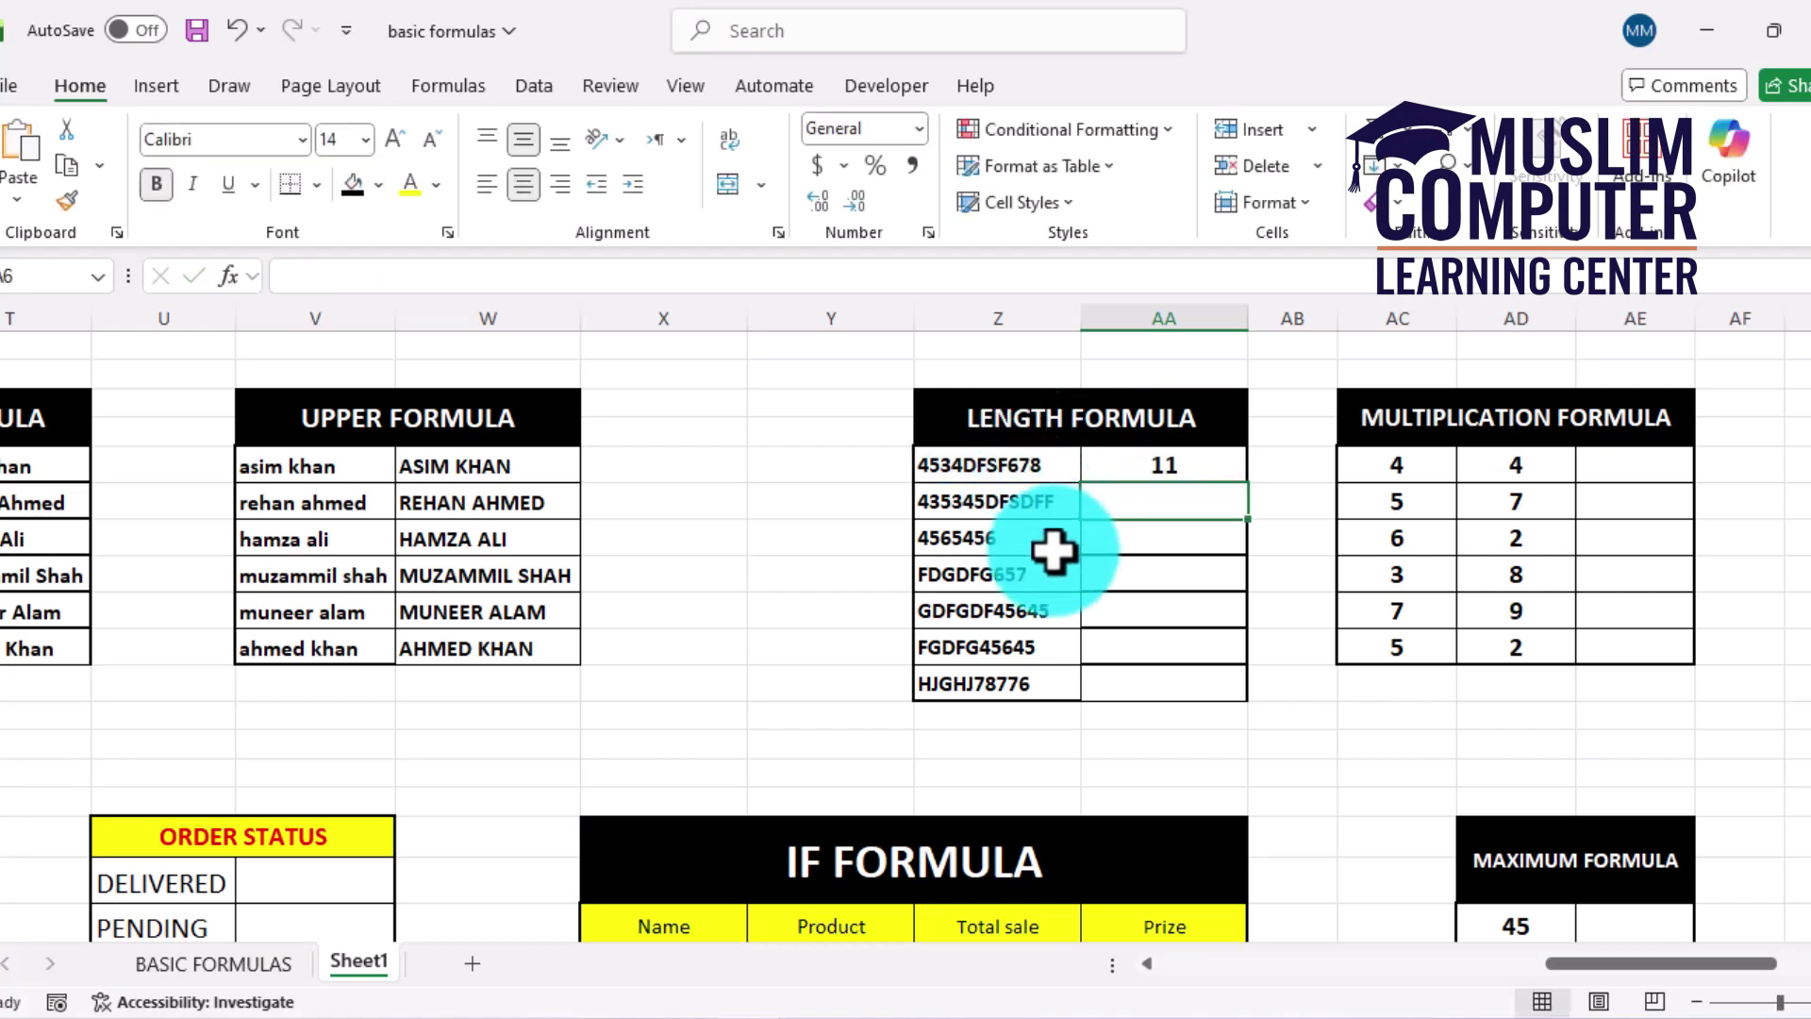
Step: Fill the LEN formula down to AA11 and change the code in Z5 to 4534DFSF67834
click(1213, 465)
double_click(1249, 483)
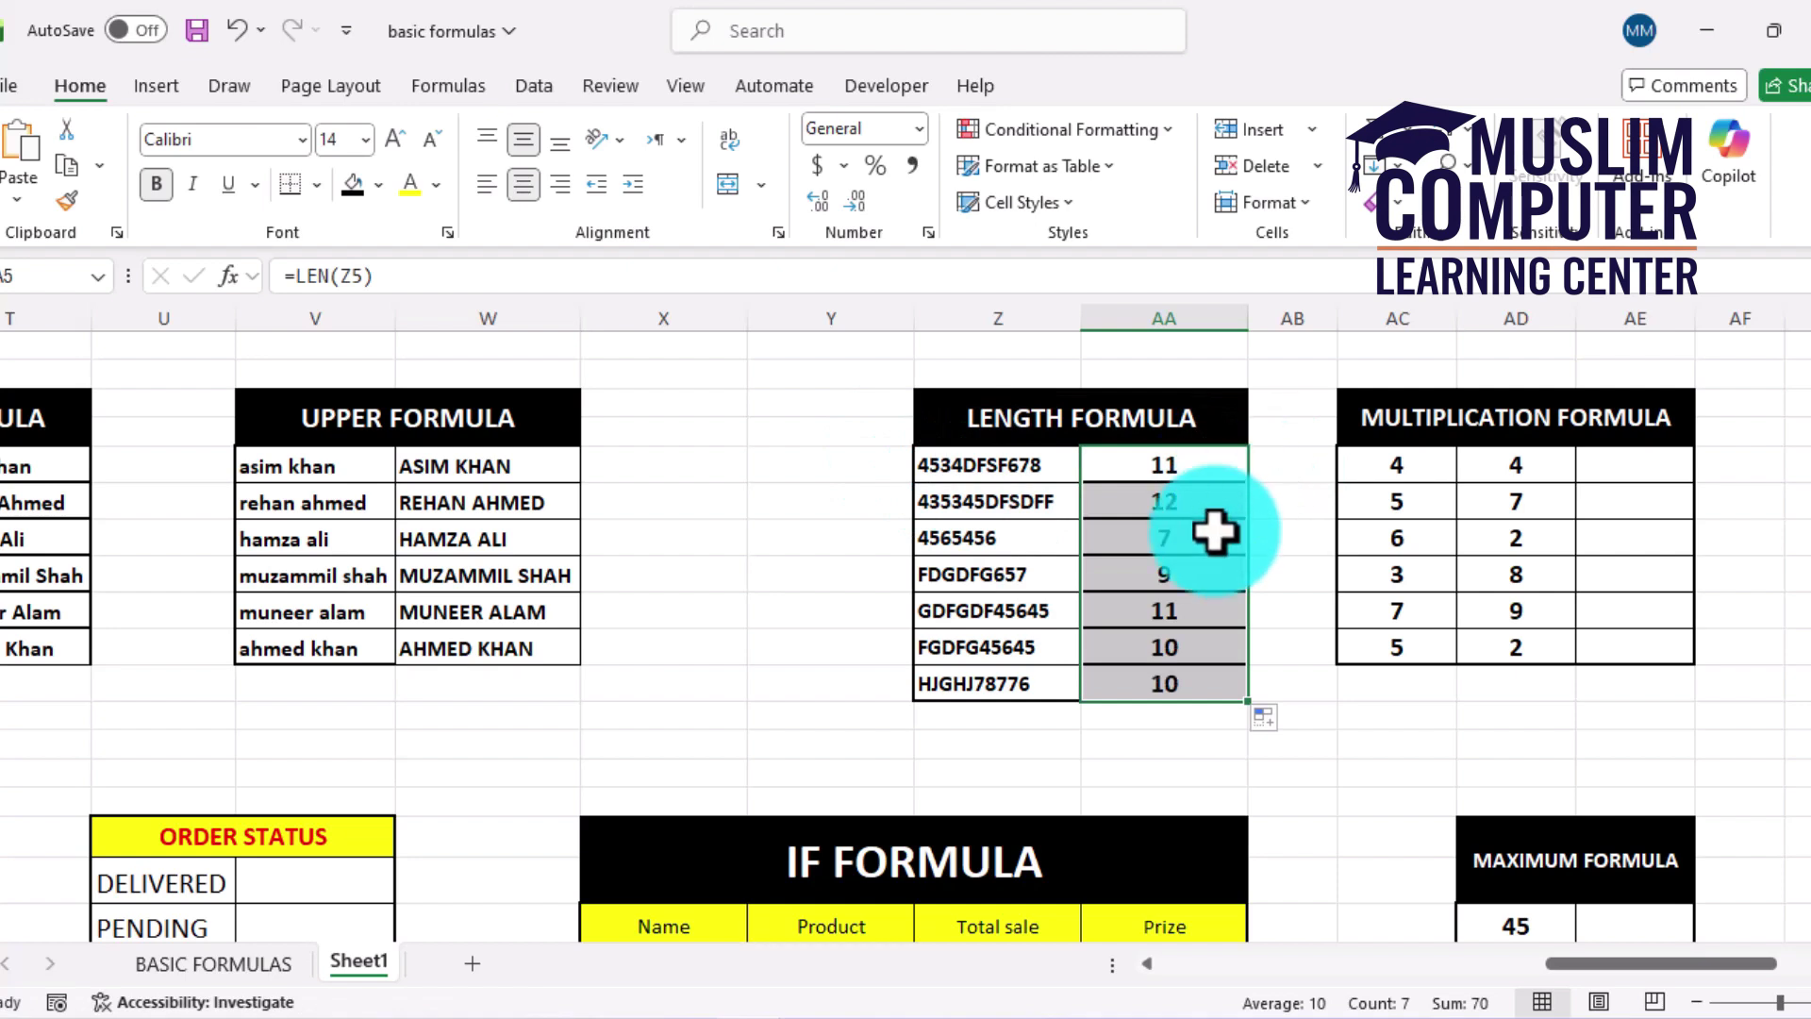
double_click(1050, 465)
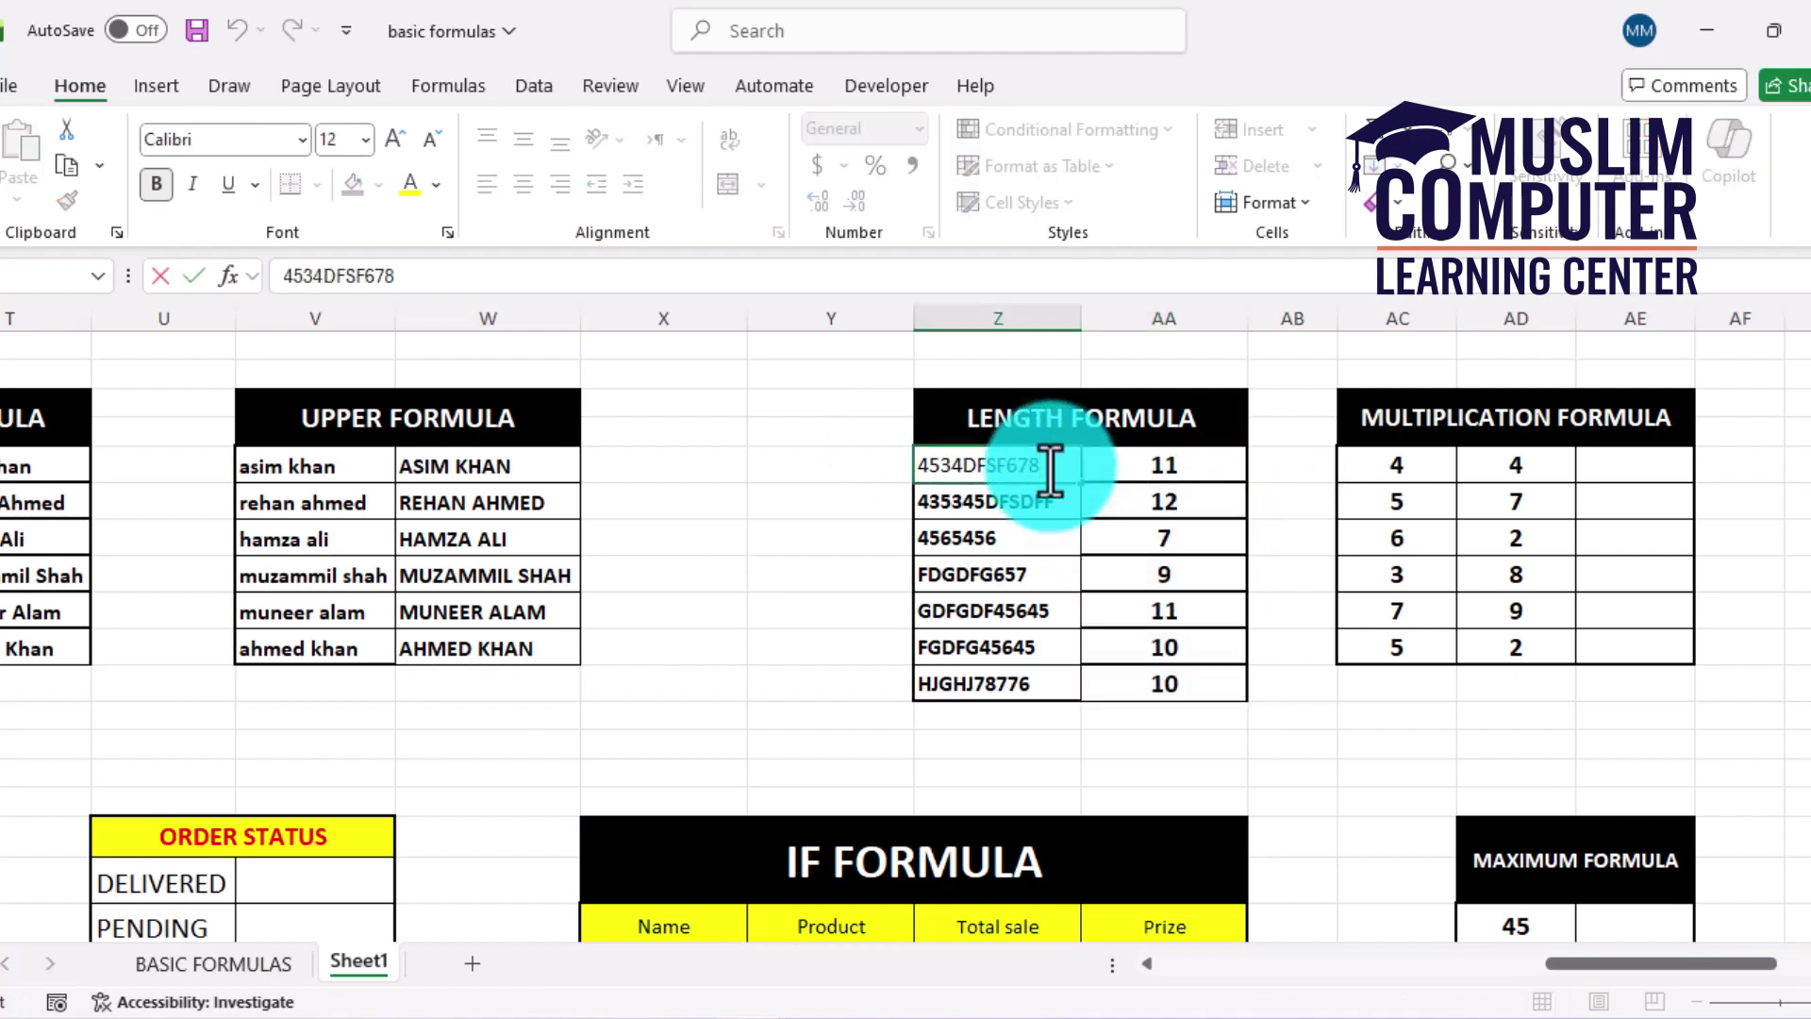
key(Return)
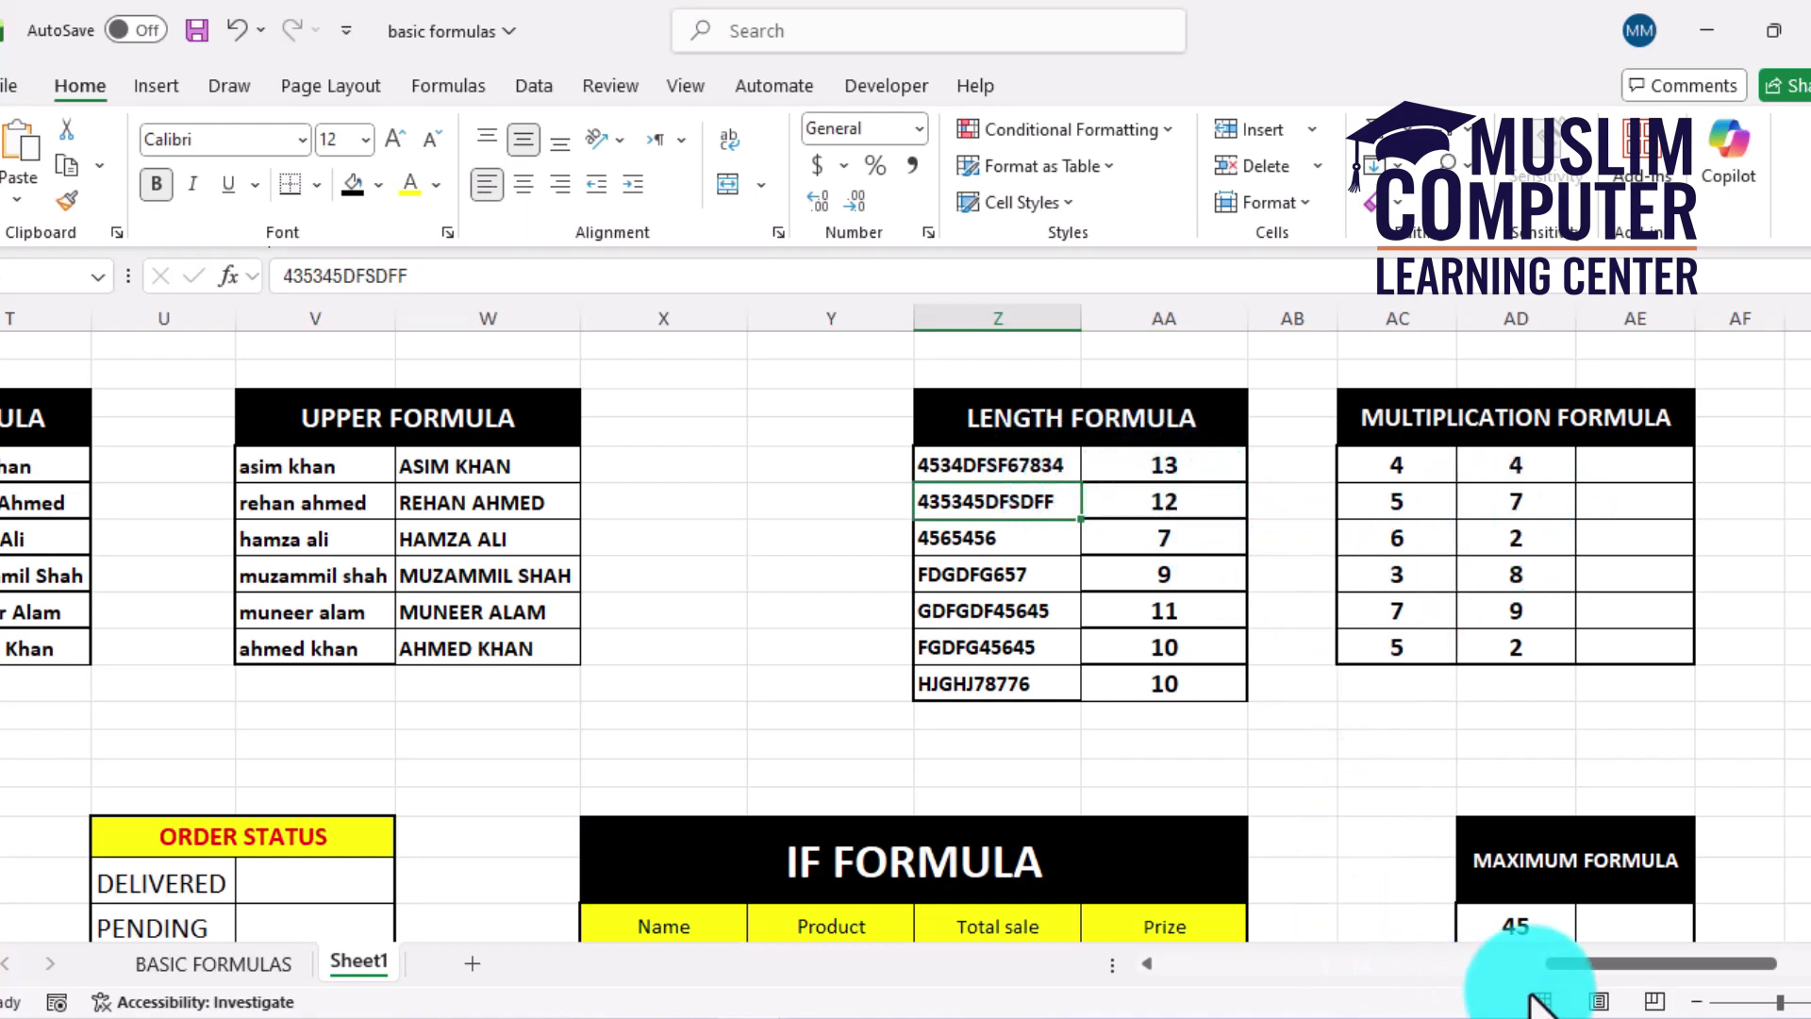
Step: Multiply the number pairs in the MULTIPLICATION FORMULA table with =AC5*AD5 in AE5 and fill the formula down to AE10
drag(1581, 964, 1598, 964)
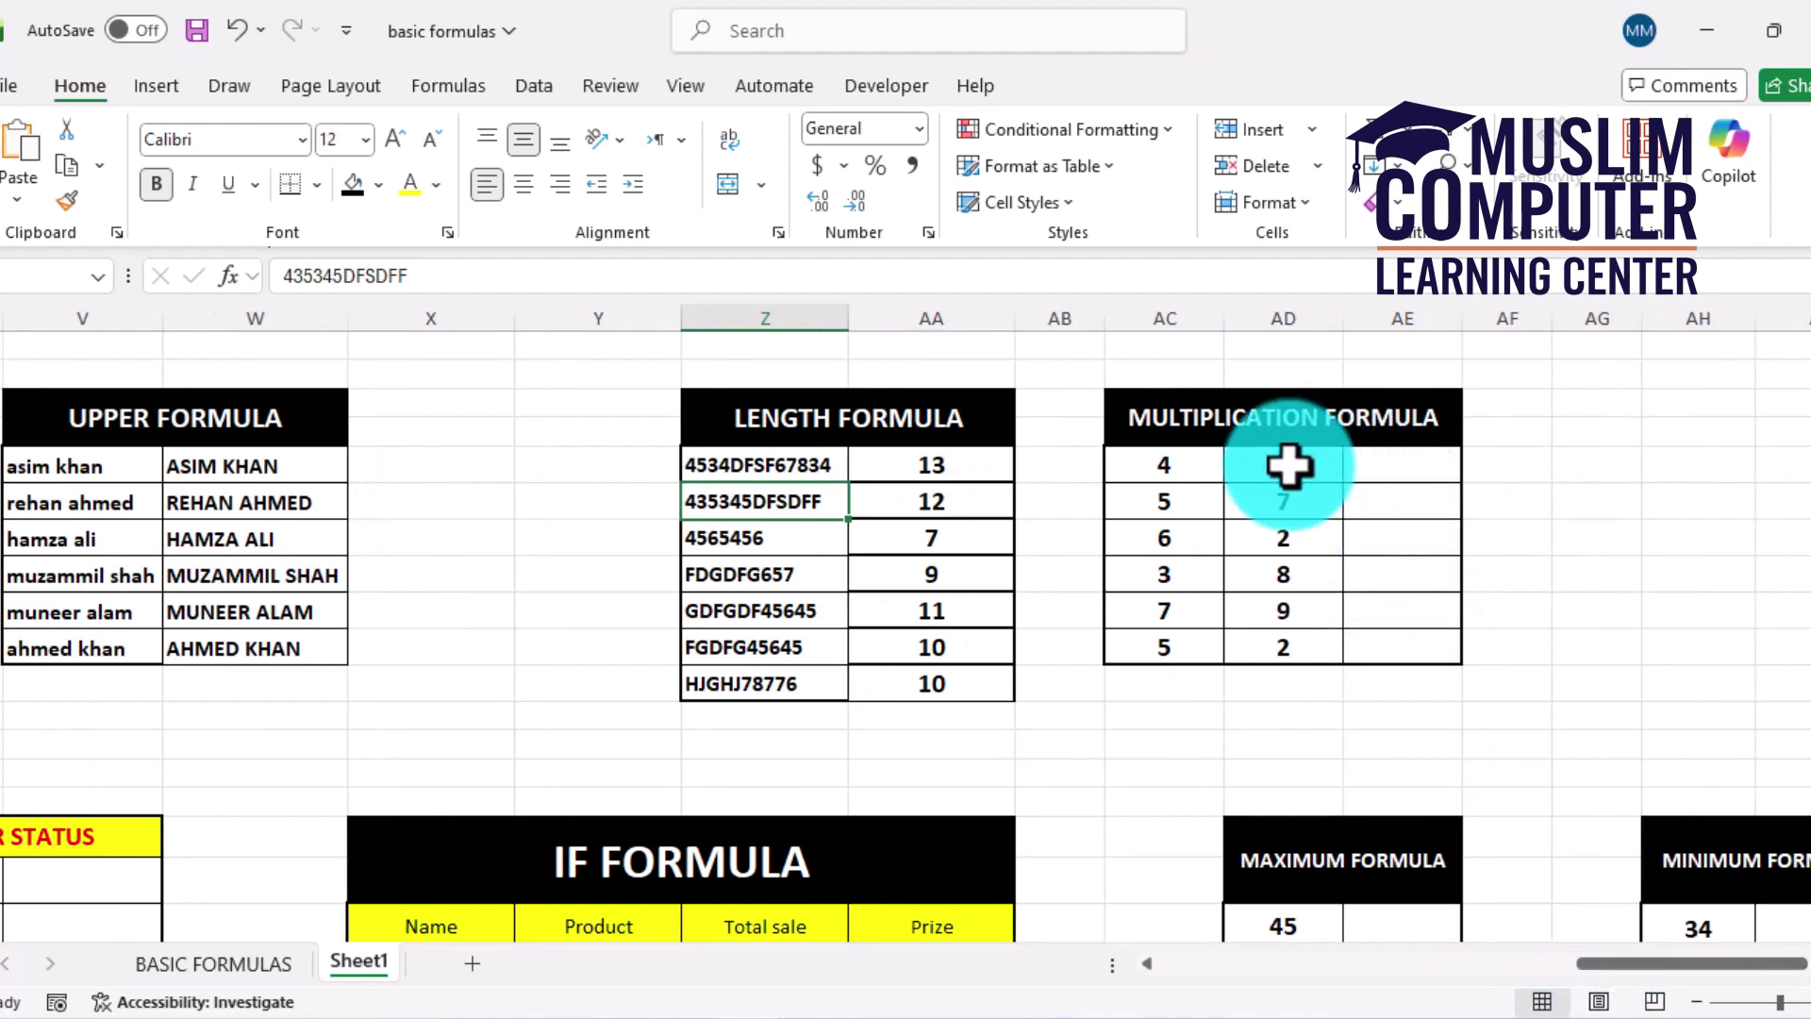
click(1363, 469)
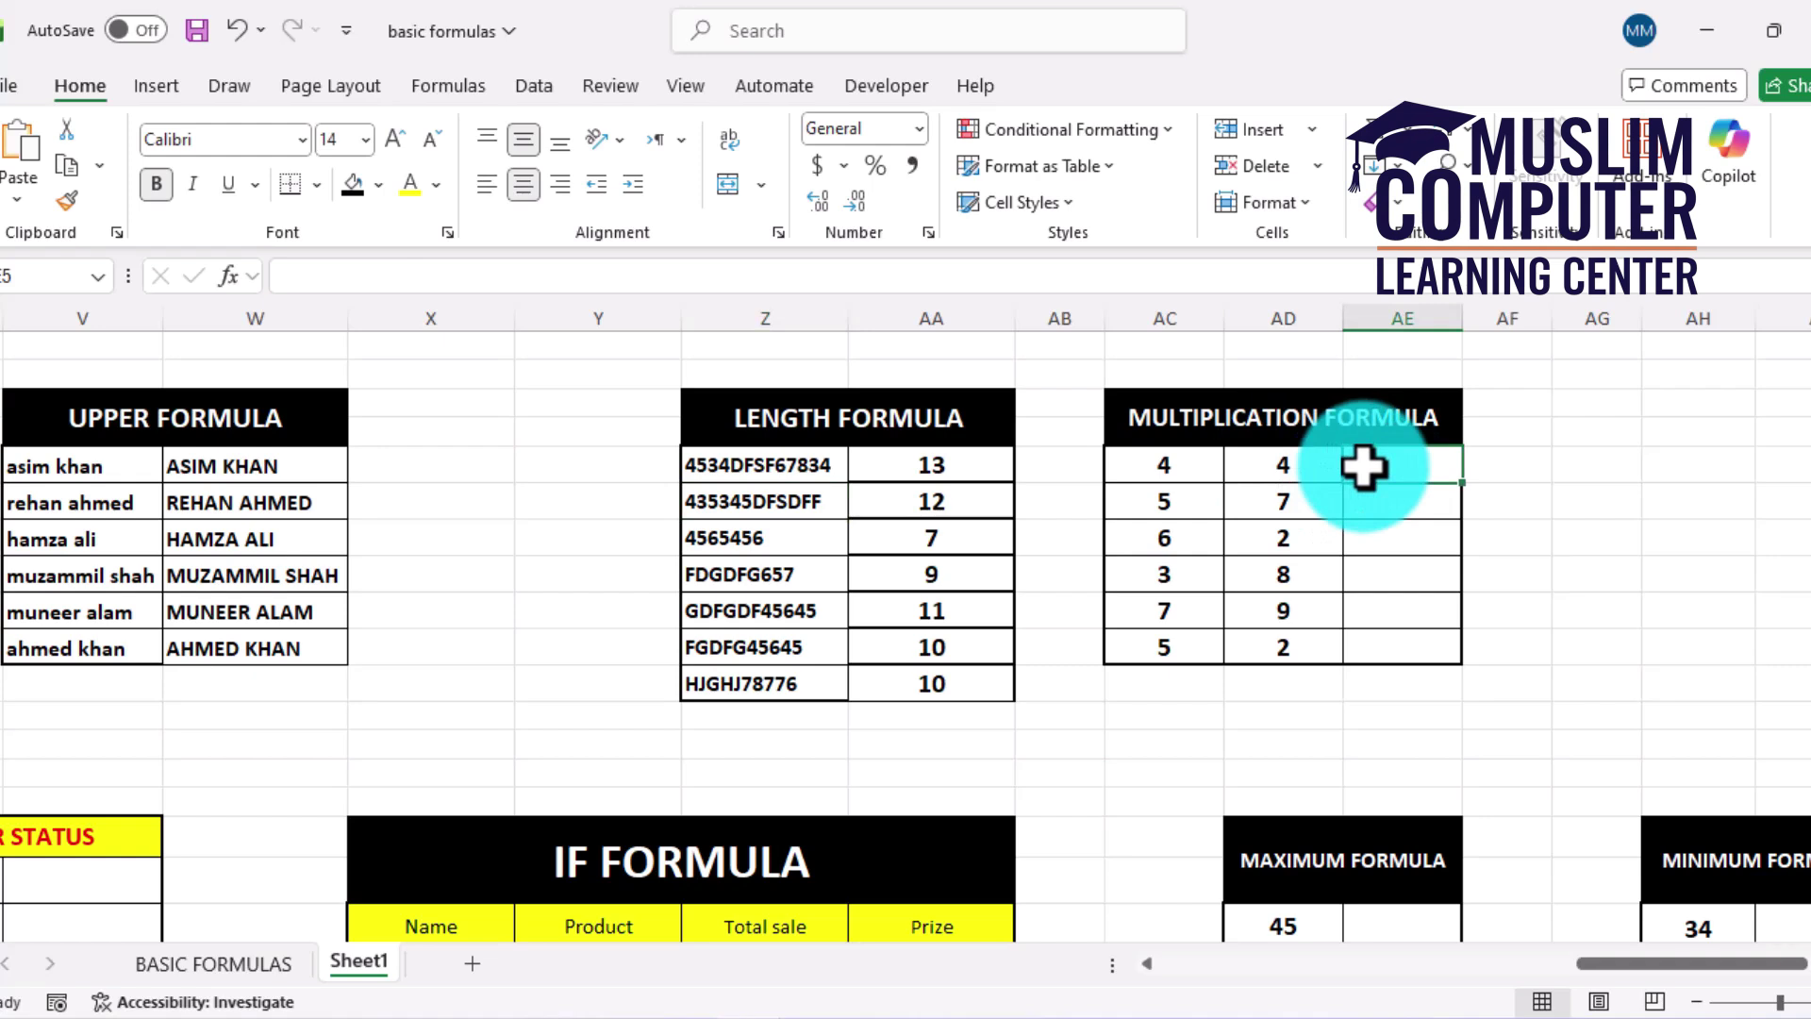
text(=)
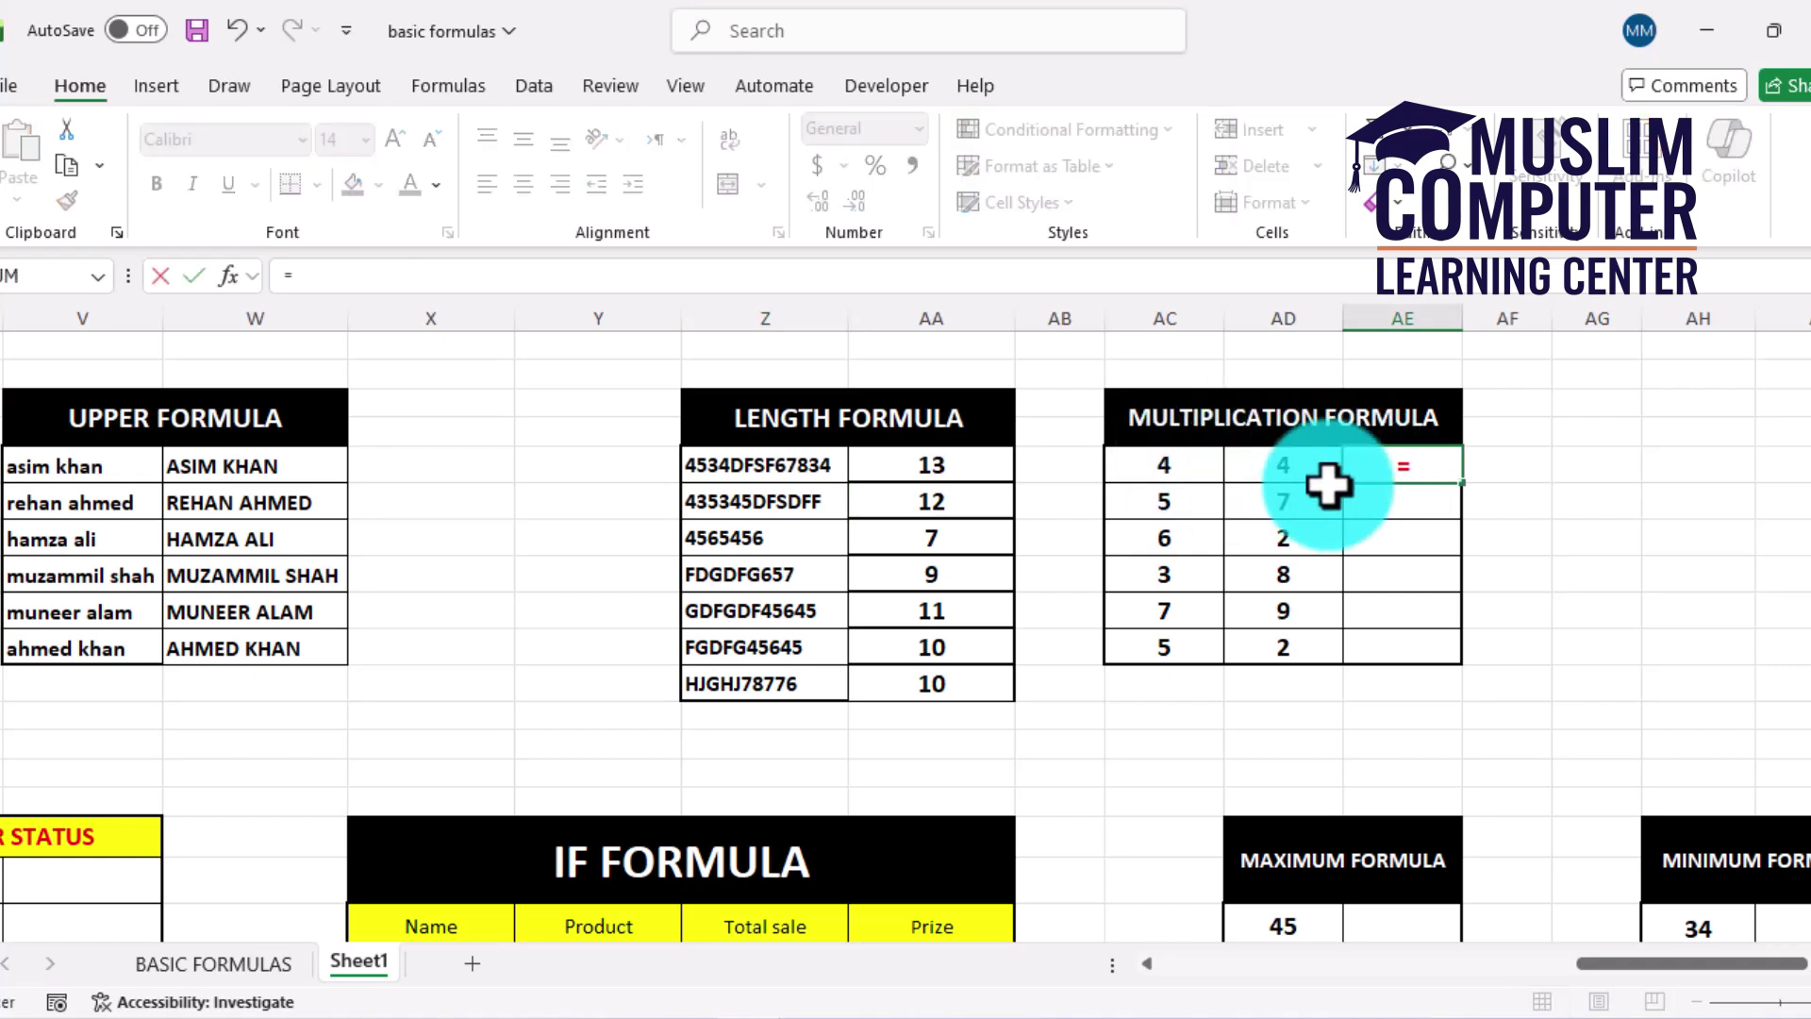
click(1182, 474)
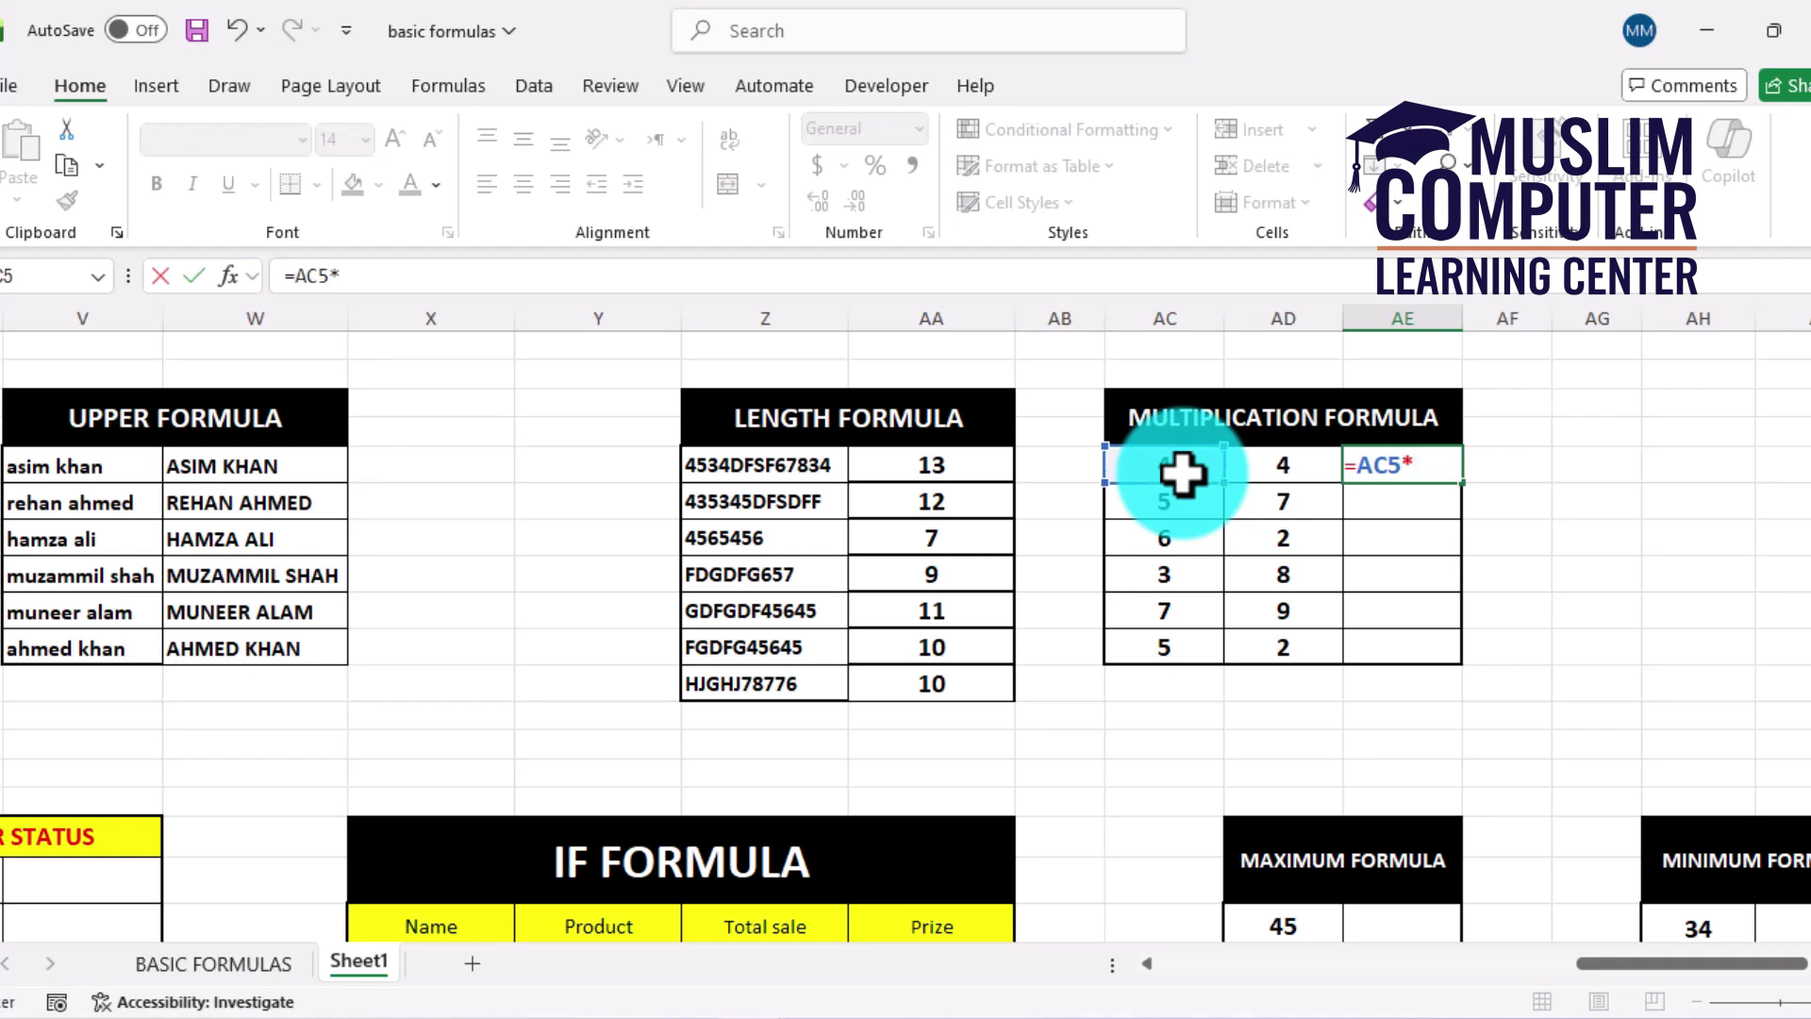
text(*)
click(1262, 464)
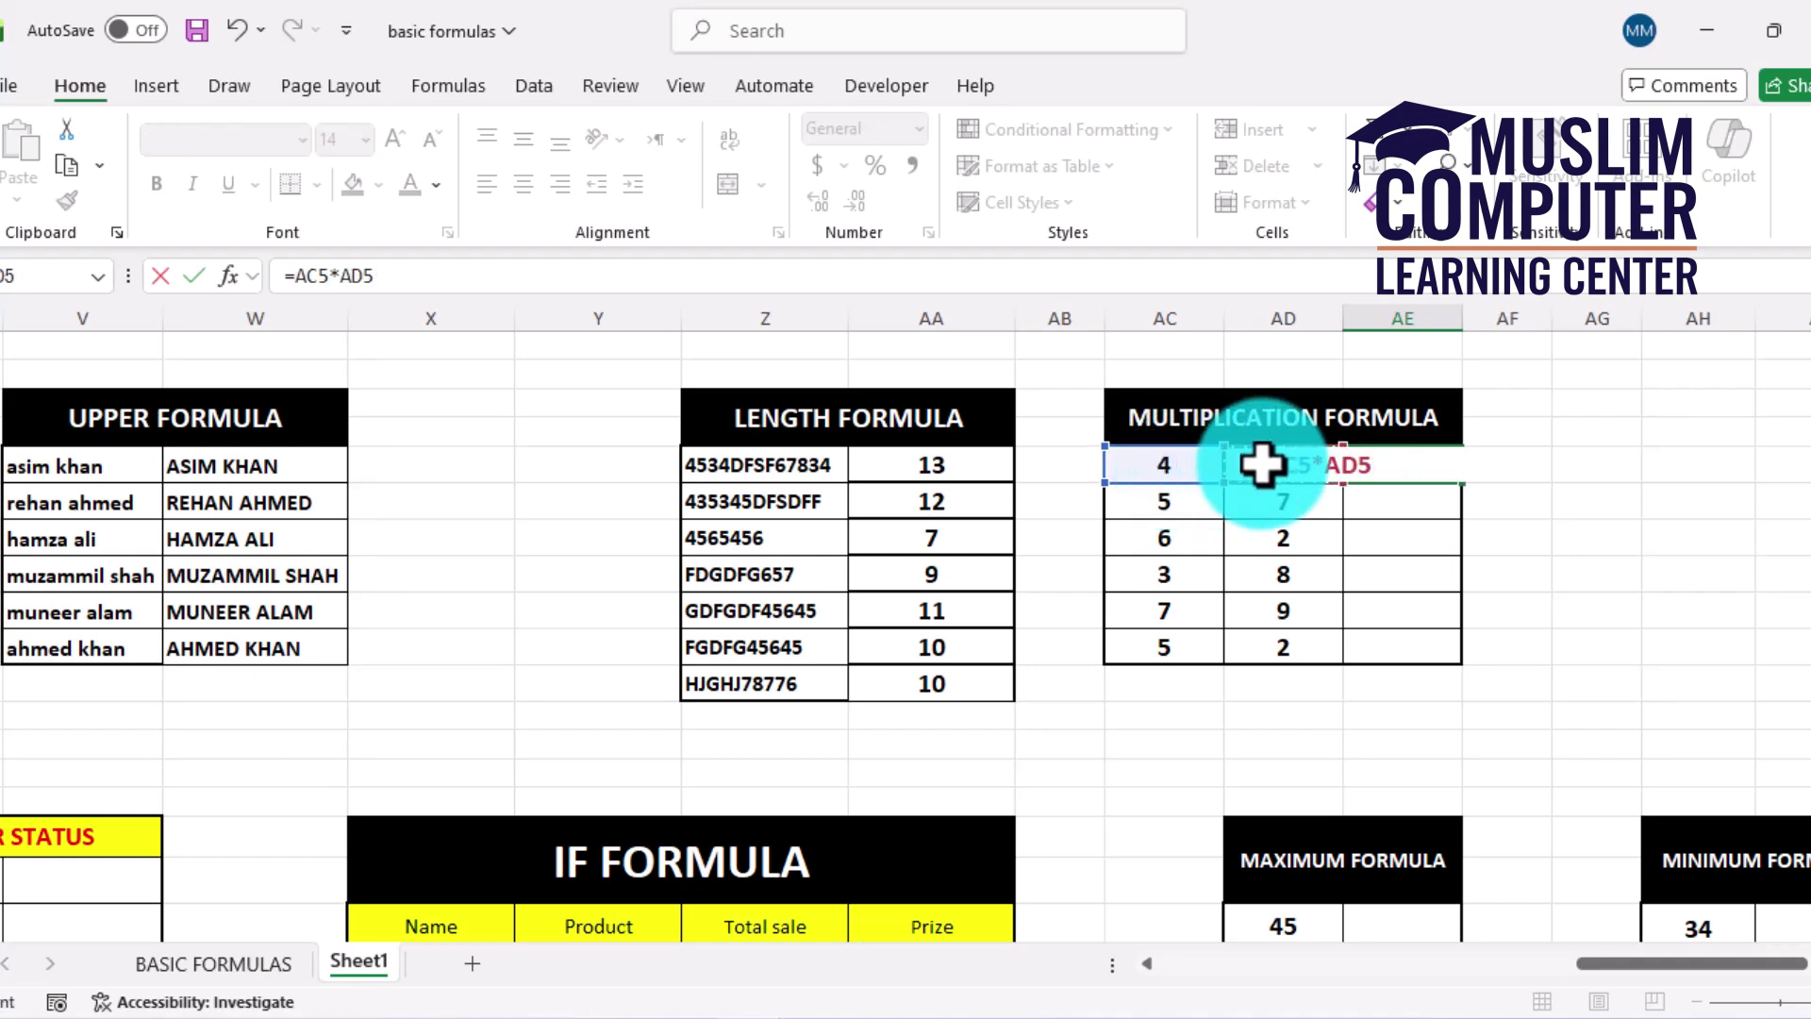
key(Return)
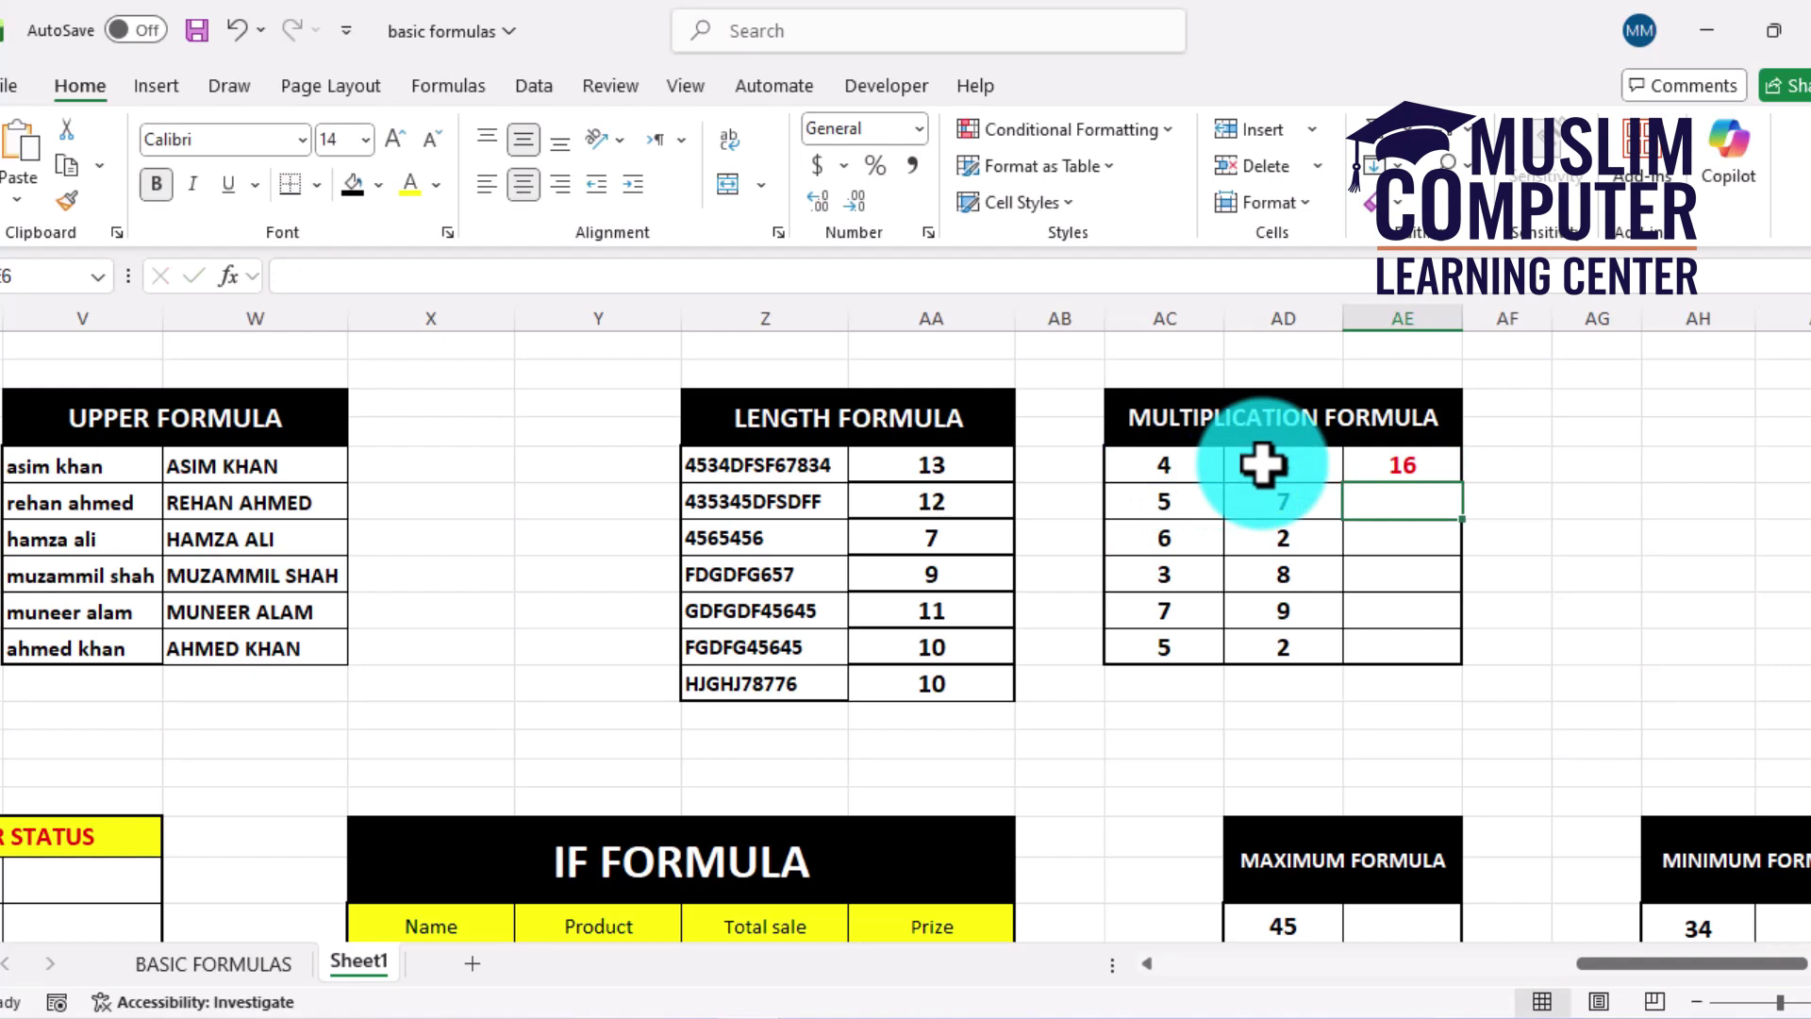
click(1387, 465)
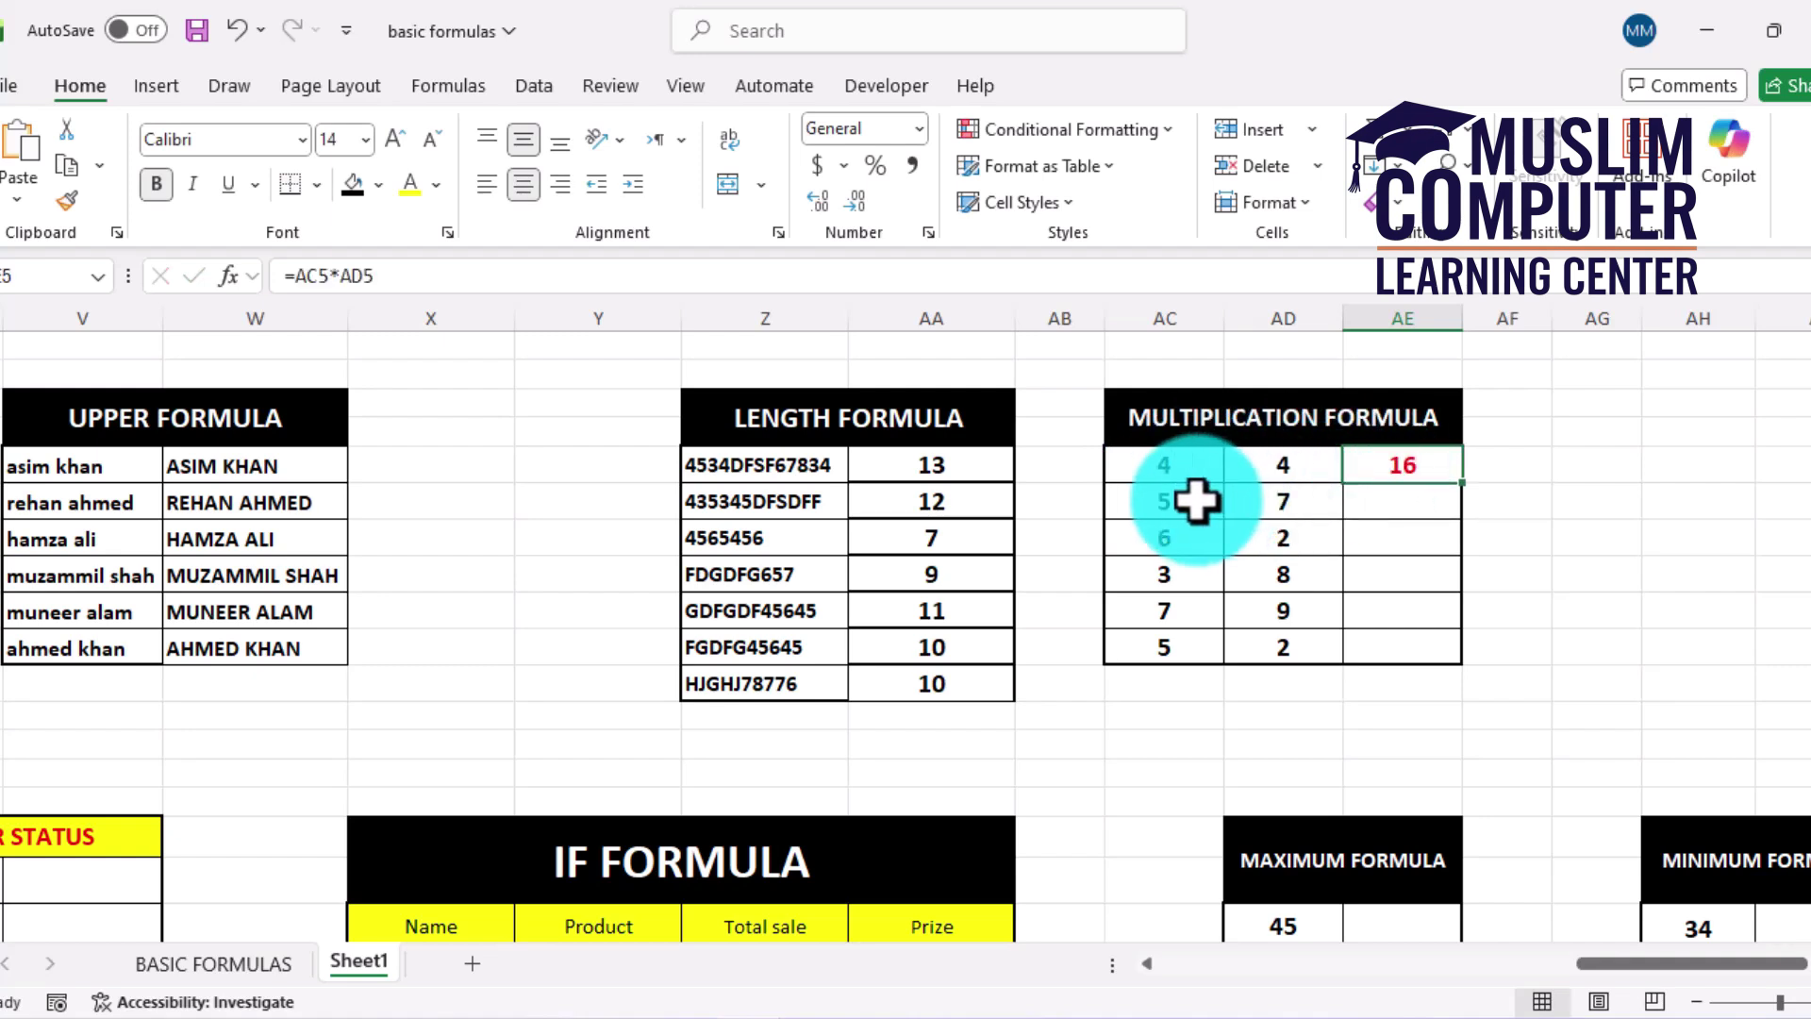
double_click(1472, 492)
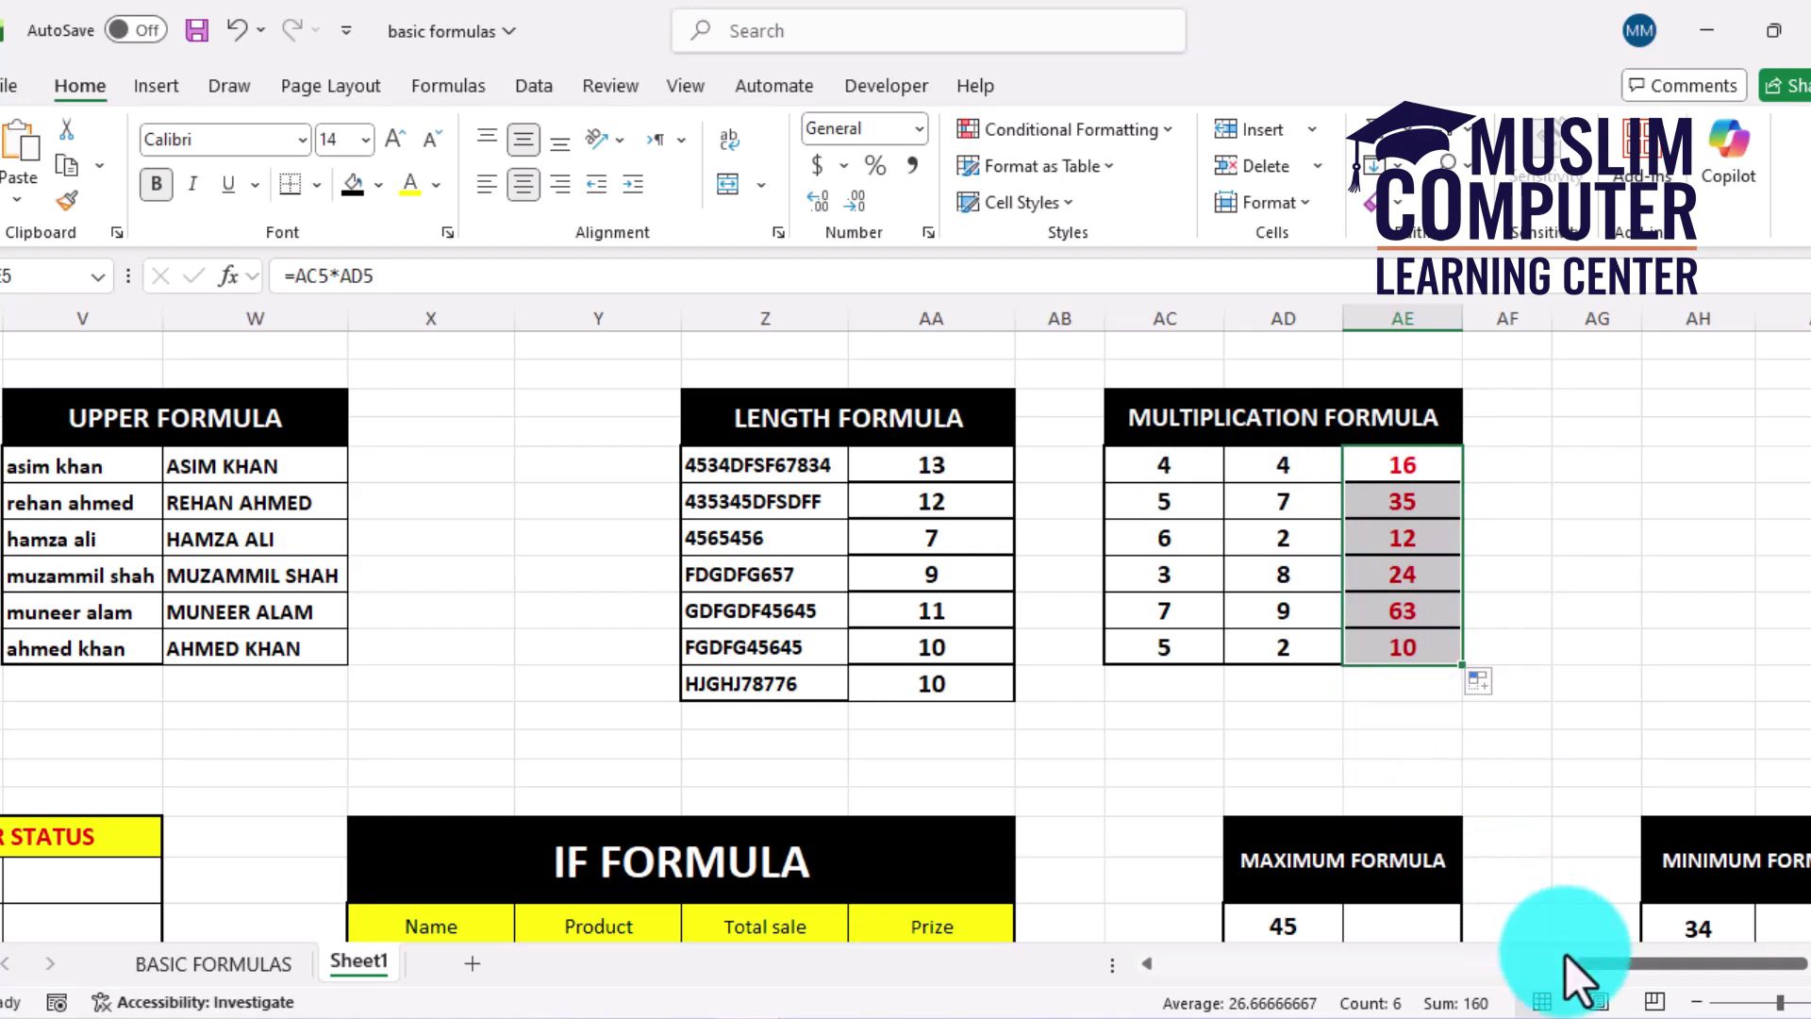
drag(1566, 957, 1127, 1008)
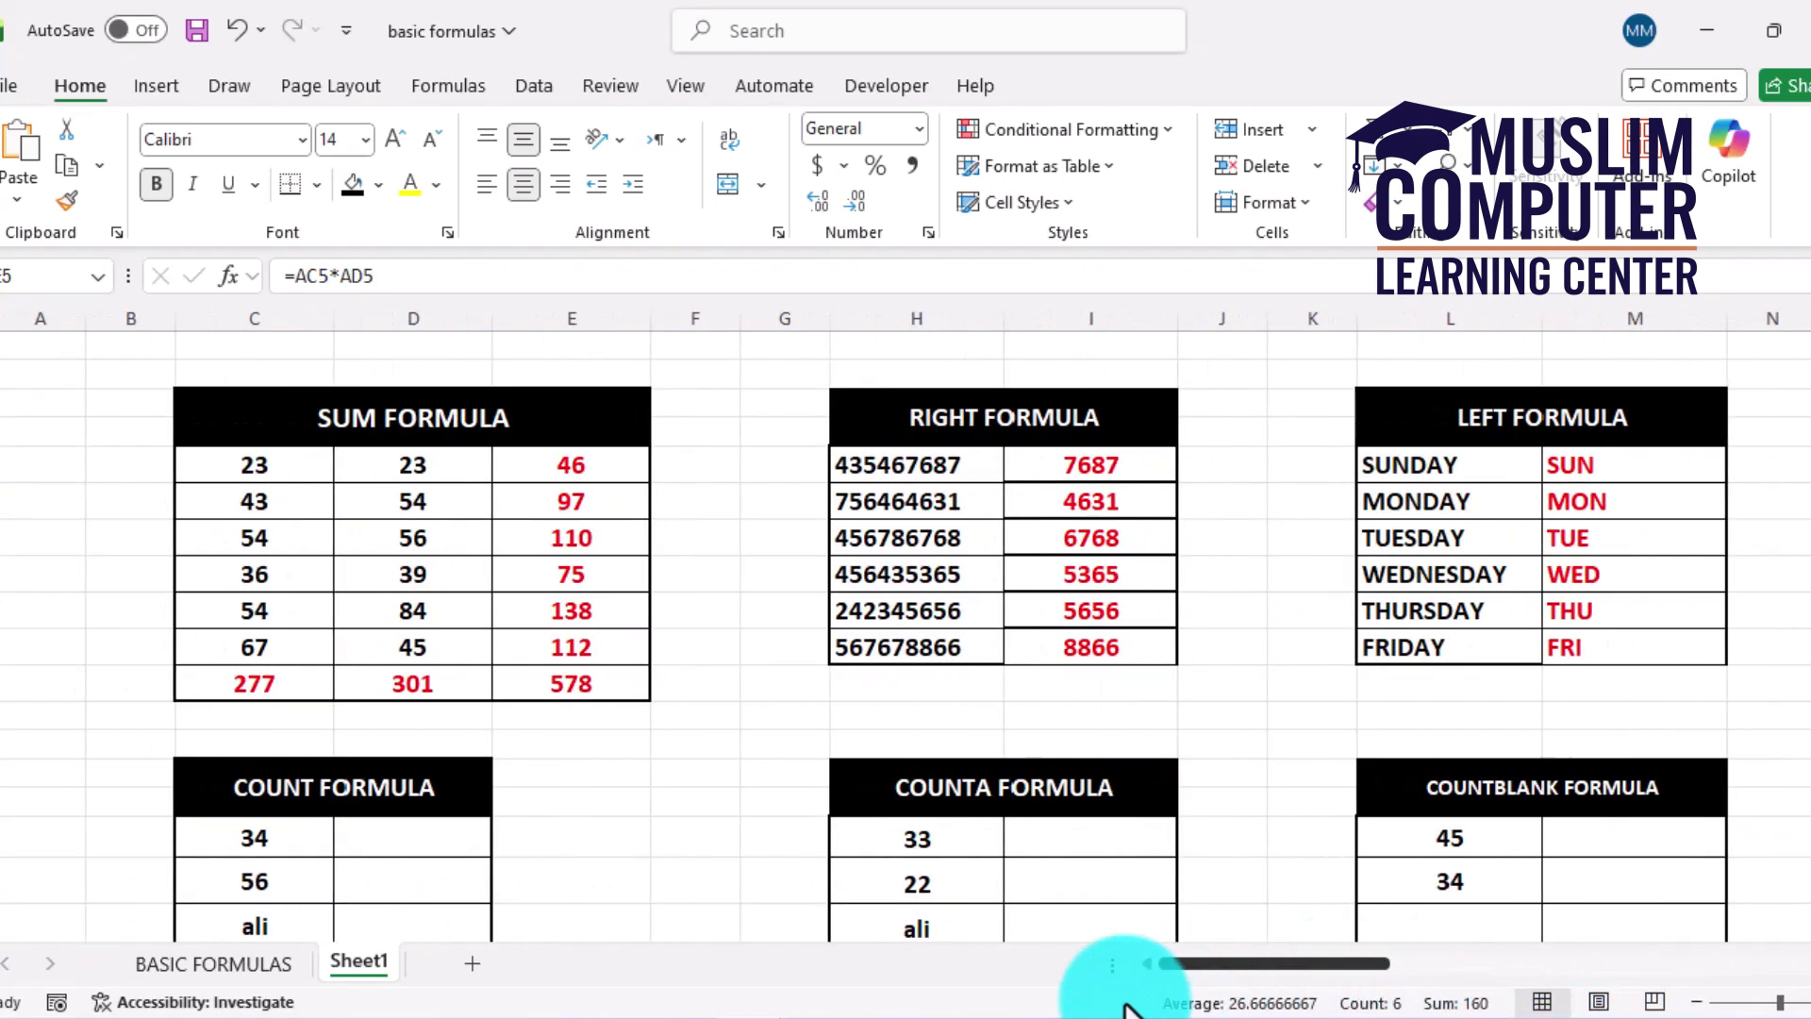
scroll(1803, 609, down, 2)
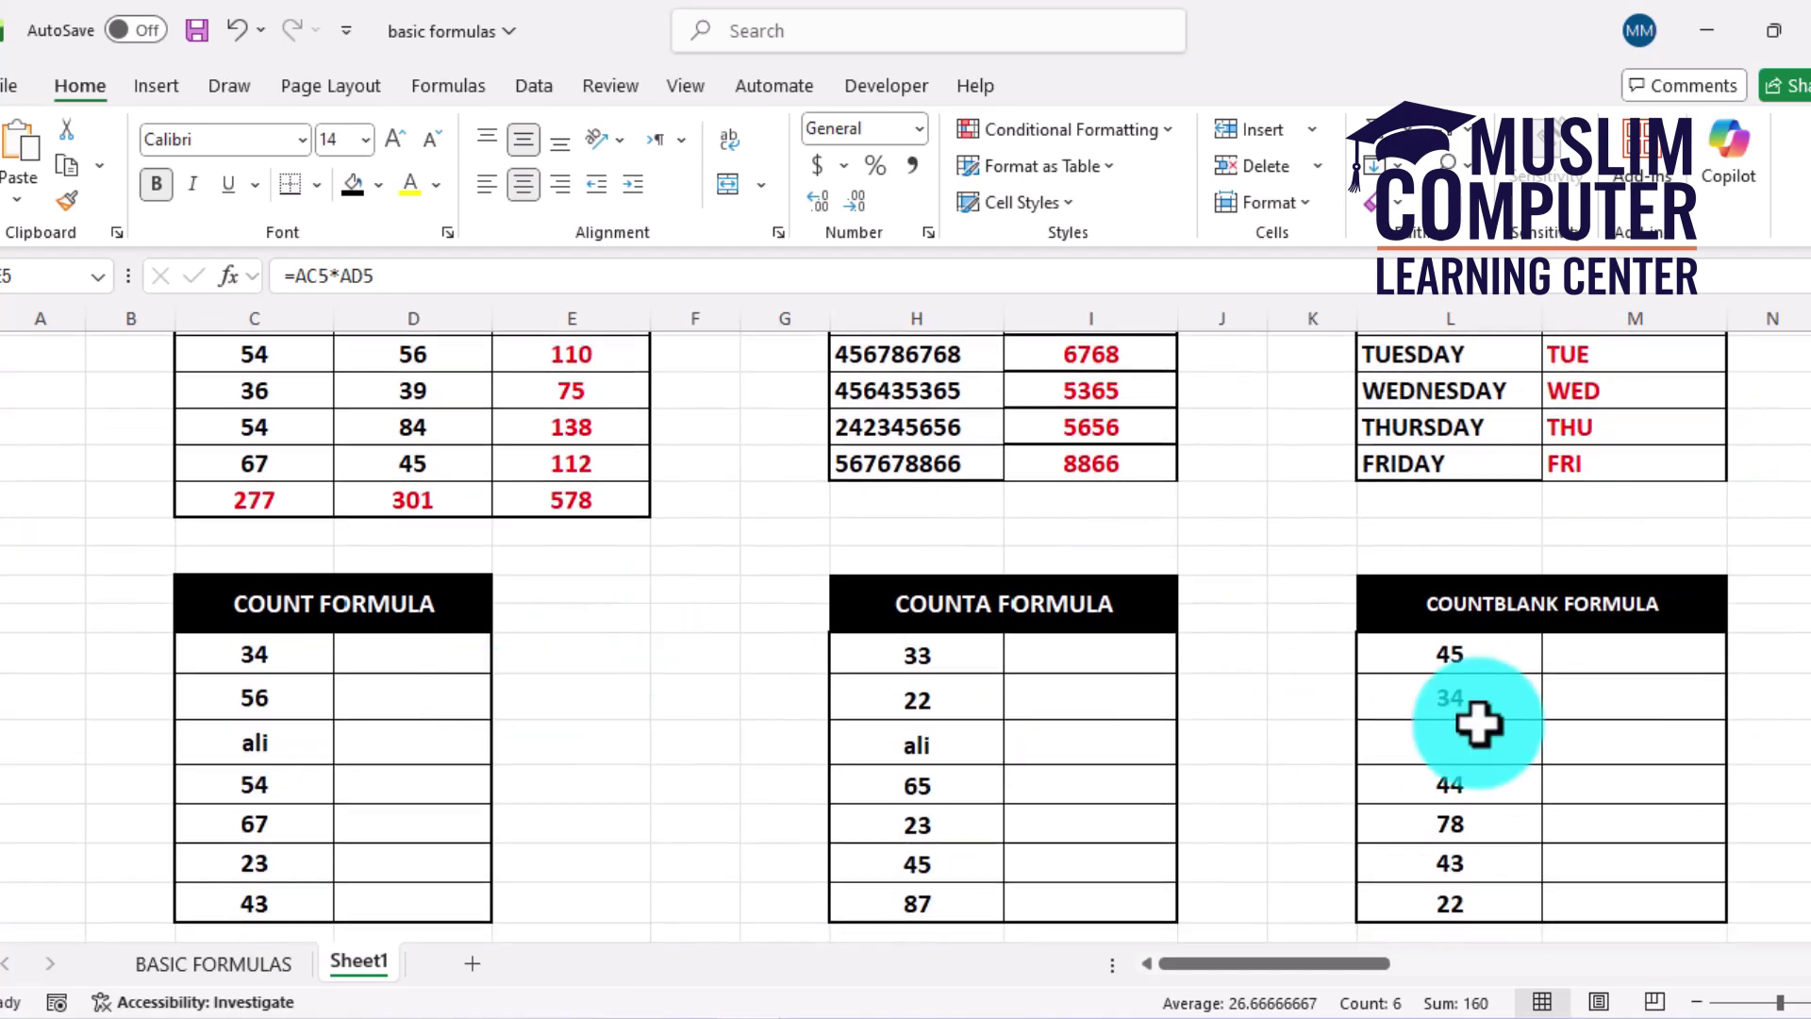
scroll(1797, 760, down, 1)
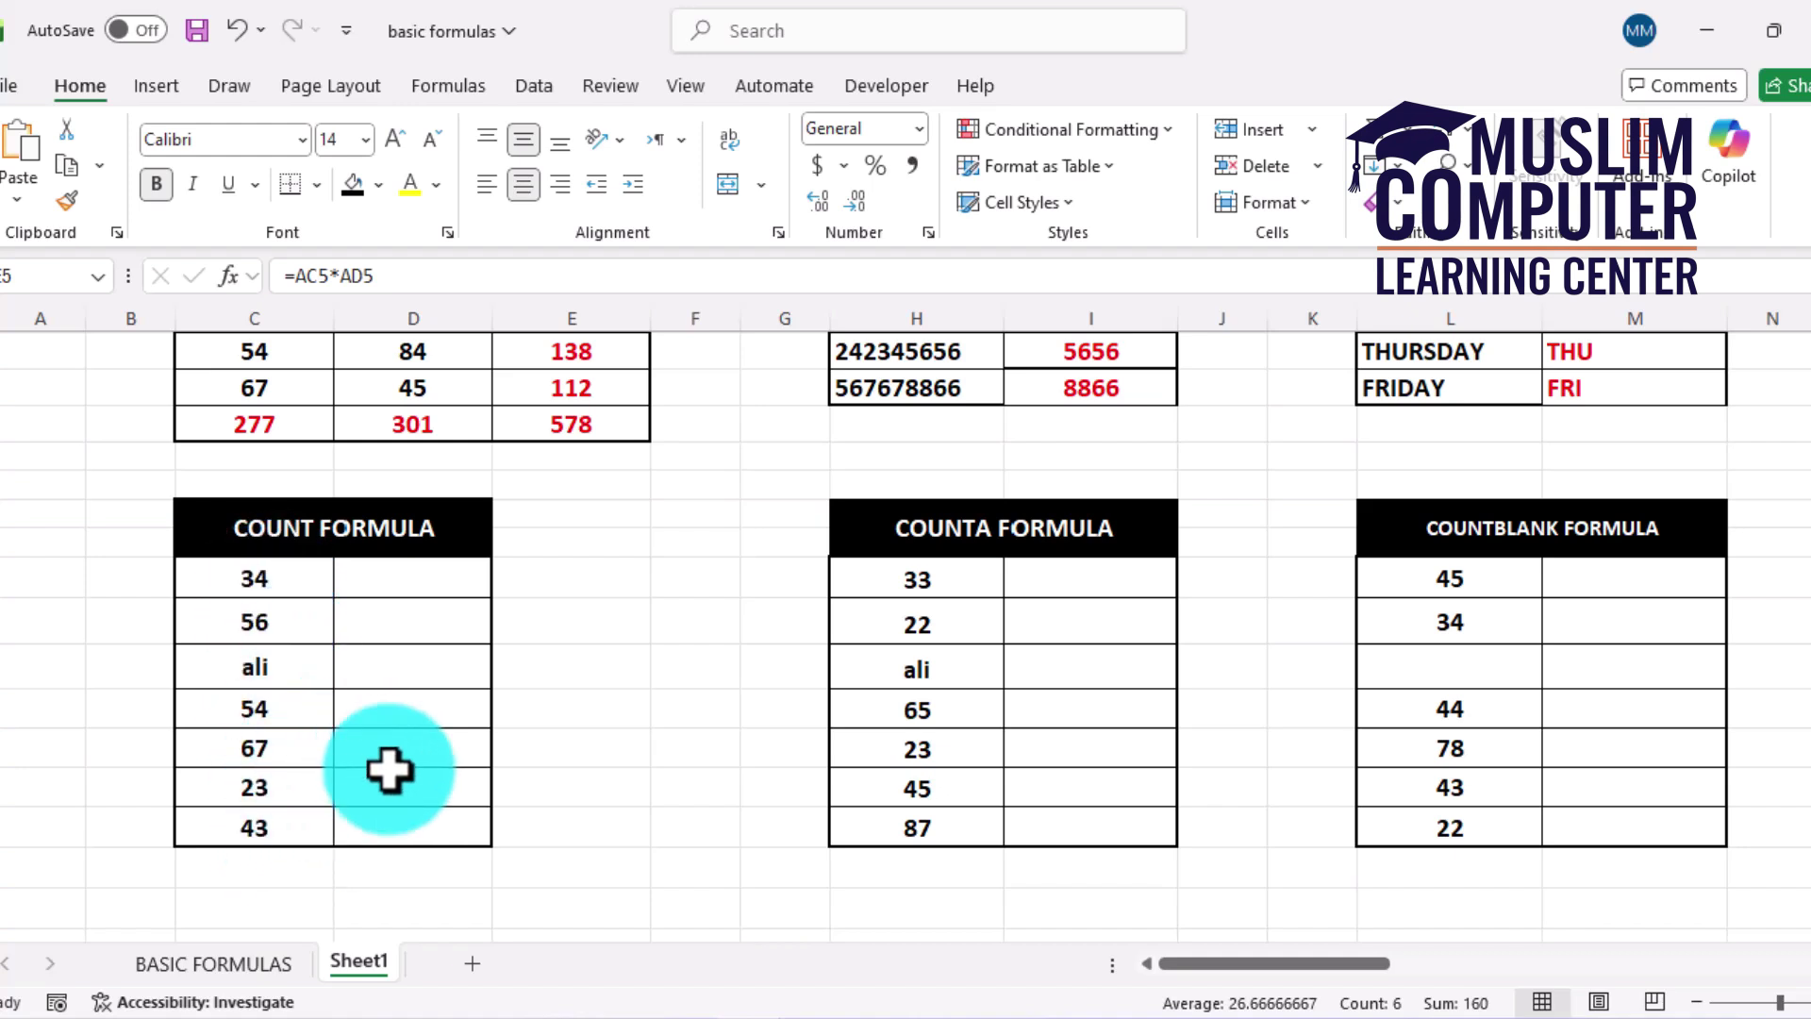
click(403, 824)
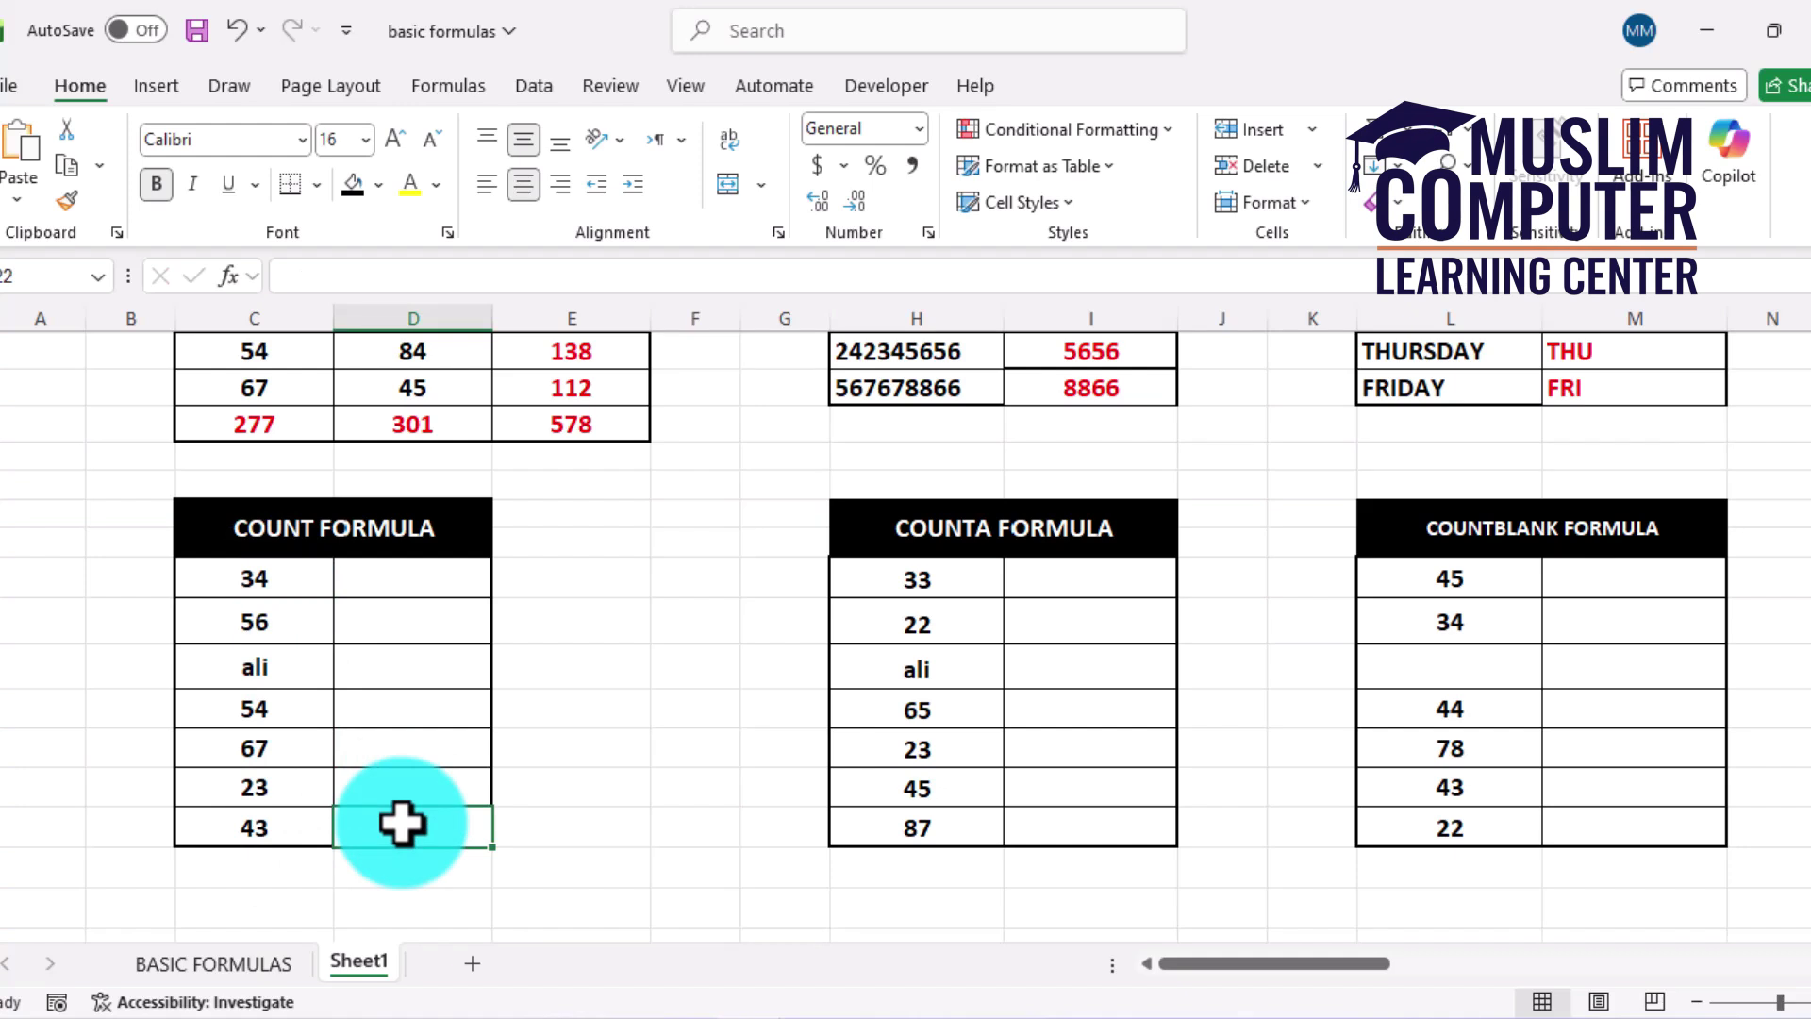
text(=COUNT)
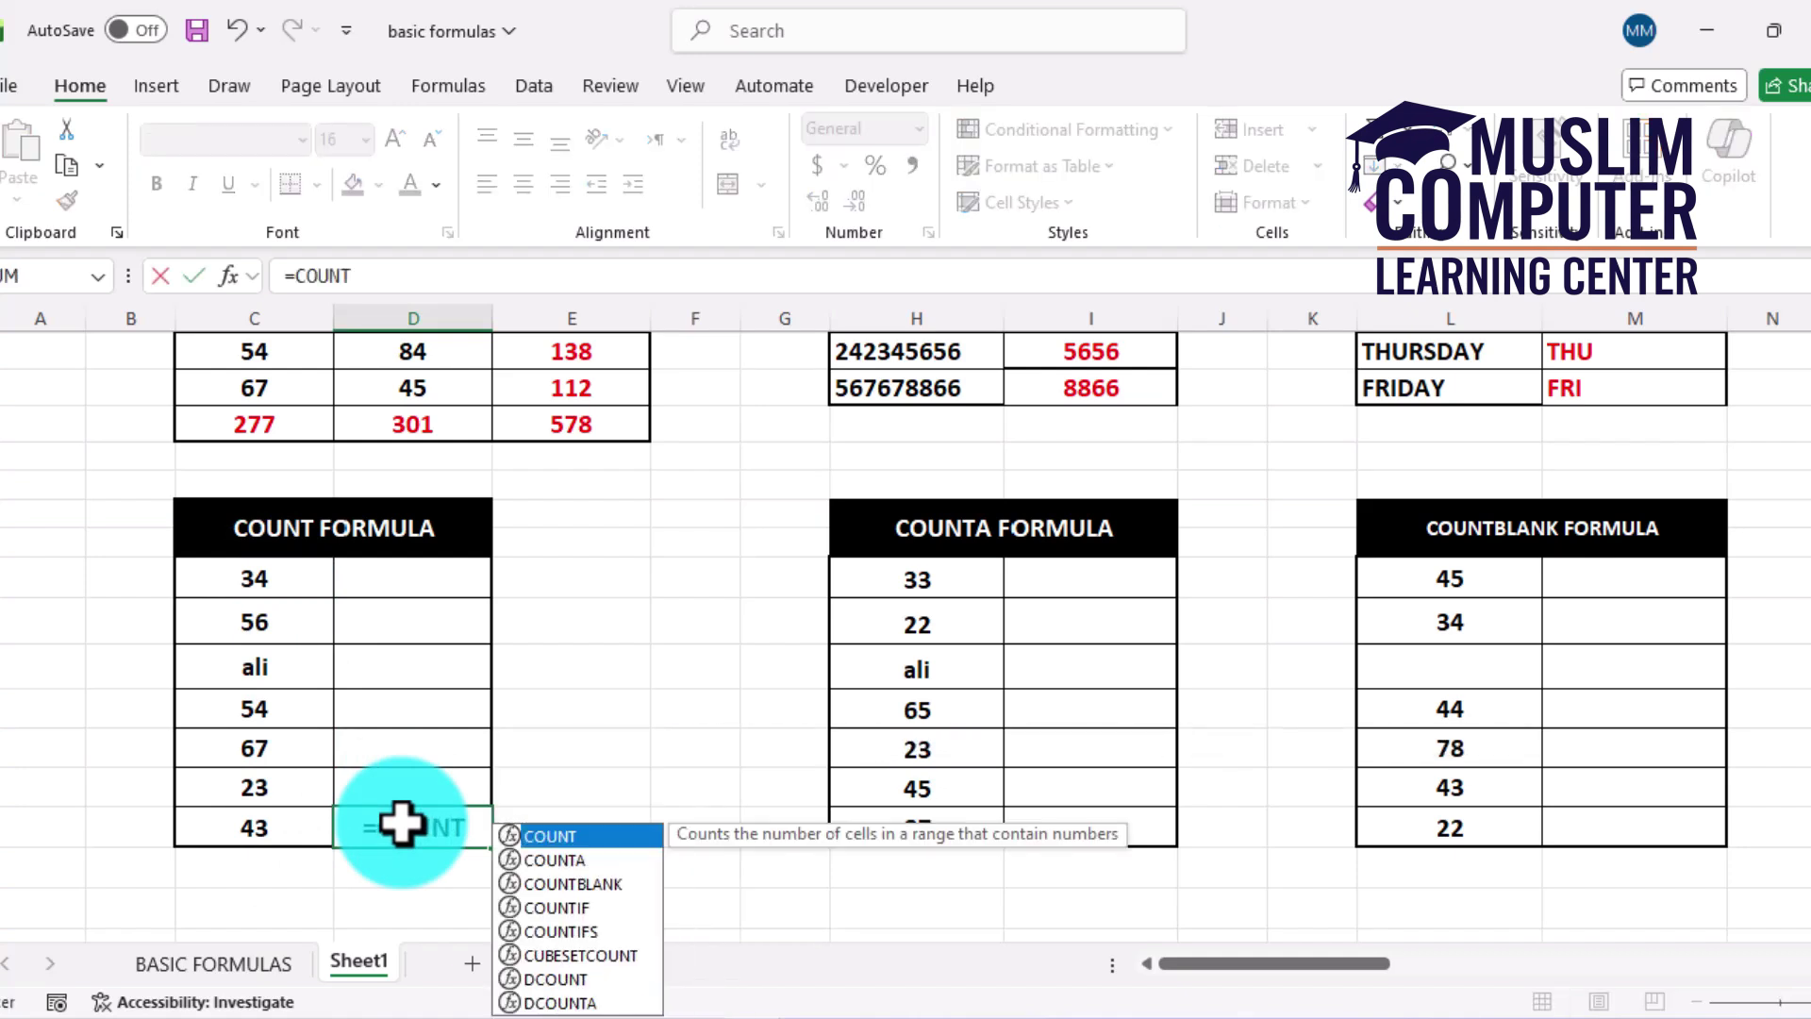
text(()
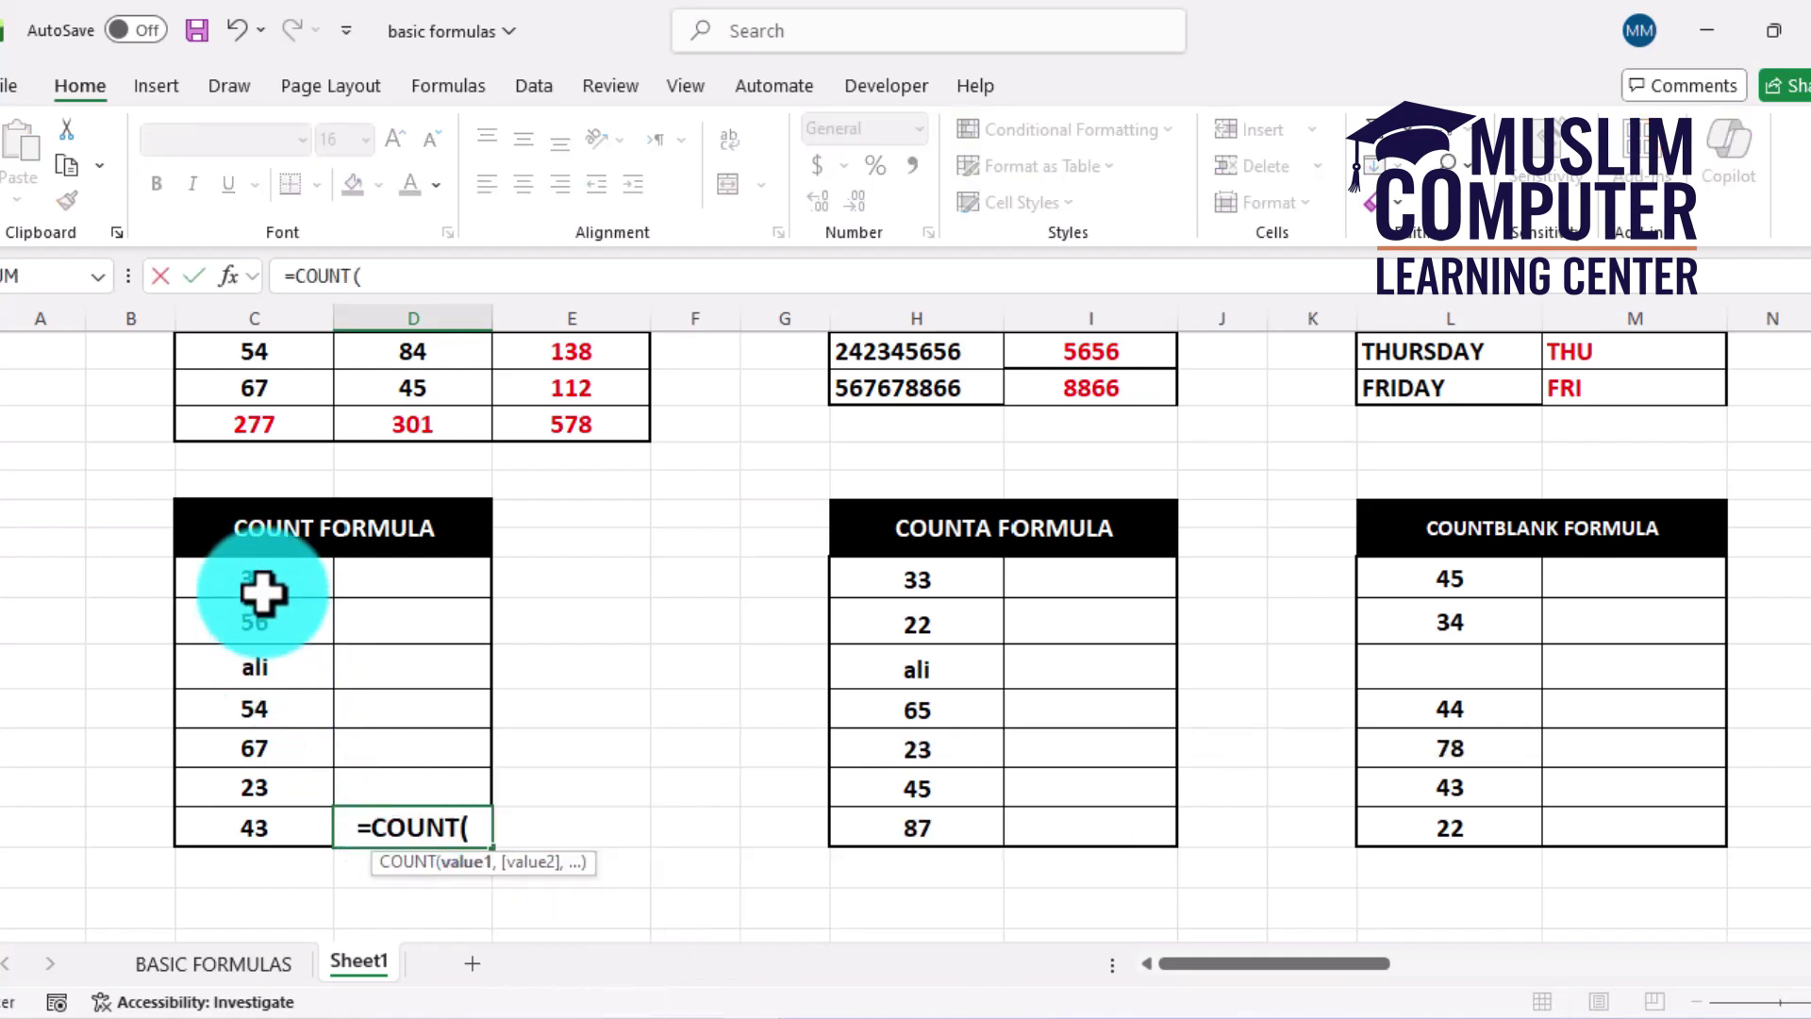
drag(259, 591, 273, 830)
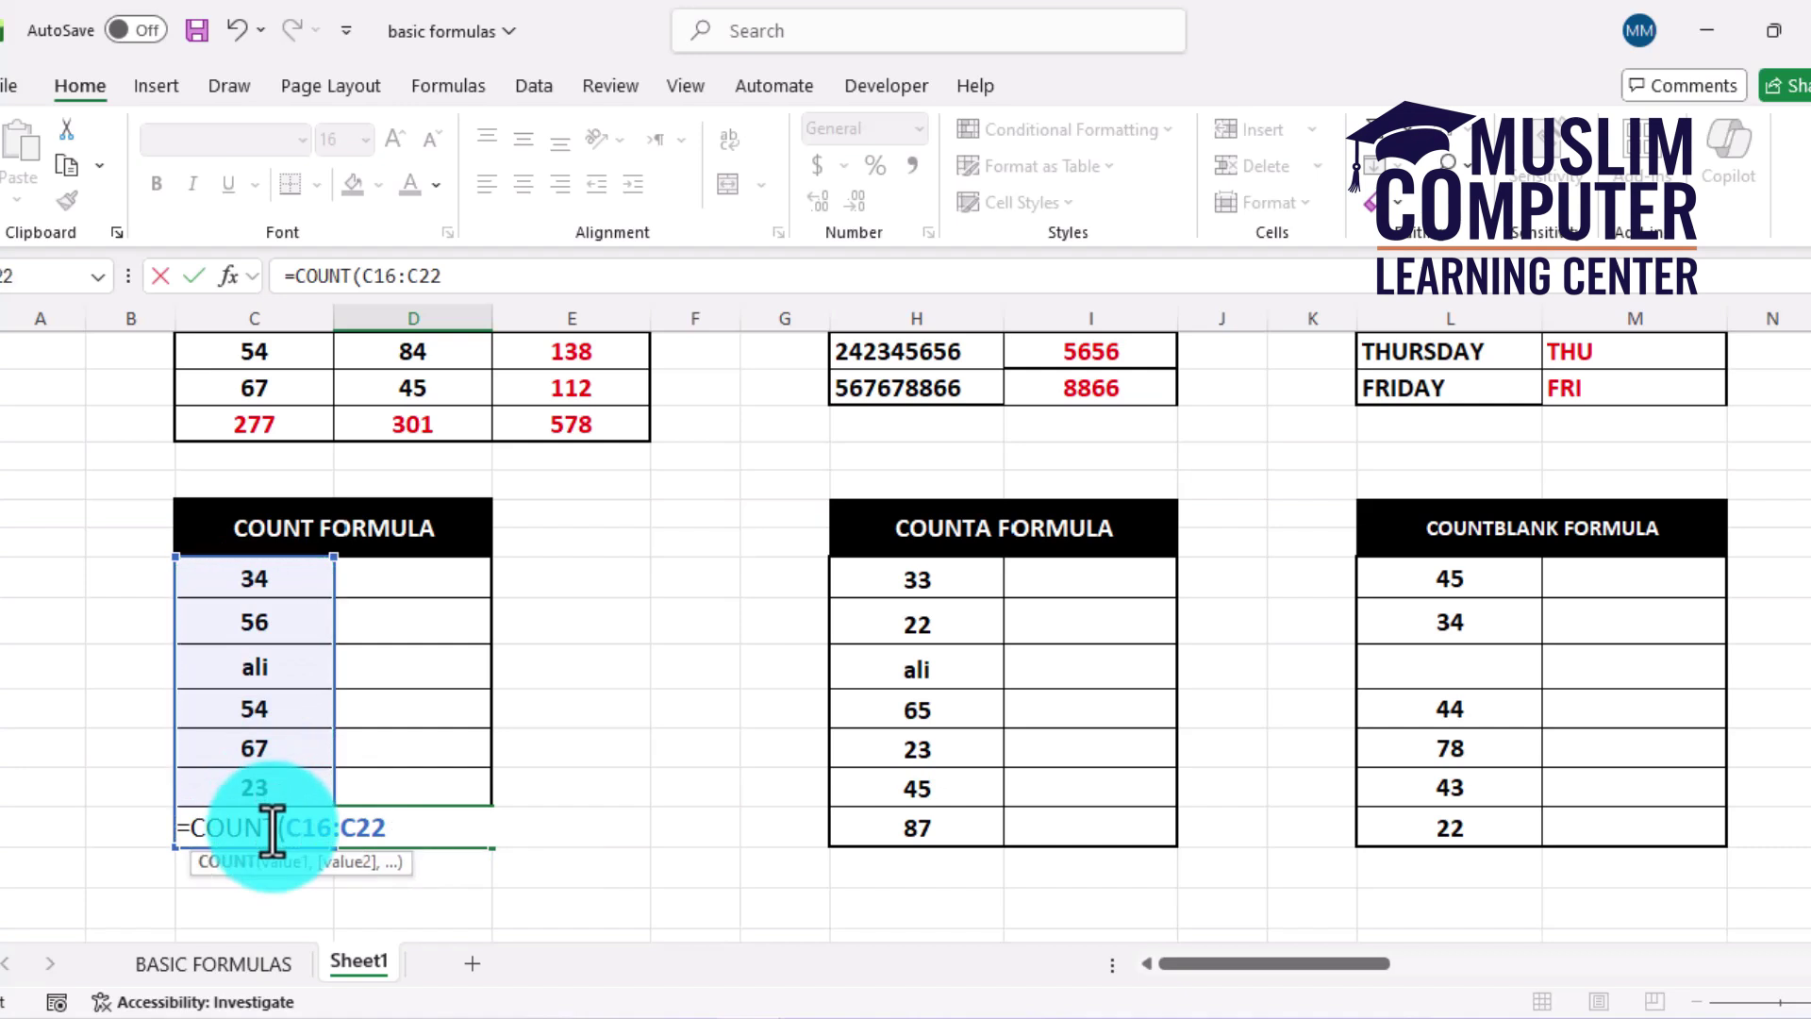
click(272, 830)
text())
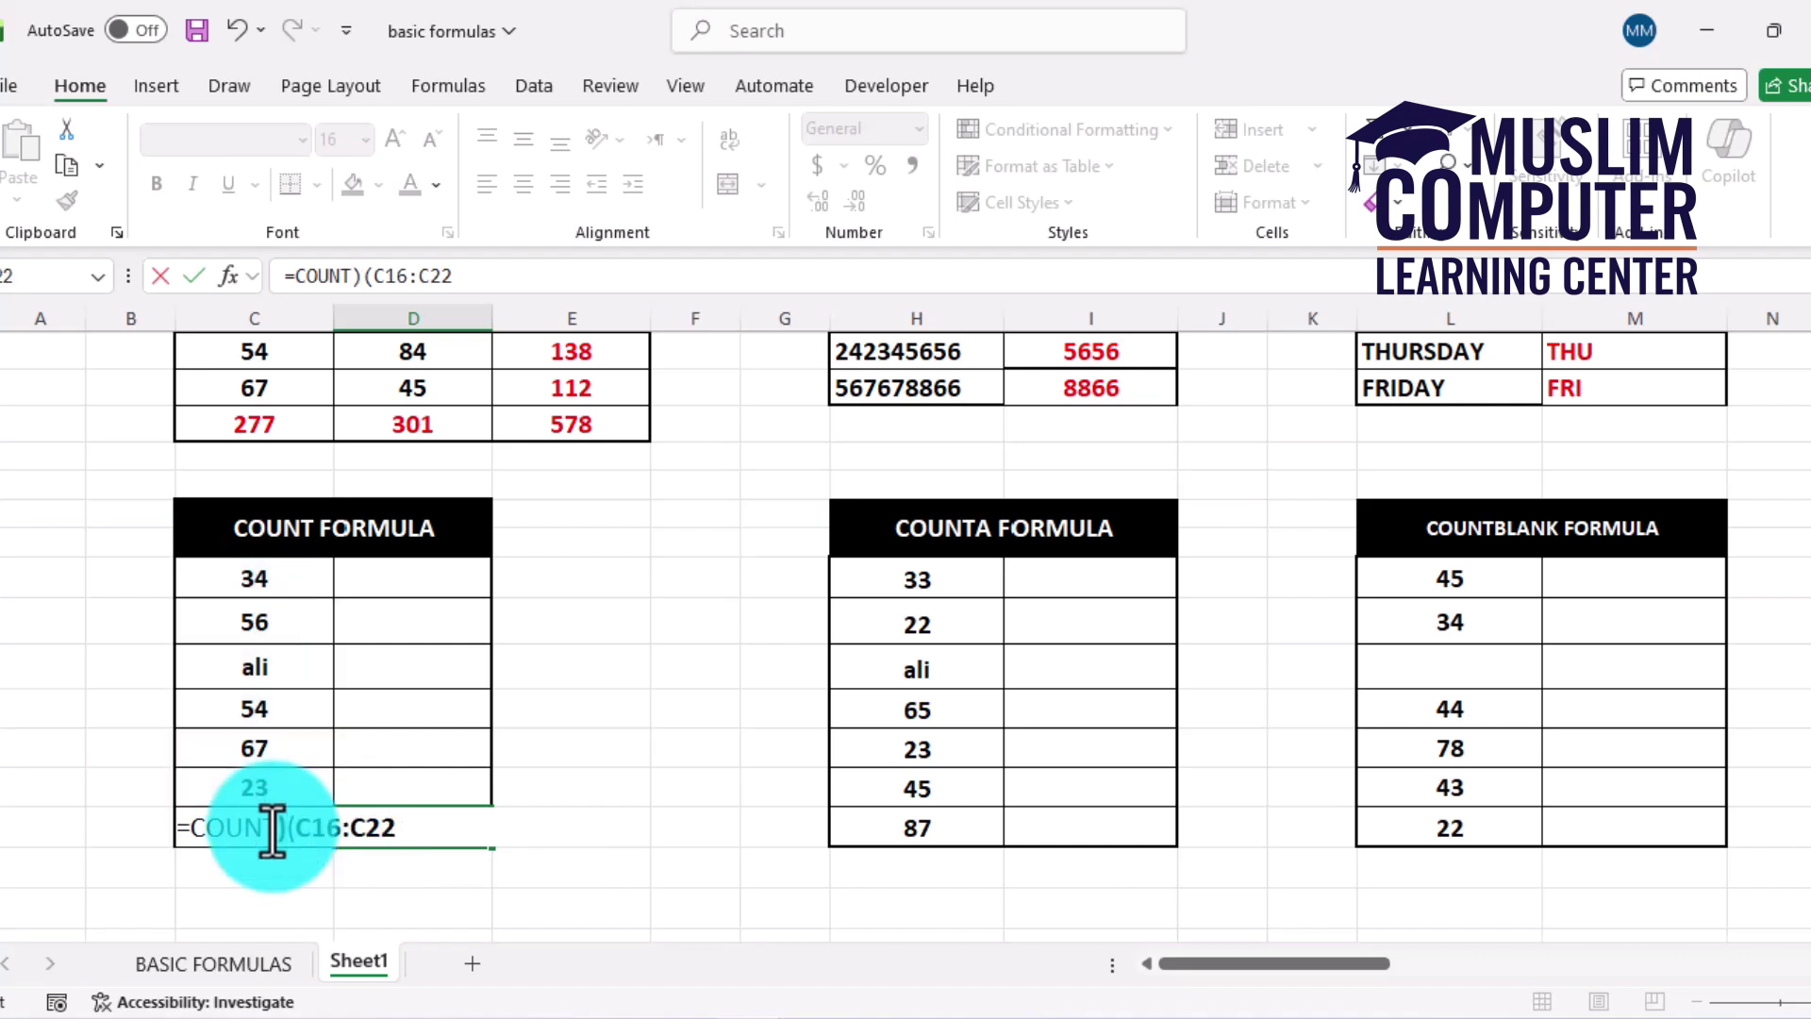
key(Return)
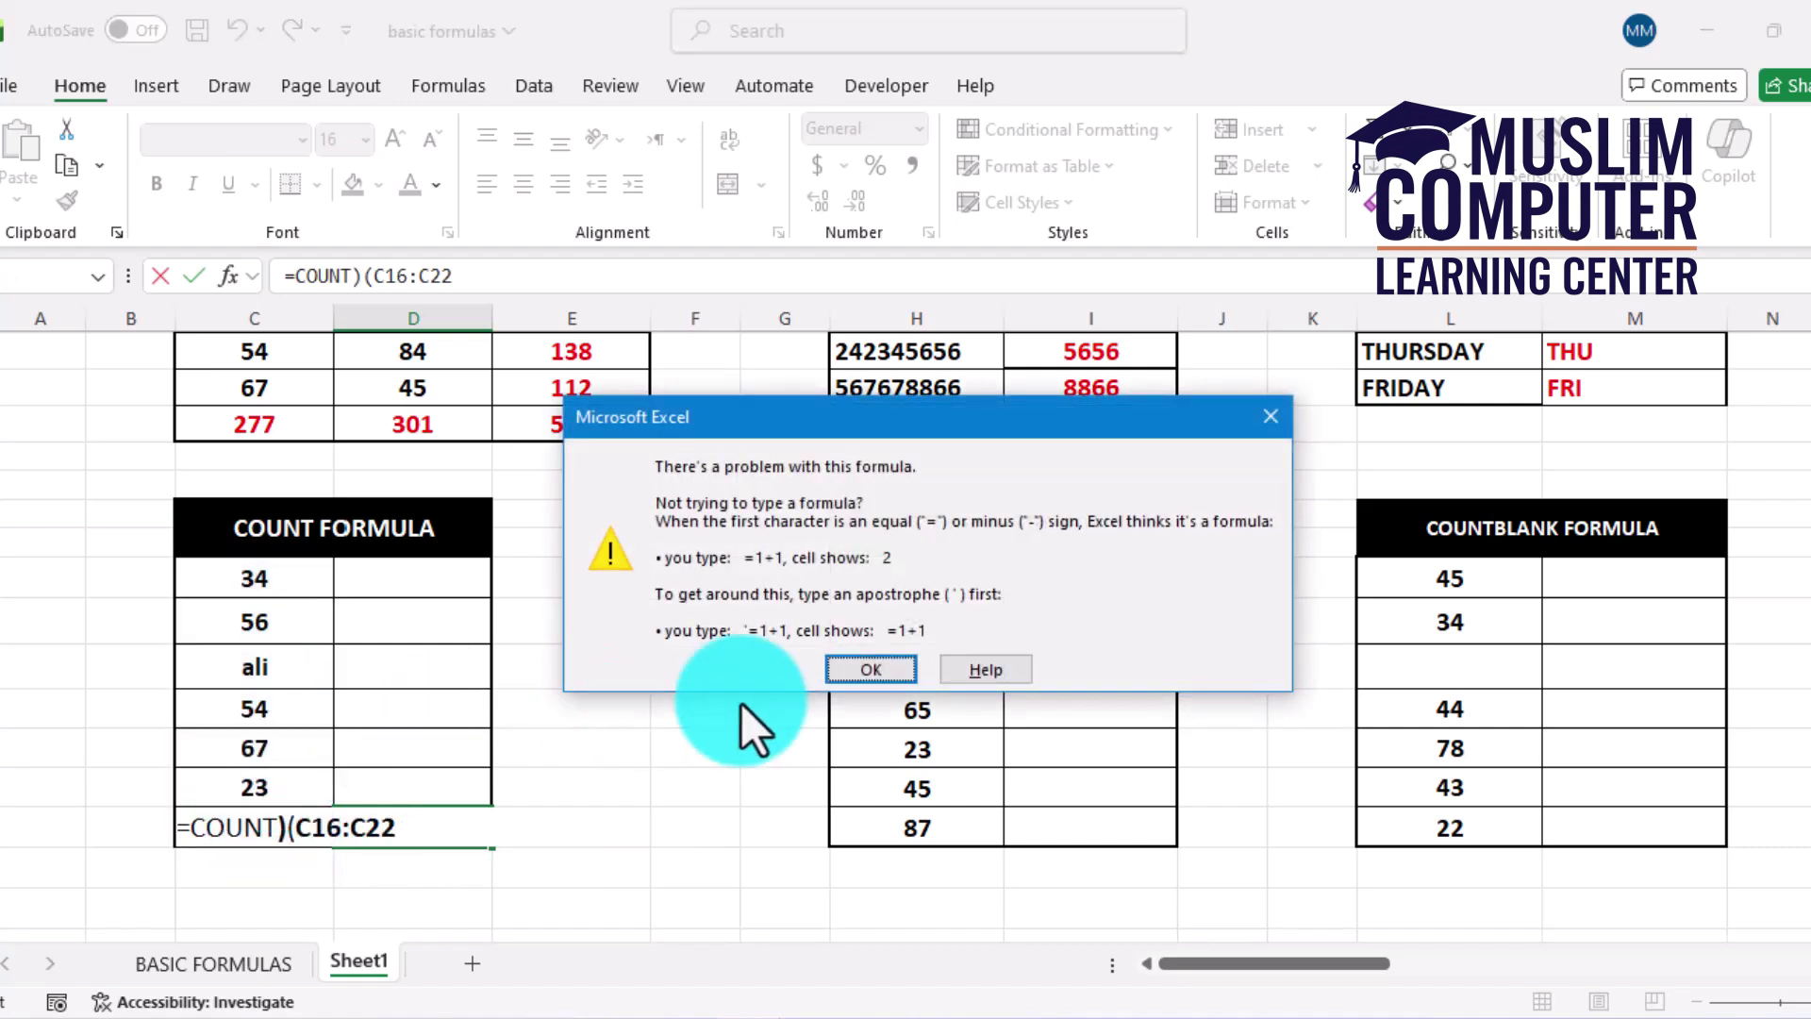
click(1275, 418)
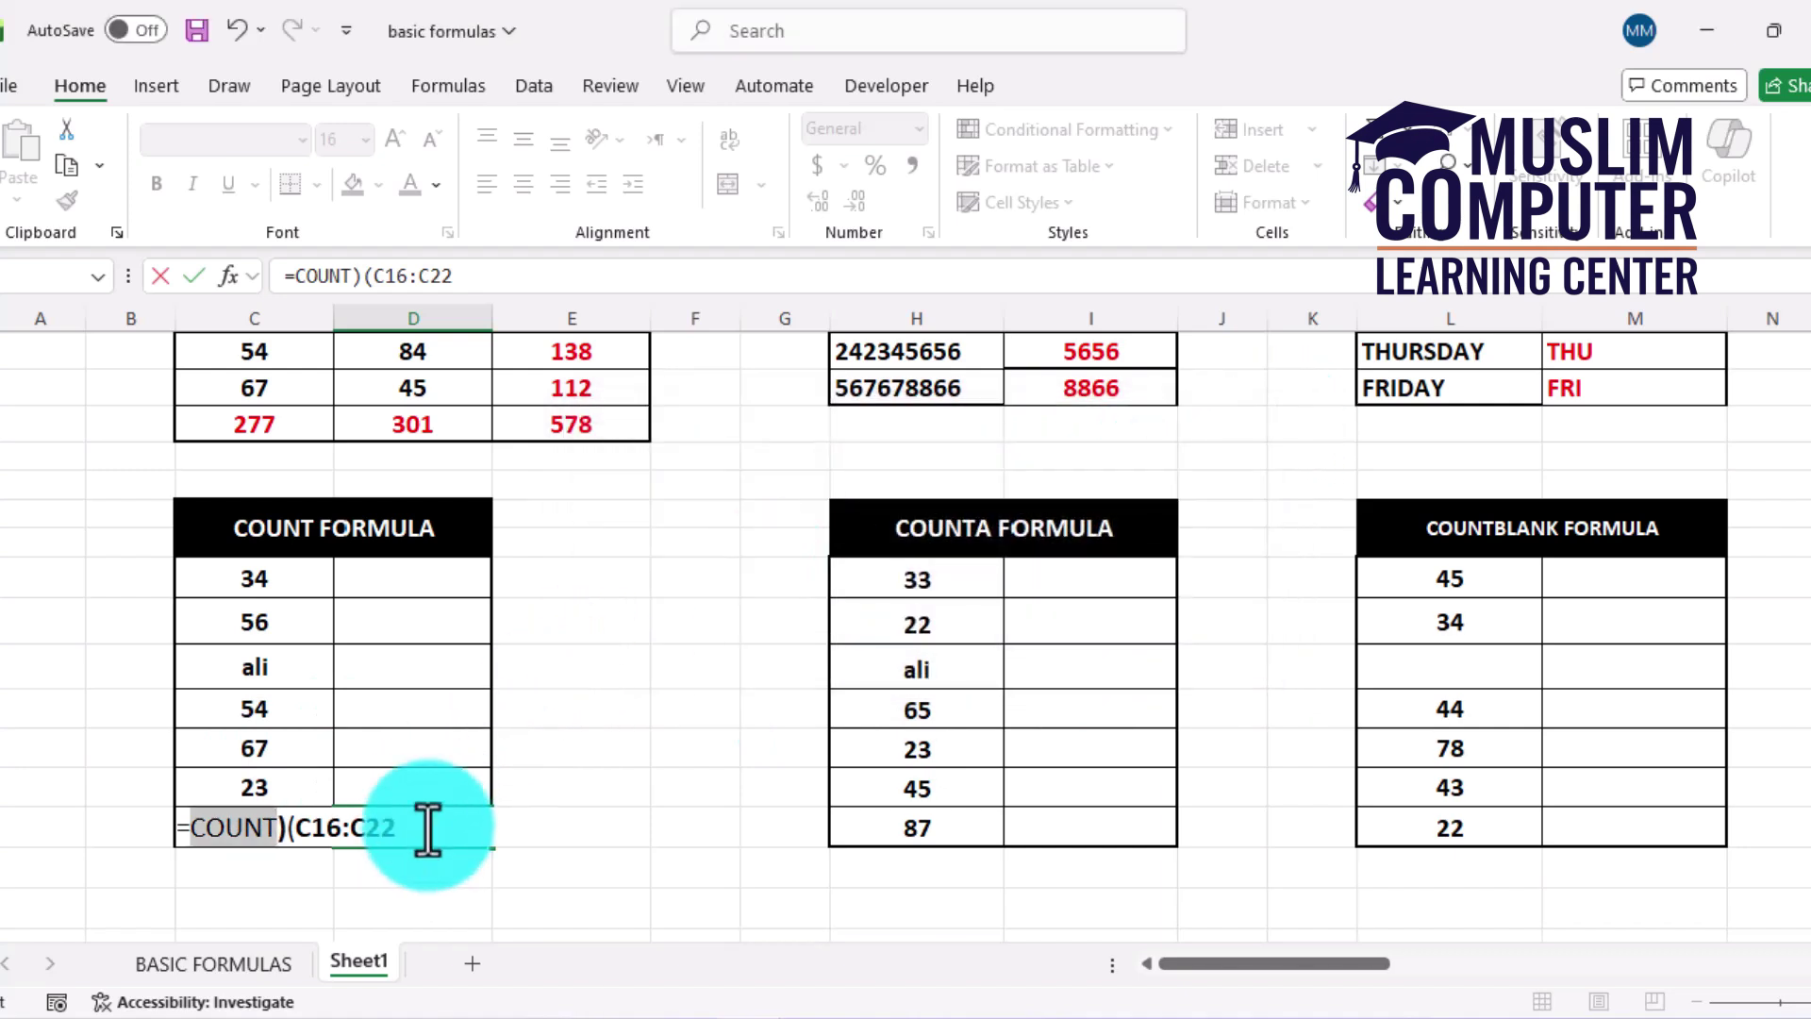
drag(497, 279, 239, 276)
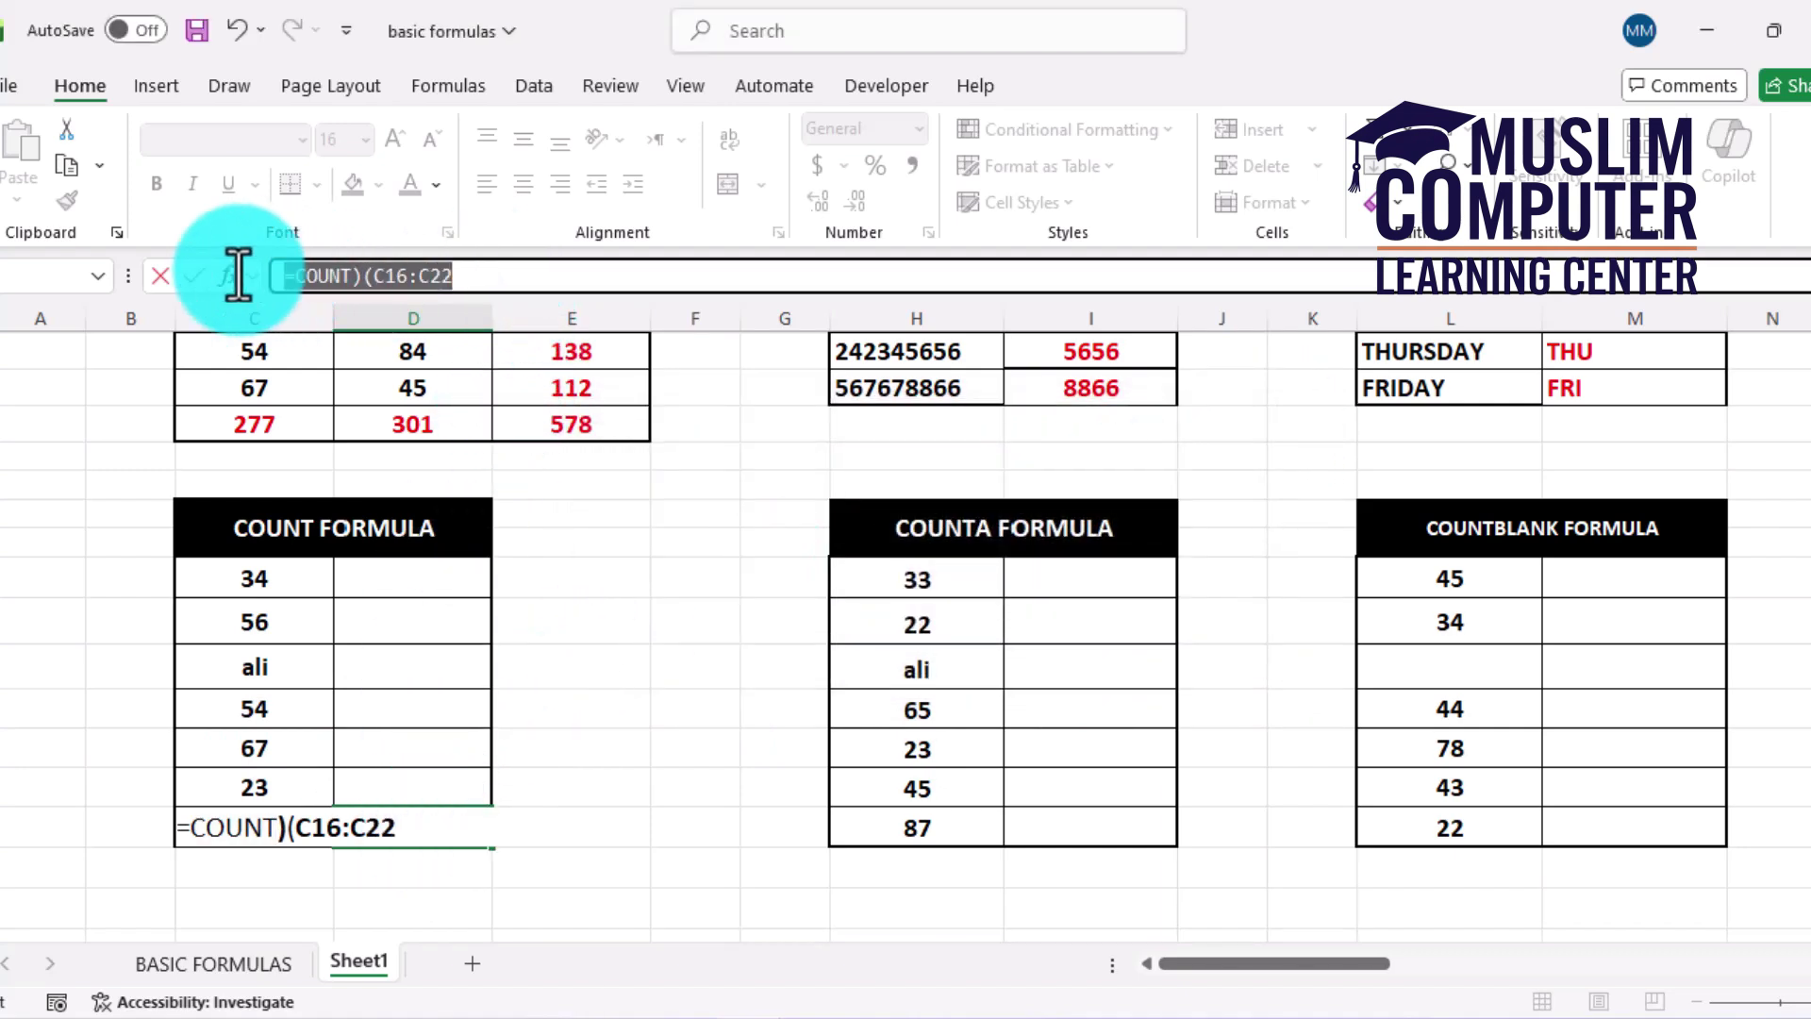
key(BackSpace)
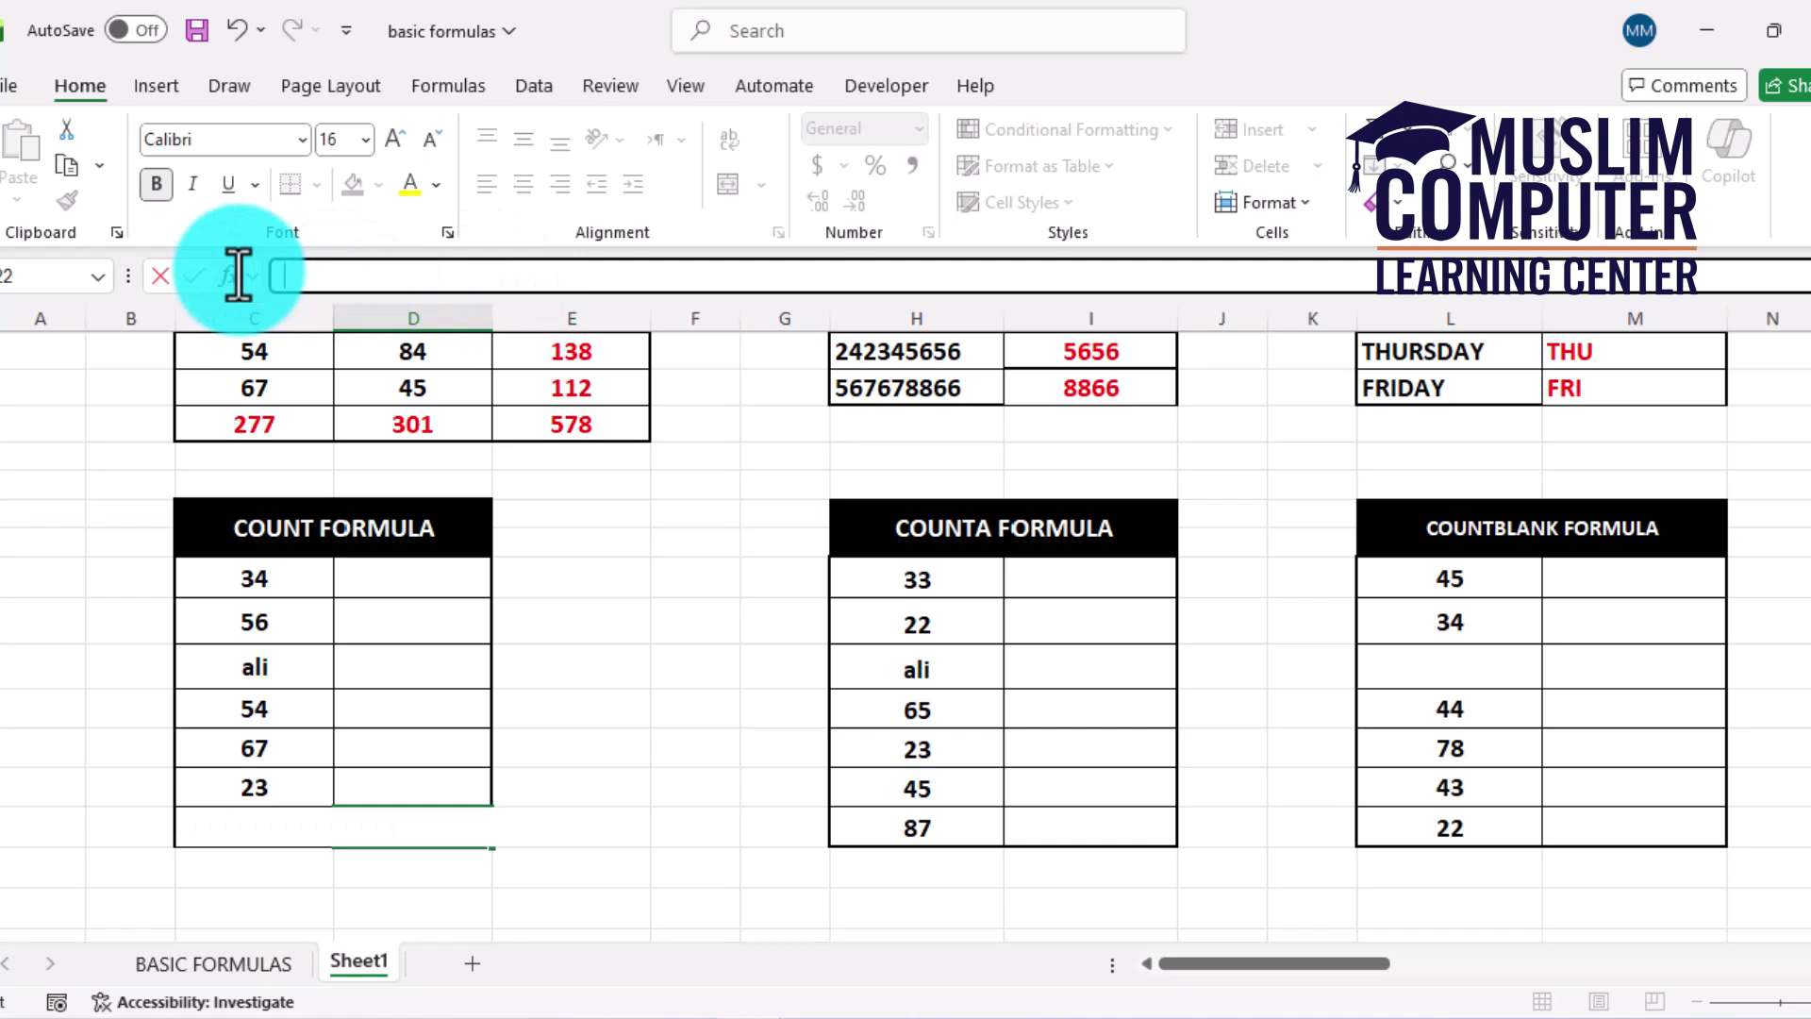
click(388, 595)
Step: Count the numeric entries in the COUNT FORMULA table with =COUNT(C16:C22) in D22
click(376, 834)
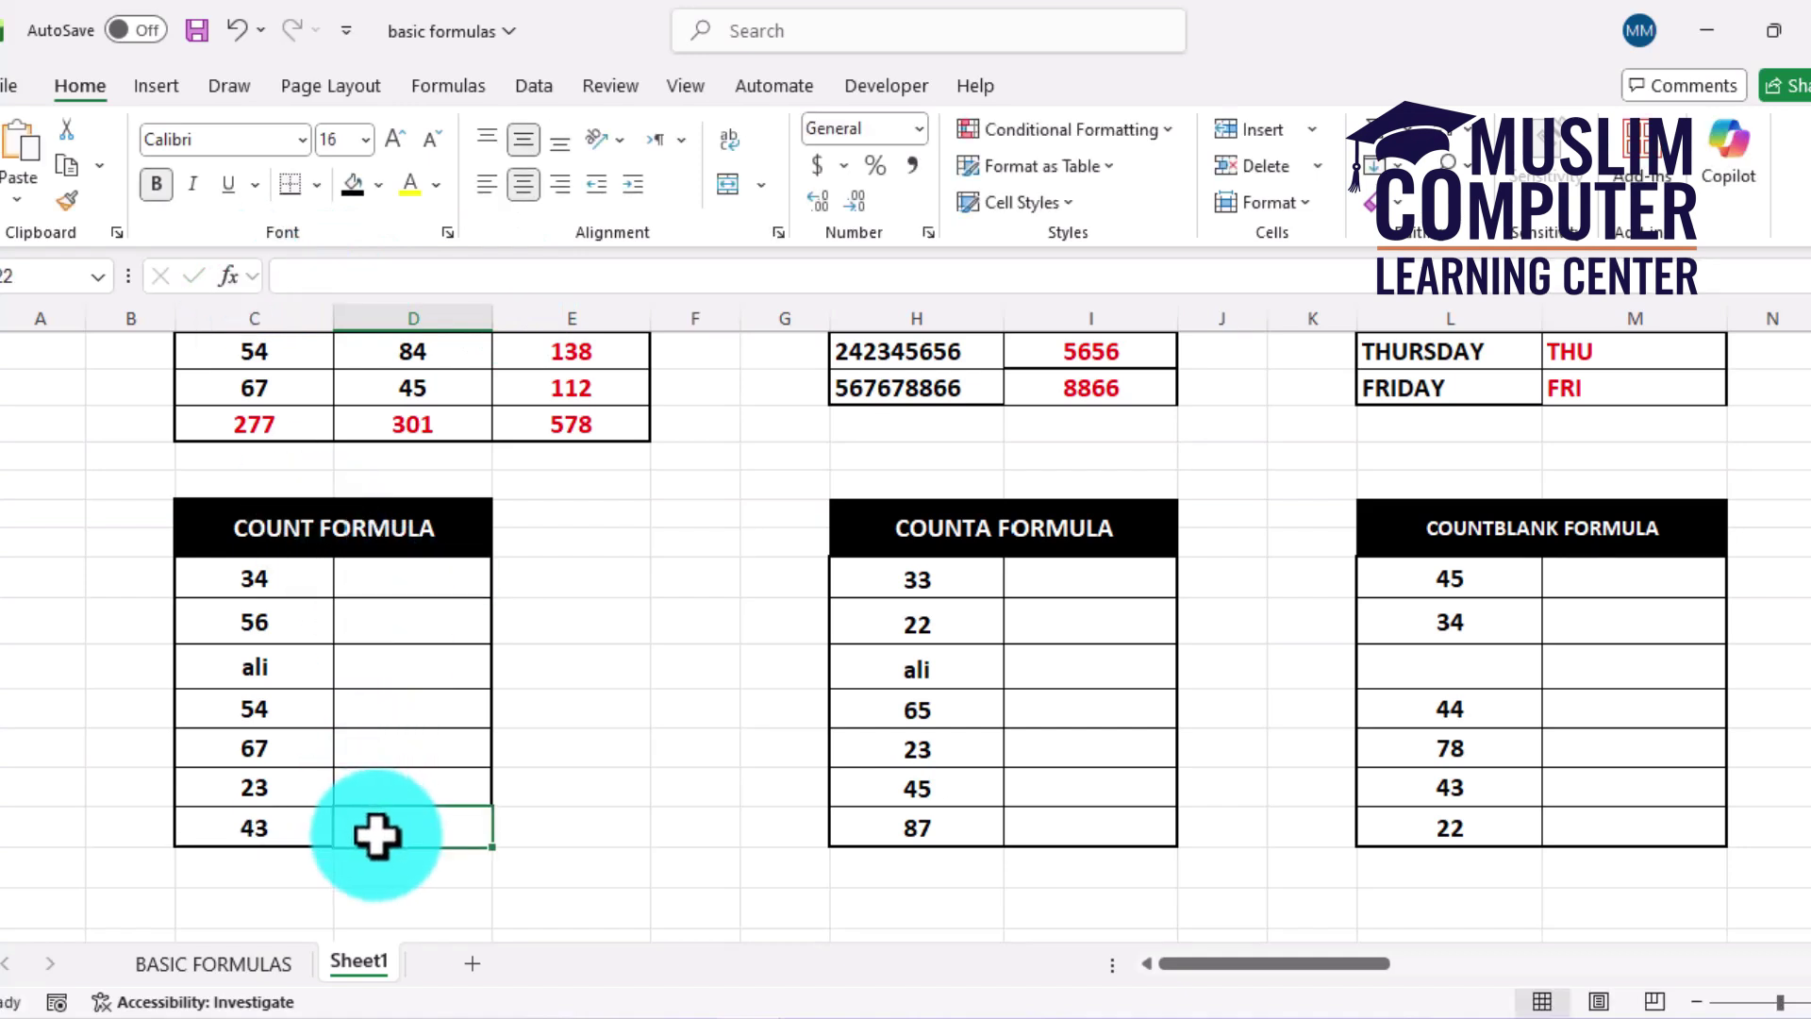
text(=COU)
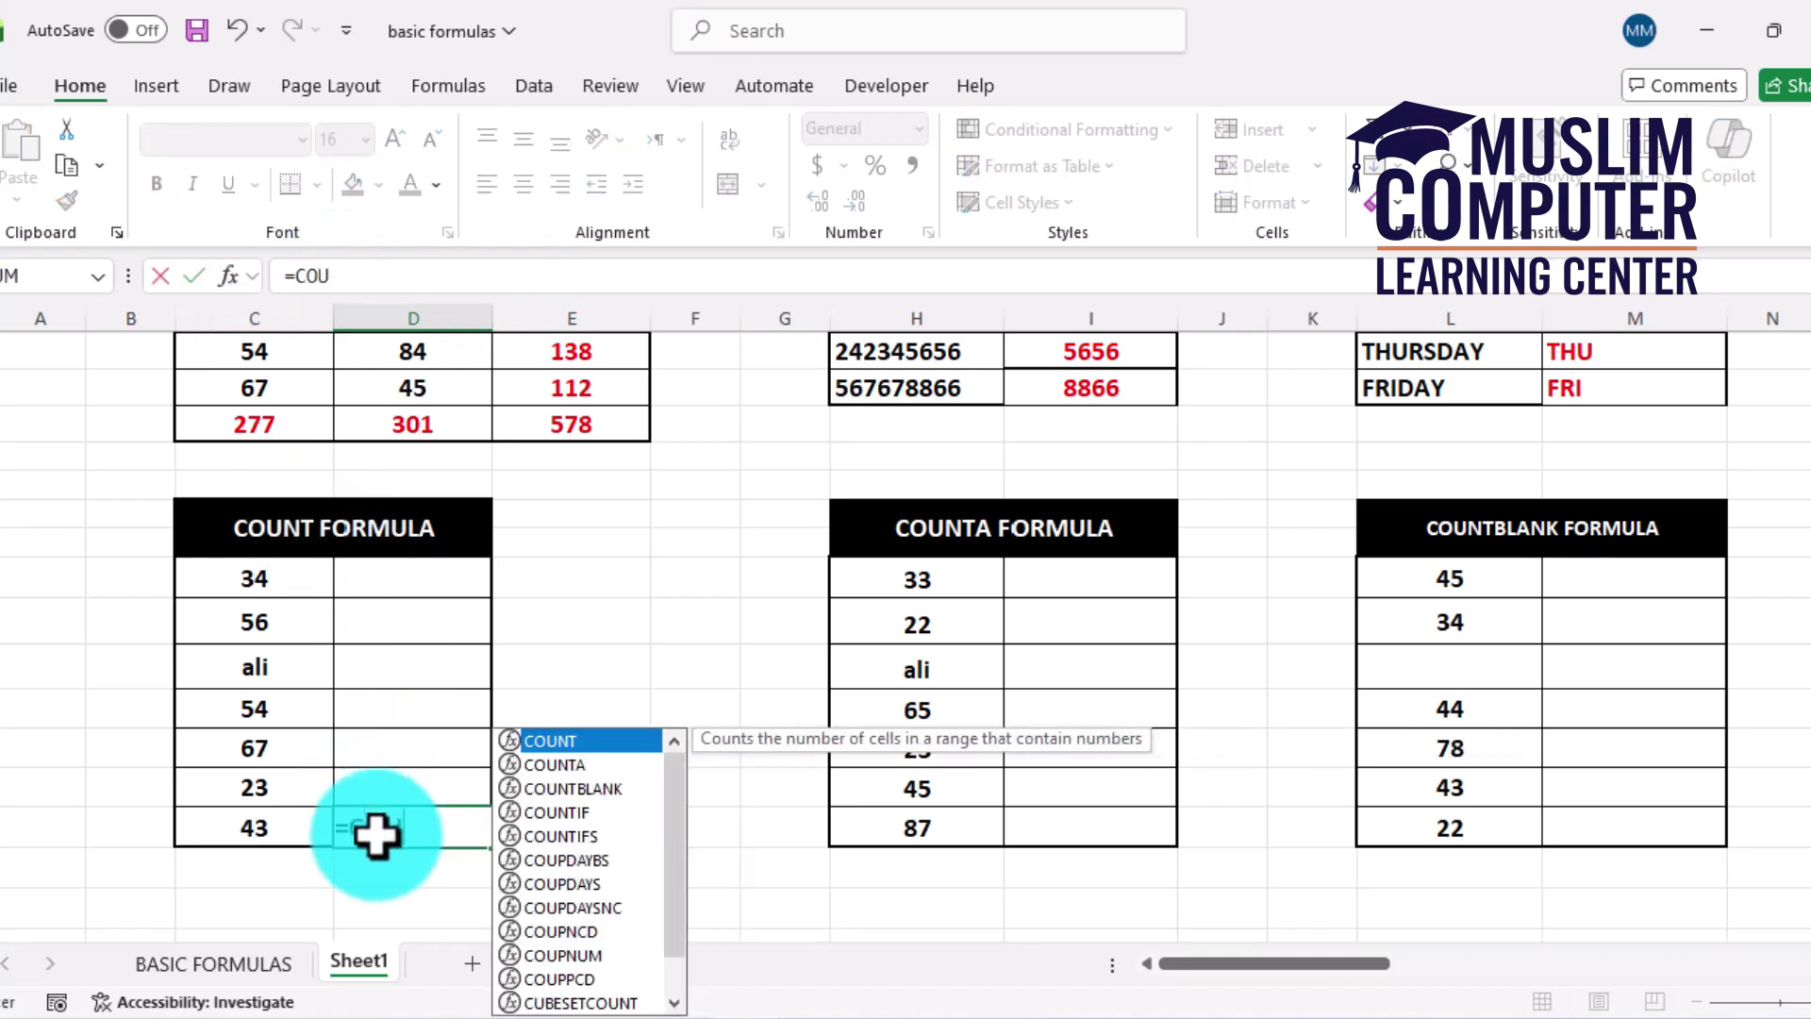
text(NT()
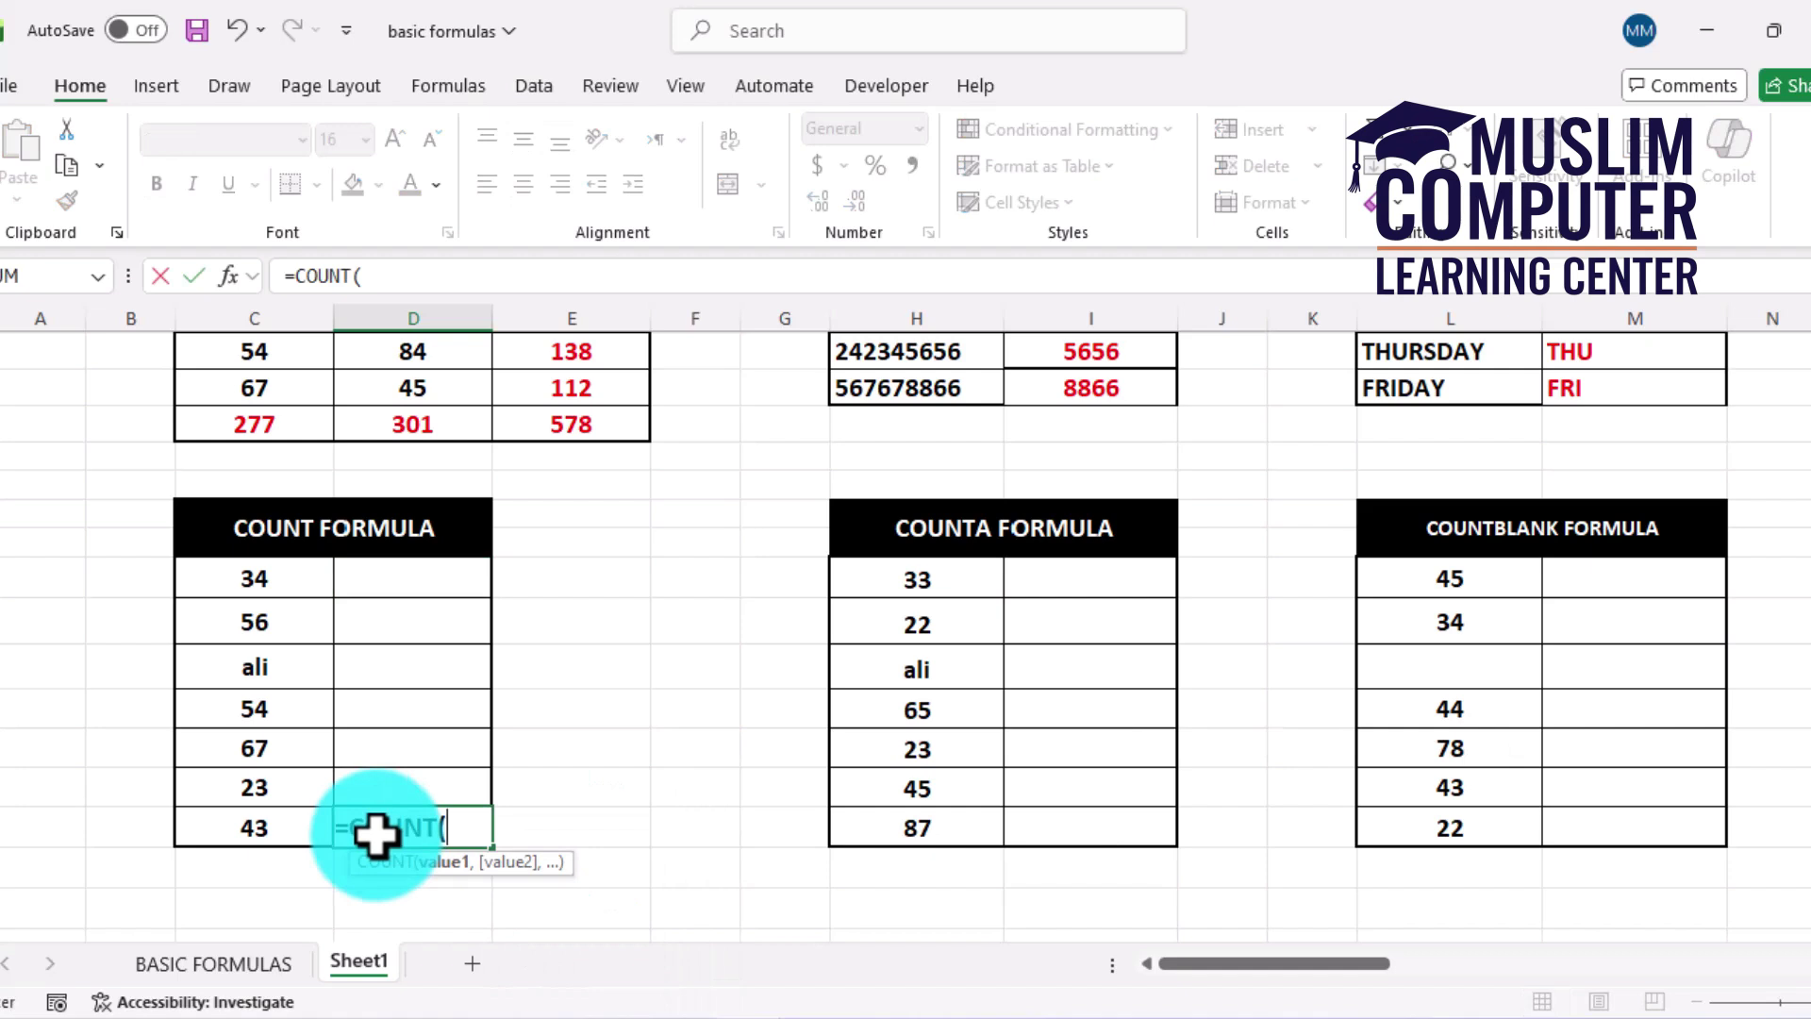
drag(239, 578, 243, 823)
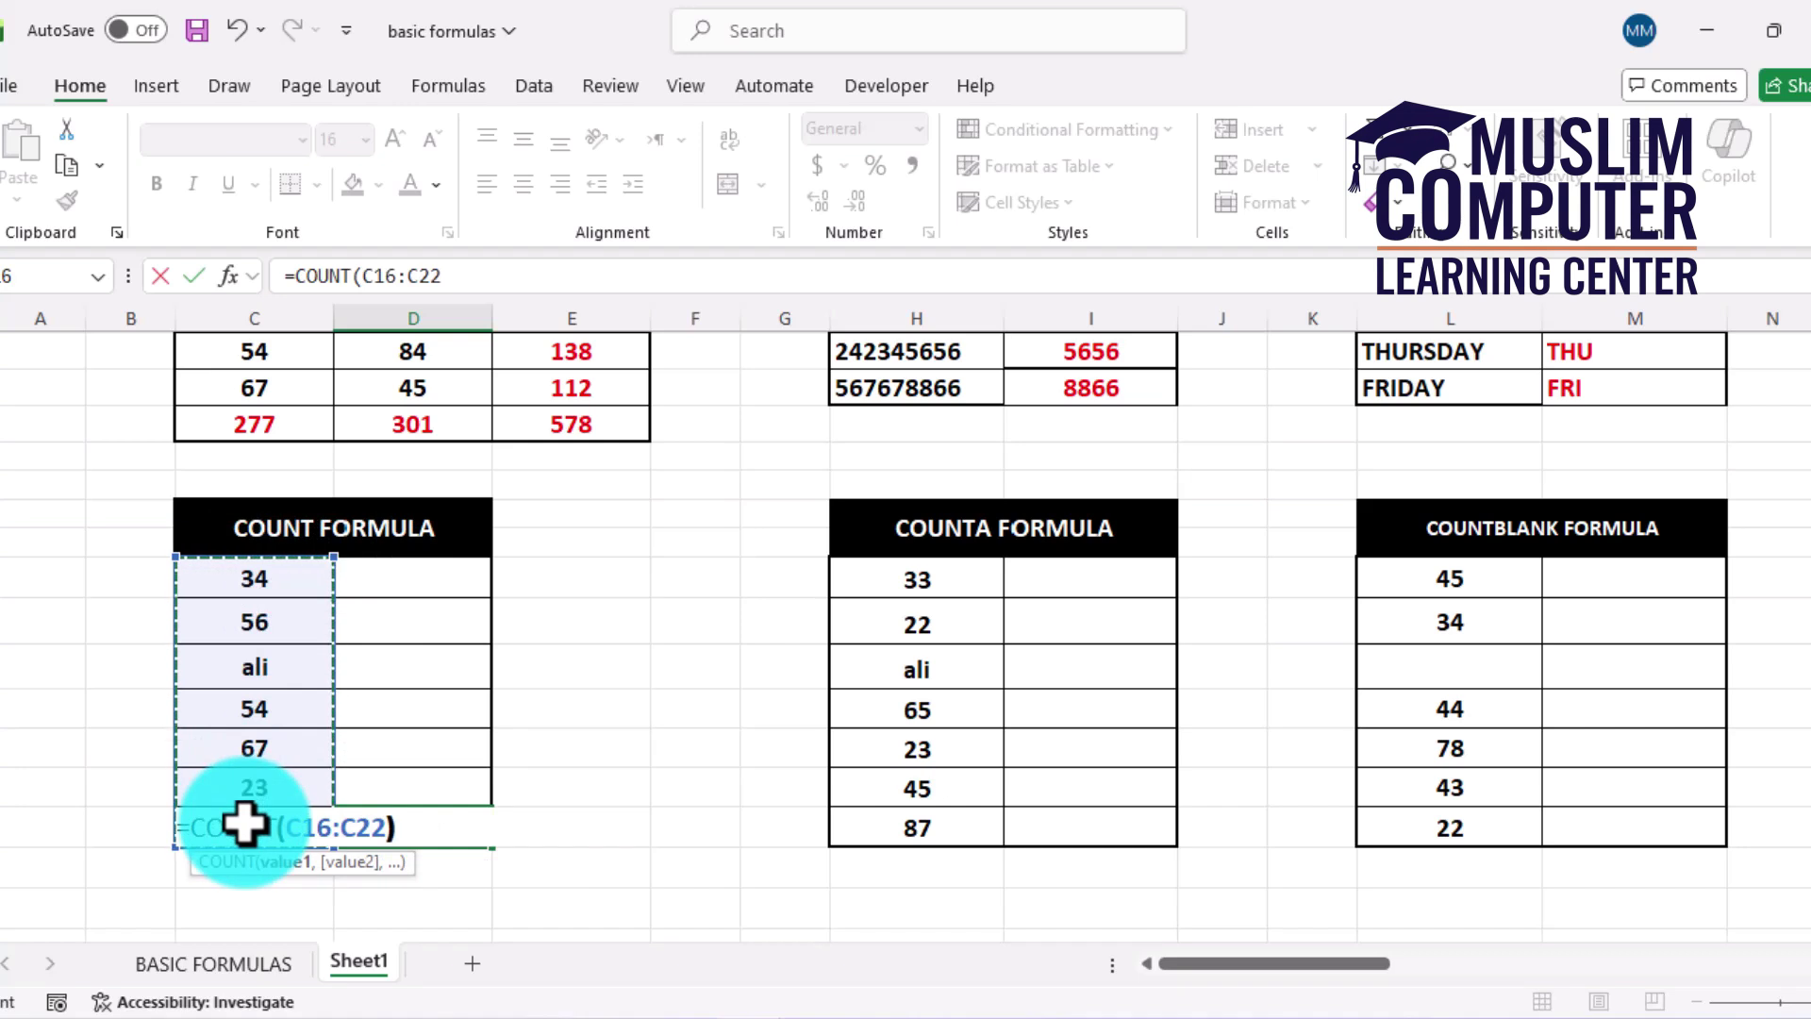
text())
key(Return)
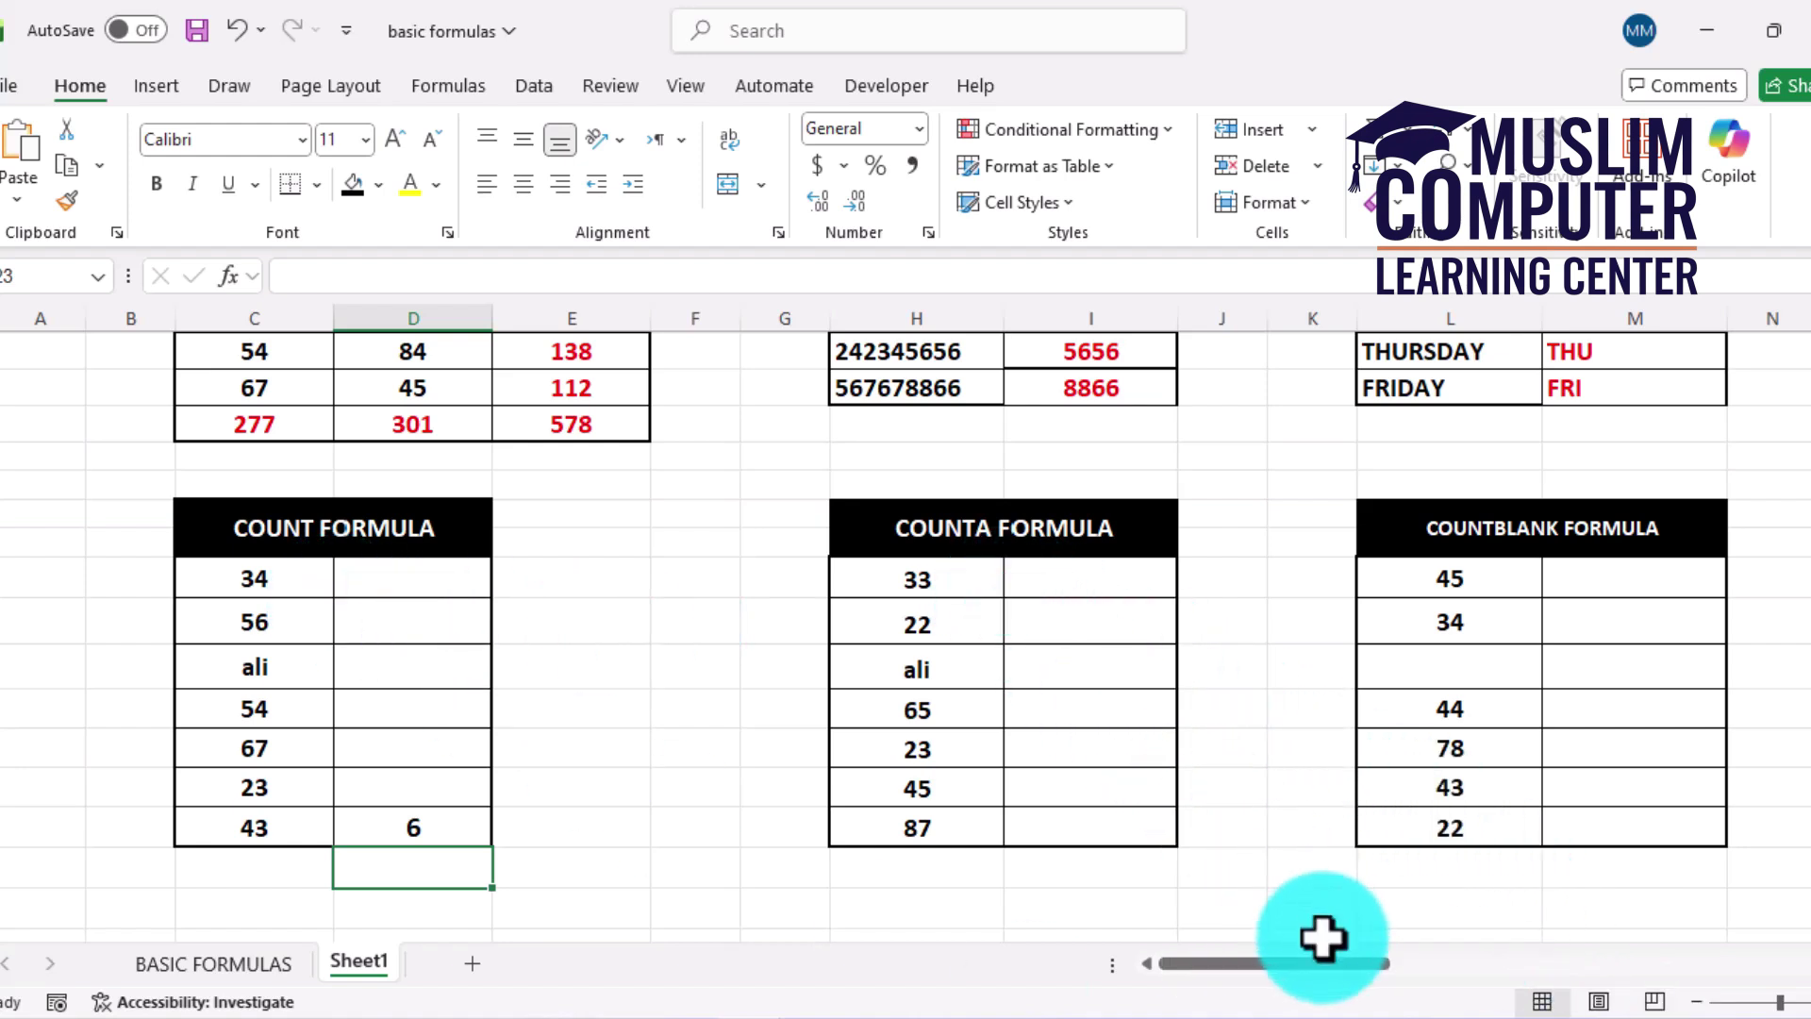
Step: Count the non-empty entries in the COUNTA FORMULA table with =COUNTA(H16:H22) in I22
drag(1323, 963, 1359, 963)
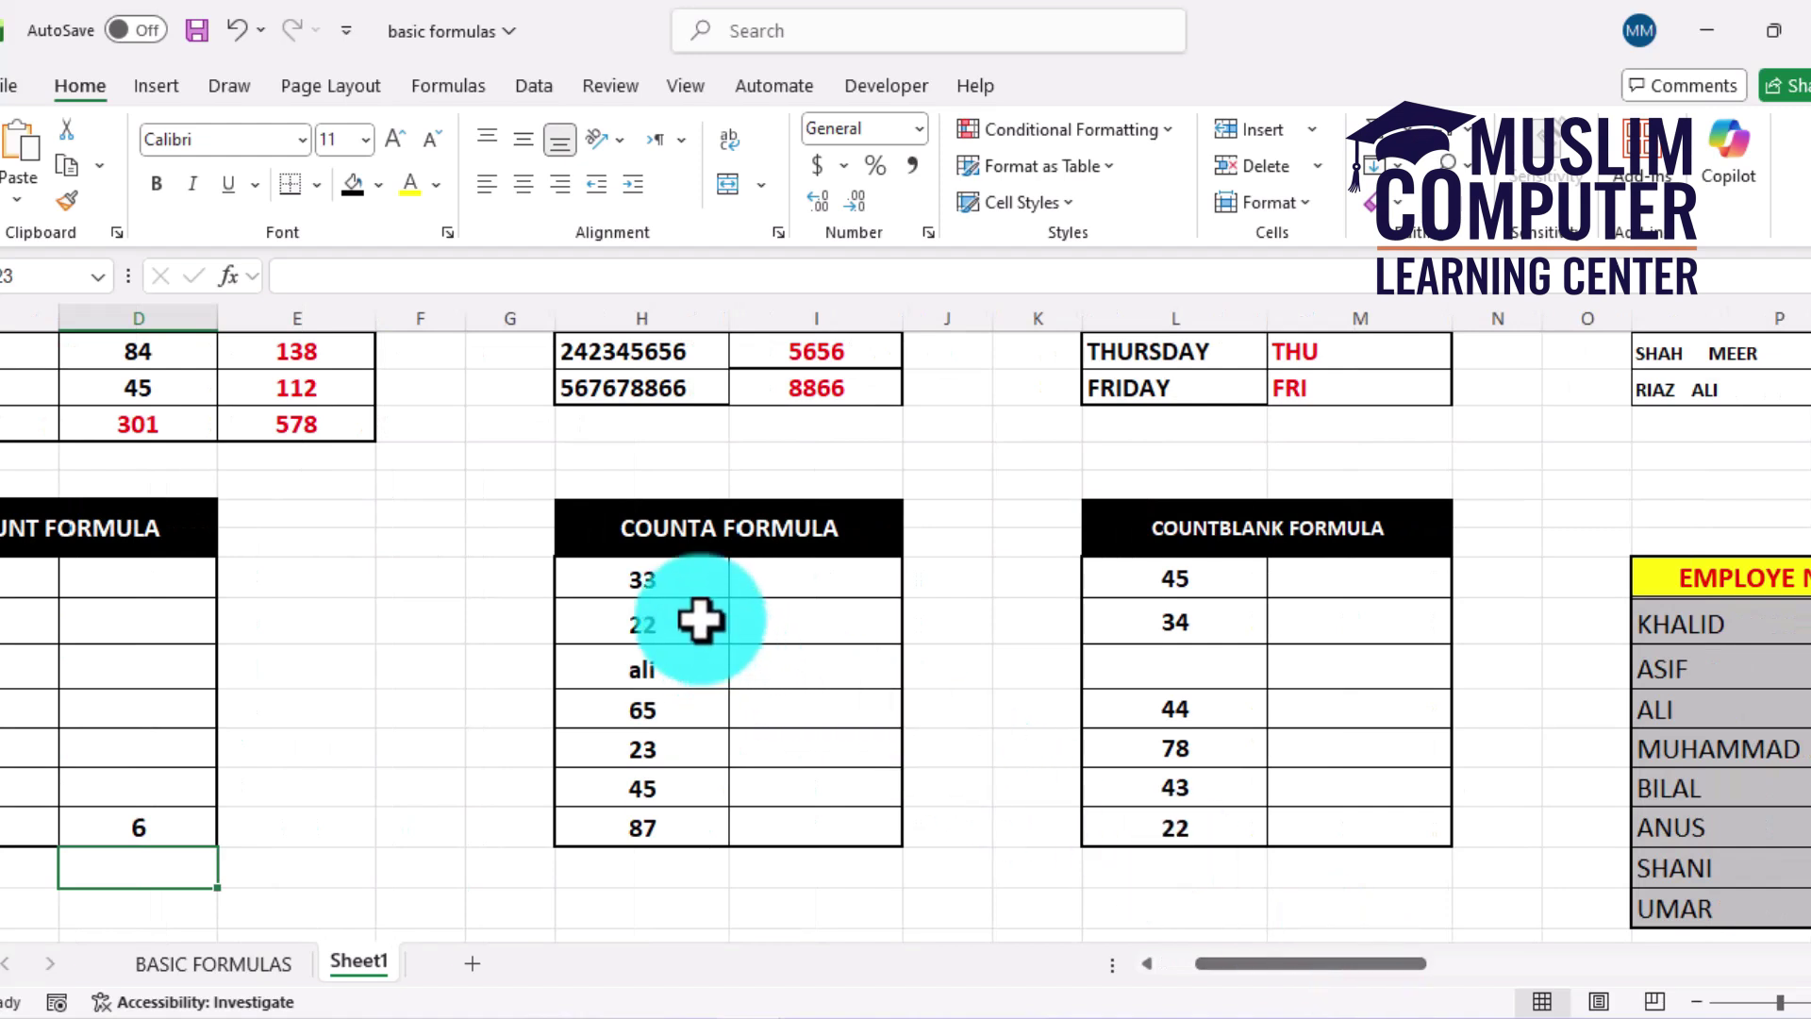
click(771, 585)
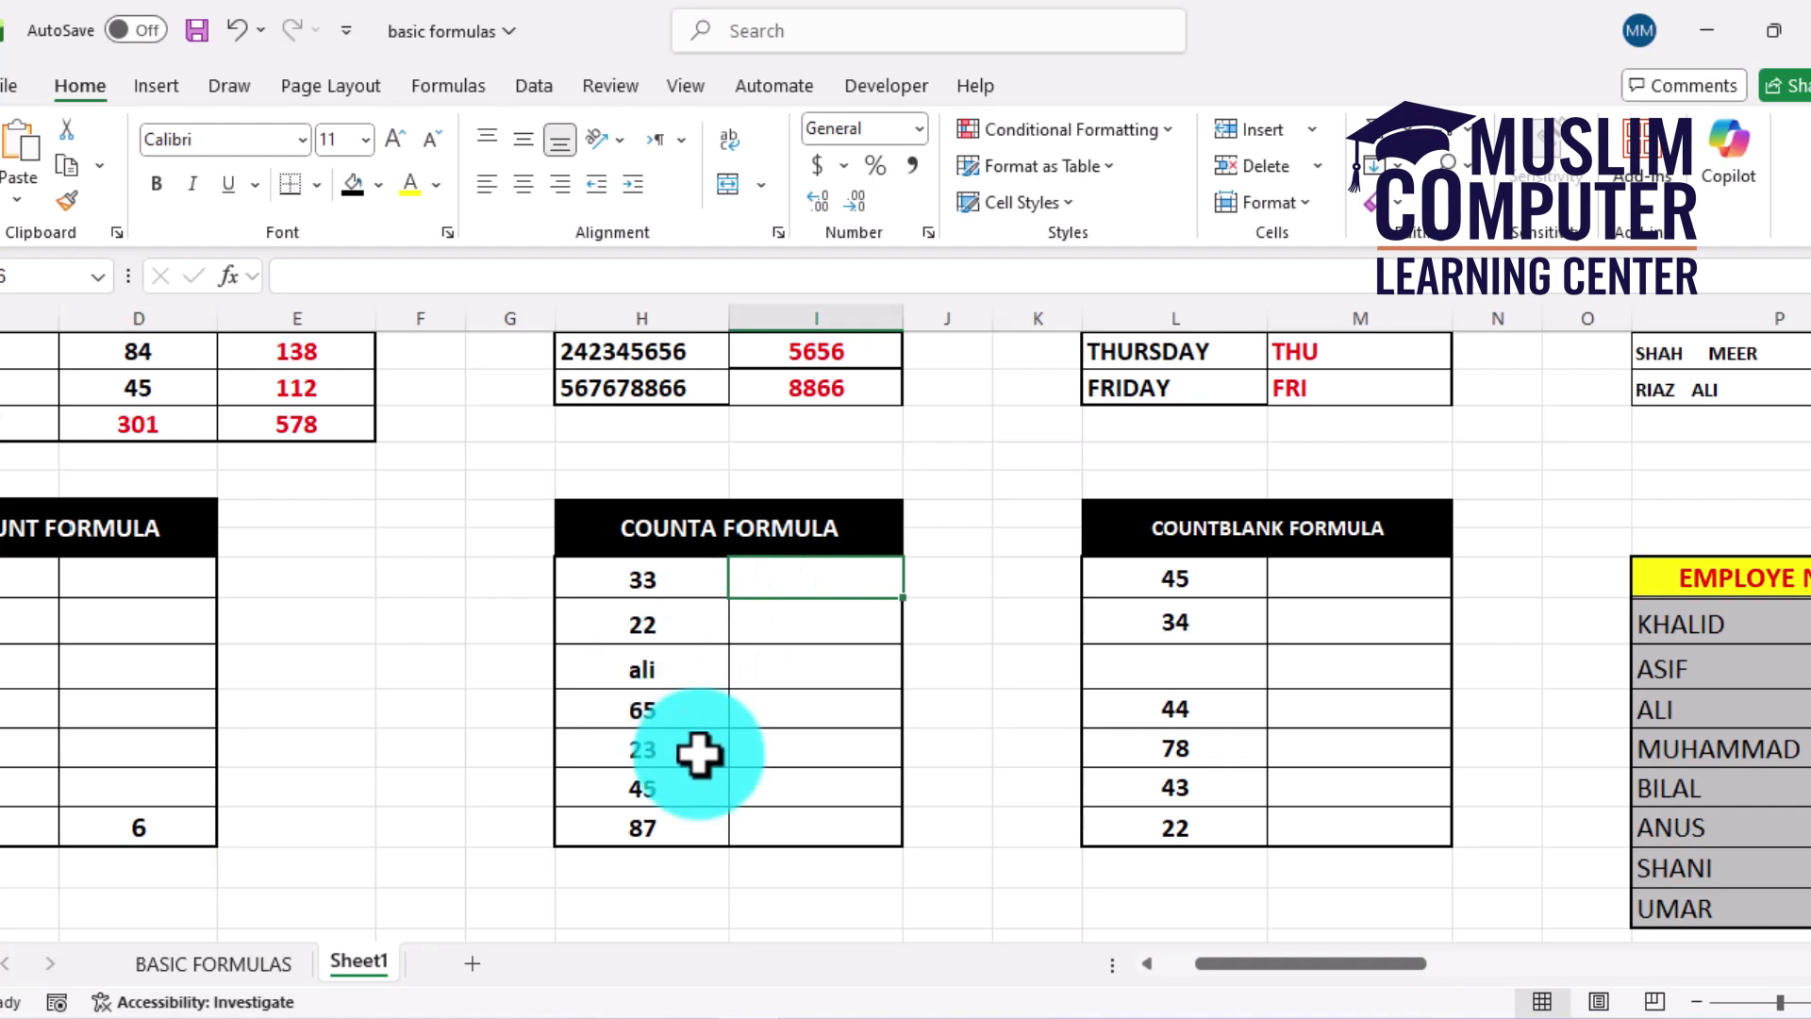
click(757, 832)
text(=COUNT)
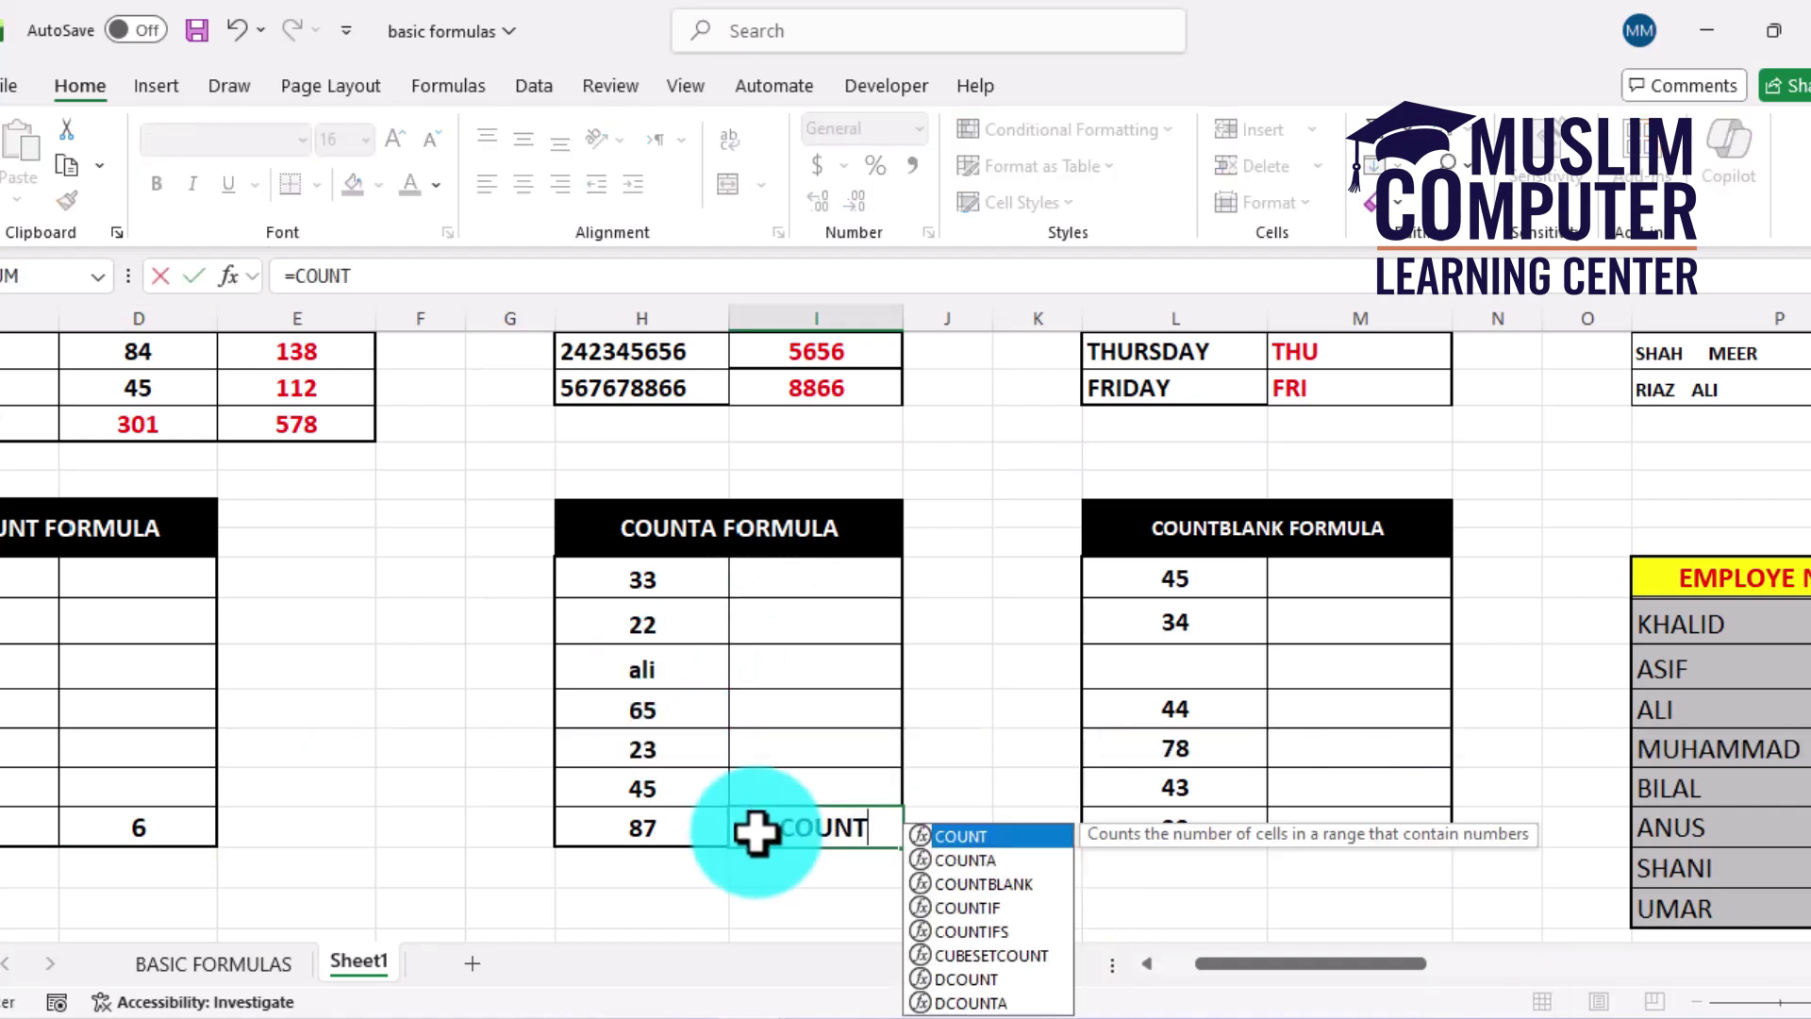
text(A()
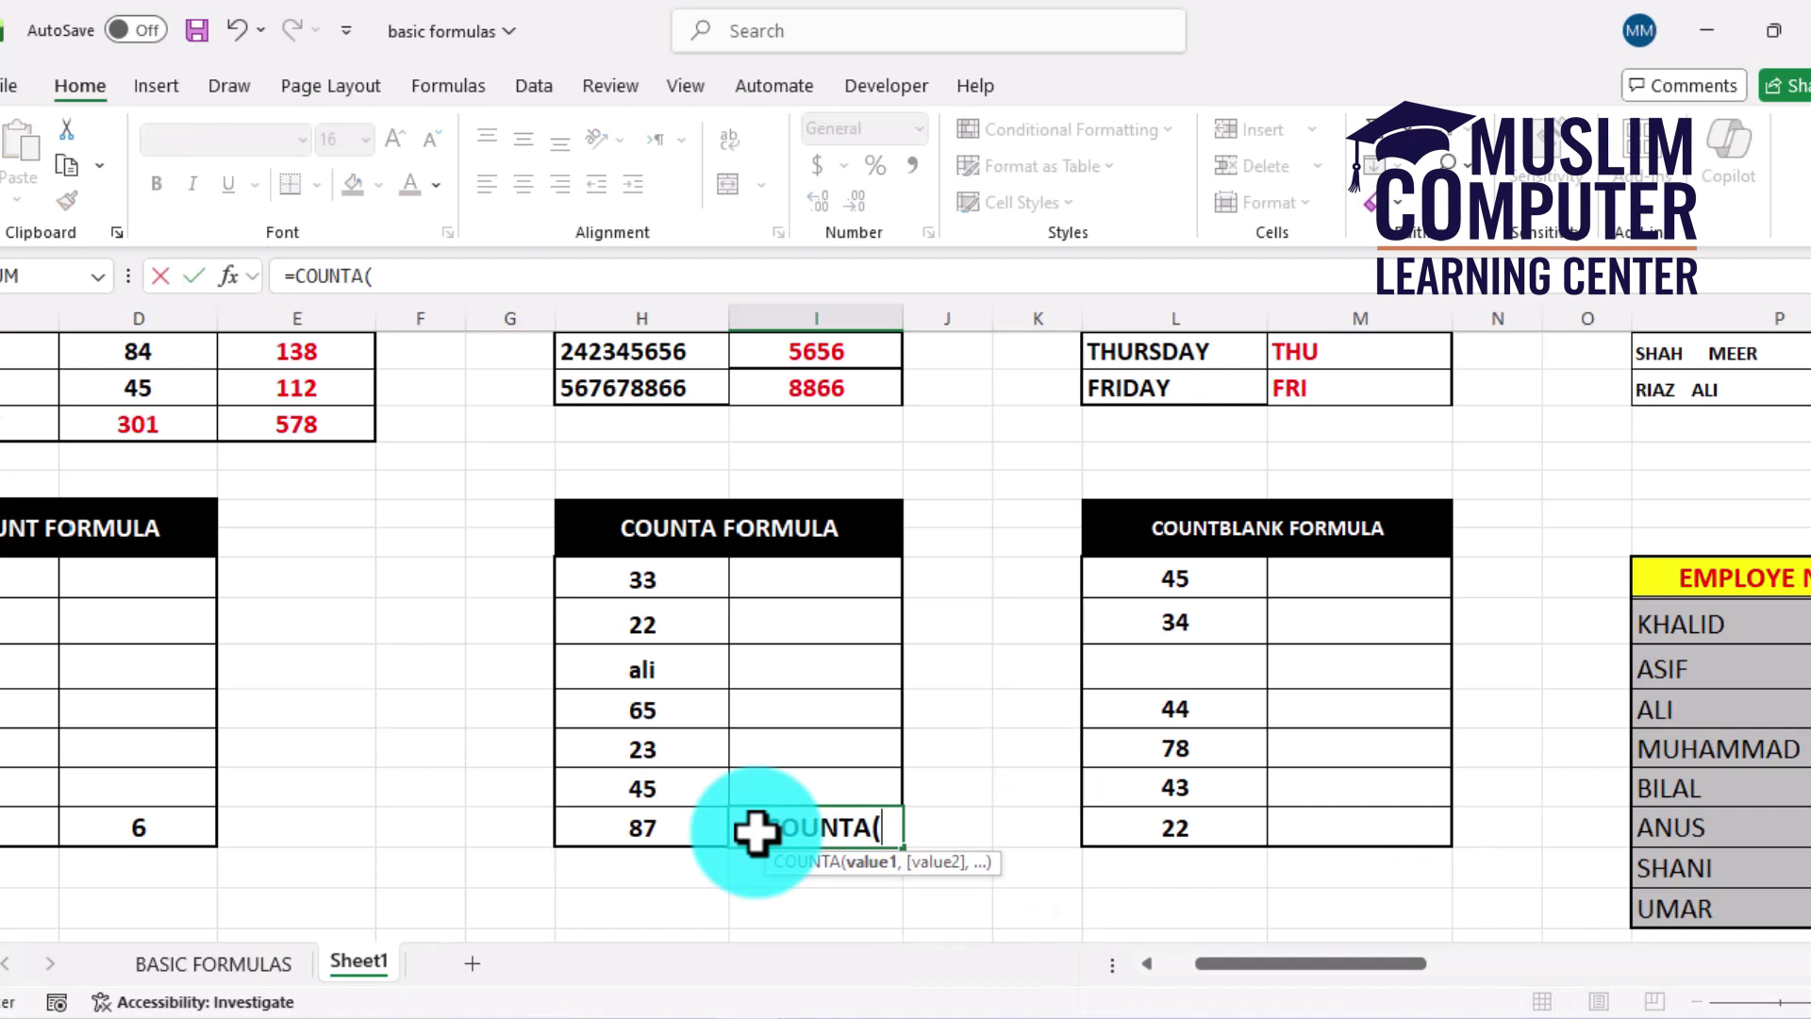
drag(683, 592, 666, 826)
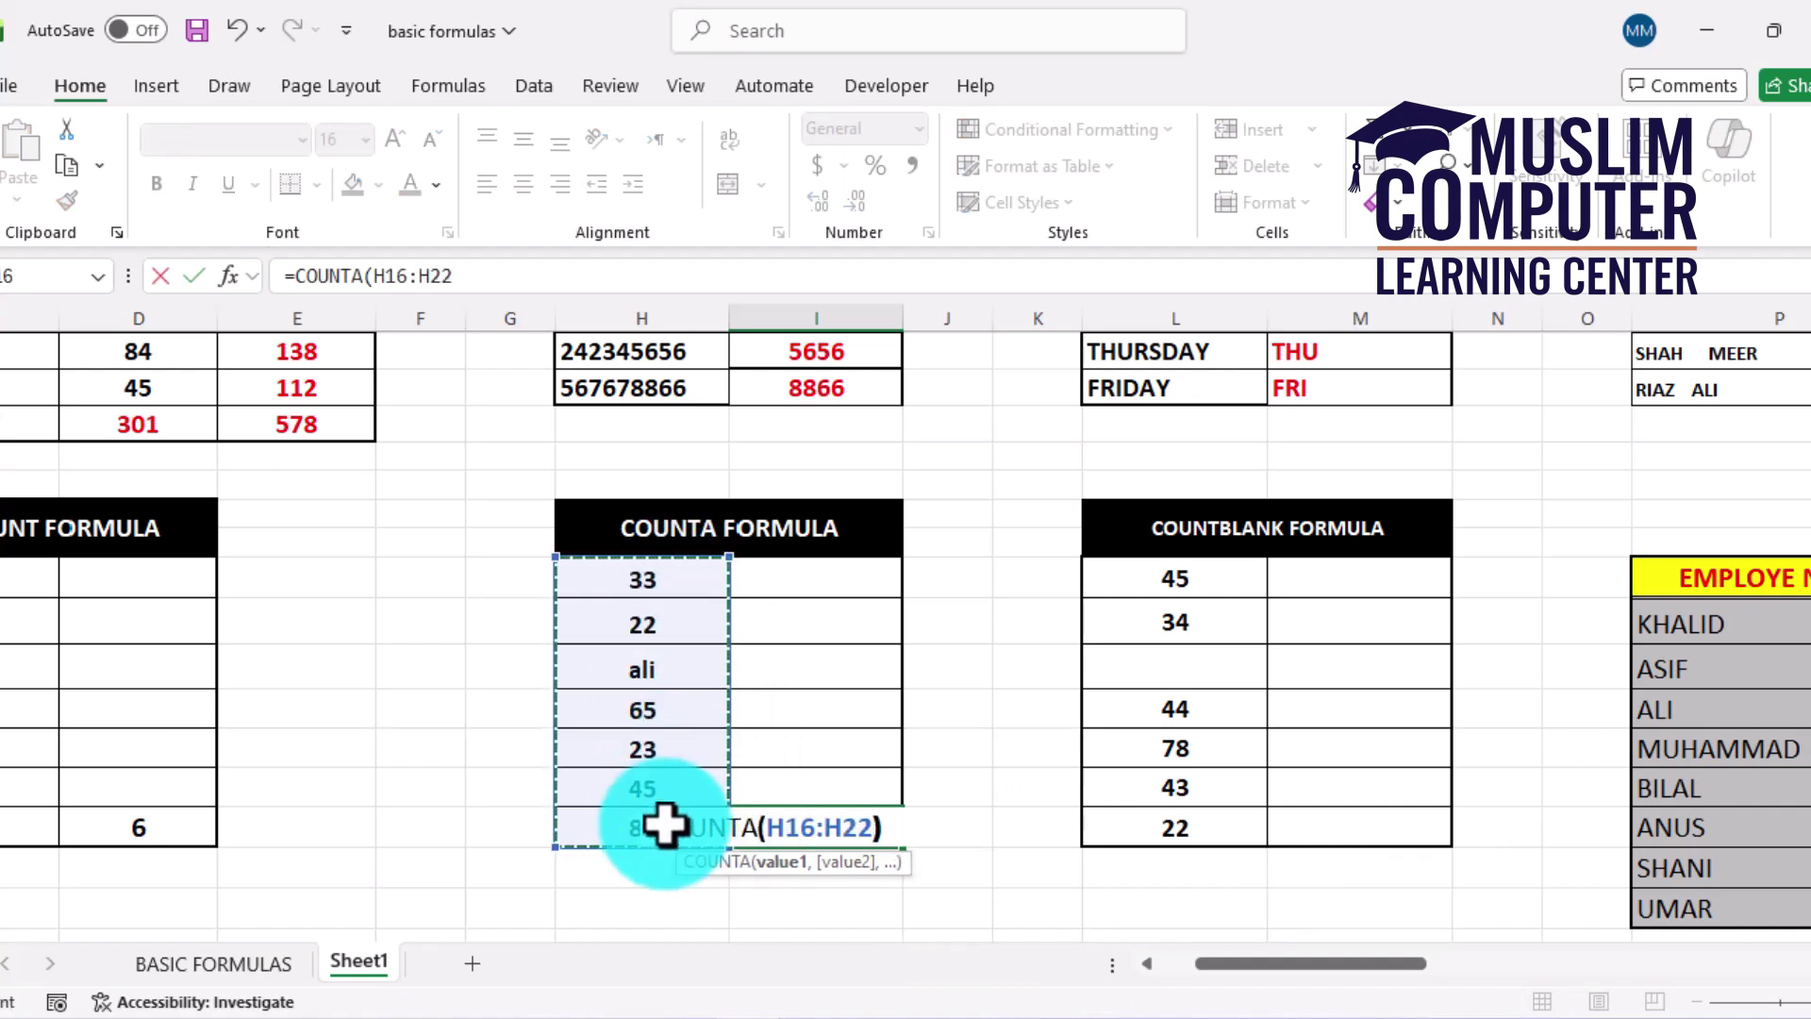
key(Return)
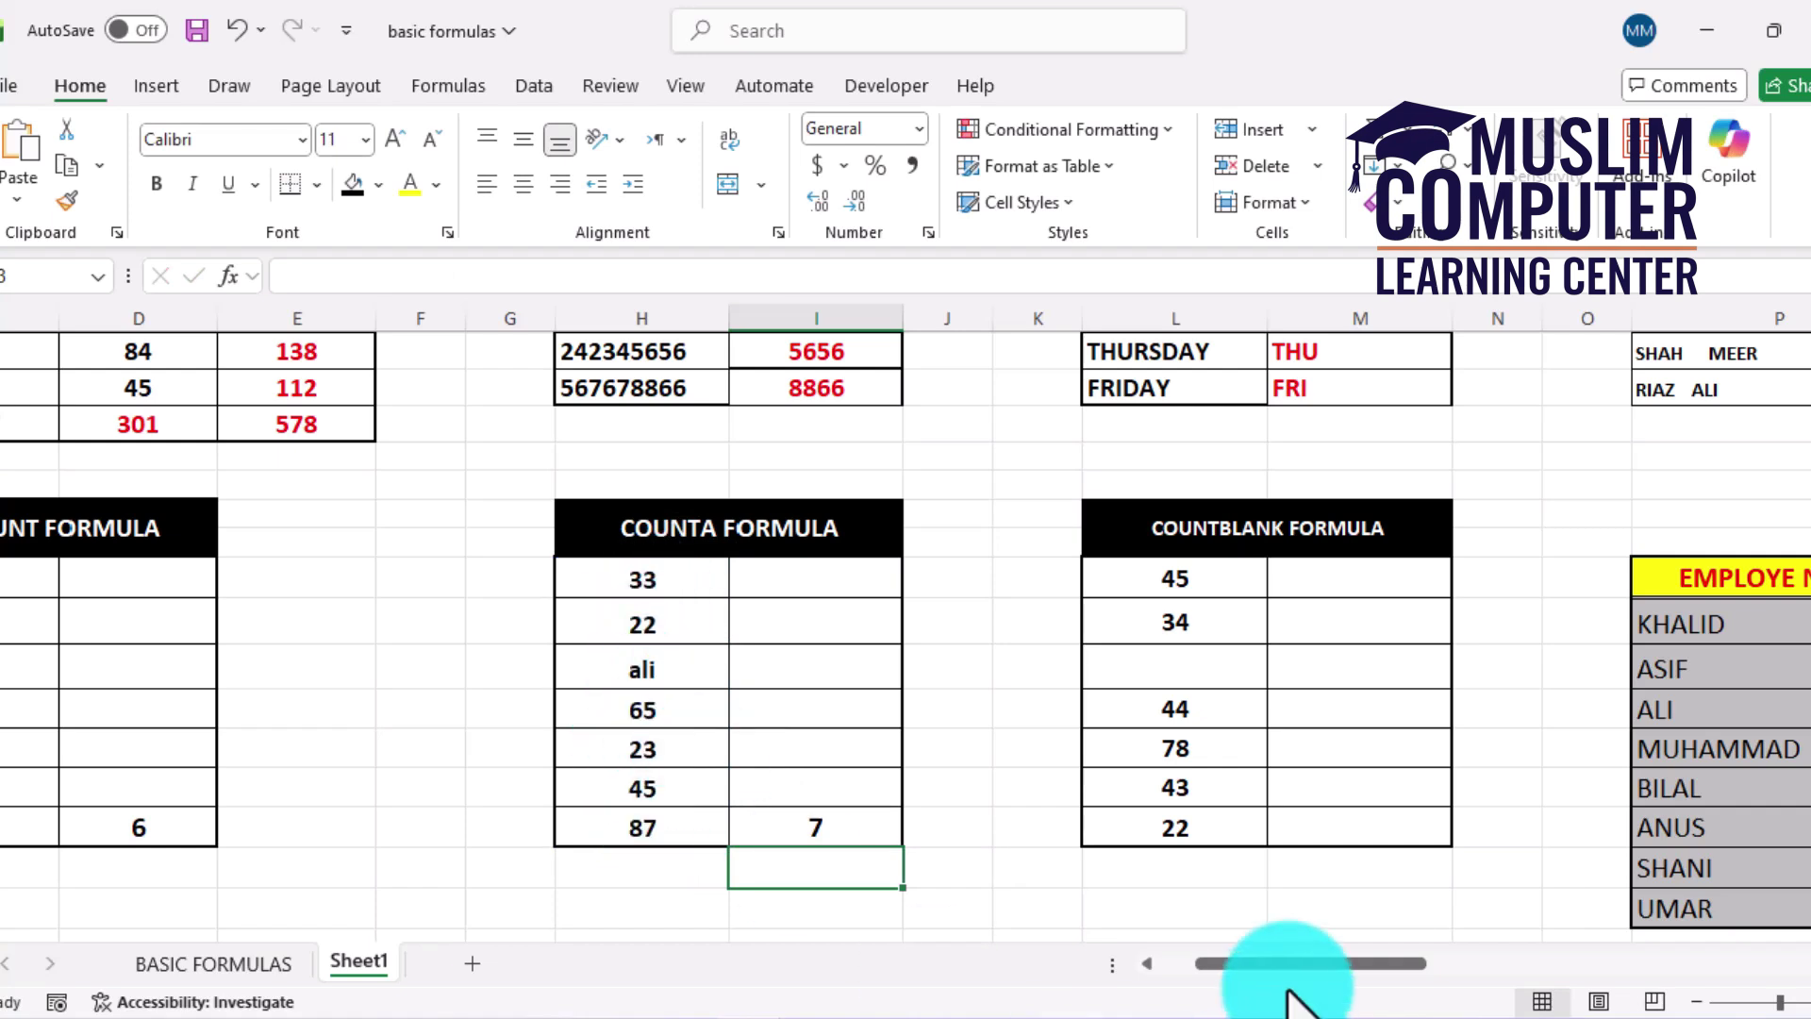
drag(1294, 961, 1419, 966)
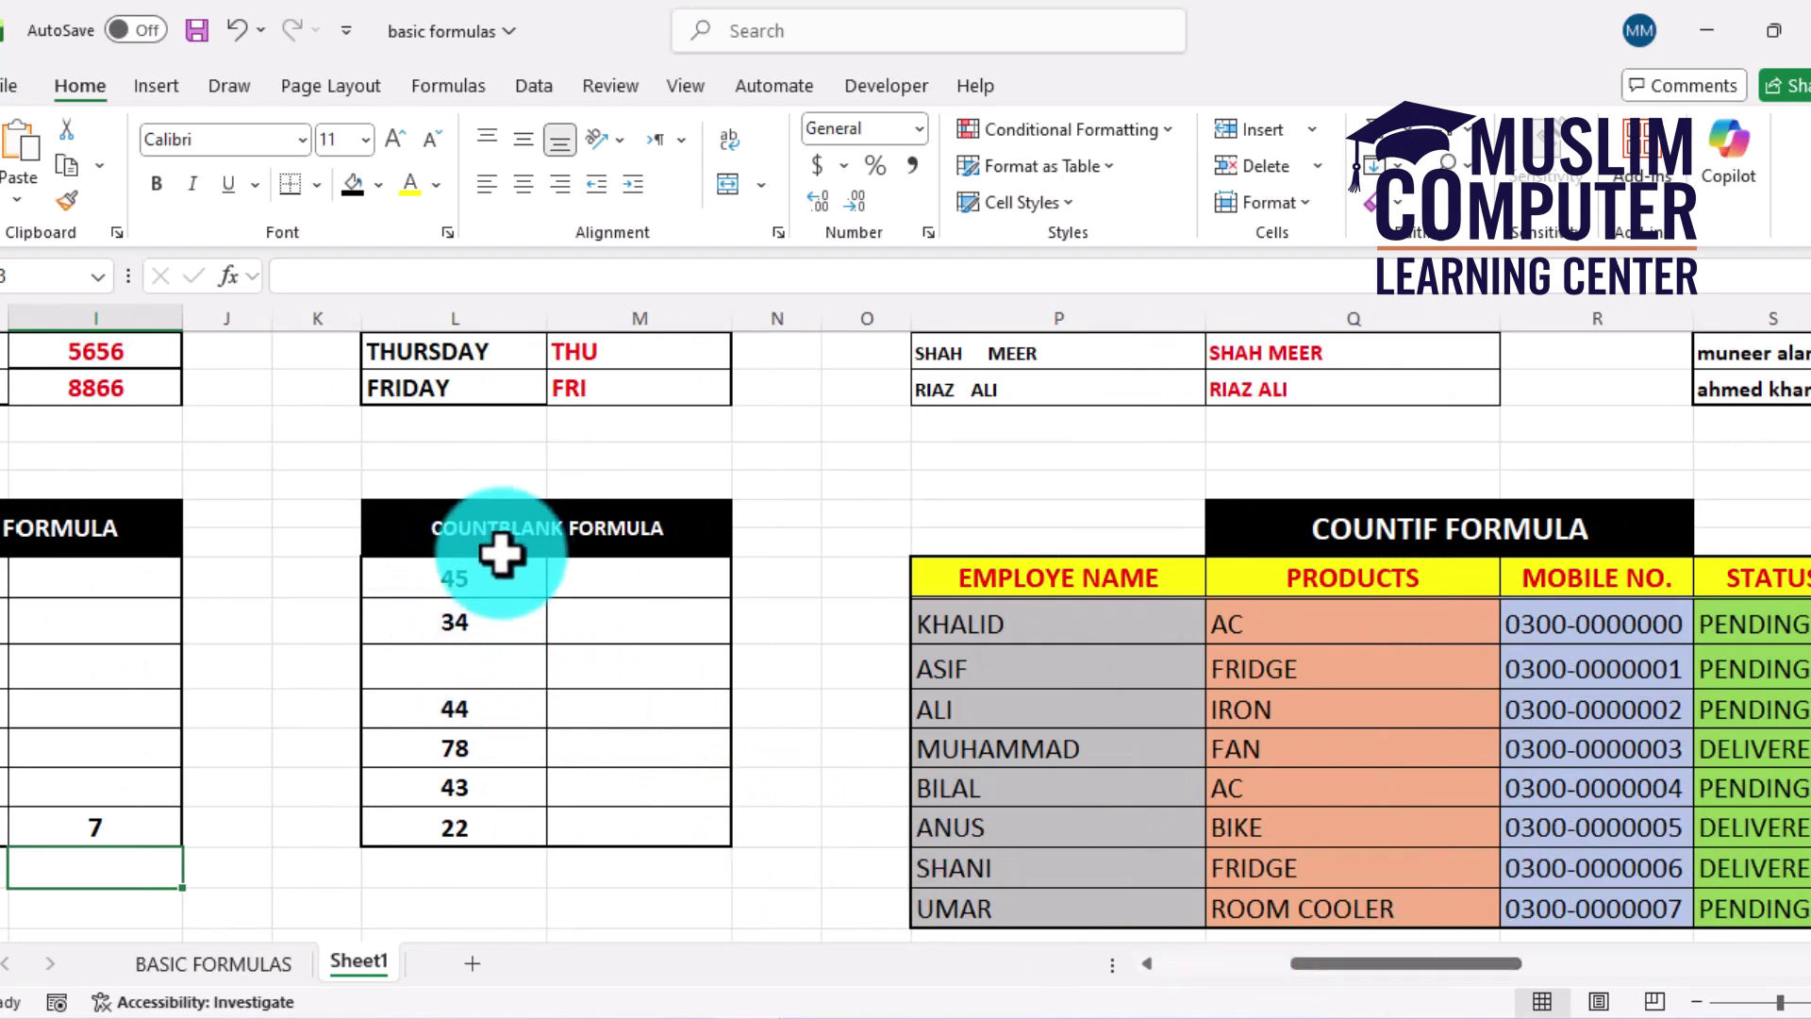
click(463, 668)
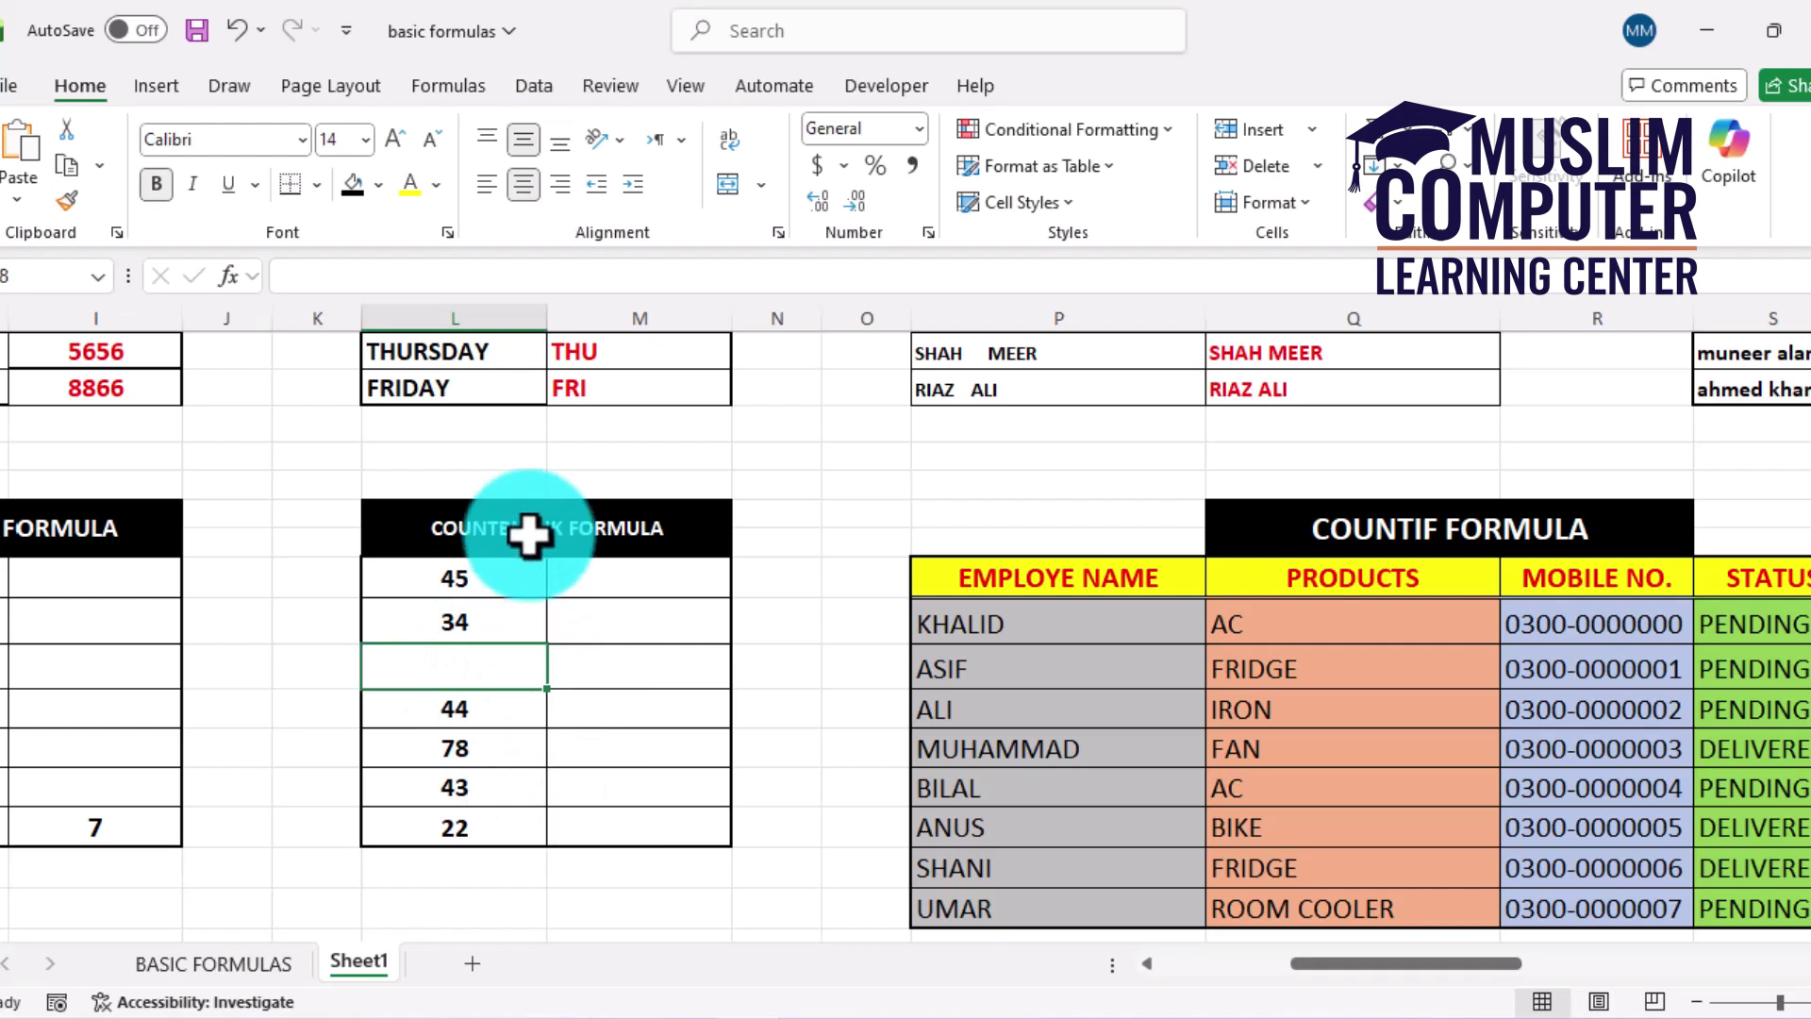
click(617, 828)
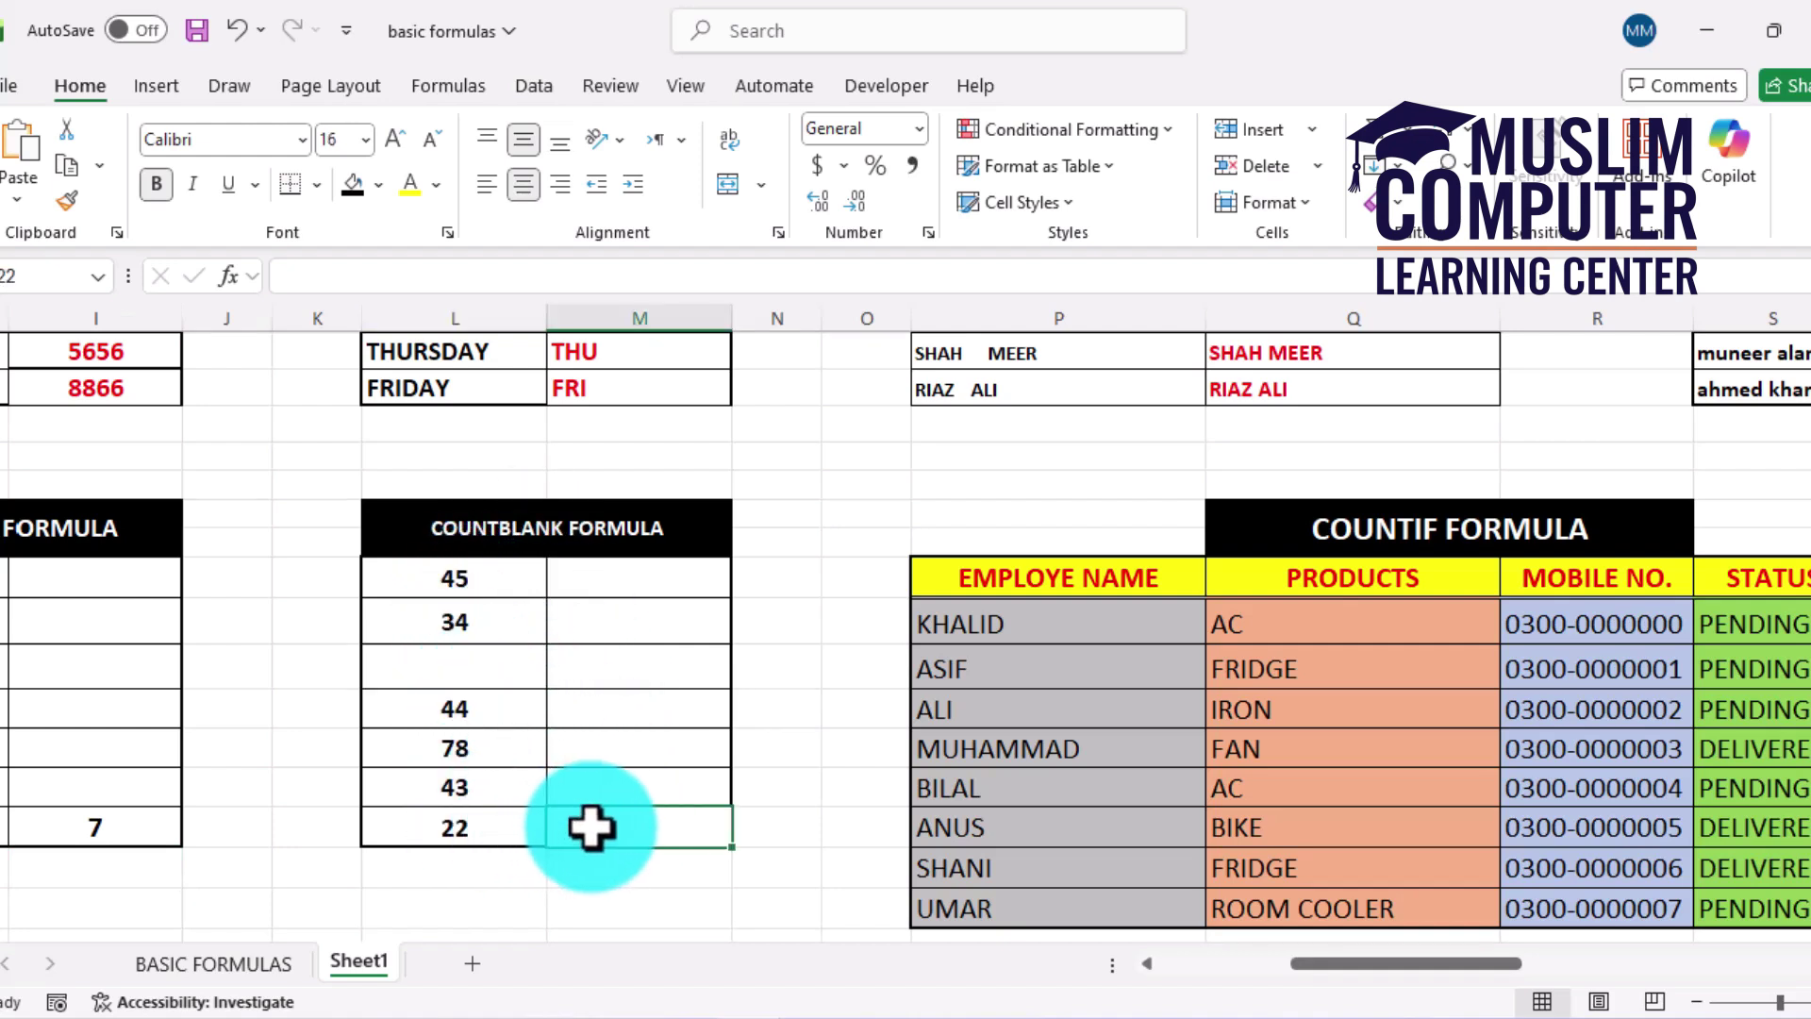
text(=)
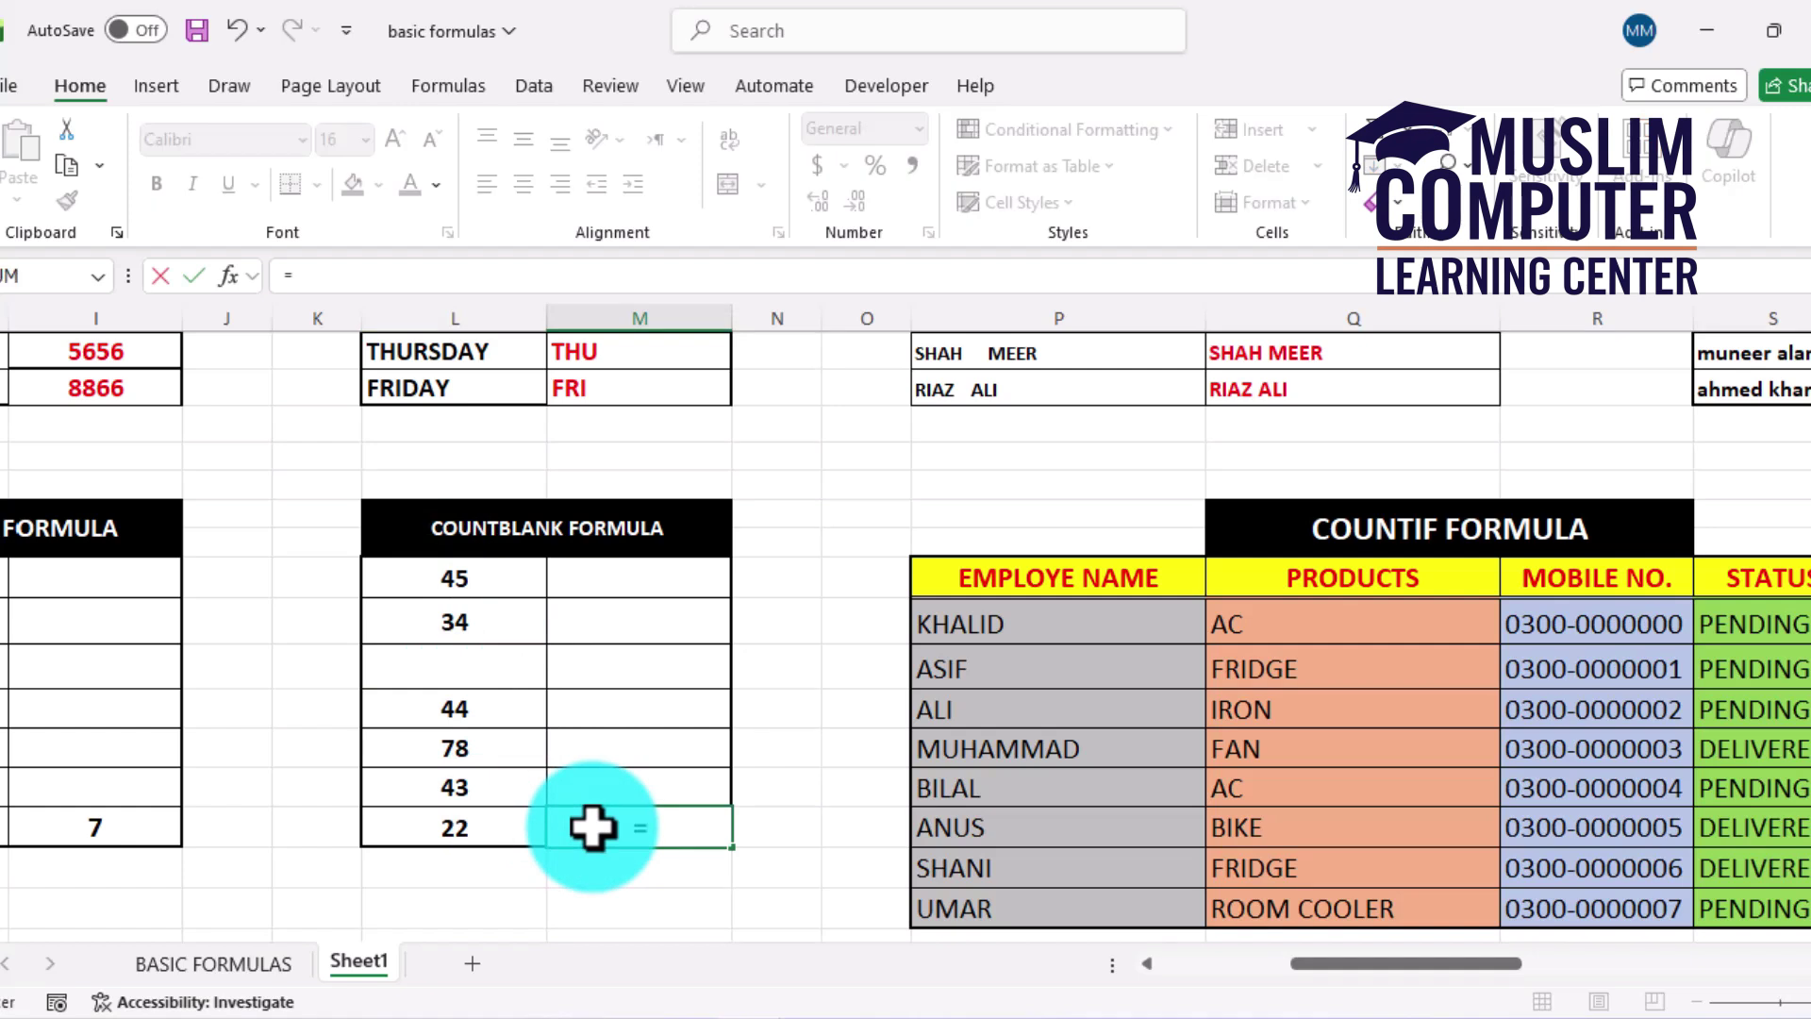
text(COUNTB;)
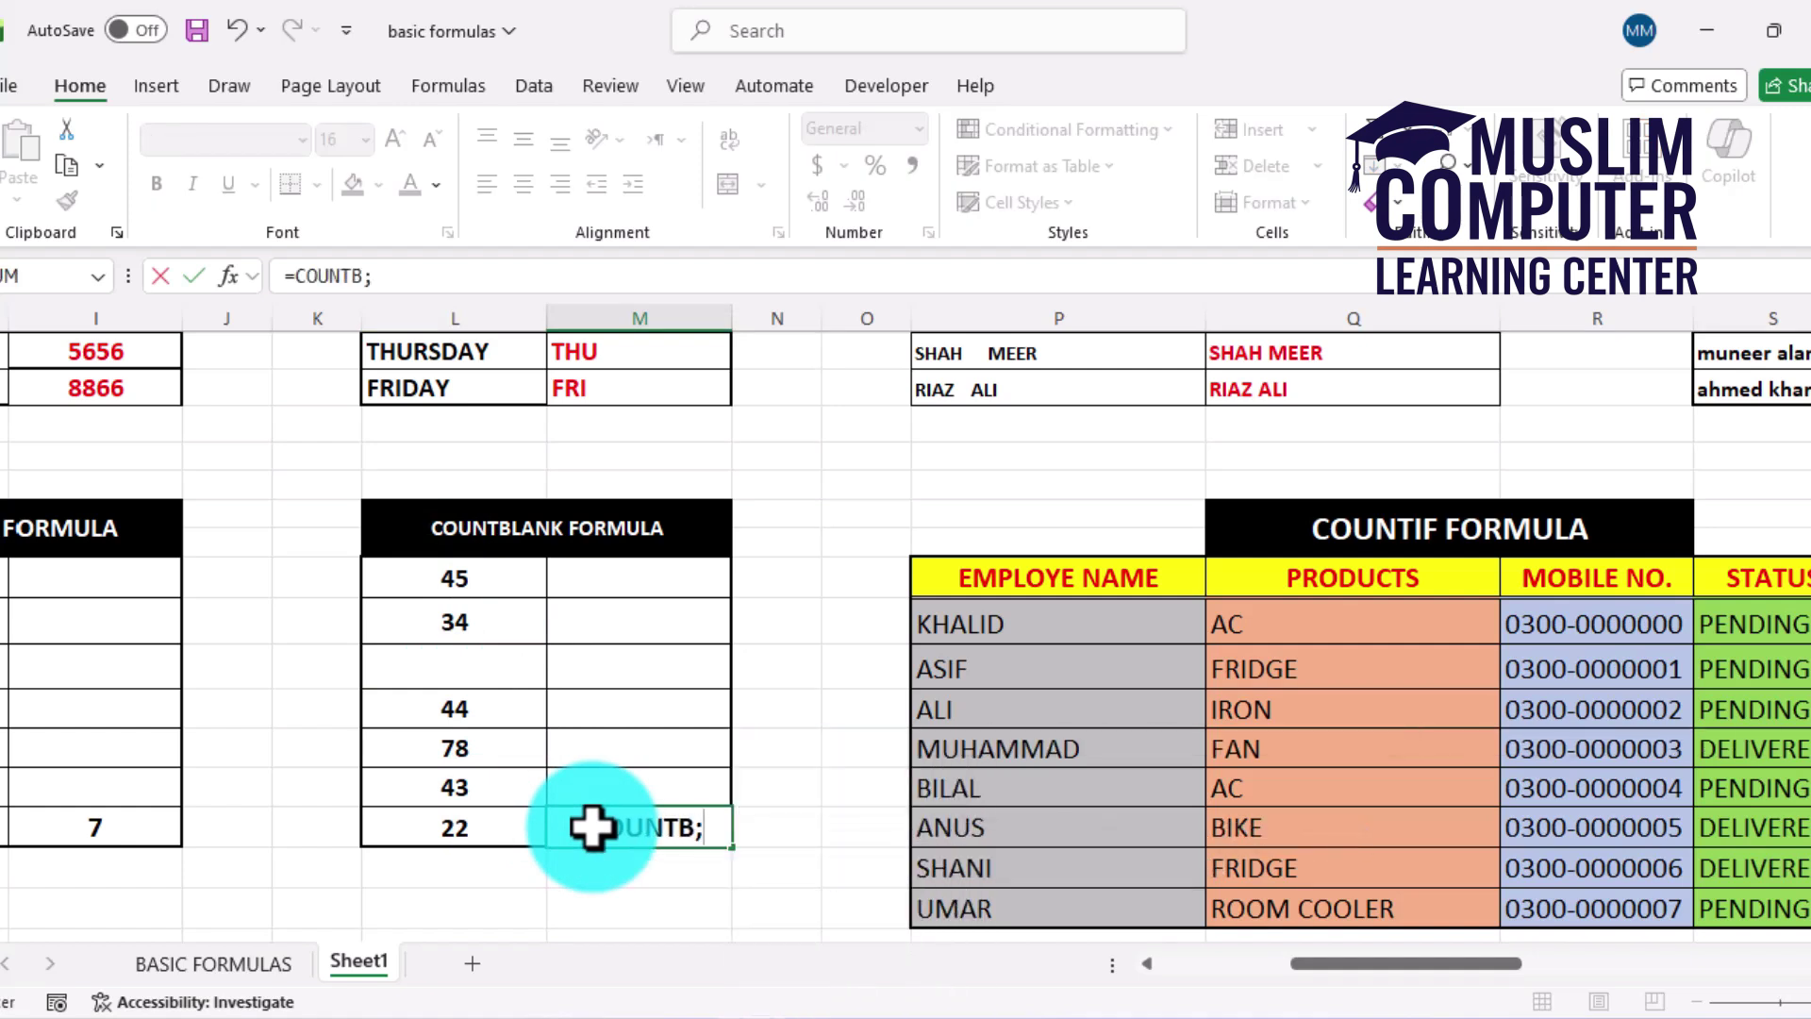
key(BackSpace)
text(LAN)
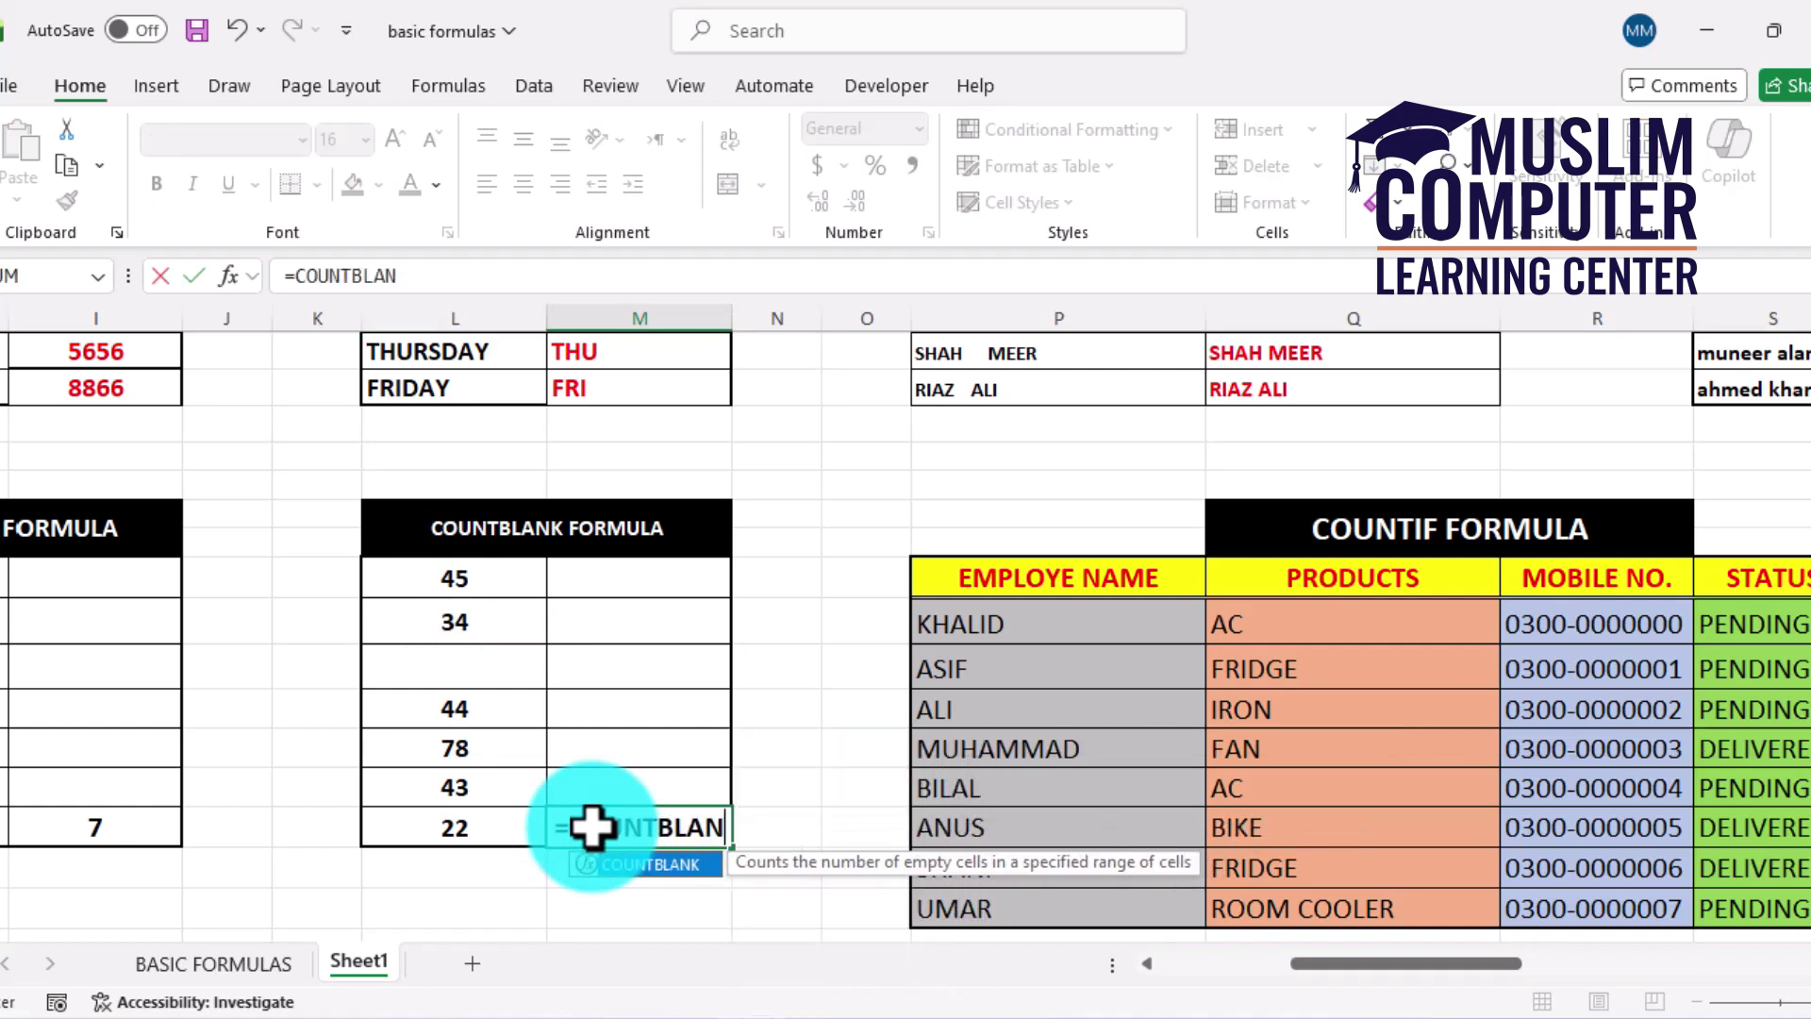
text(K()
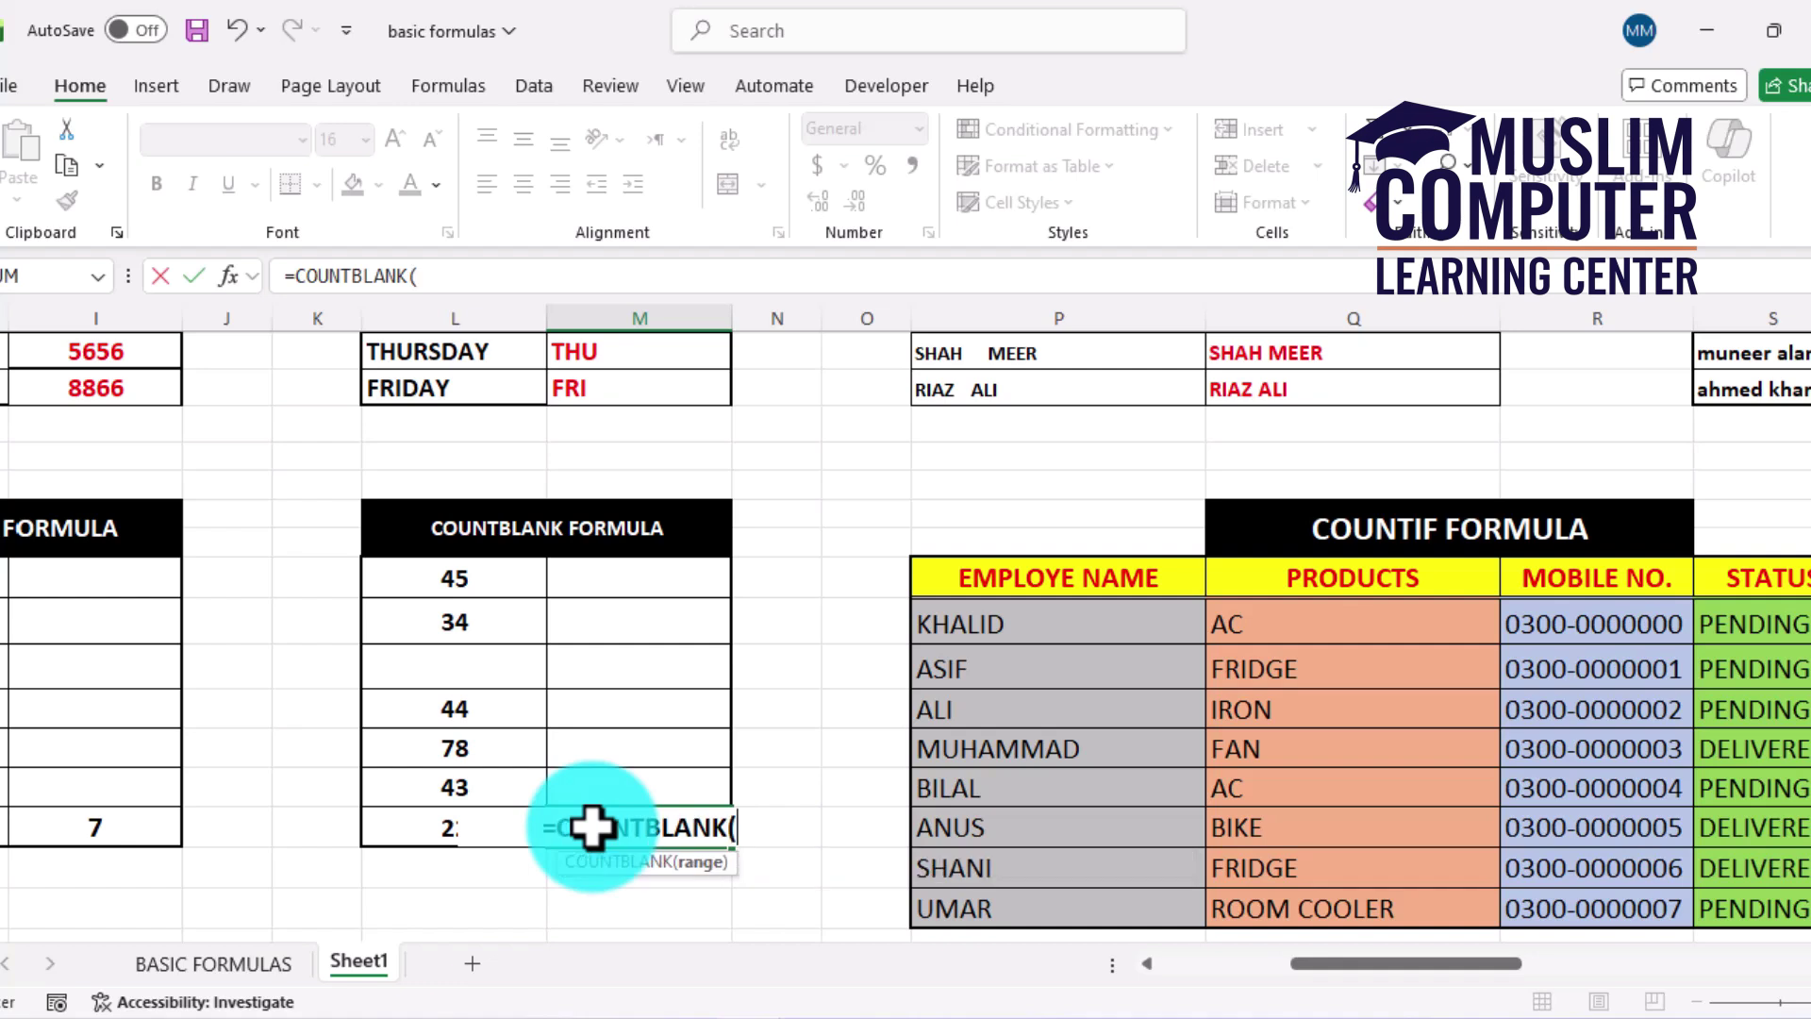
drag(484, 578, 483, 838)
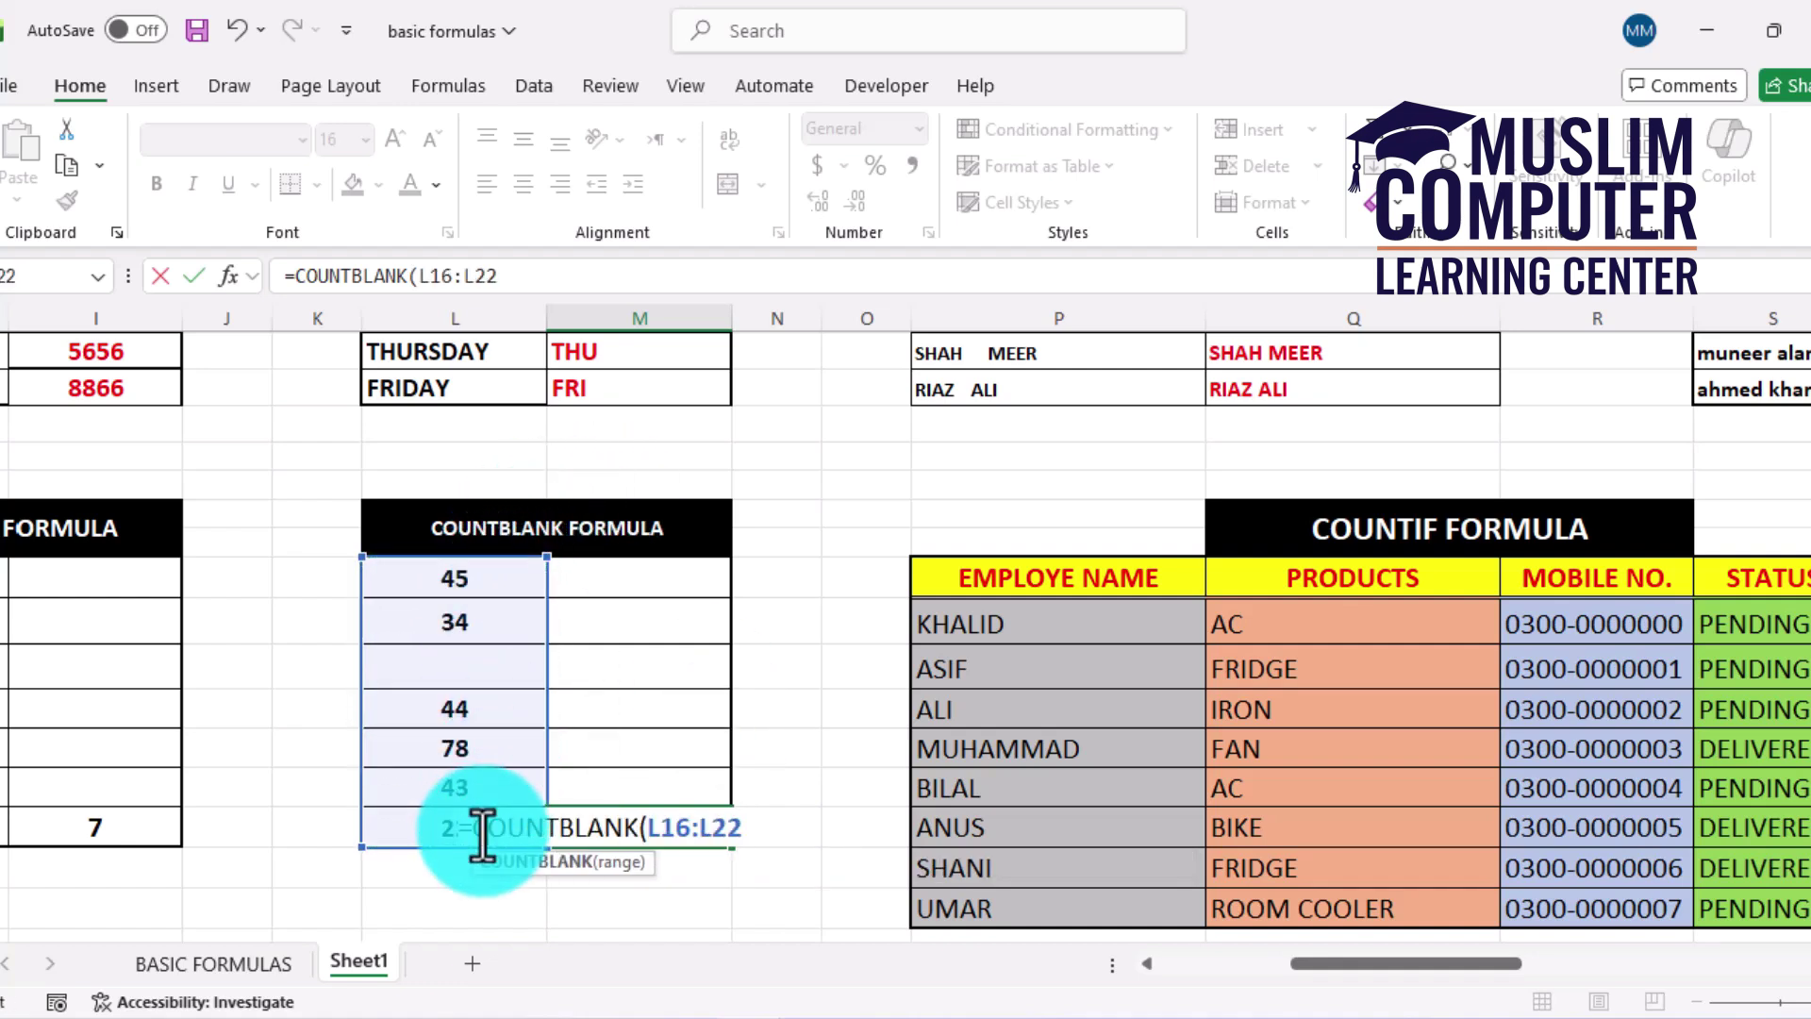
click(483, 837)
text())
key(Return)
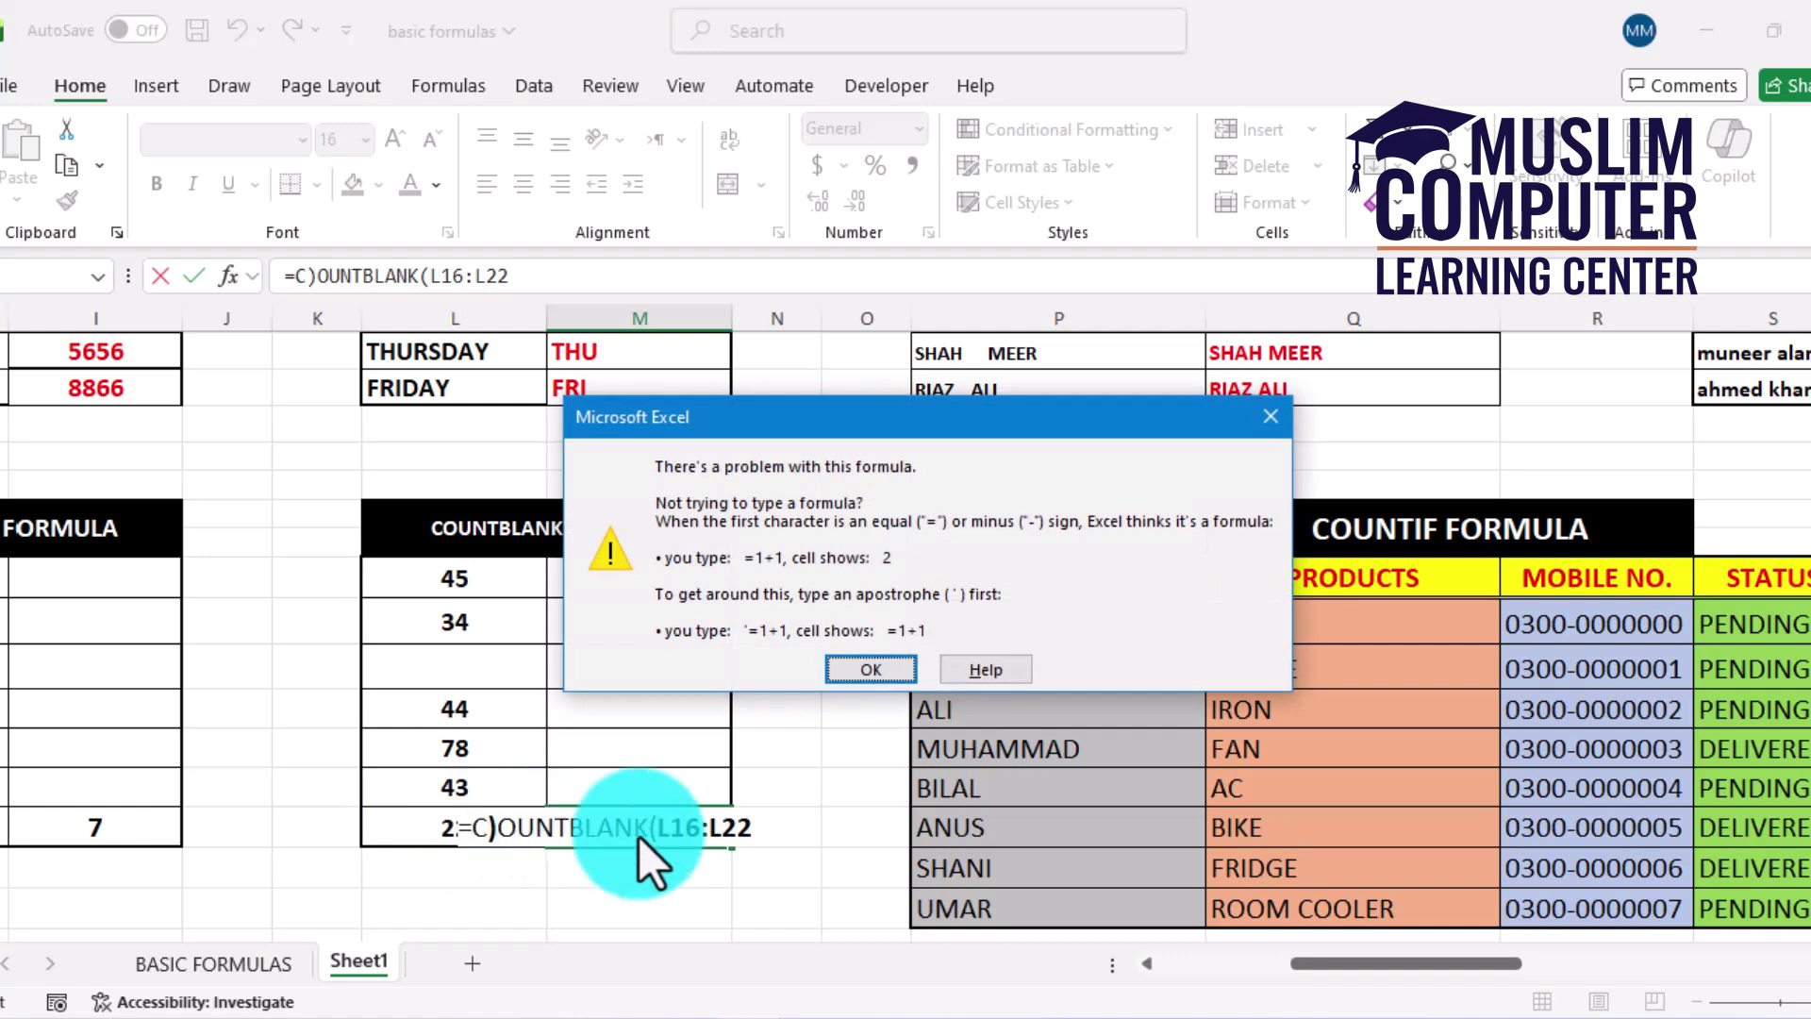
click(1270, 417)
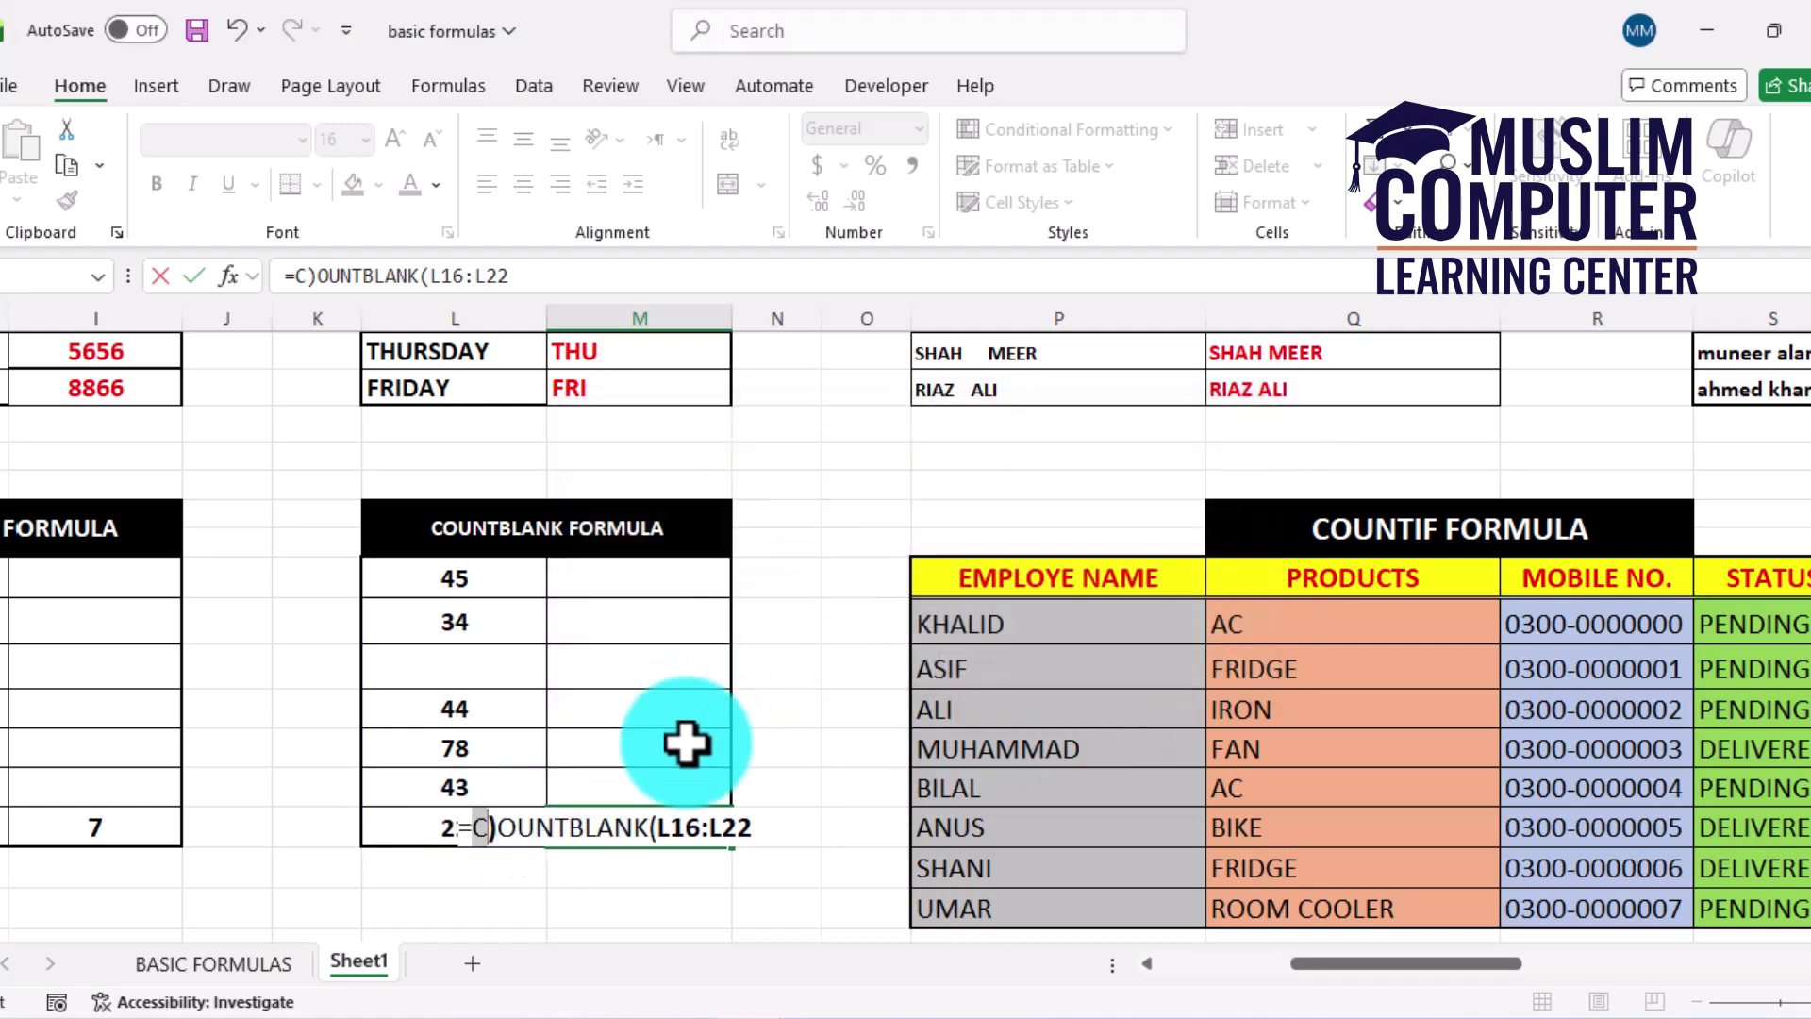
click(504, 280)
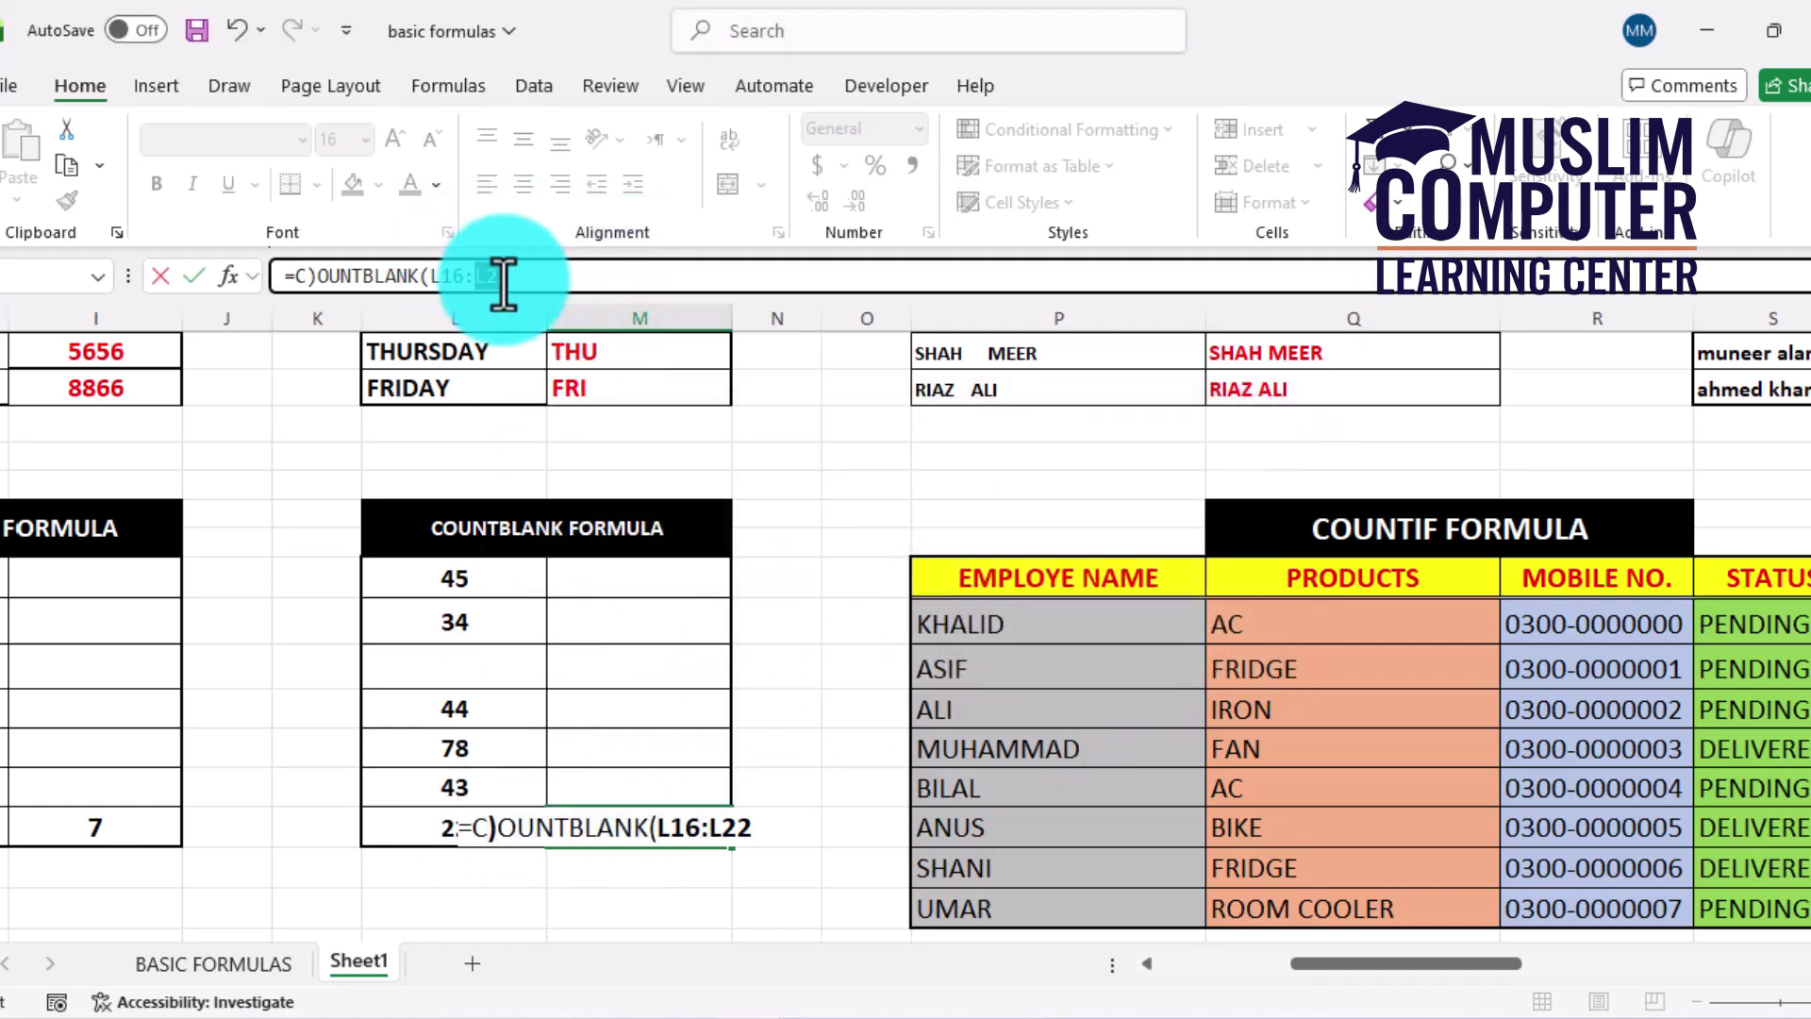
click(172, 285)
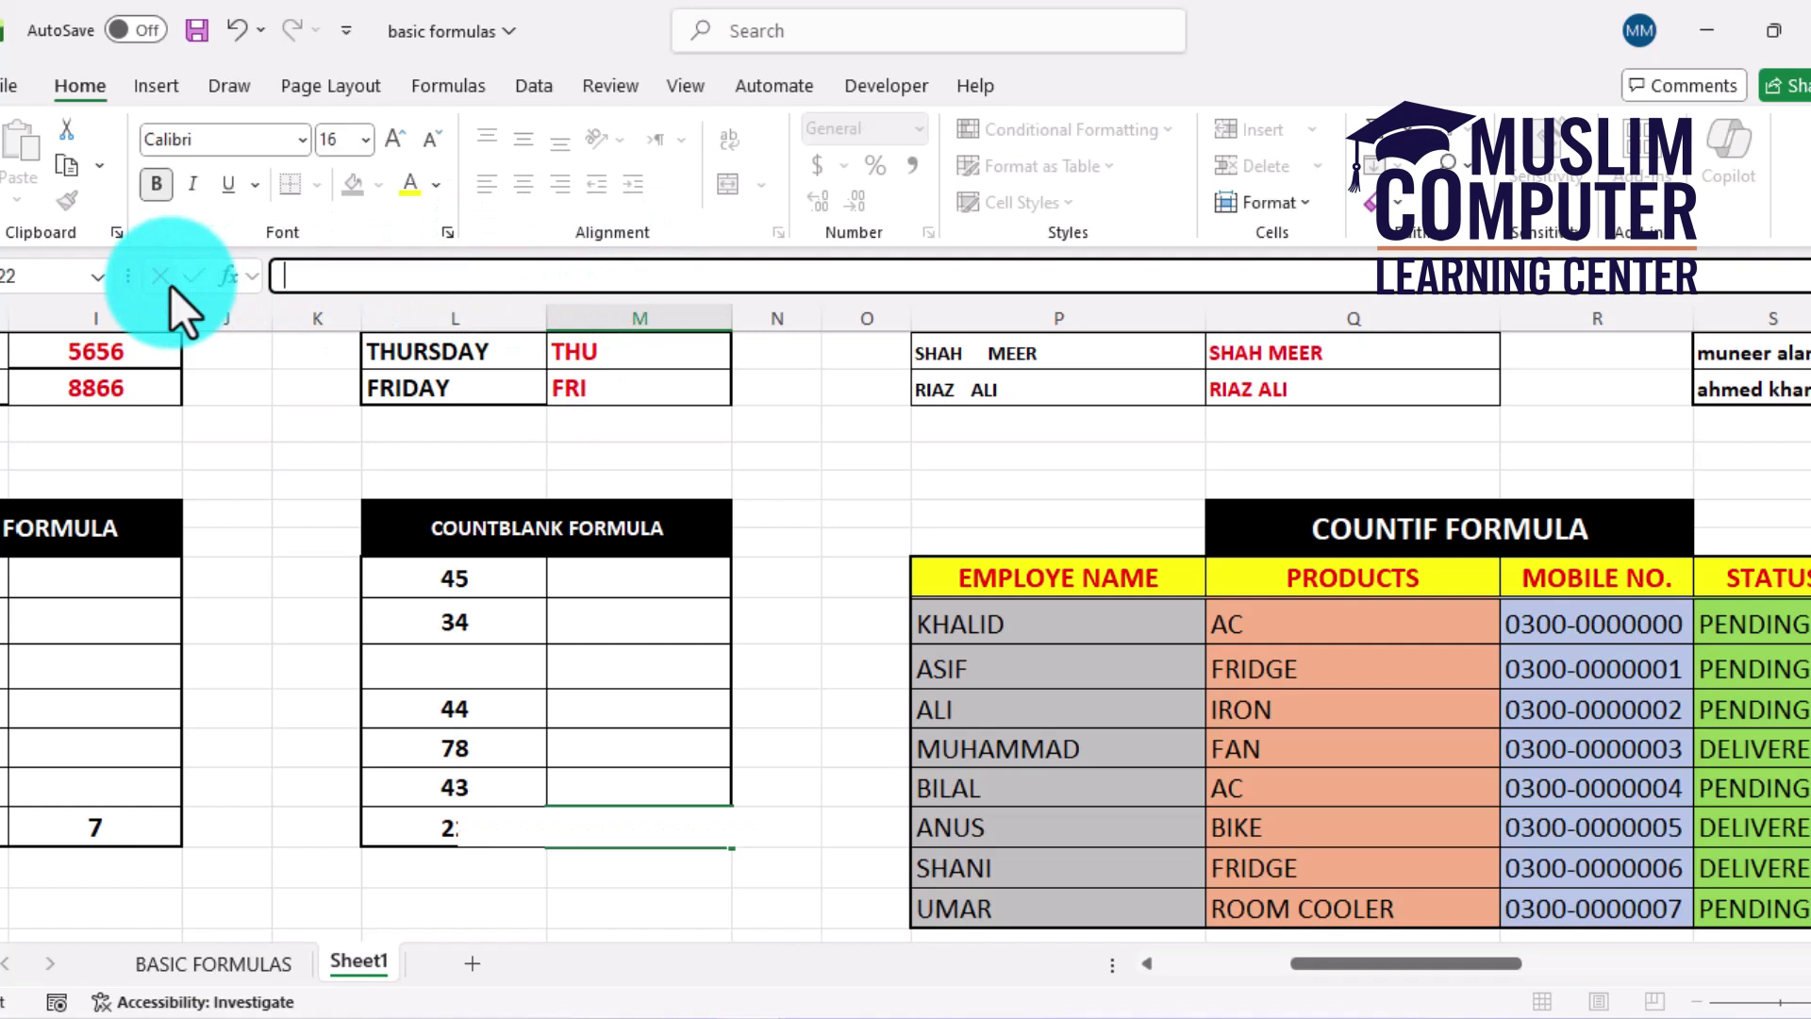
Step: Count the empty cells in the COUNTBLANK FORMULA table with =COUNTBLANK(L16:L22) in M22, and clear the value in L20
text(=)
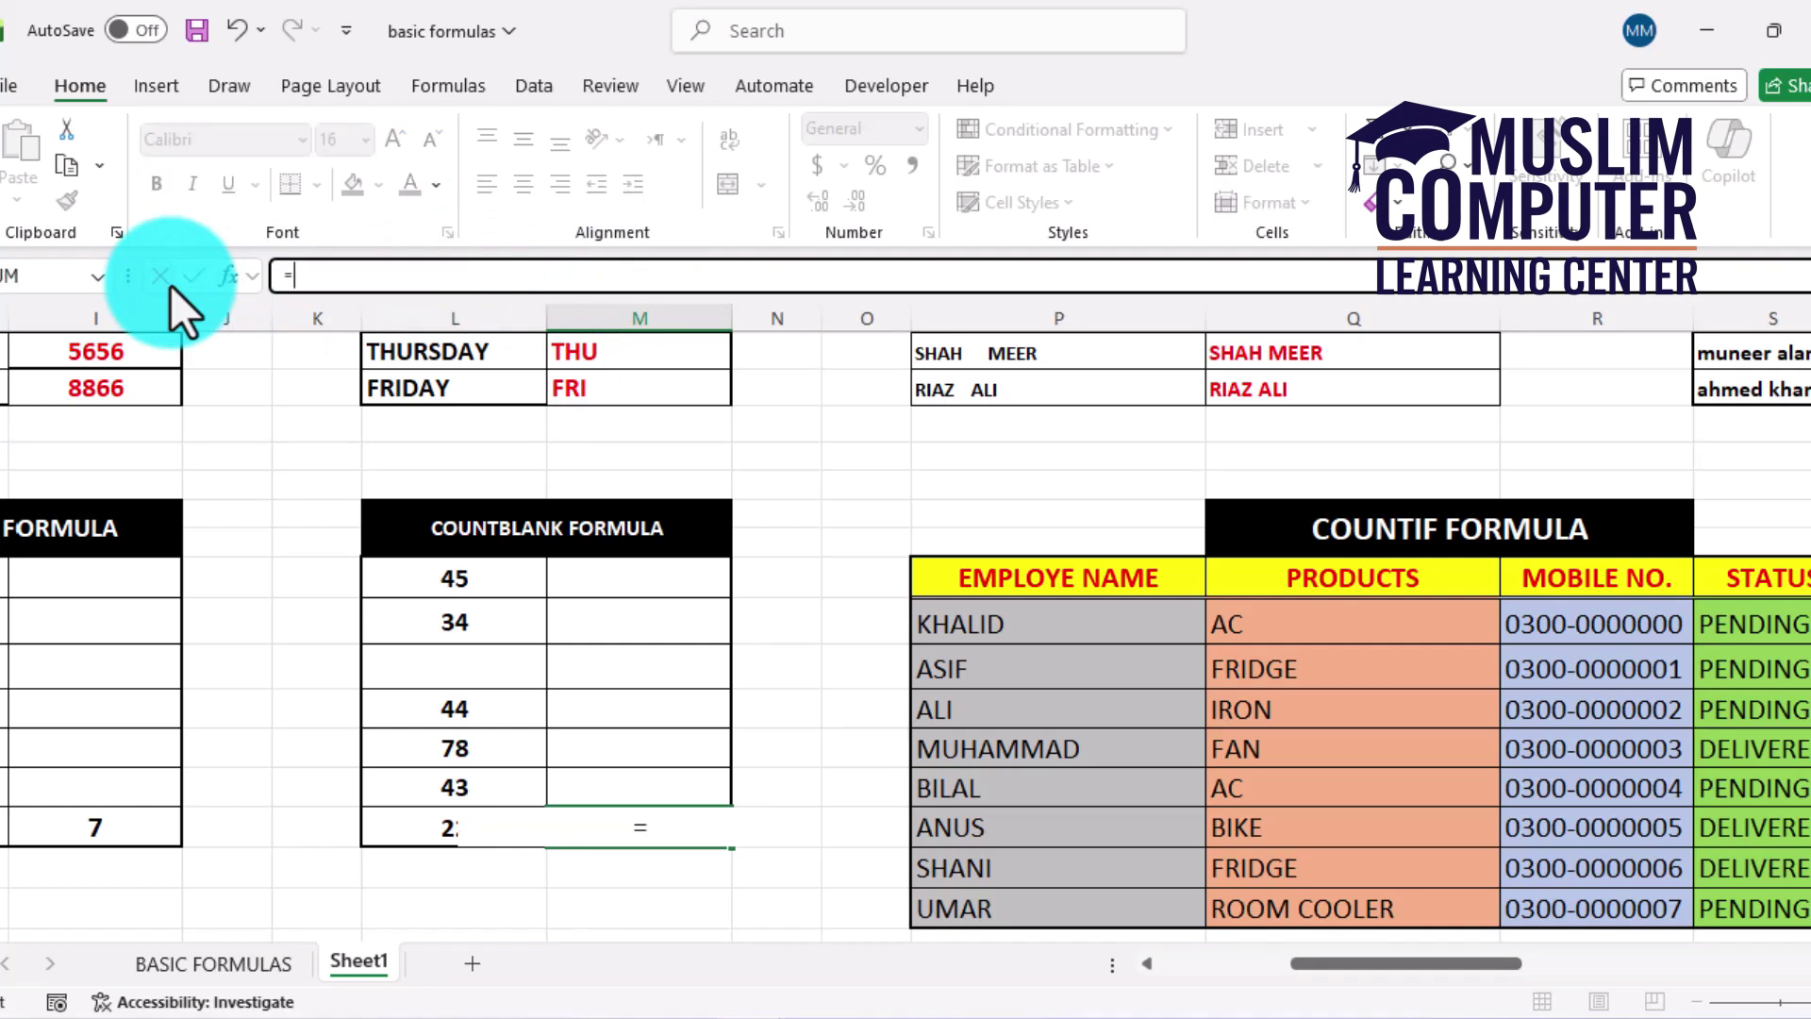
text(COUN)
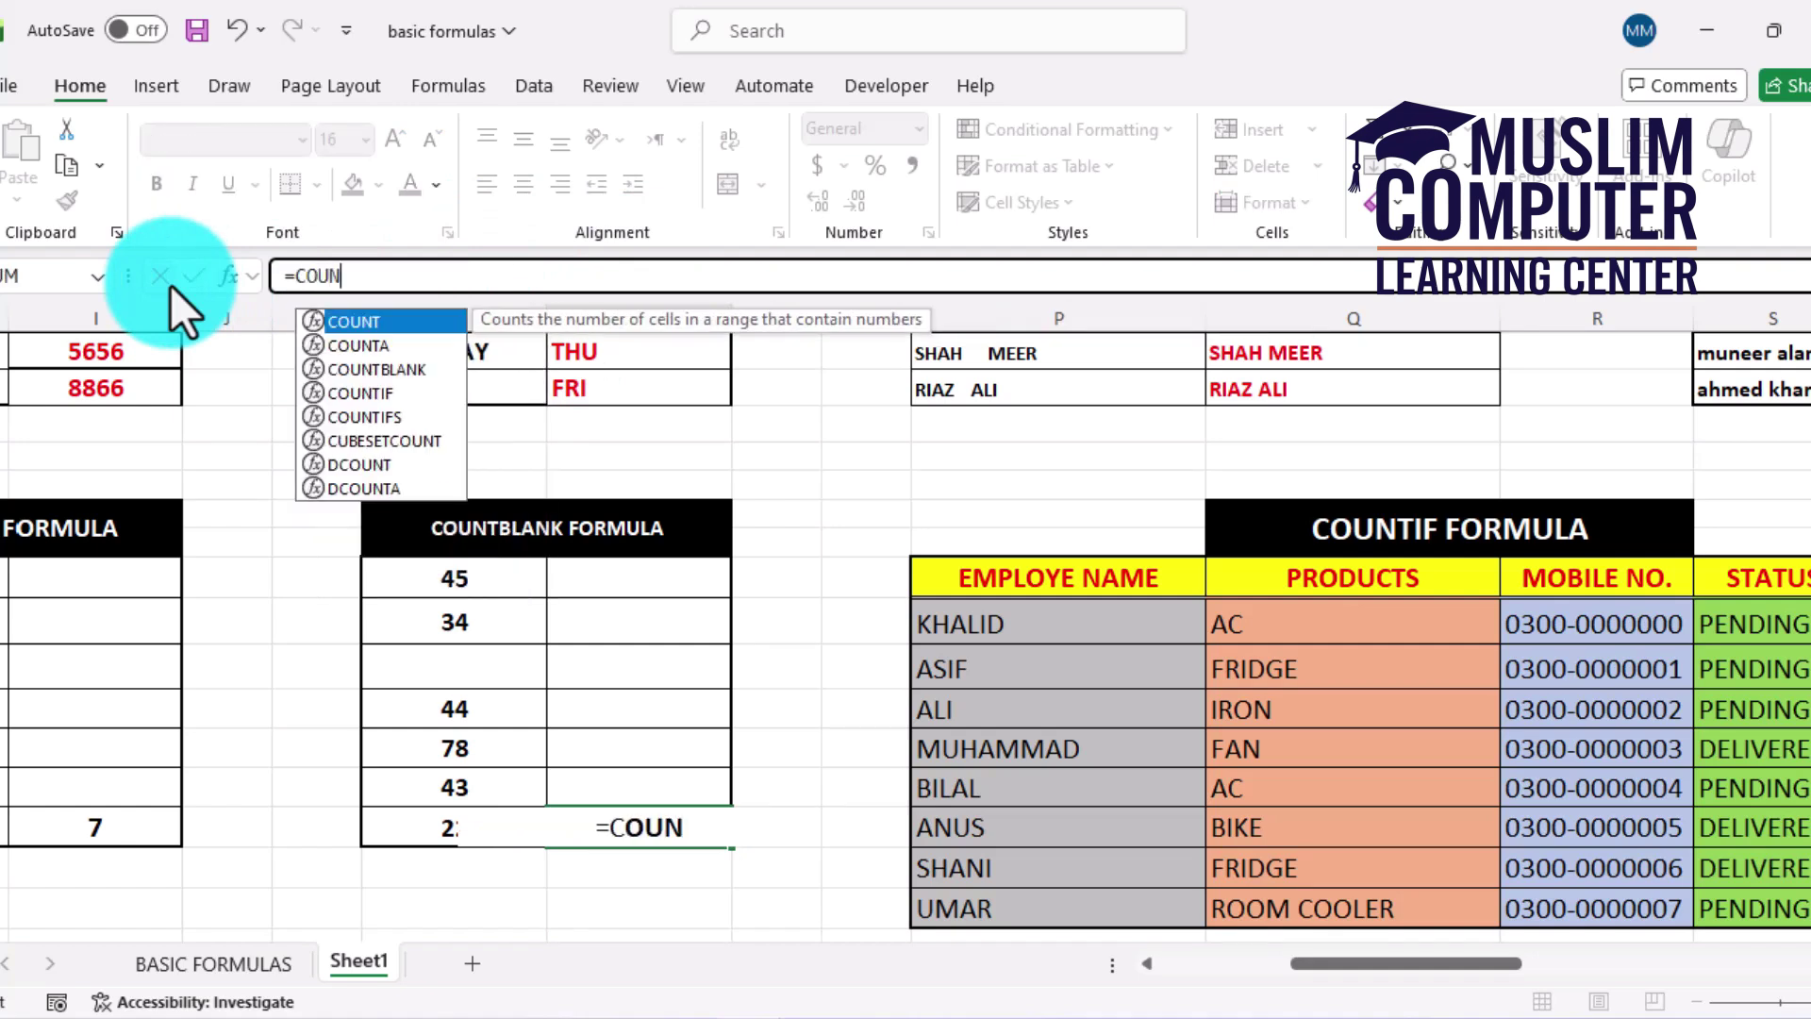
text(TBLA)
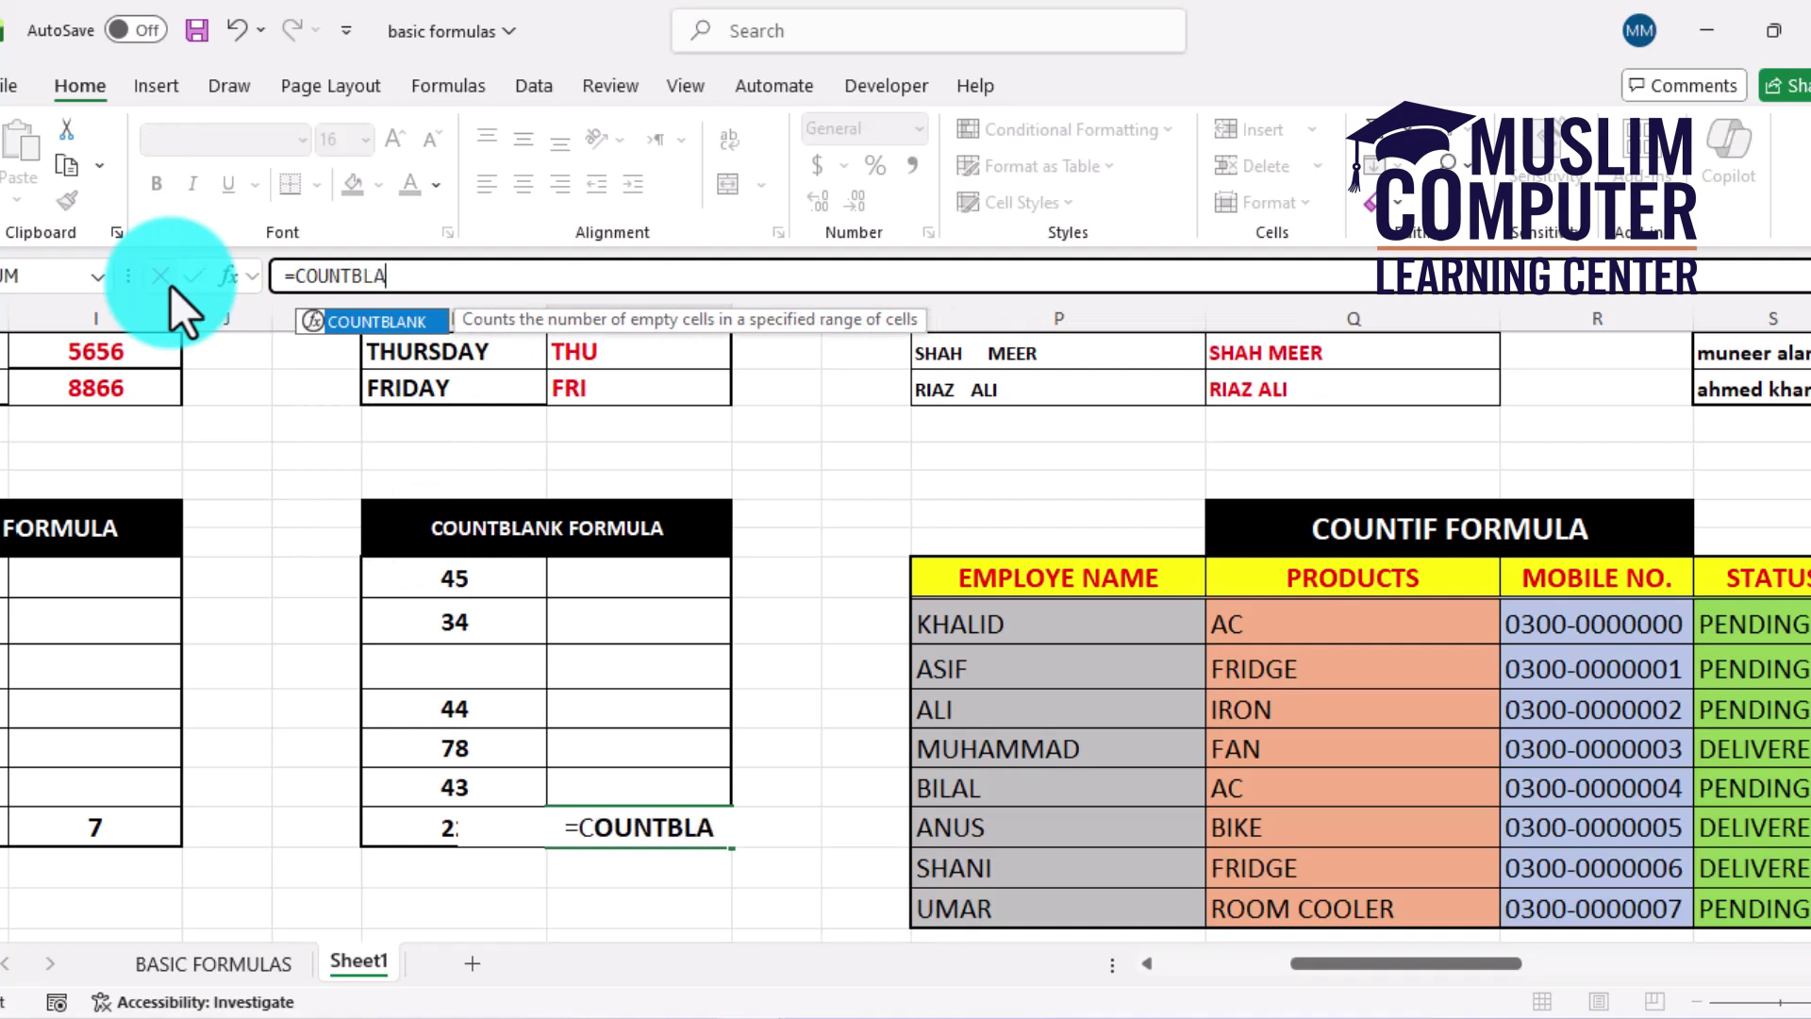
text(NK()
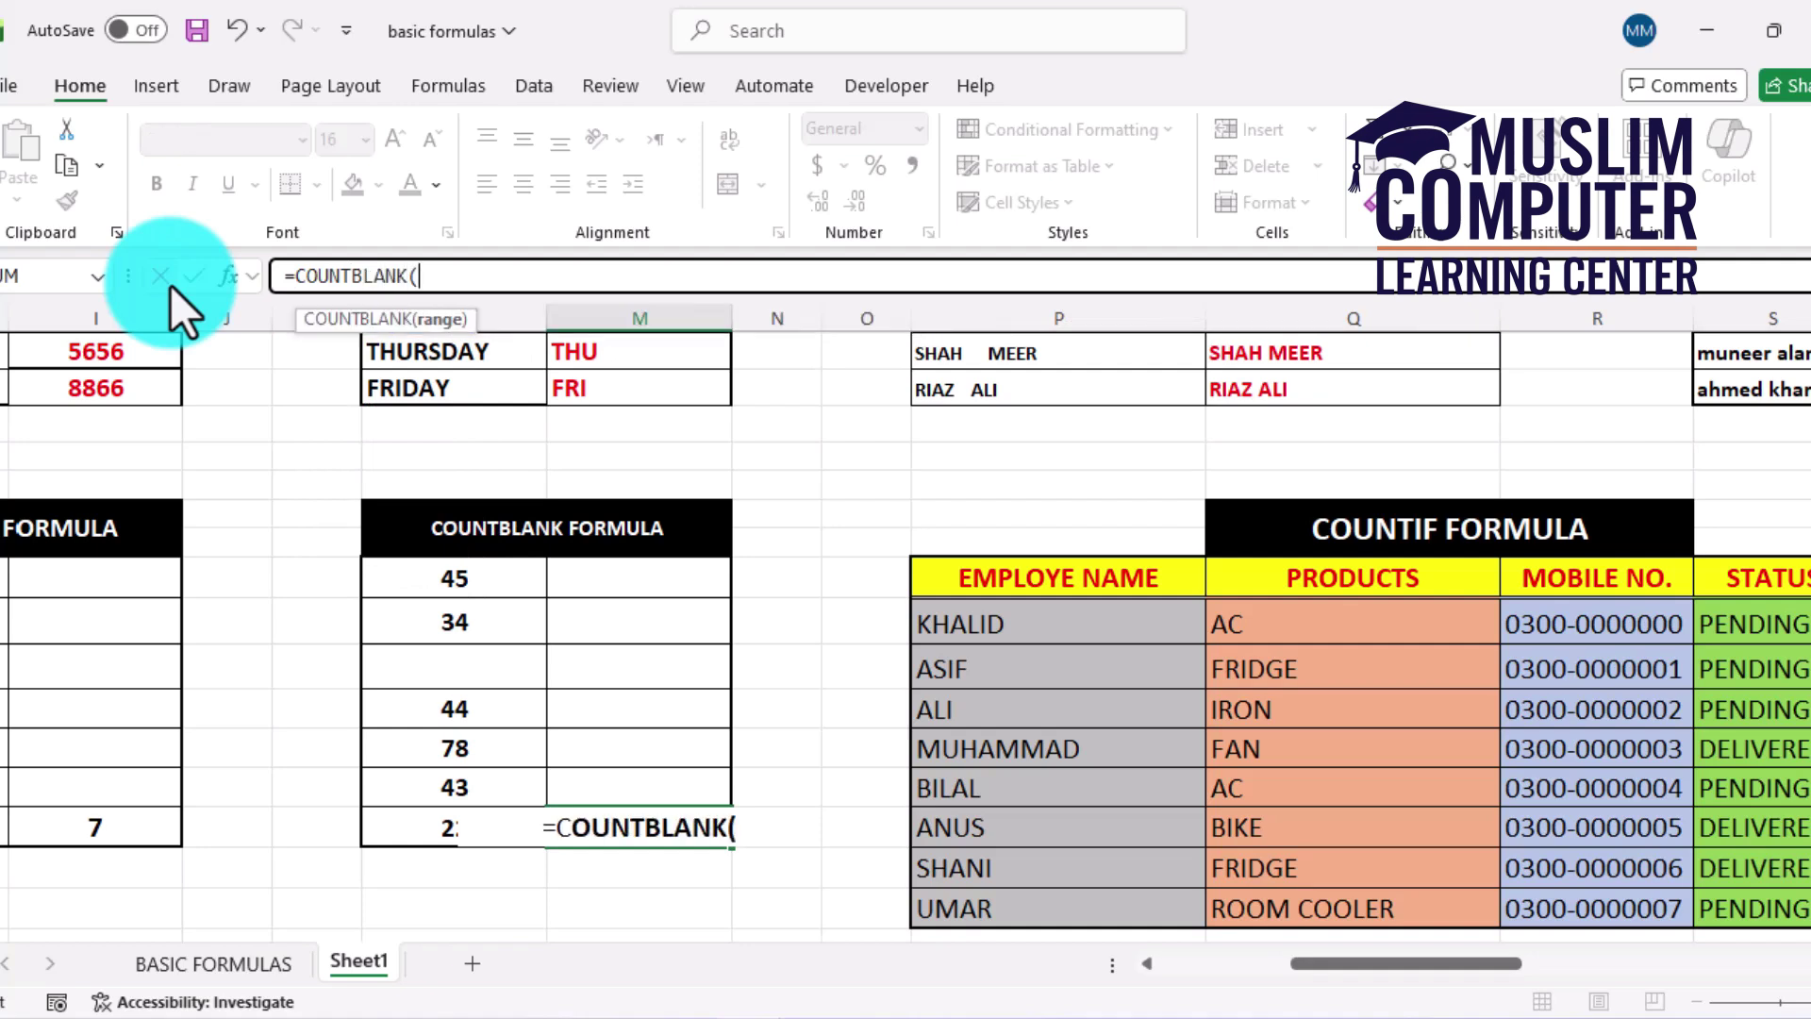
drag(416, 586, 391, 823)
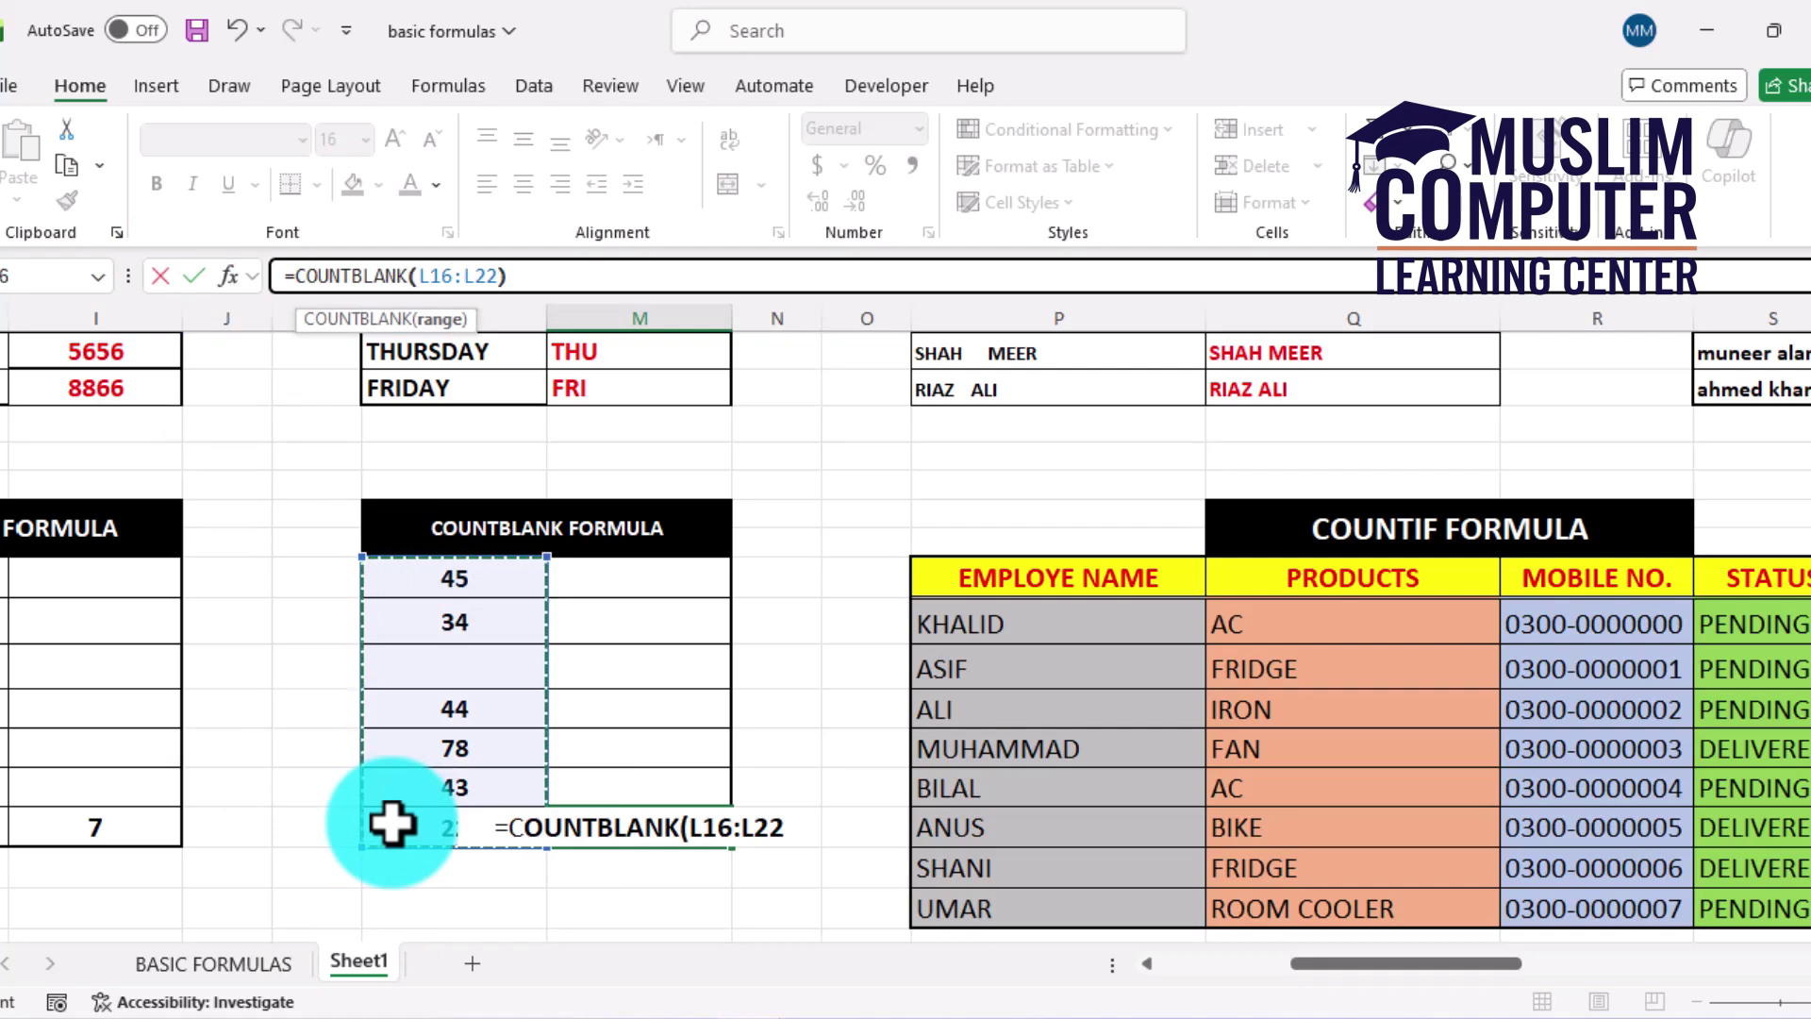
text())
key(Return)
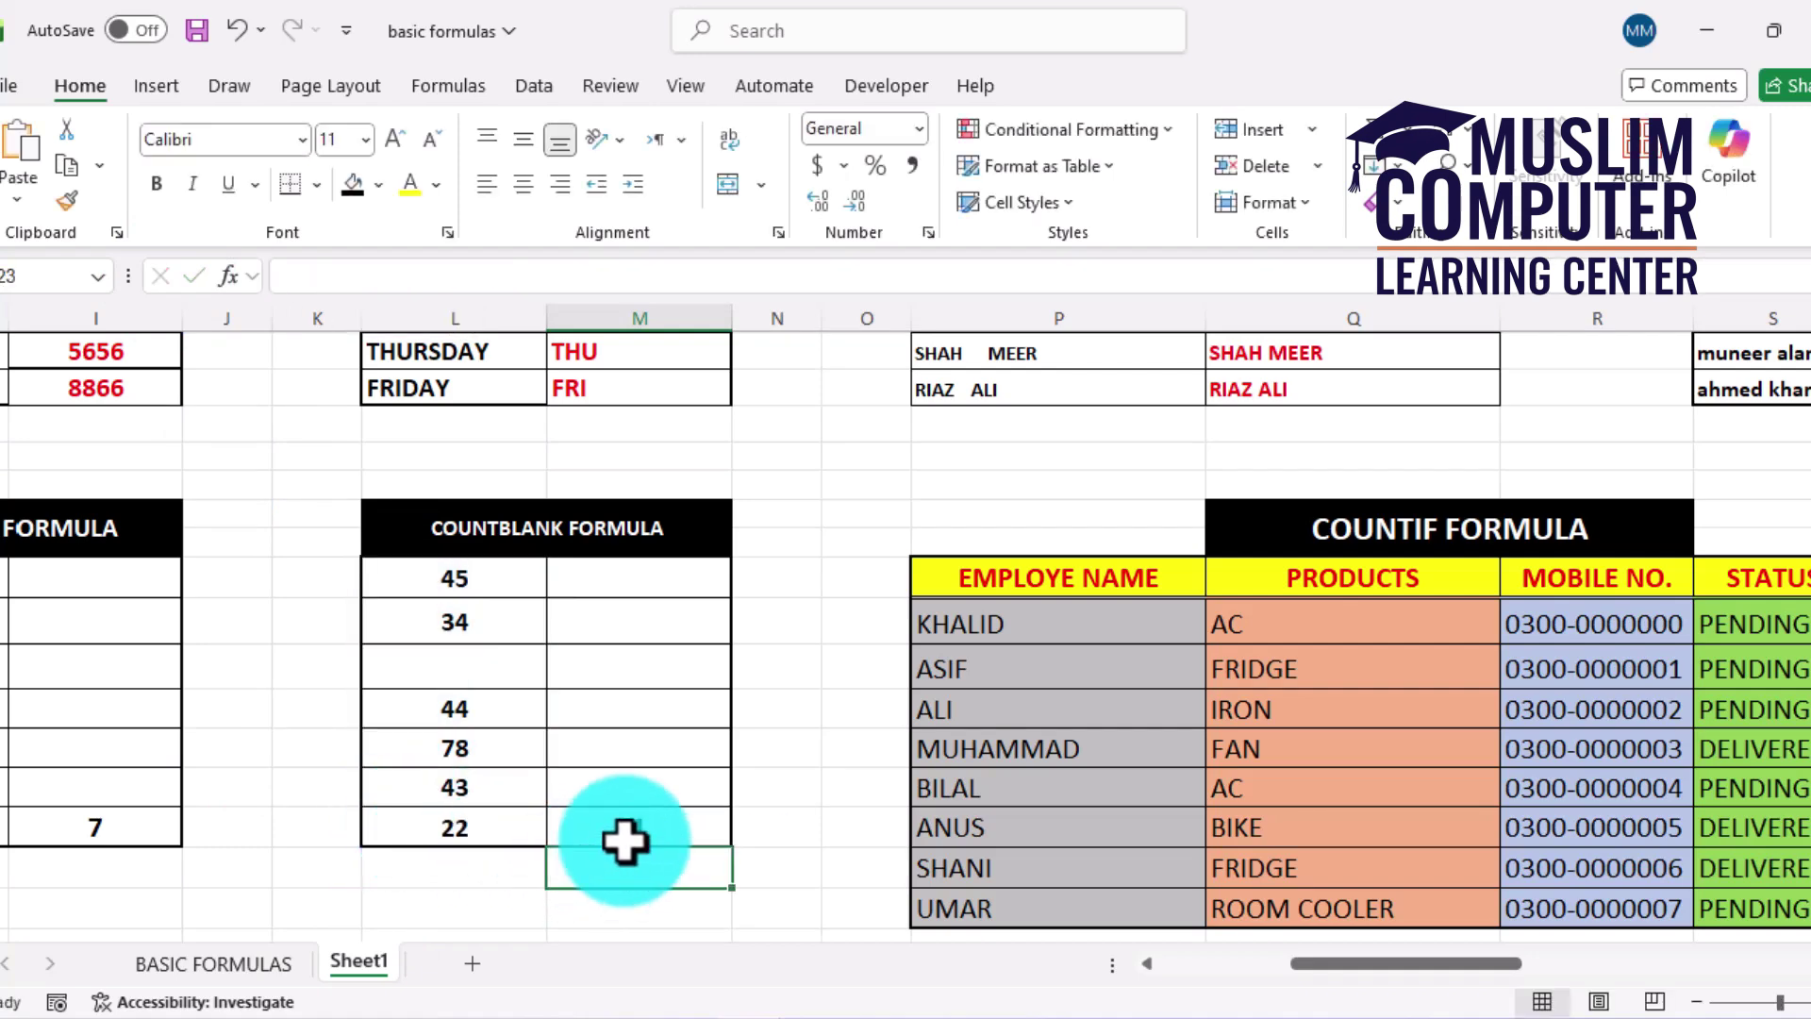
click(479, 667)
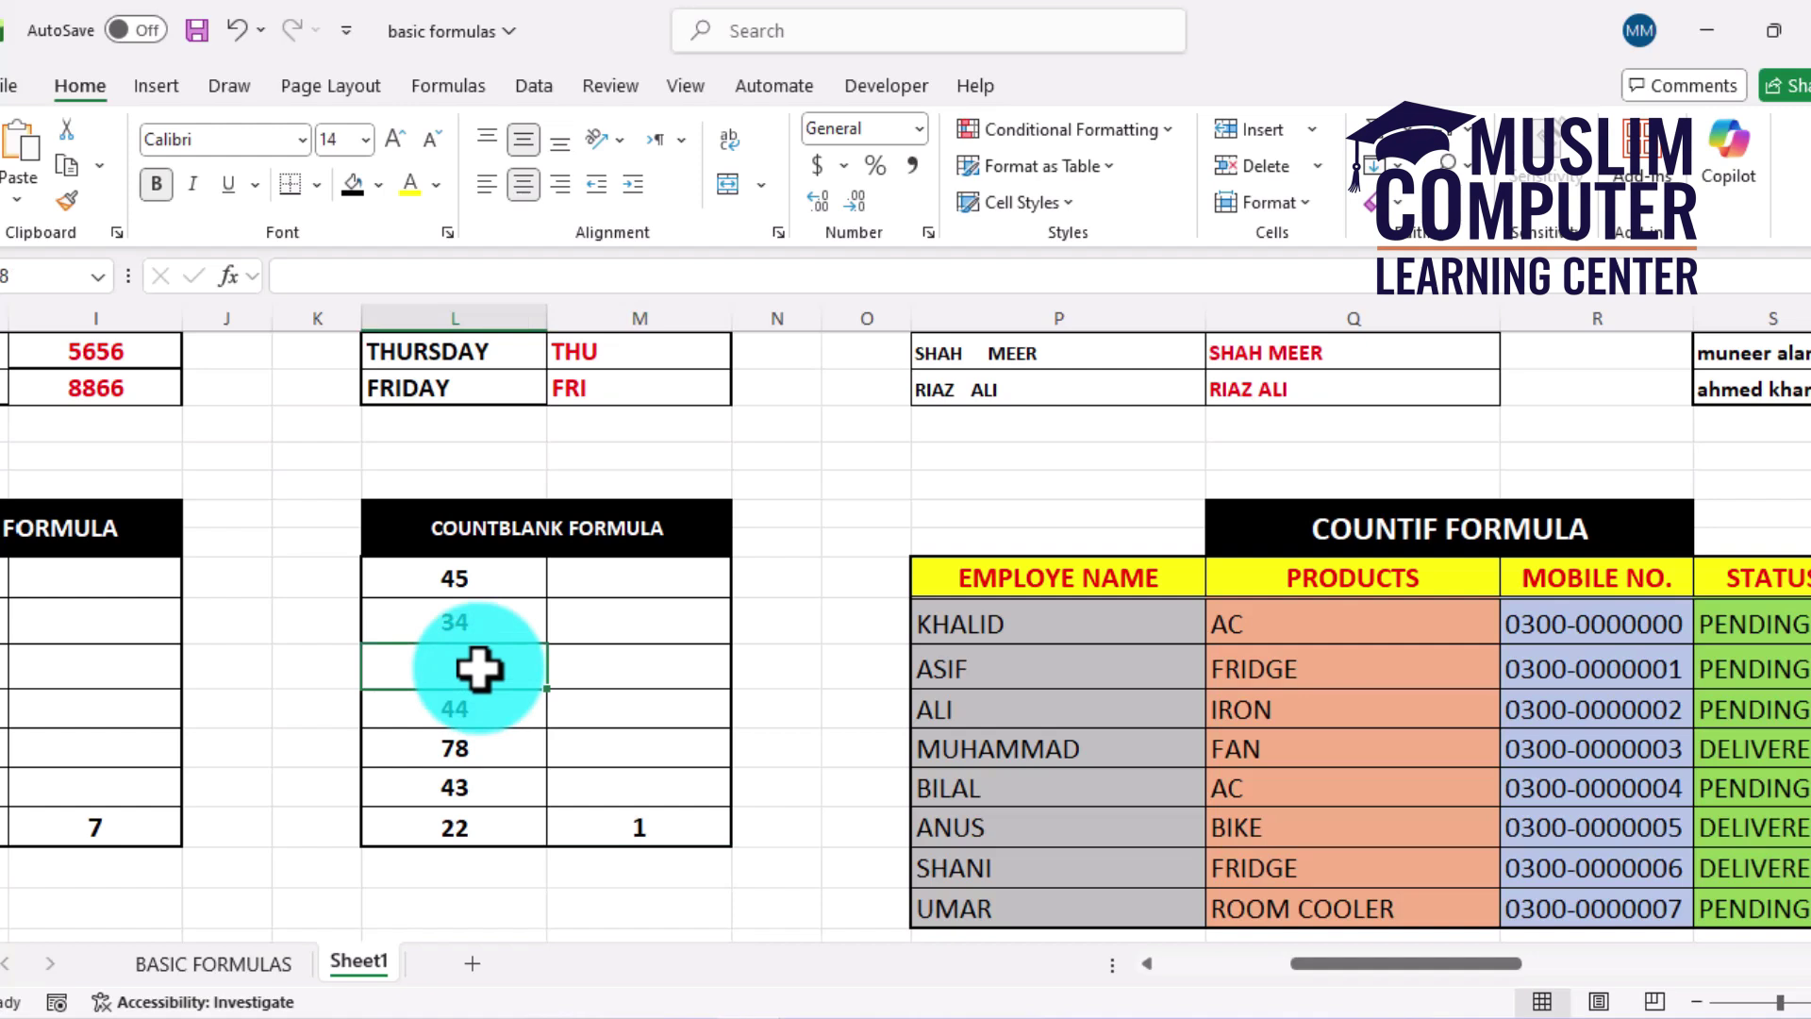
click(473, 759)
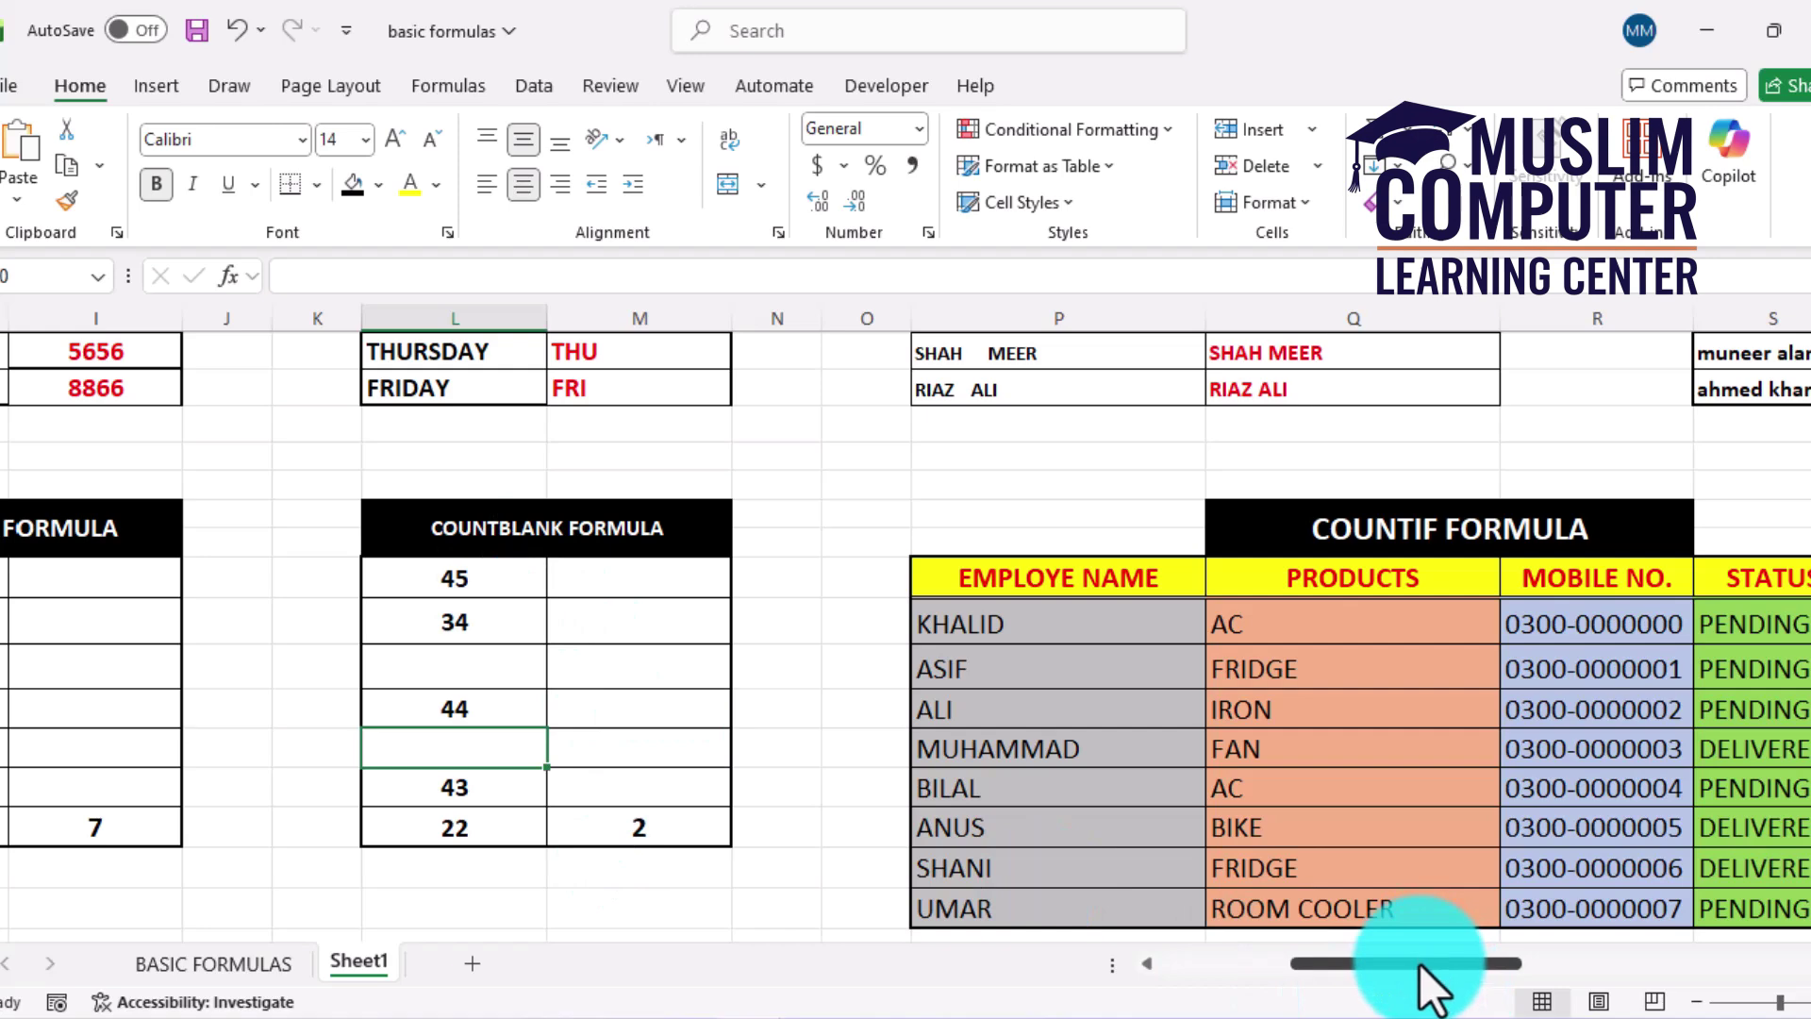
Step: Count the delivered orders of the COUNTIF FORMULA table with =COUNTIF(S17:S24,"DELIVERED") in V17
drag(1424, 962, 1534, 993)
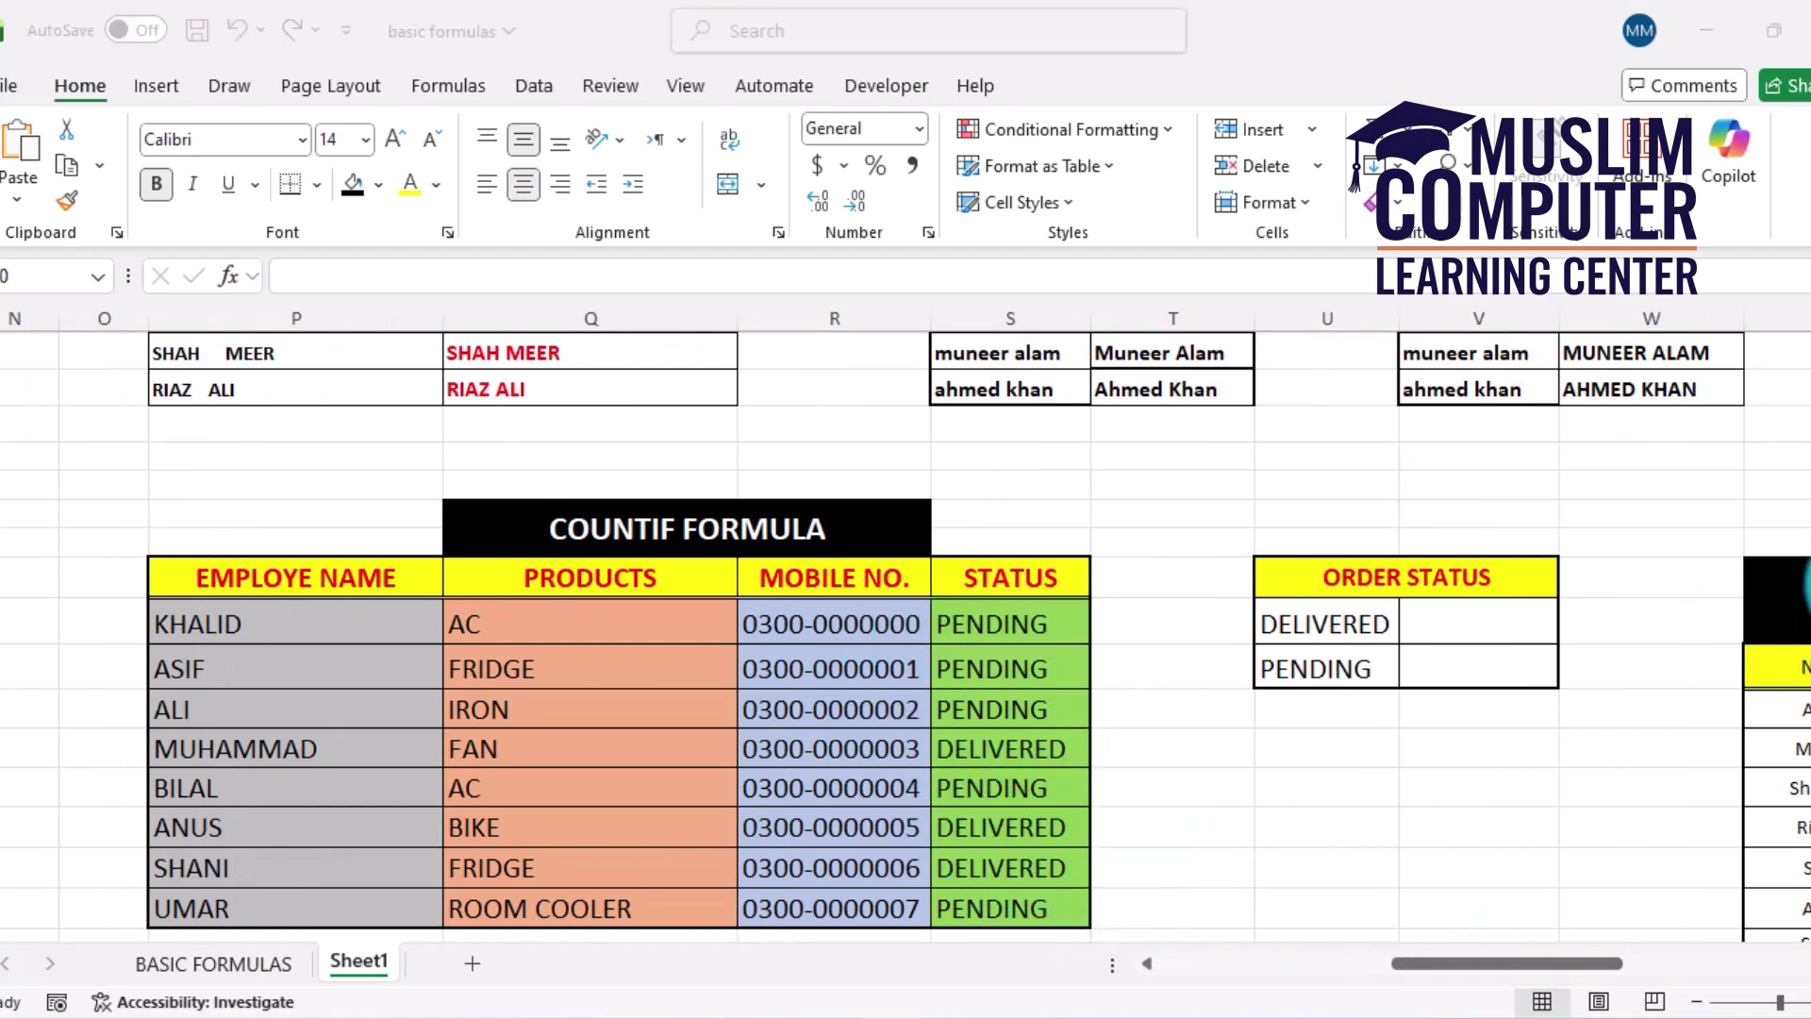
scroll(1407, 595, down, 1)
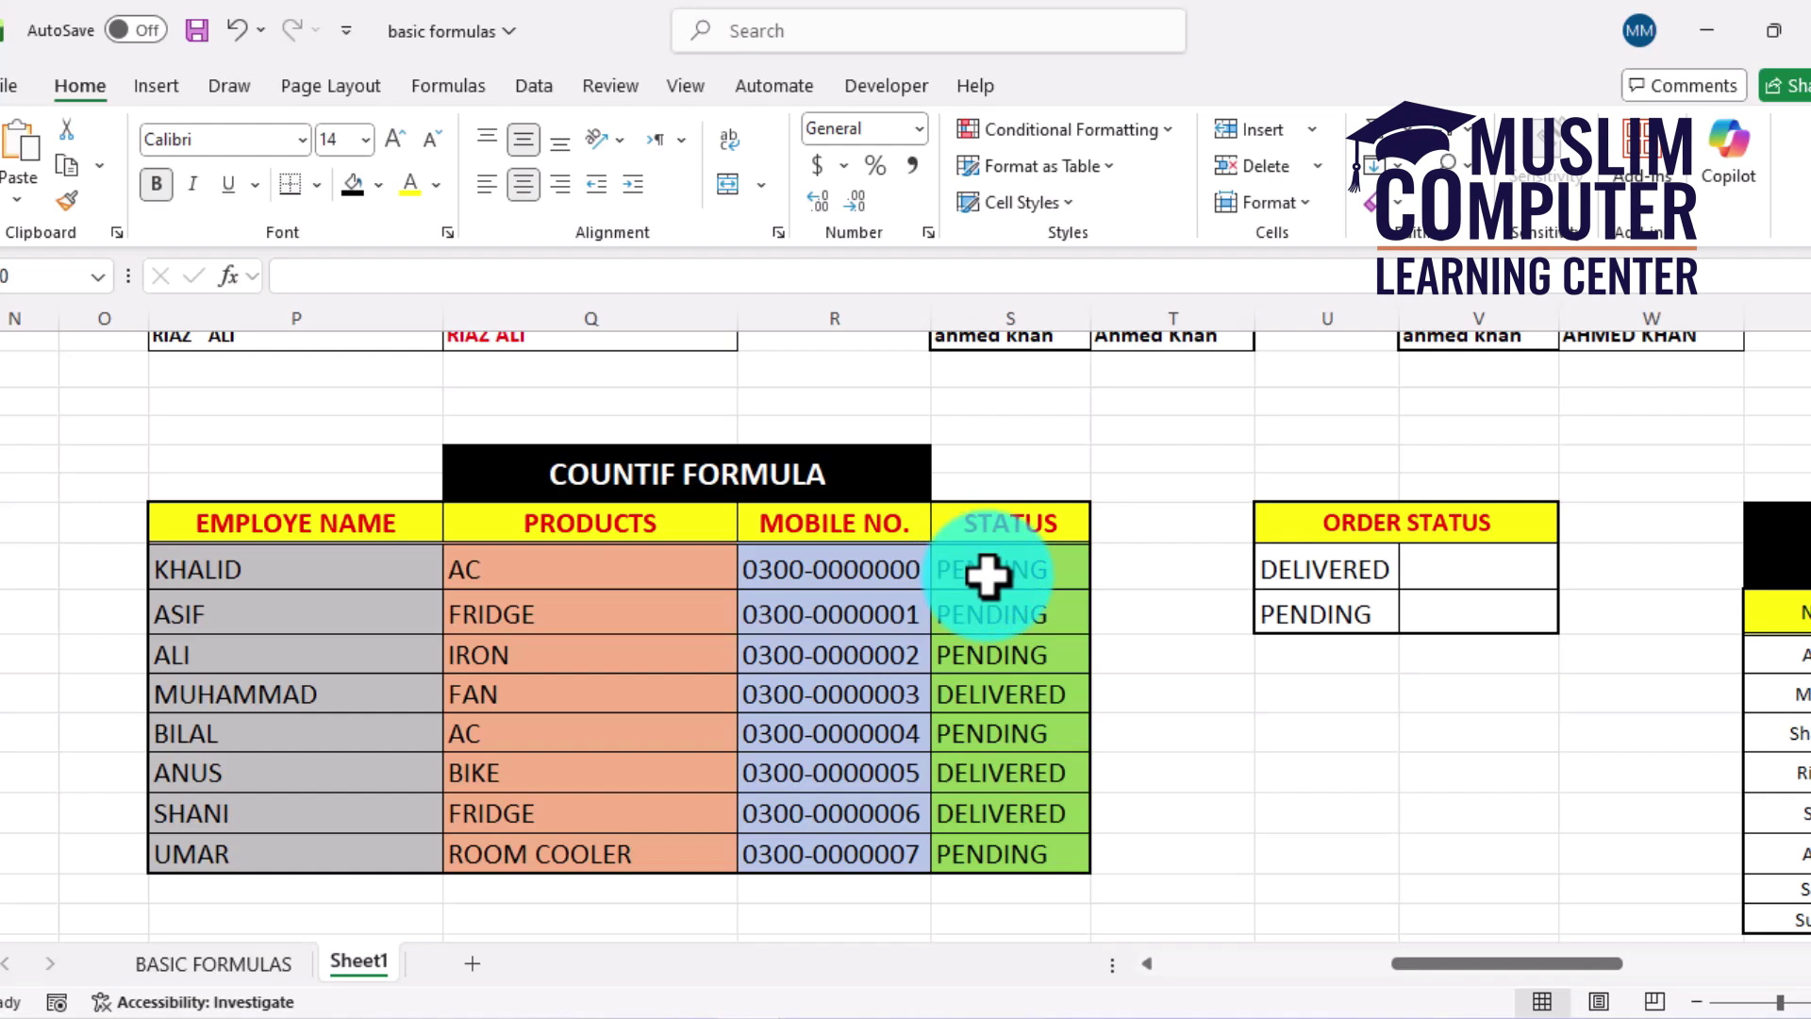
drag(1006, 580, 991, 831)
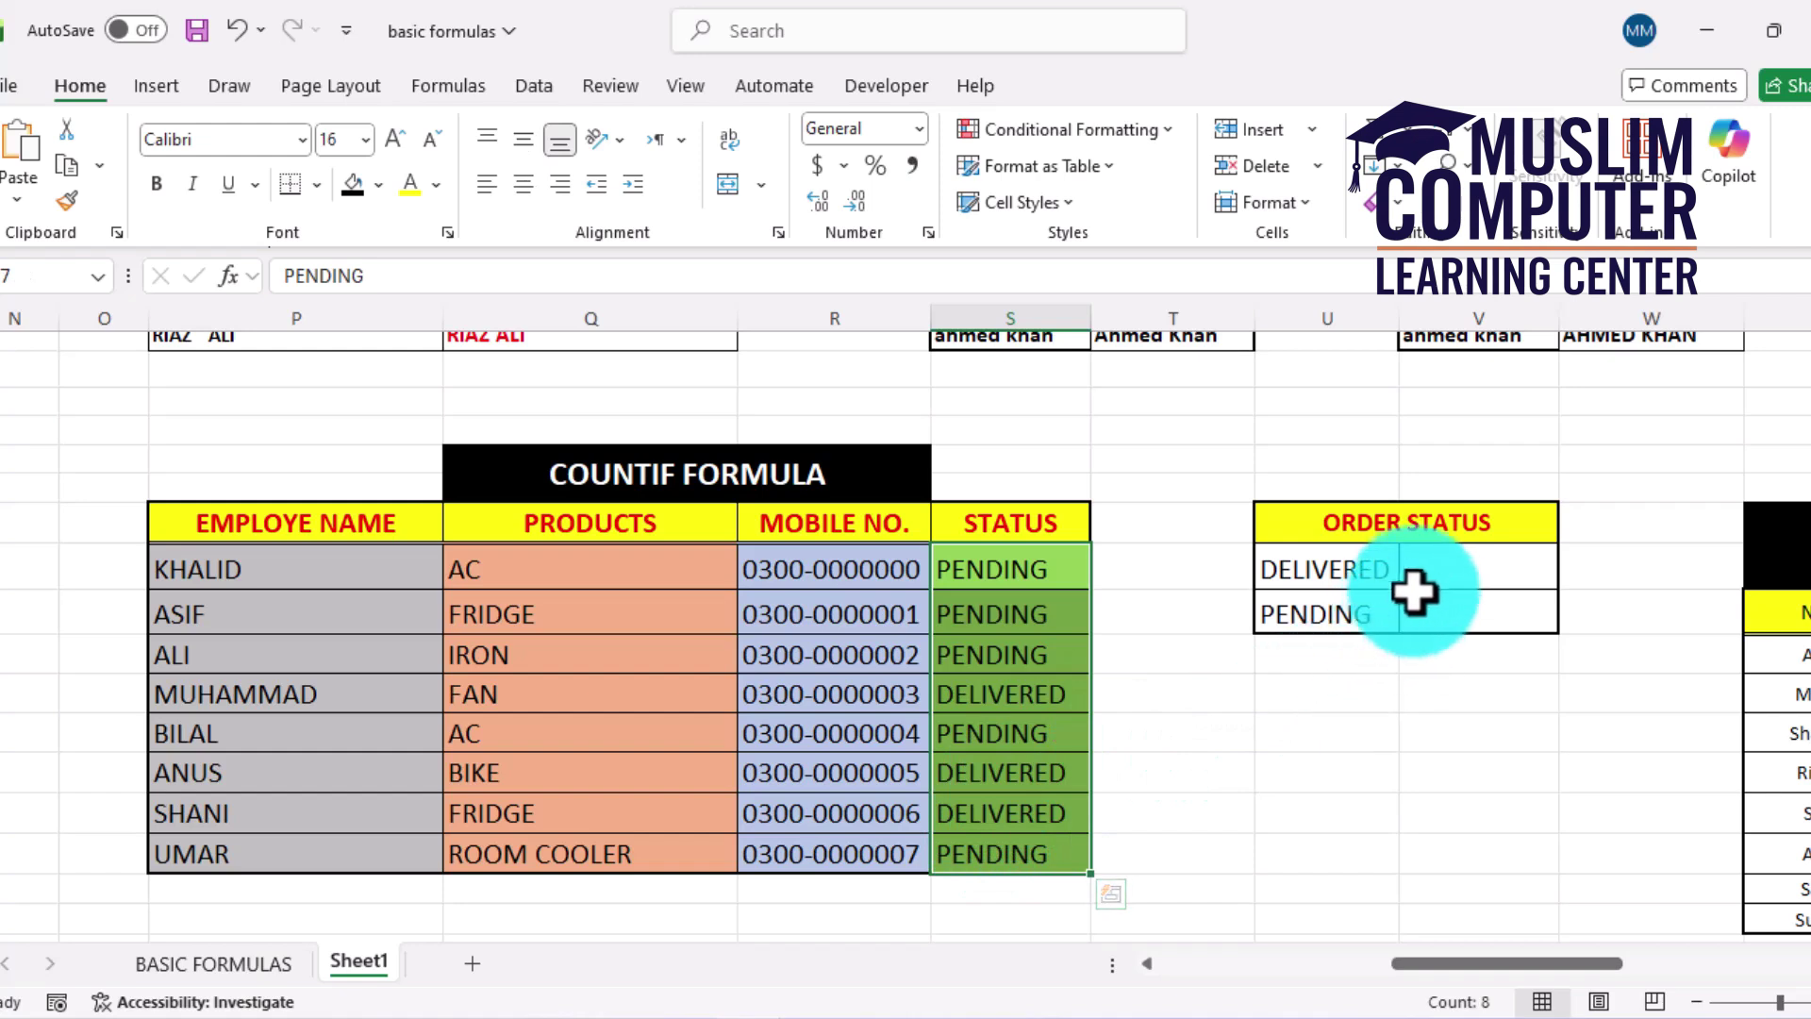
click(1434, 569)
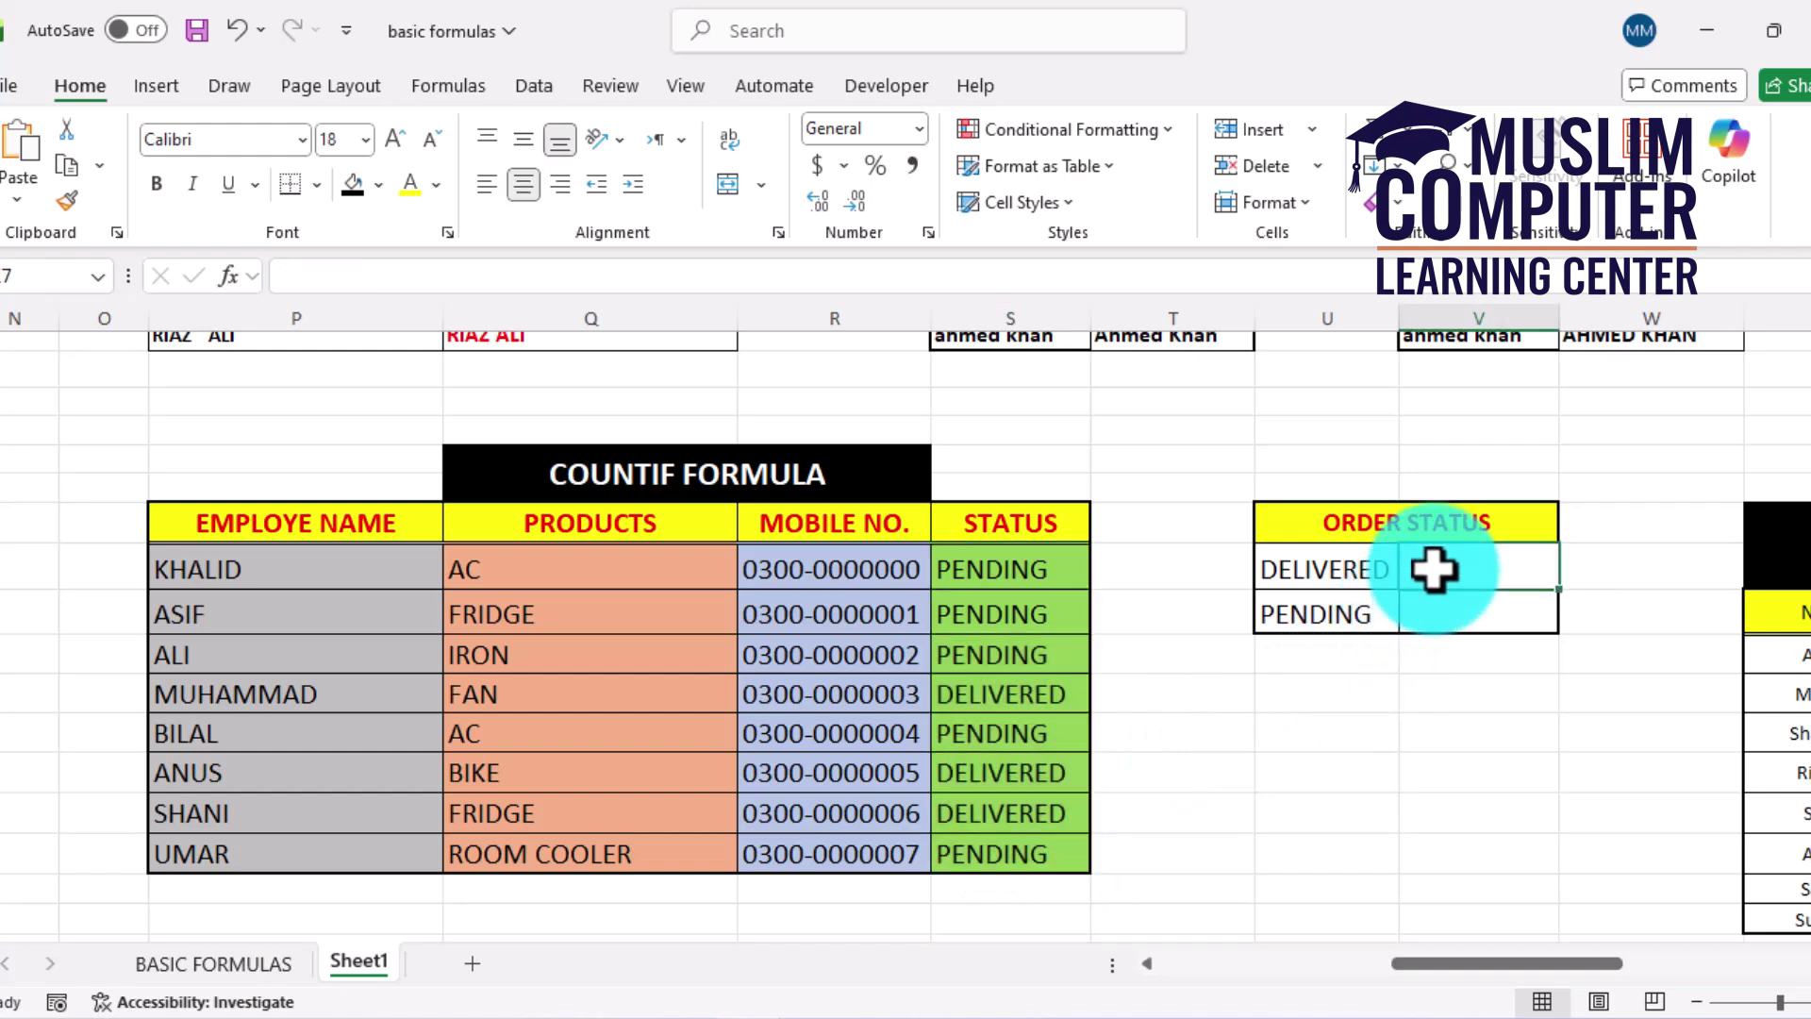
text(=C)
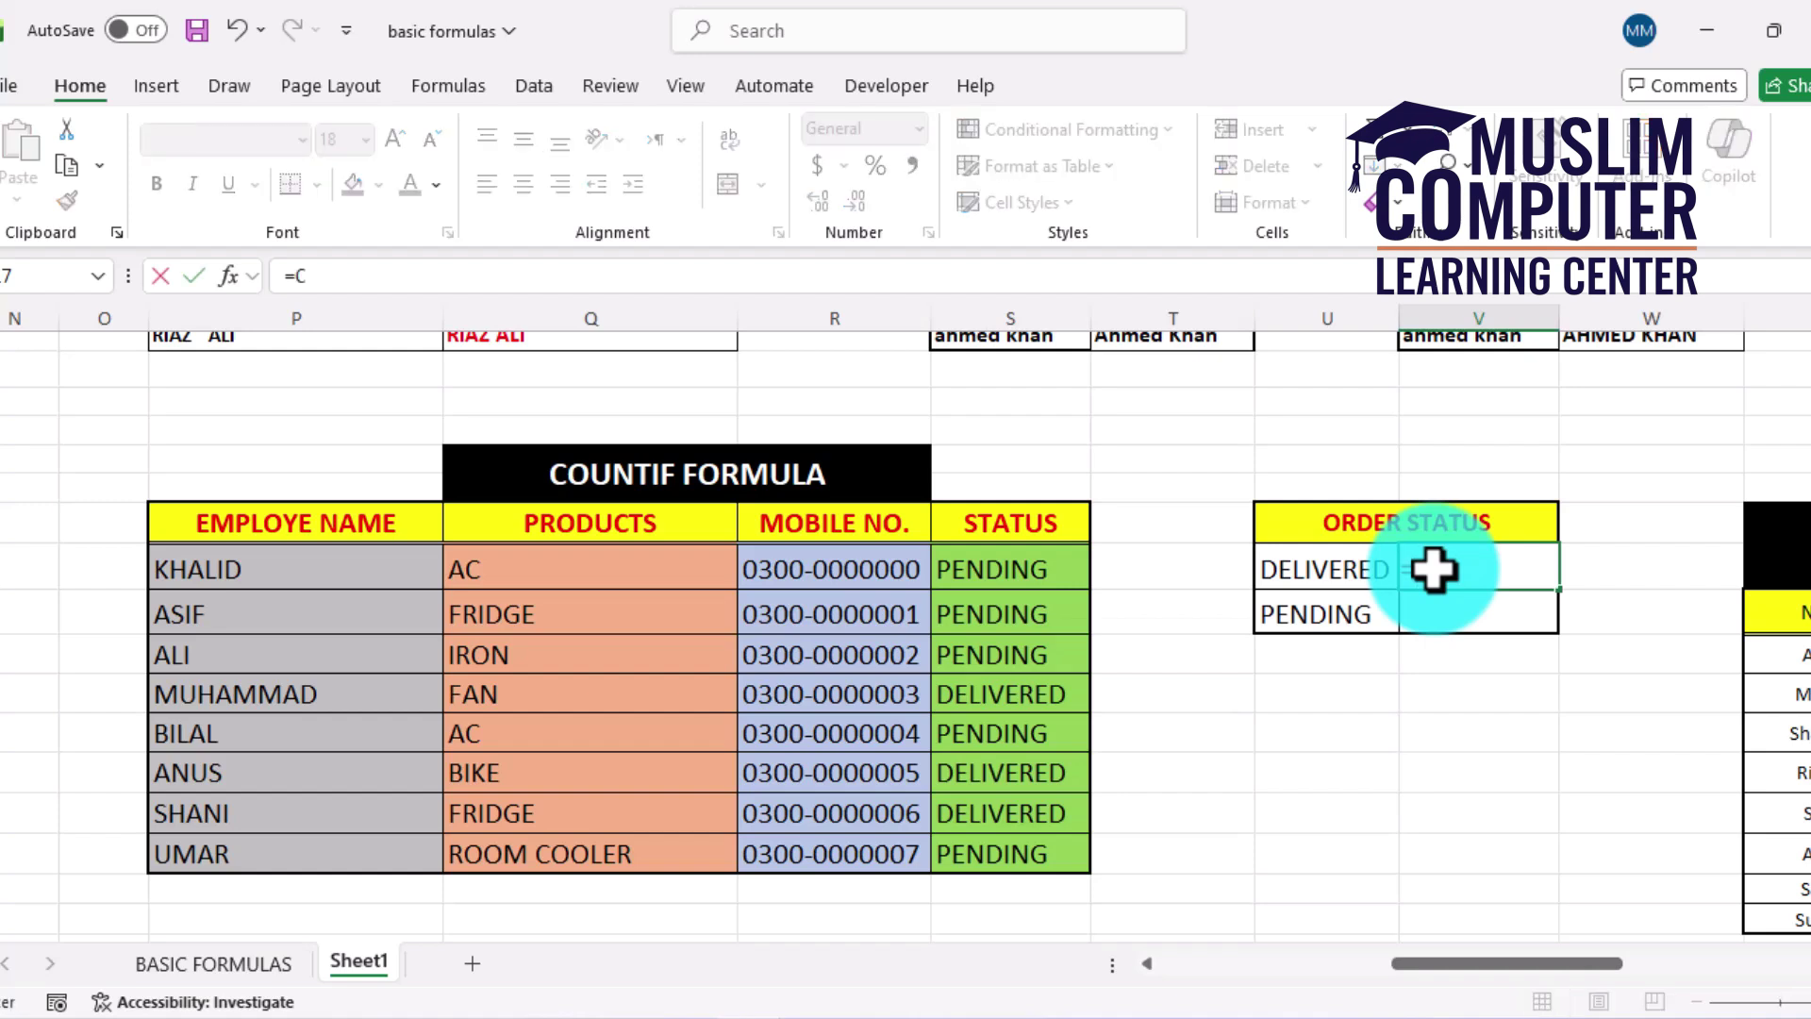
text(OUNTIF)
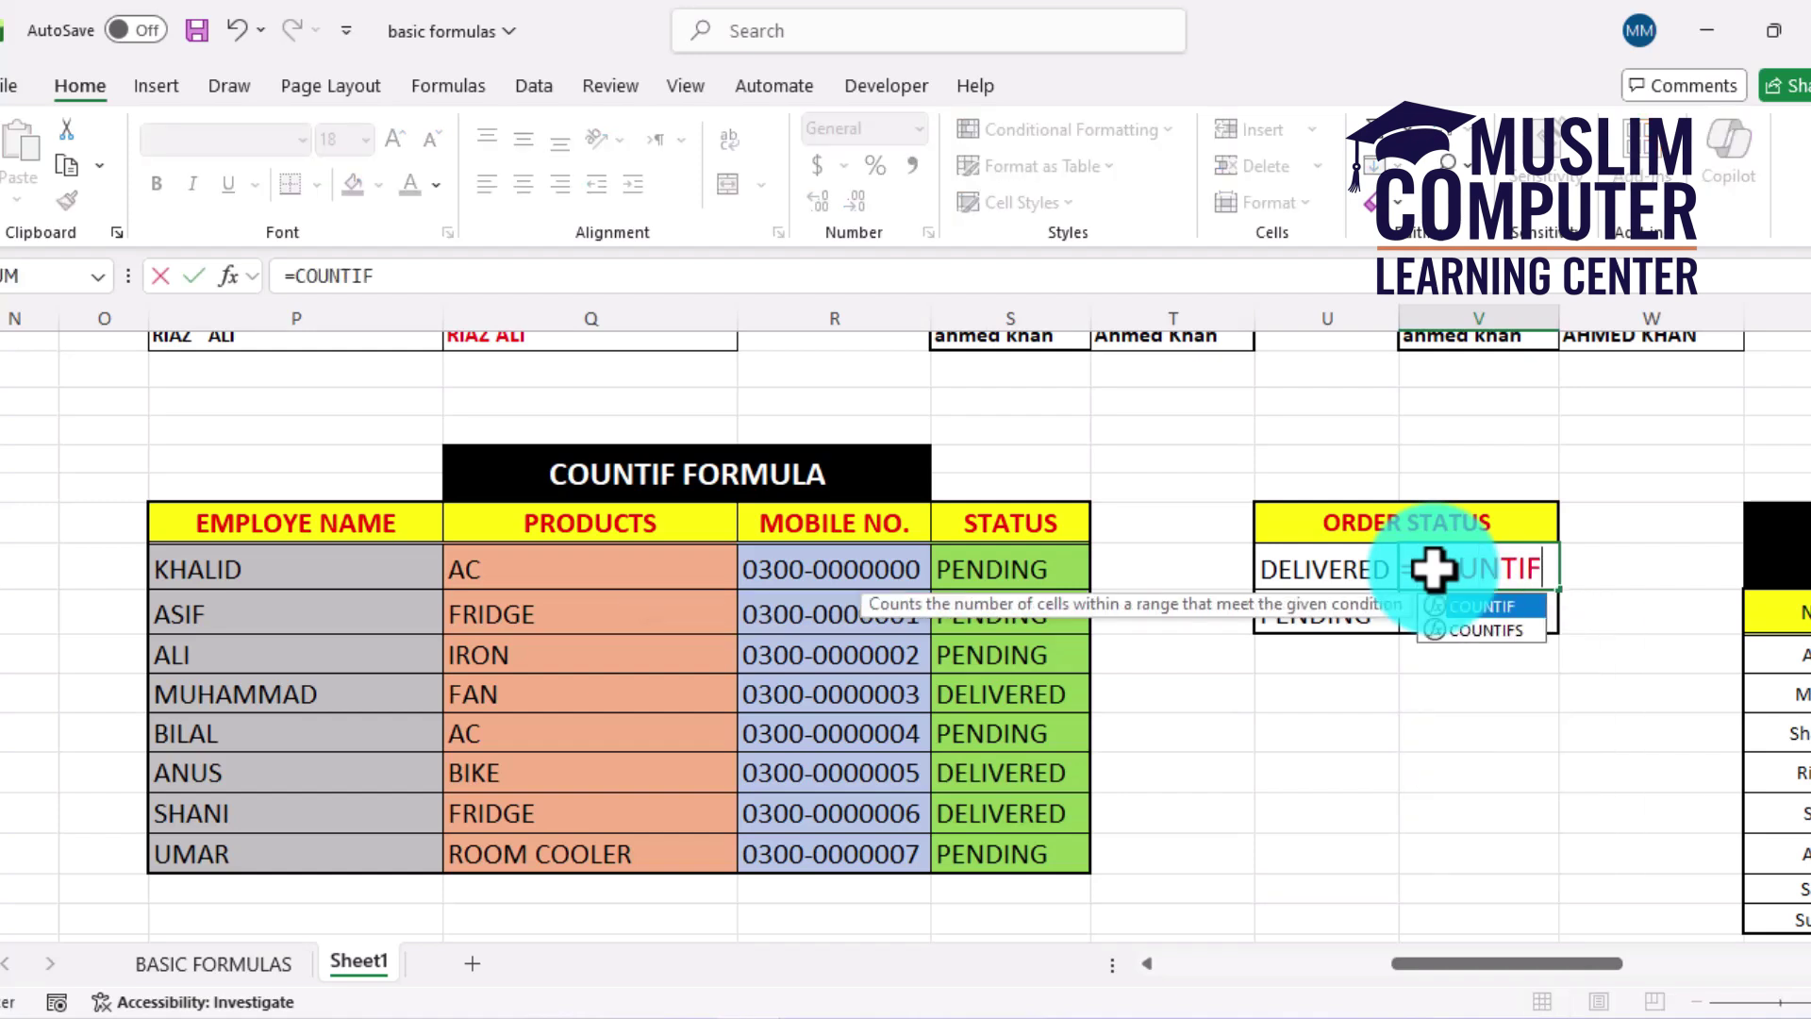
text(()
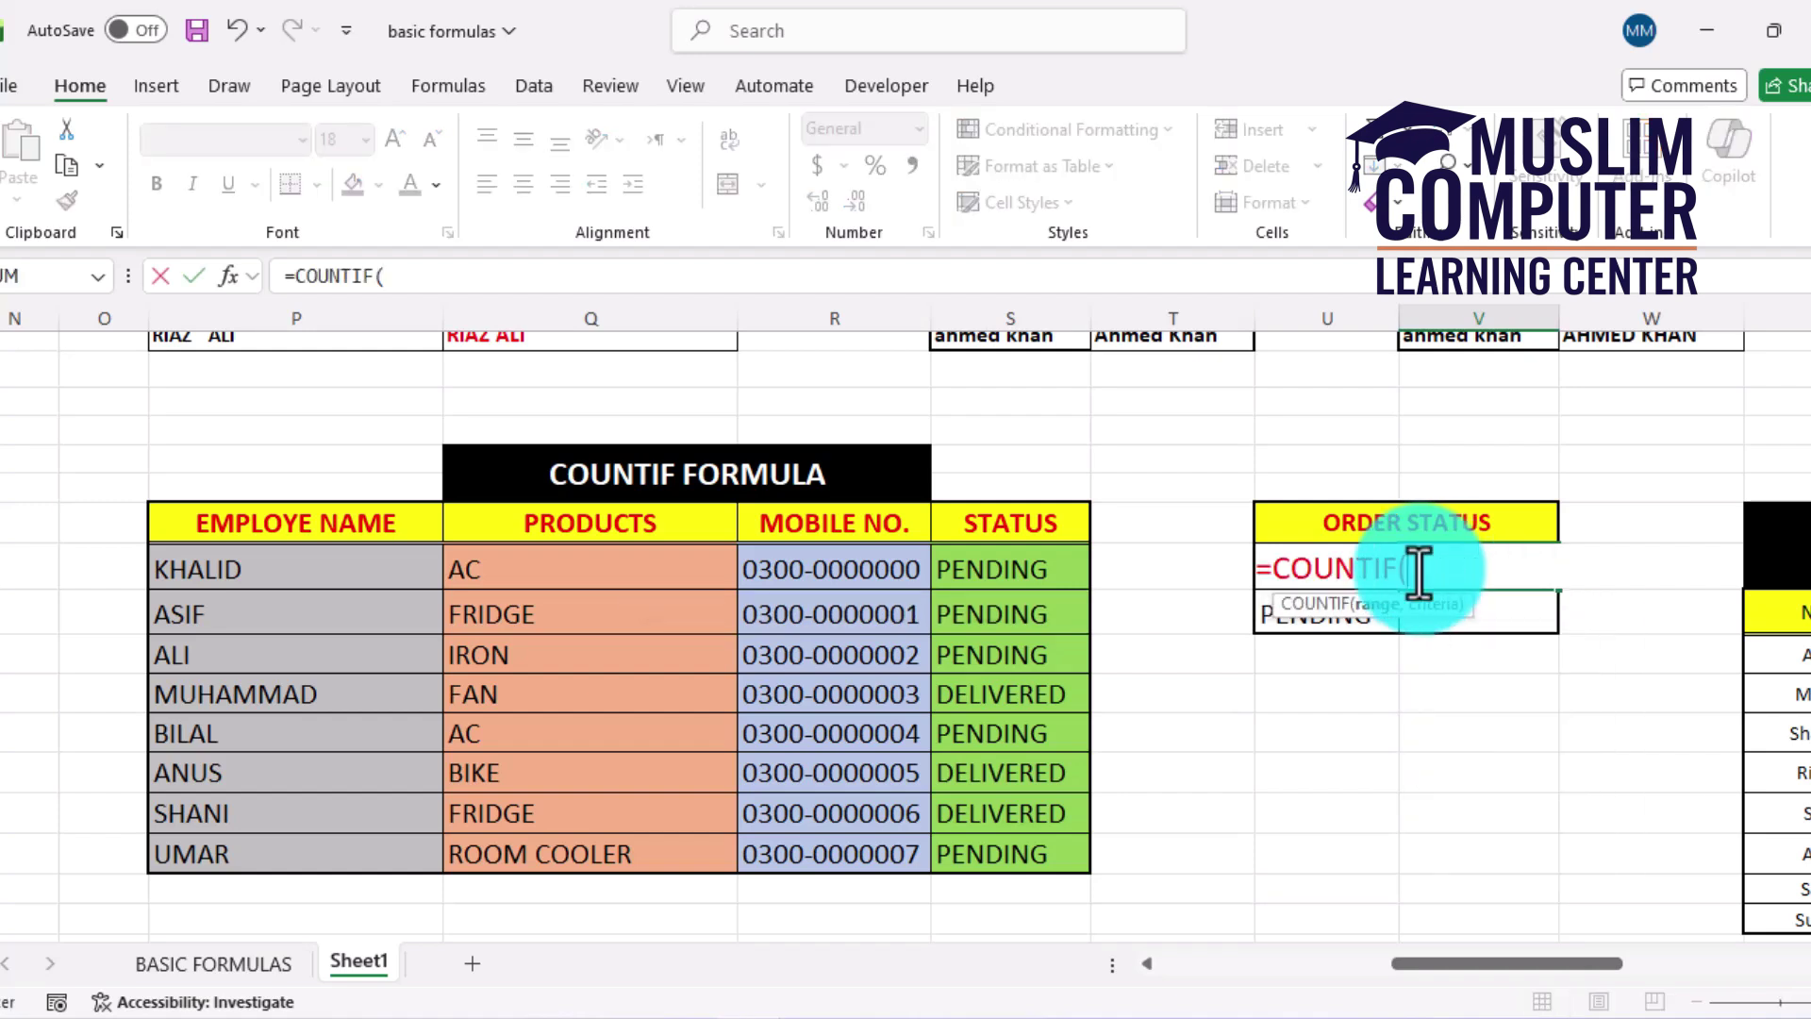
click(1027, 573)
drag(1026, 572, 1019, 848)
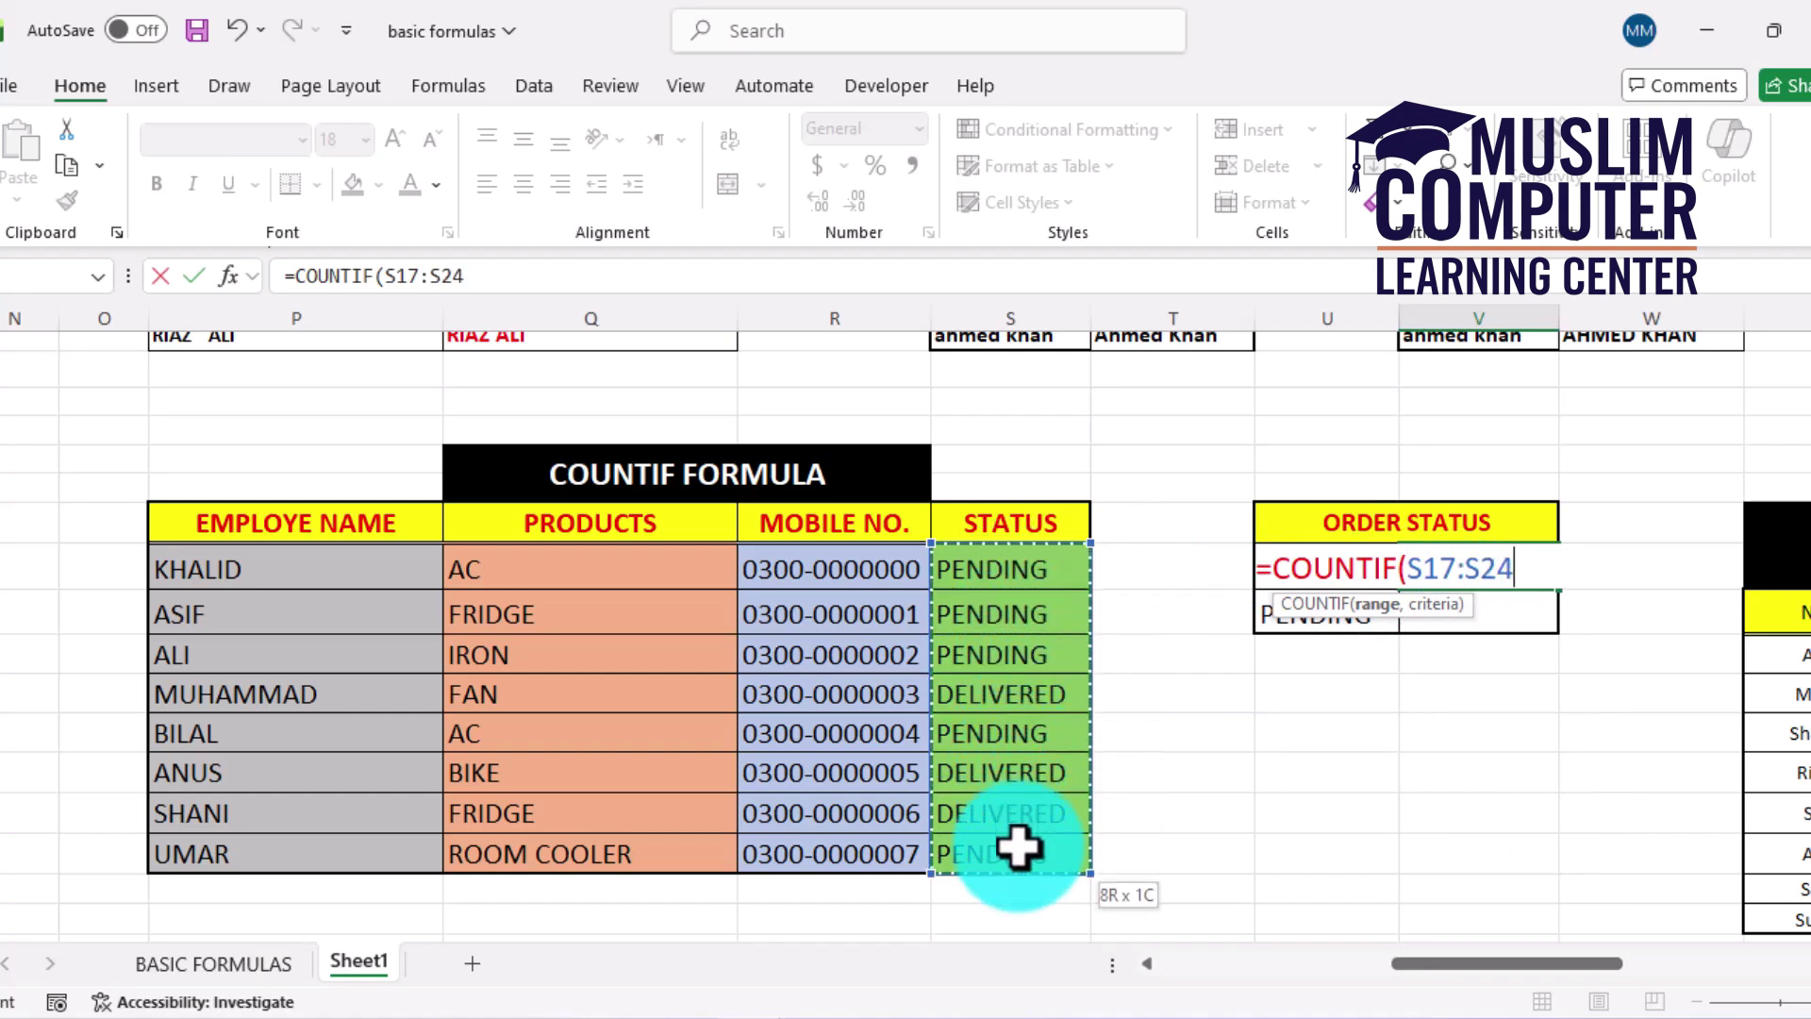
text(,)
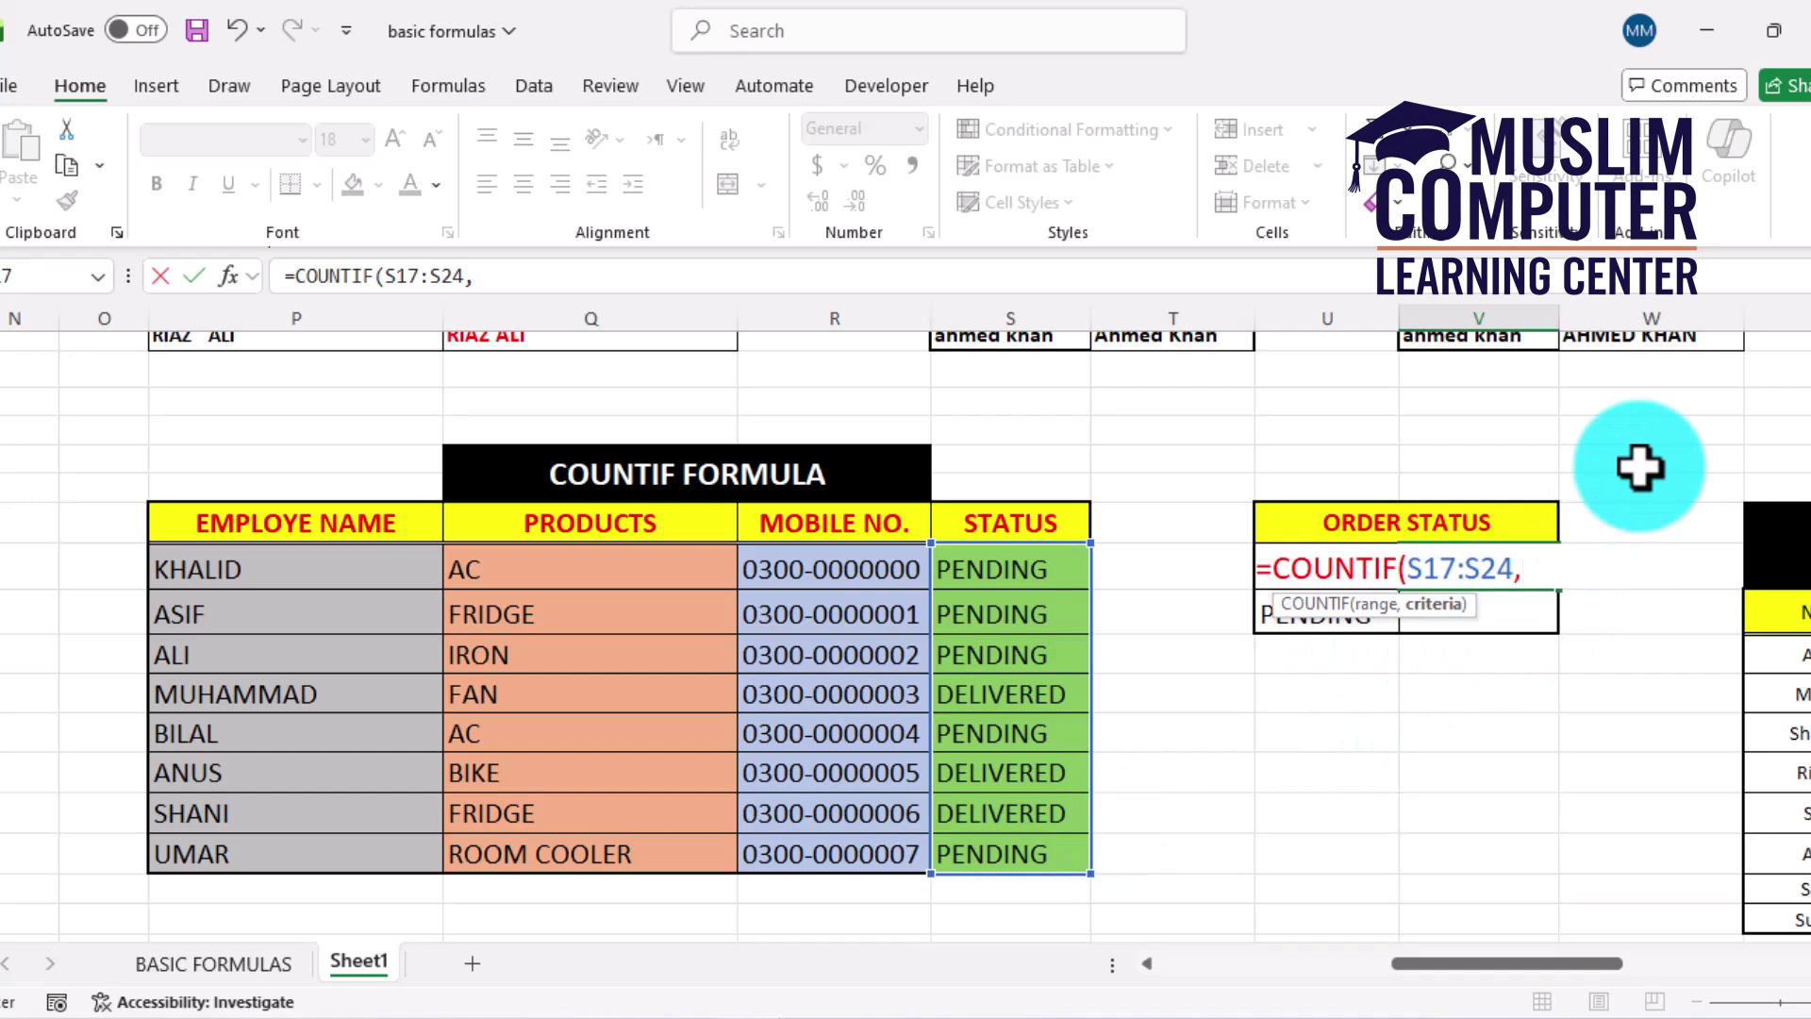
text("DELI)
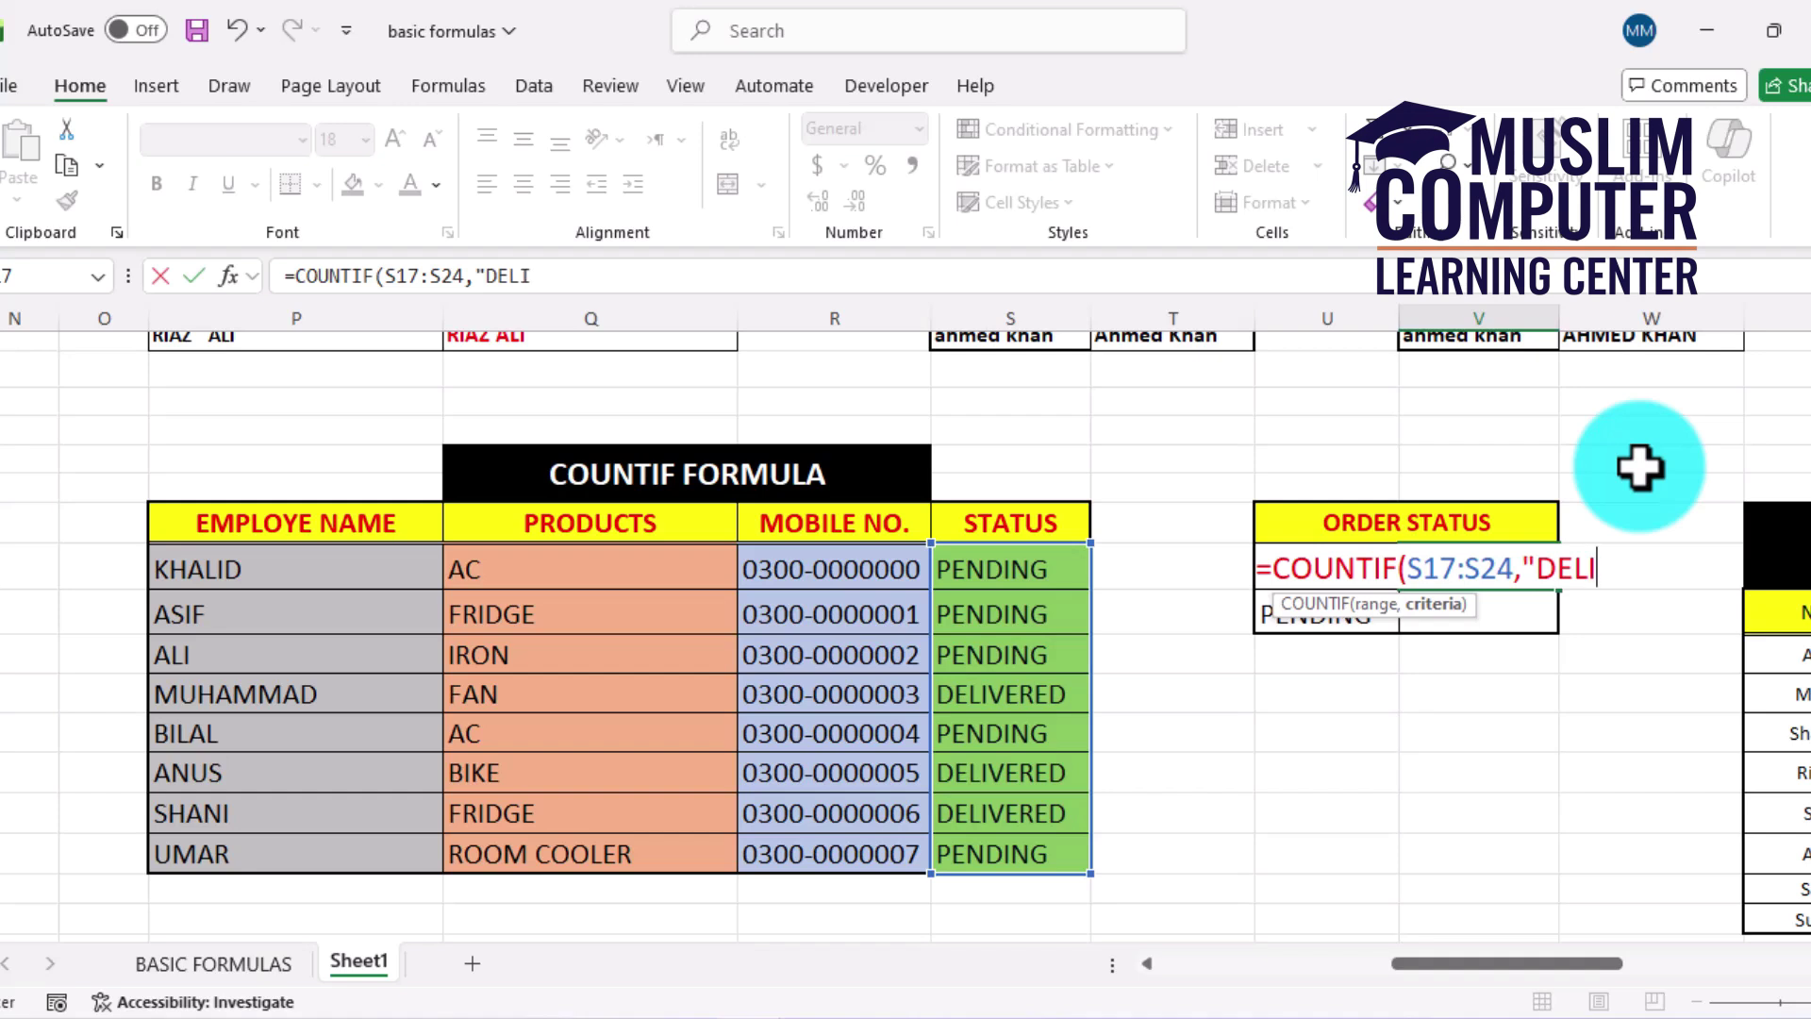
text(VERED)
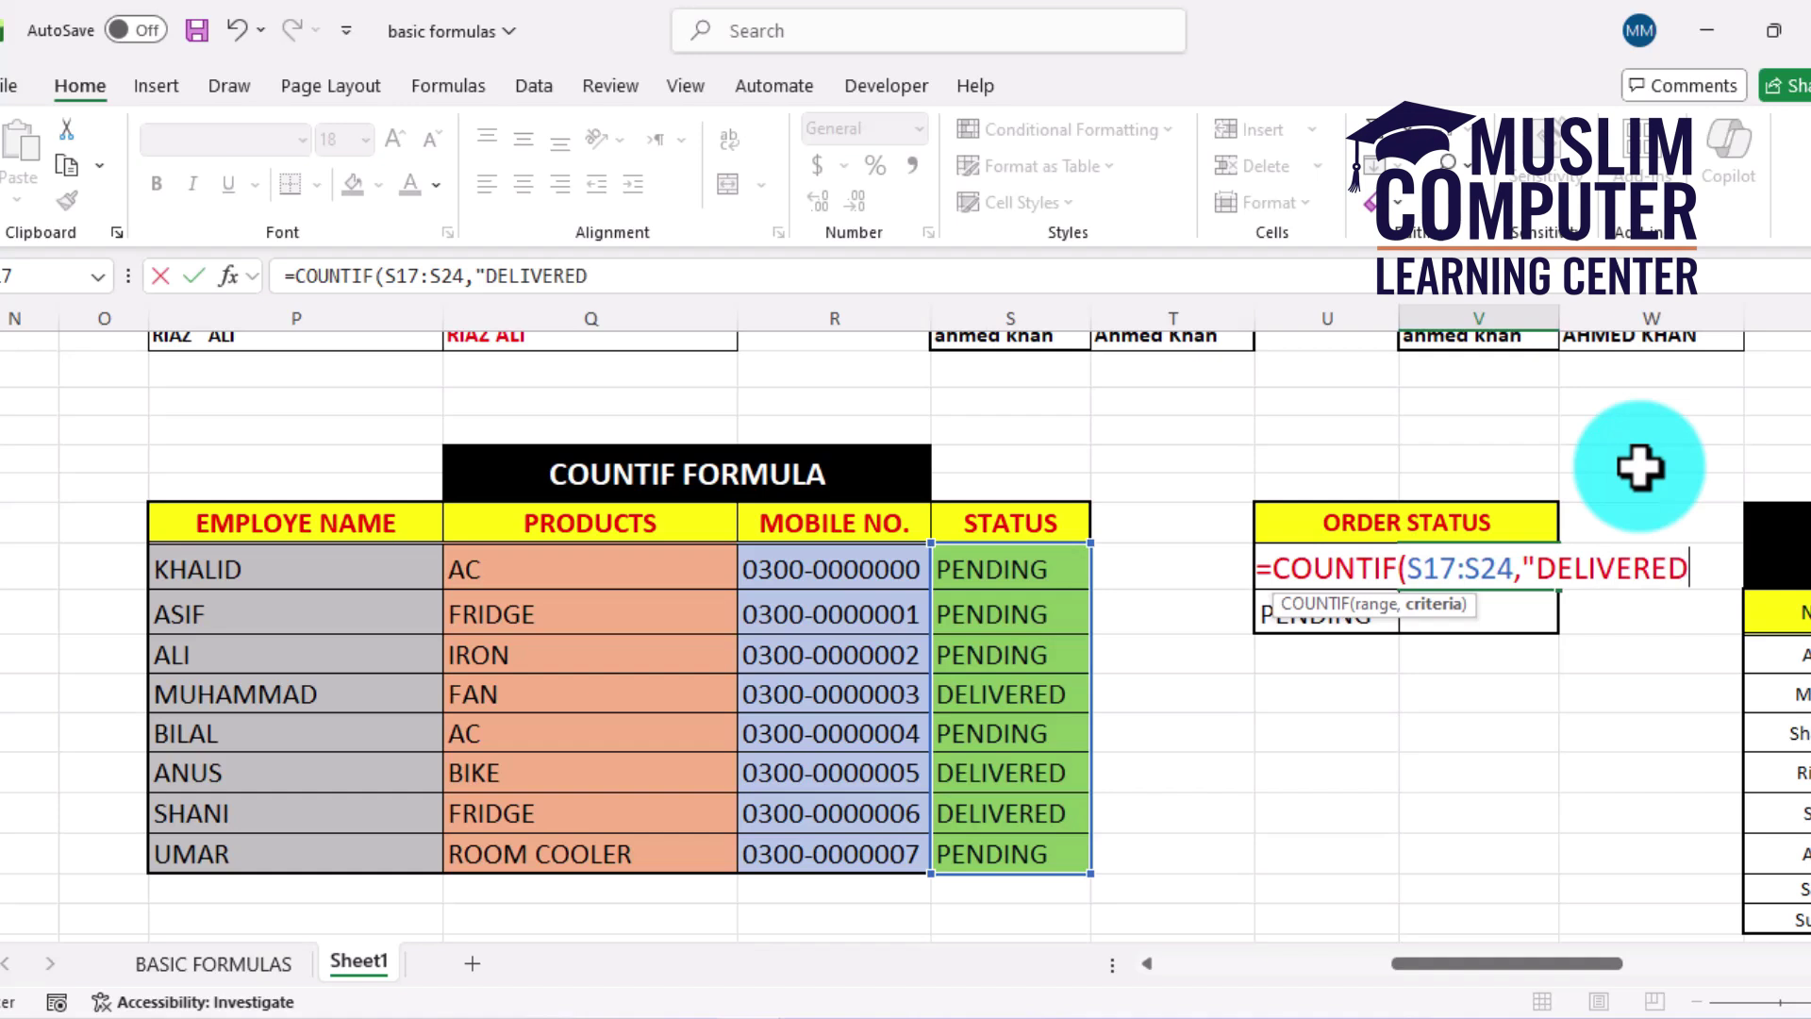
text(")
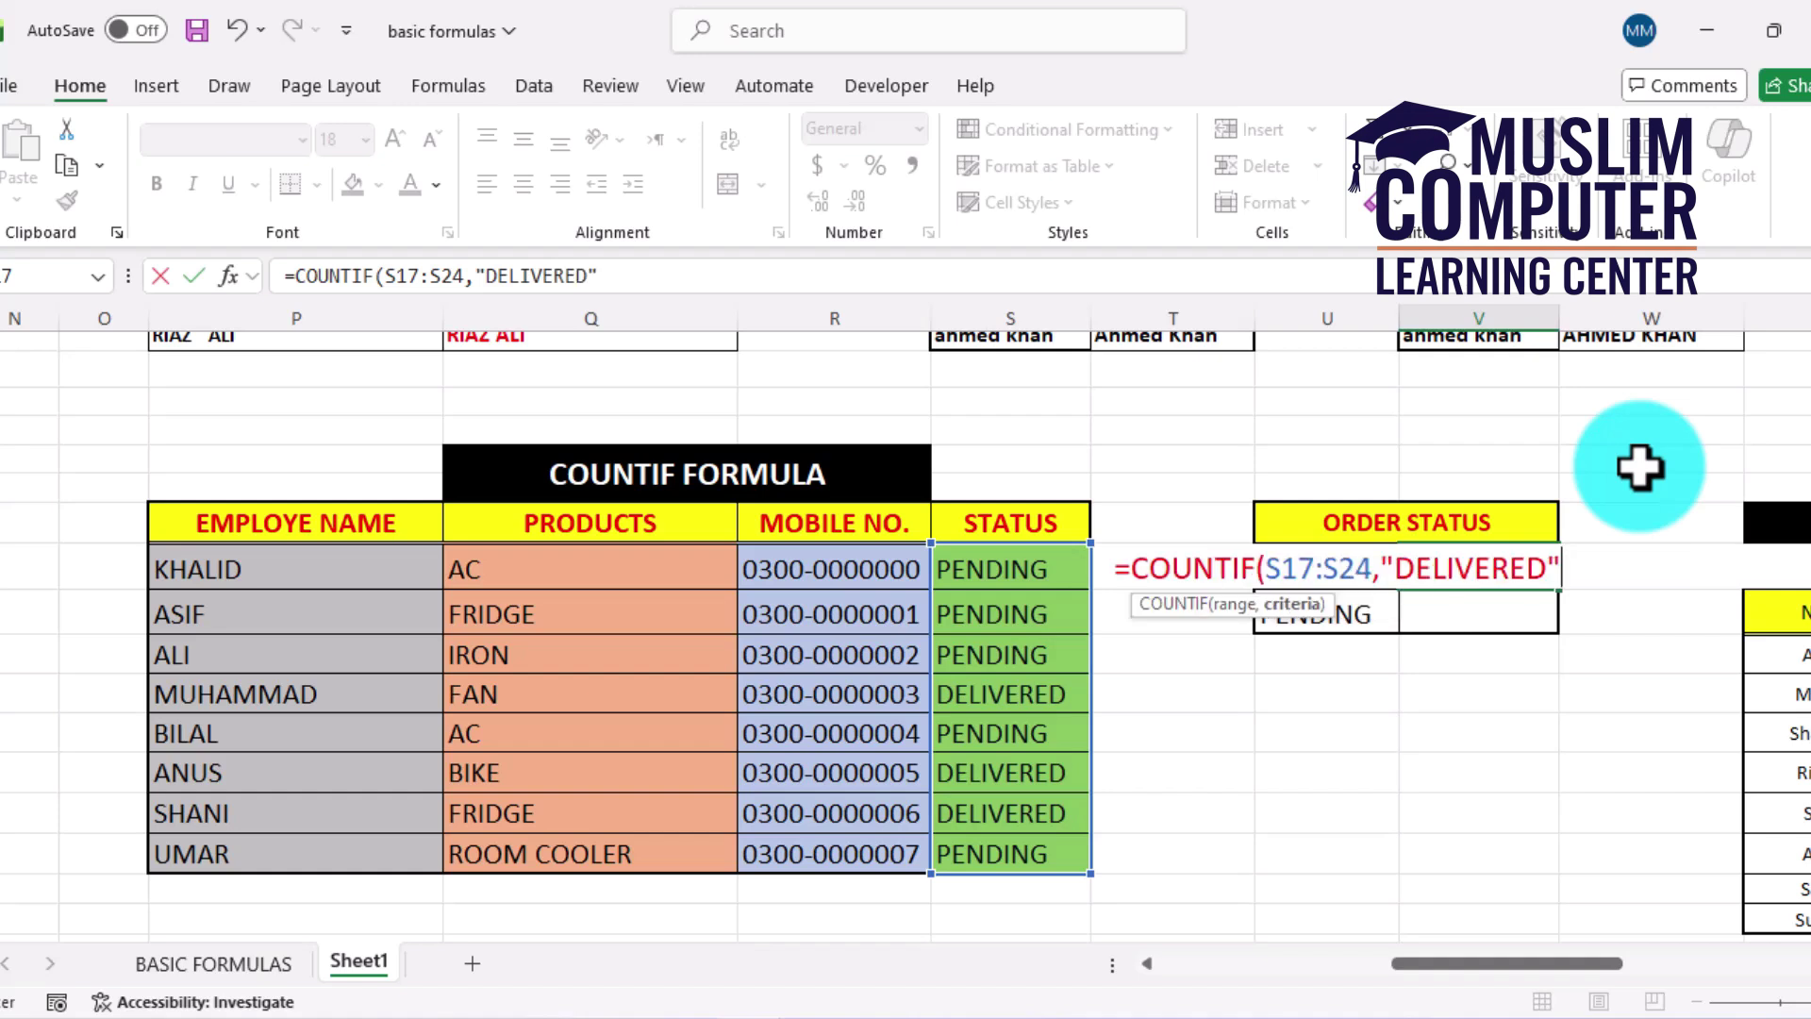
text())
key(Return)
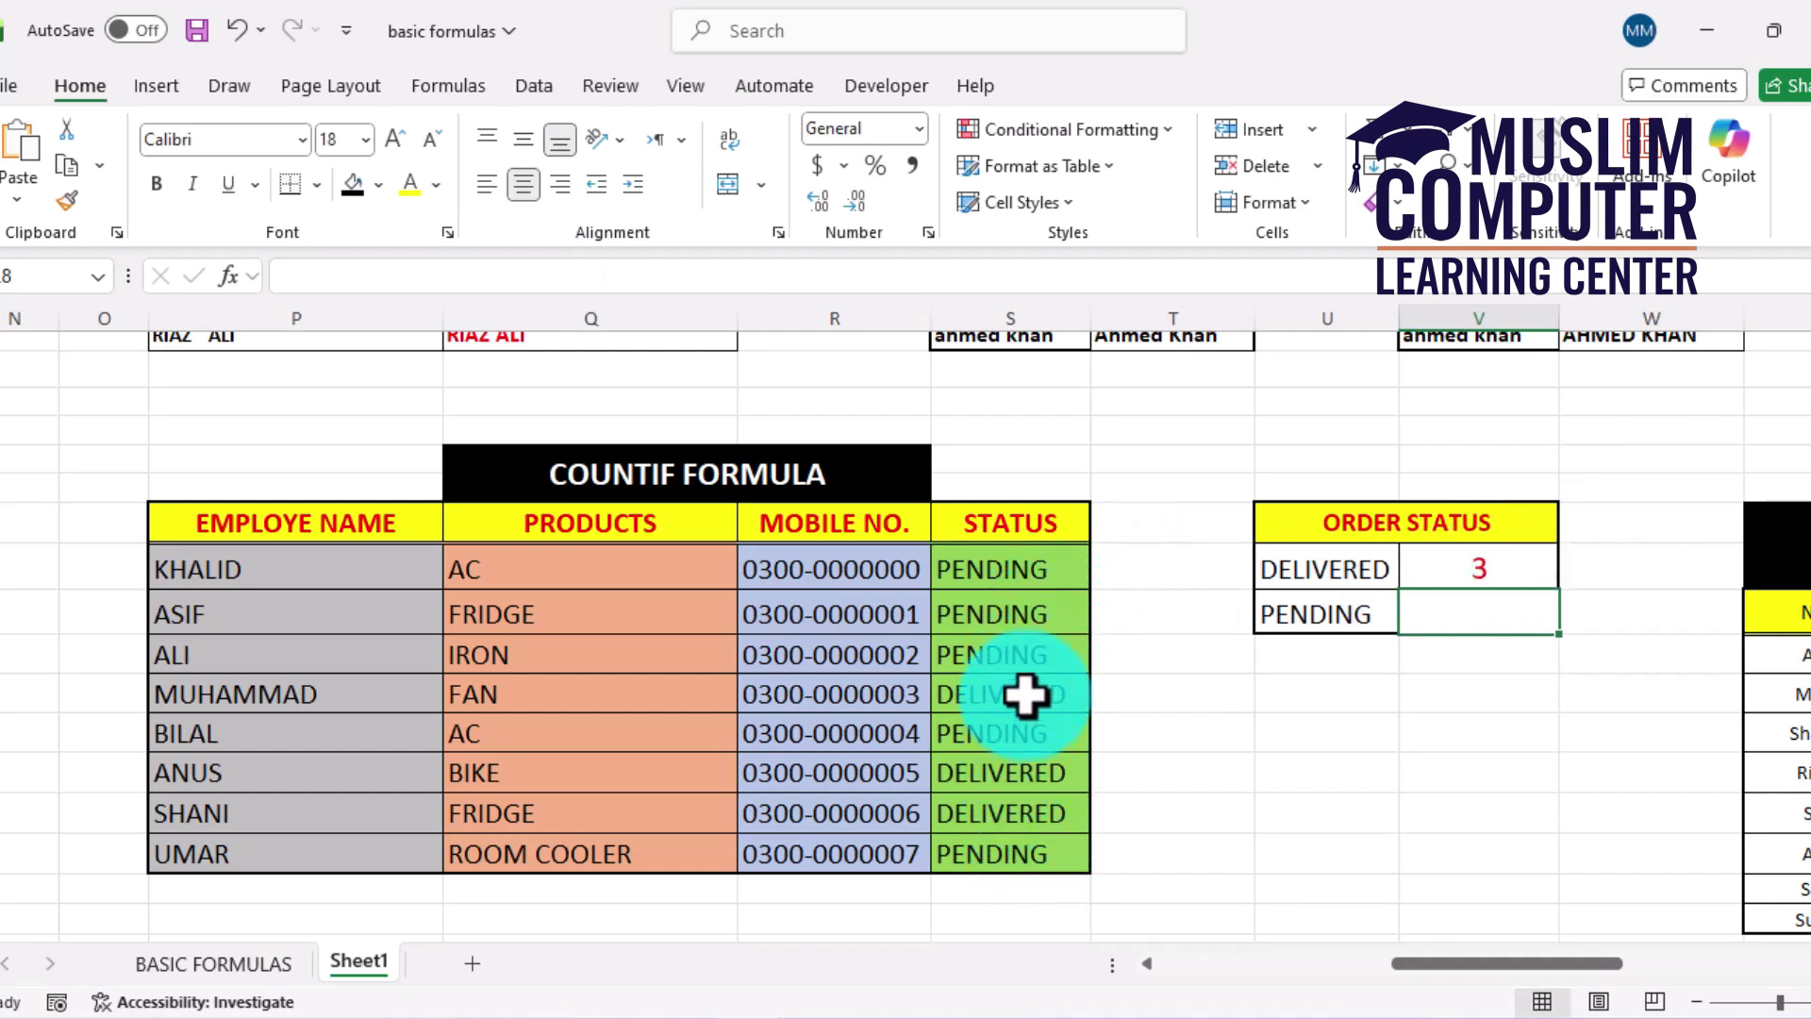
Step: Change the status of the first order in S17 to DELIVERED
click(981, 568)
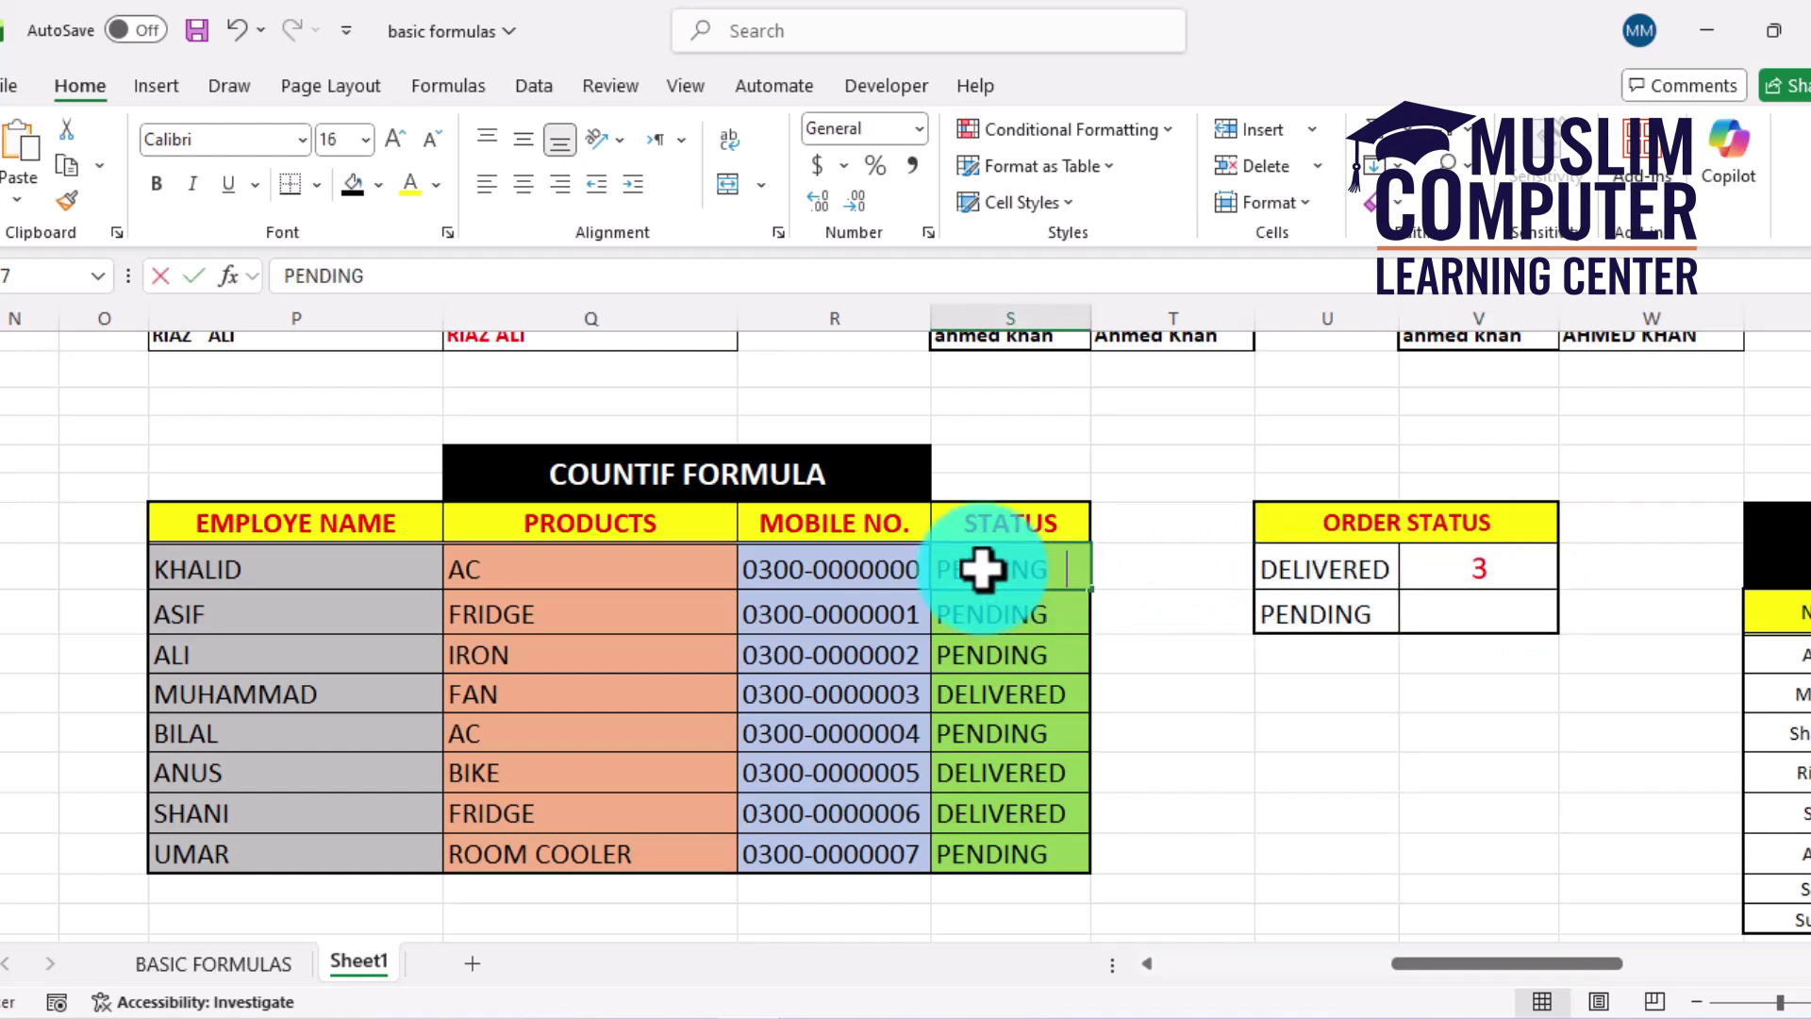
text(DELIVERED)
key(Return)
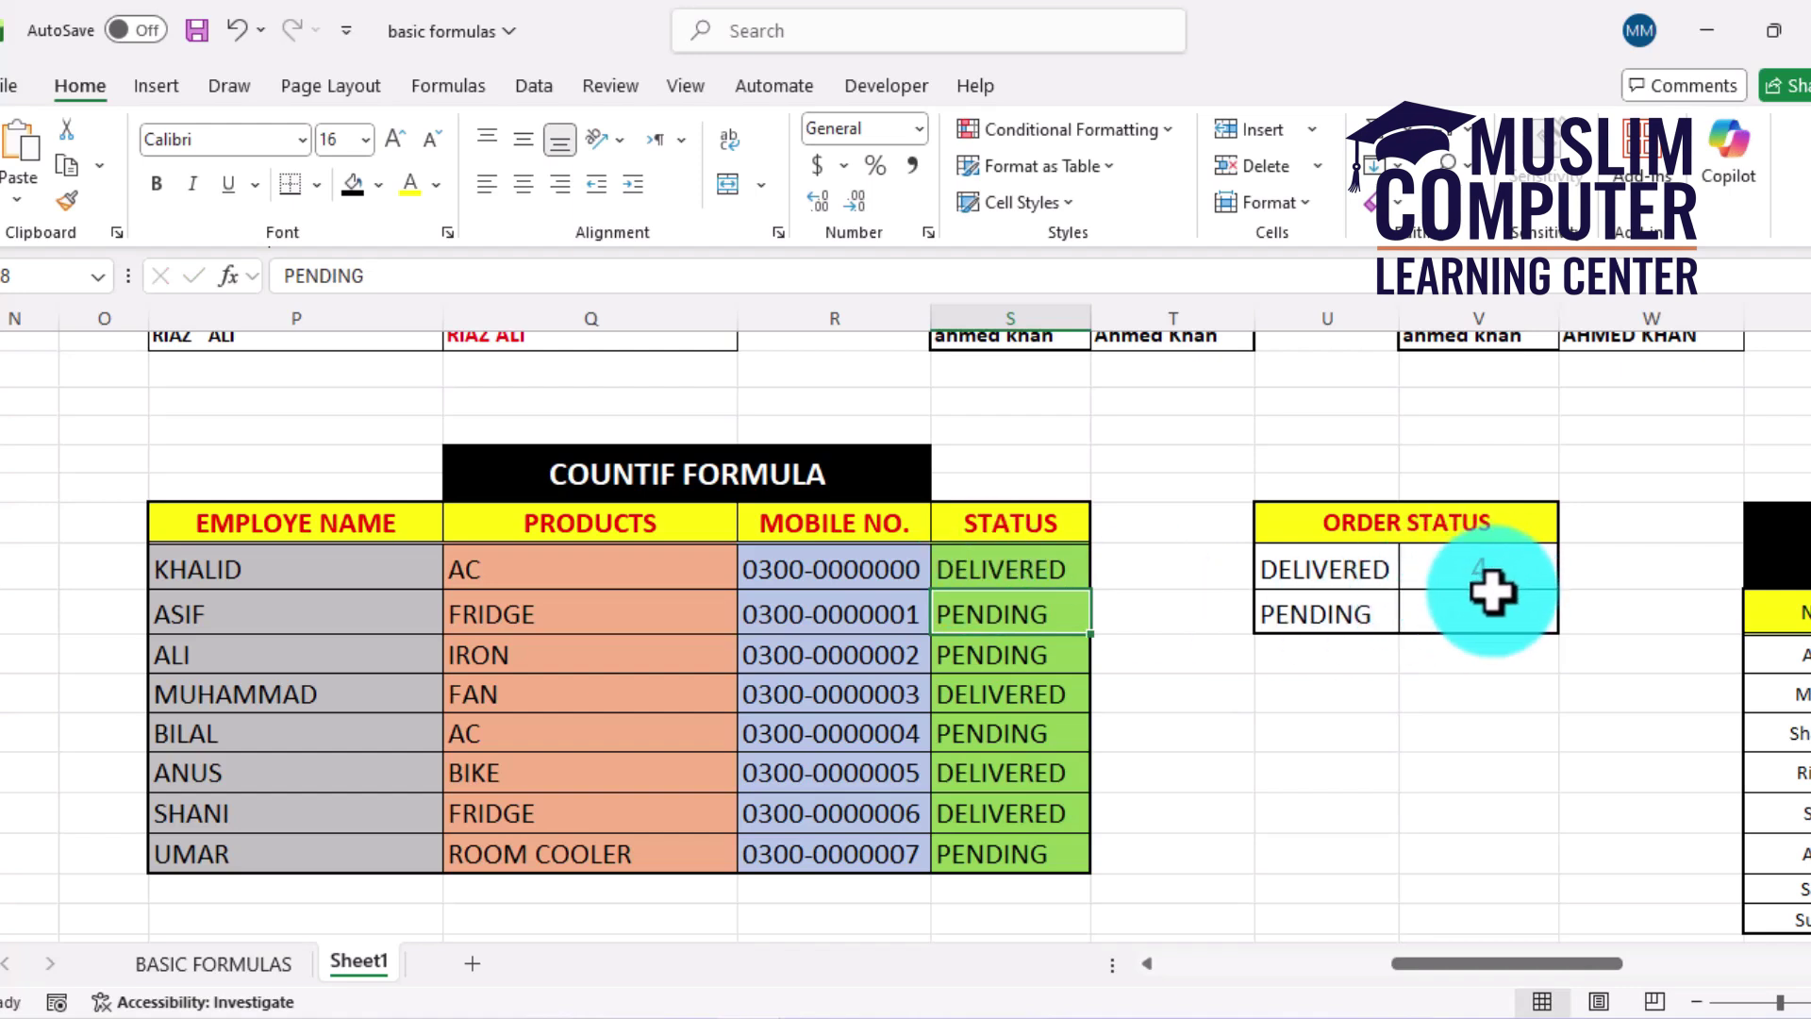
Step: Count the pending orders of the COUNTIF FORMULA table with =COUNTIF(S17:S24,"PENDING") in V18
click(1478, 614)
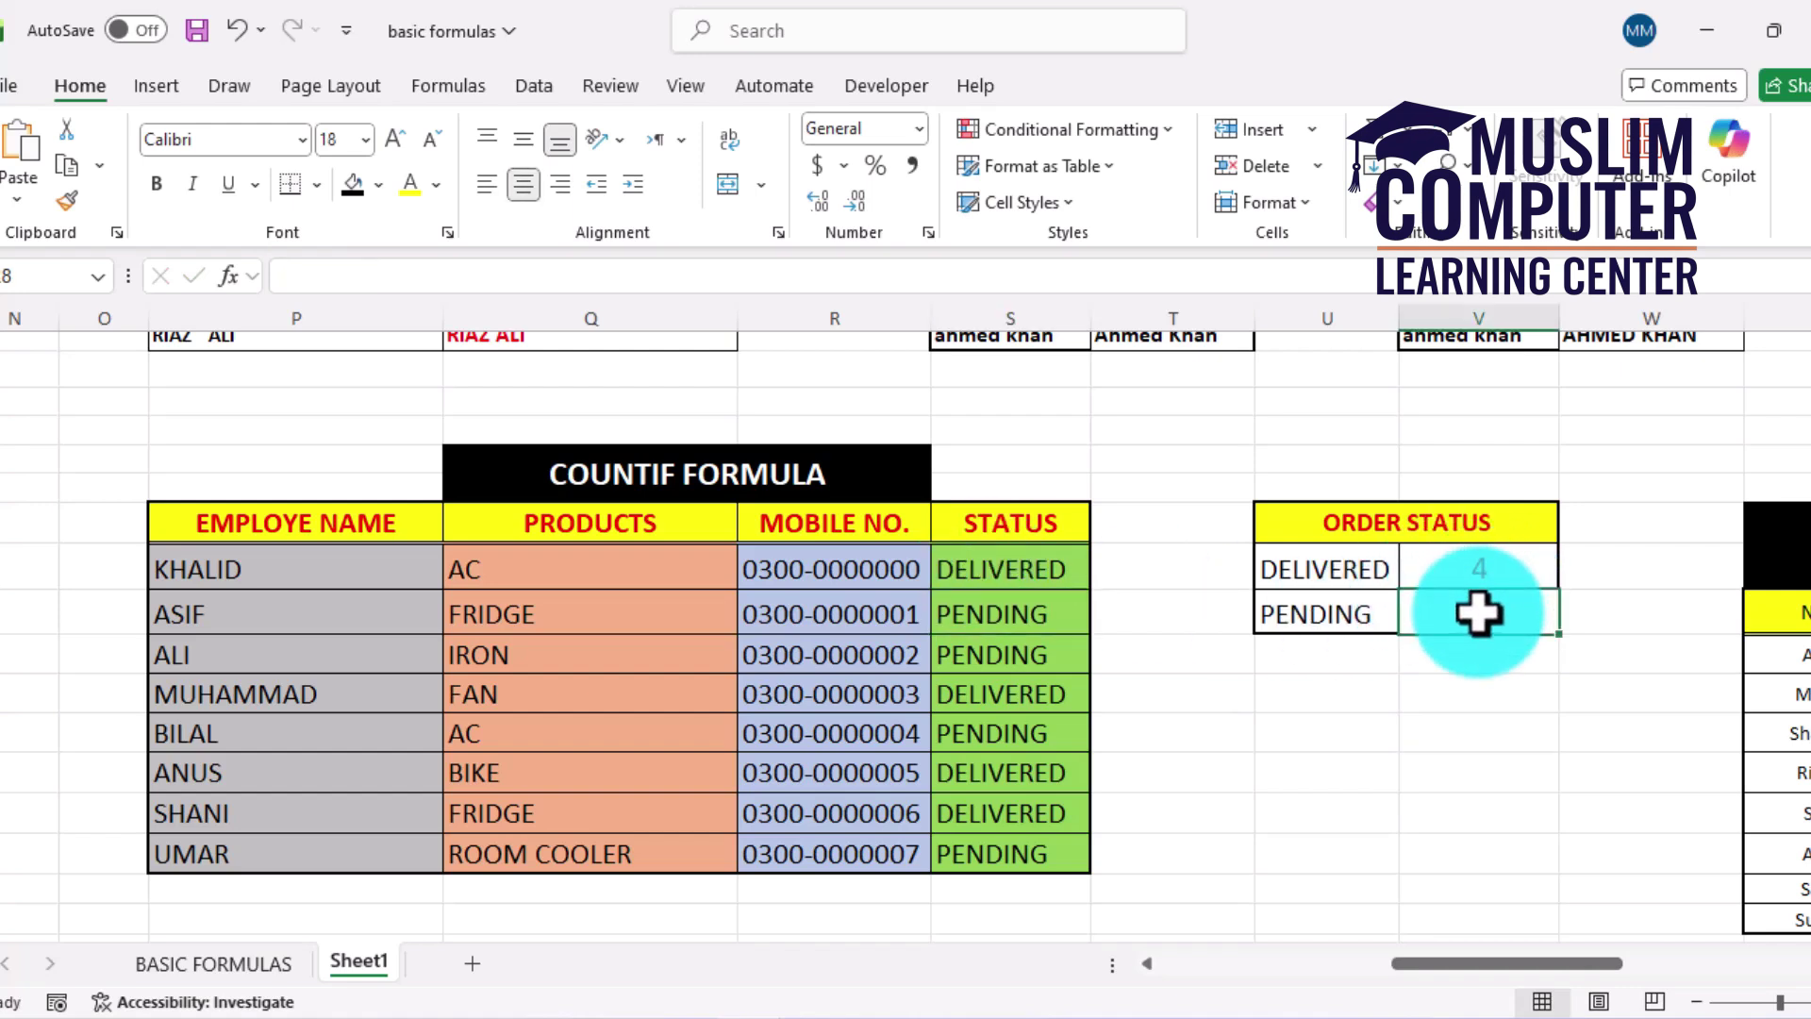
text(=C)
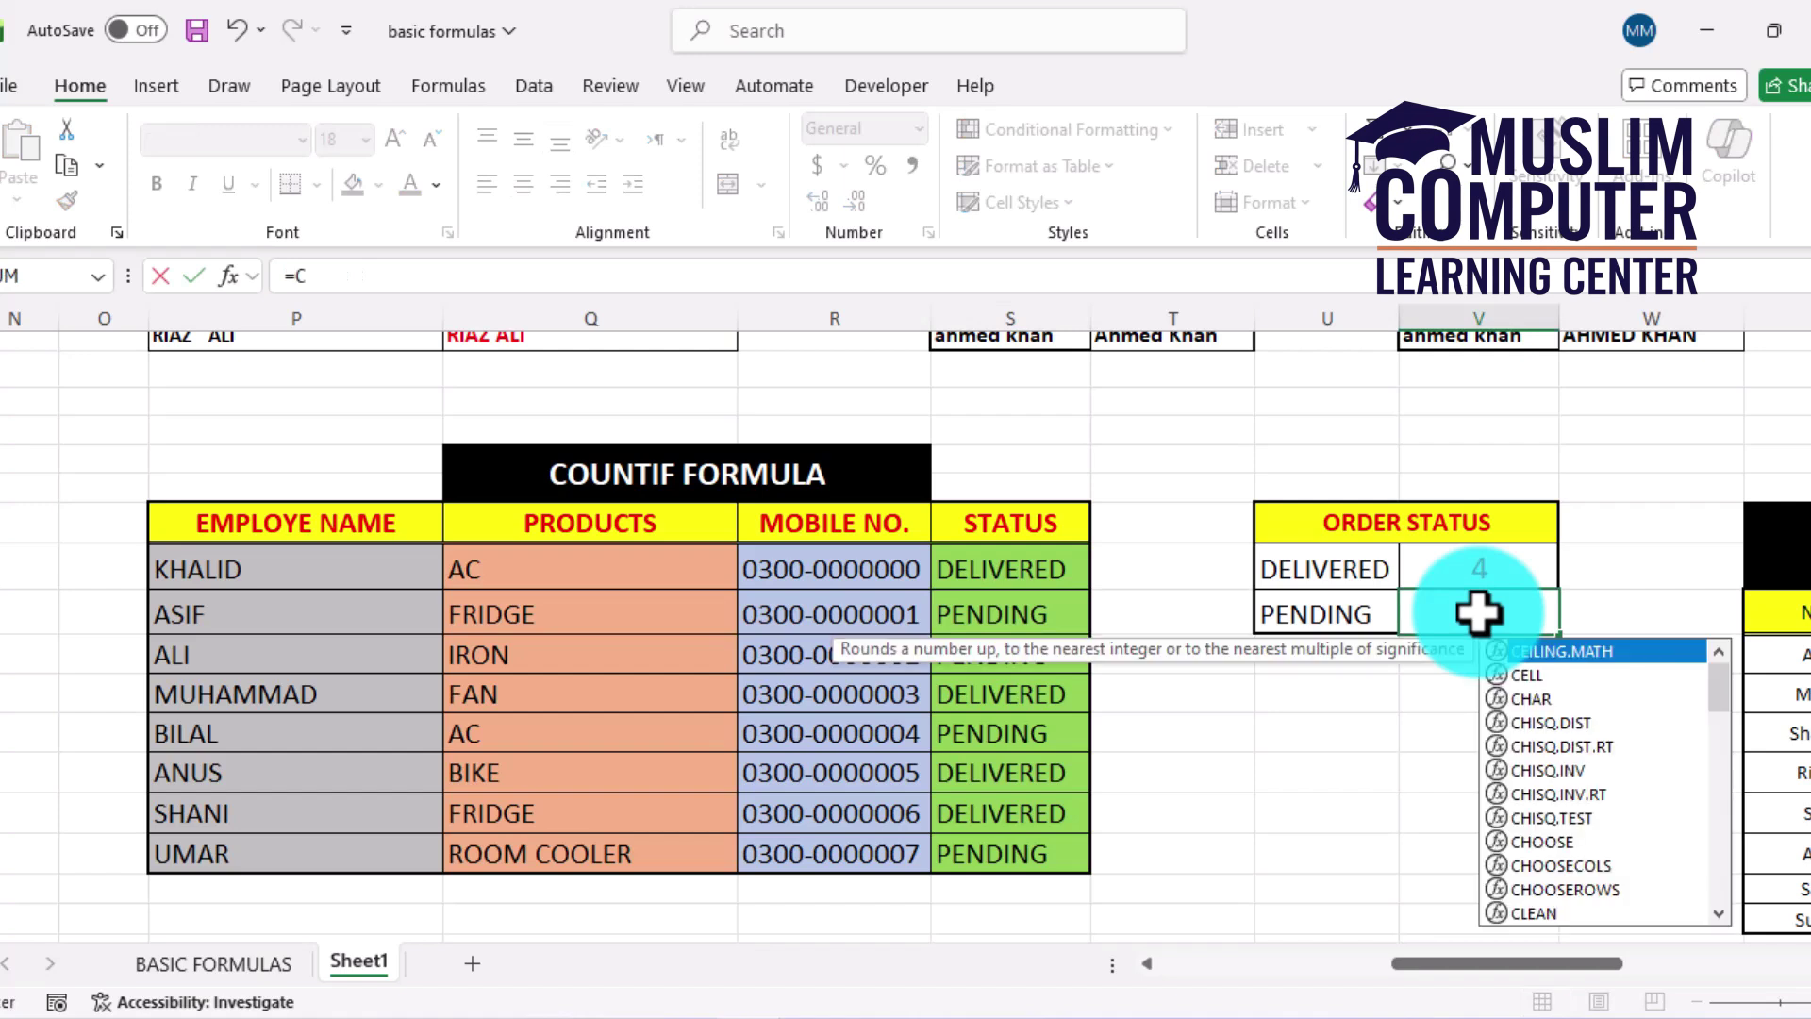
text(OUNTIF()
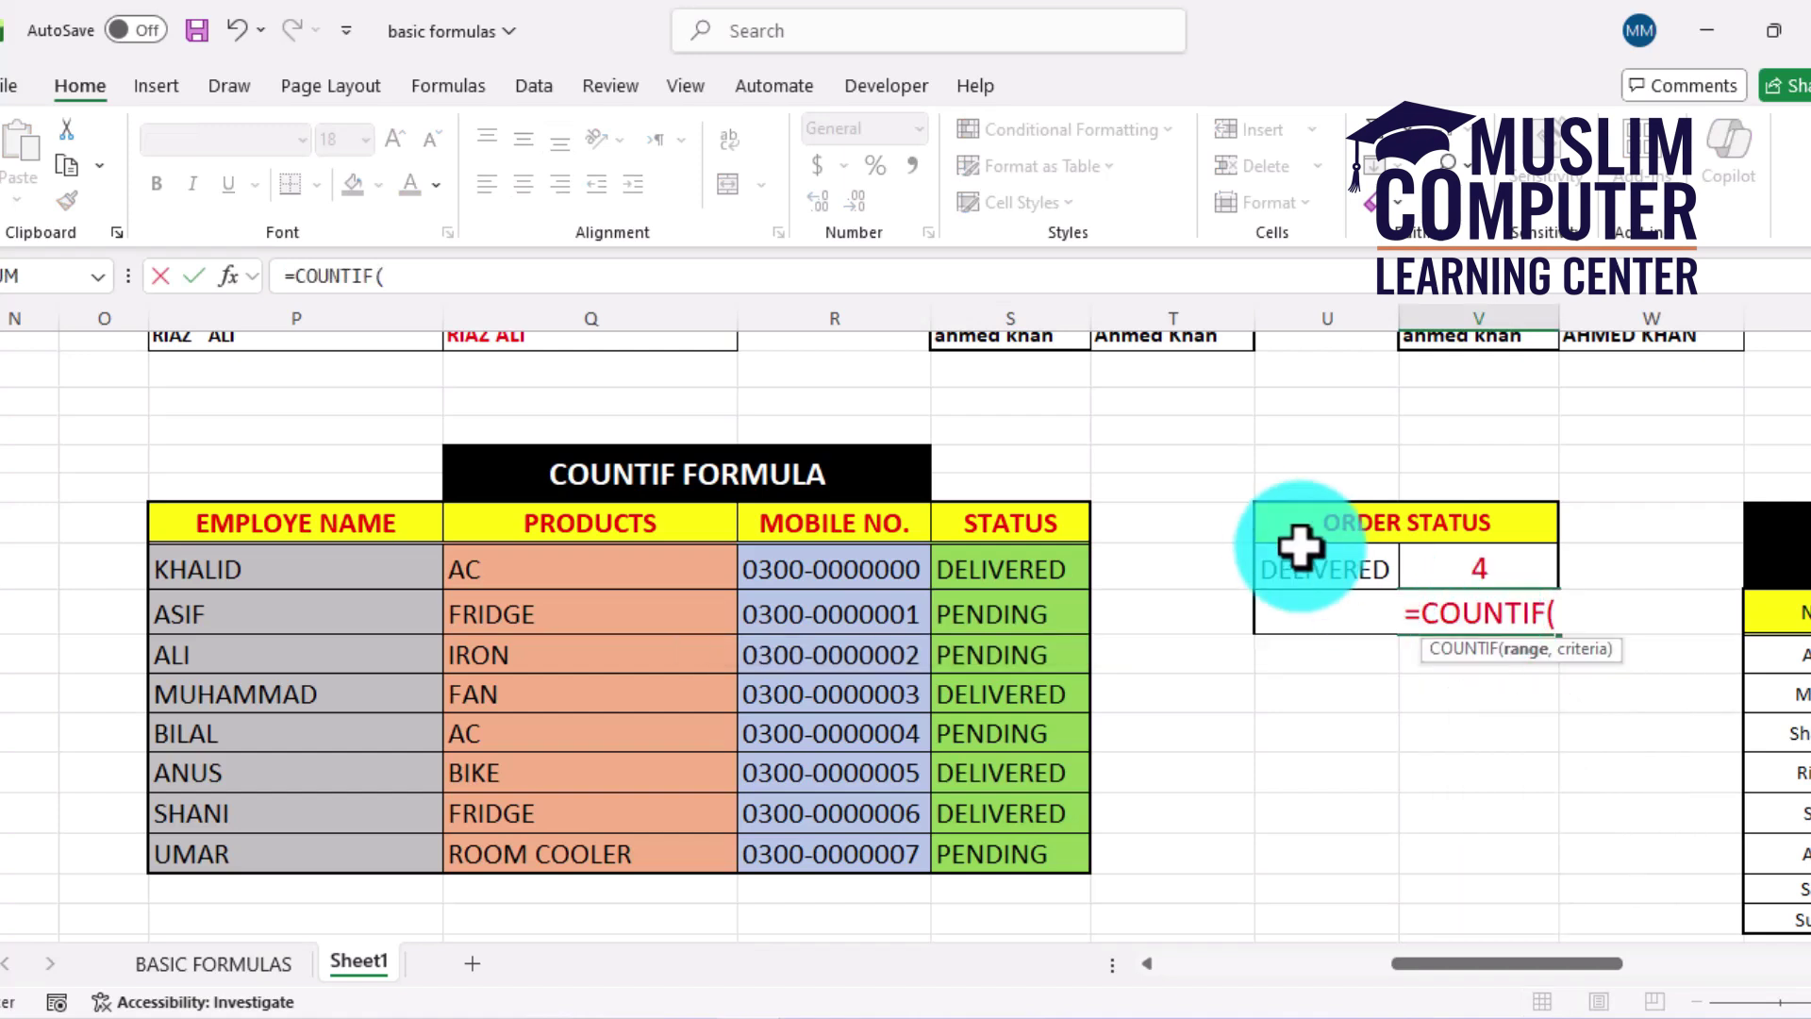
drag(1054, 569, 1022, 849)
text(,")
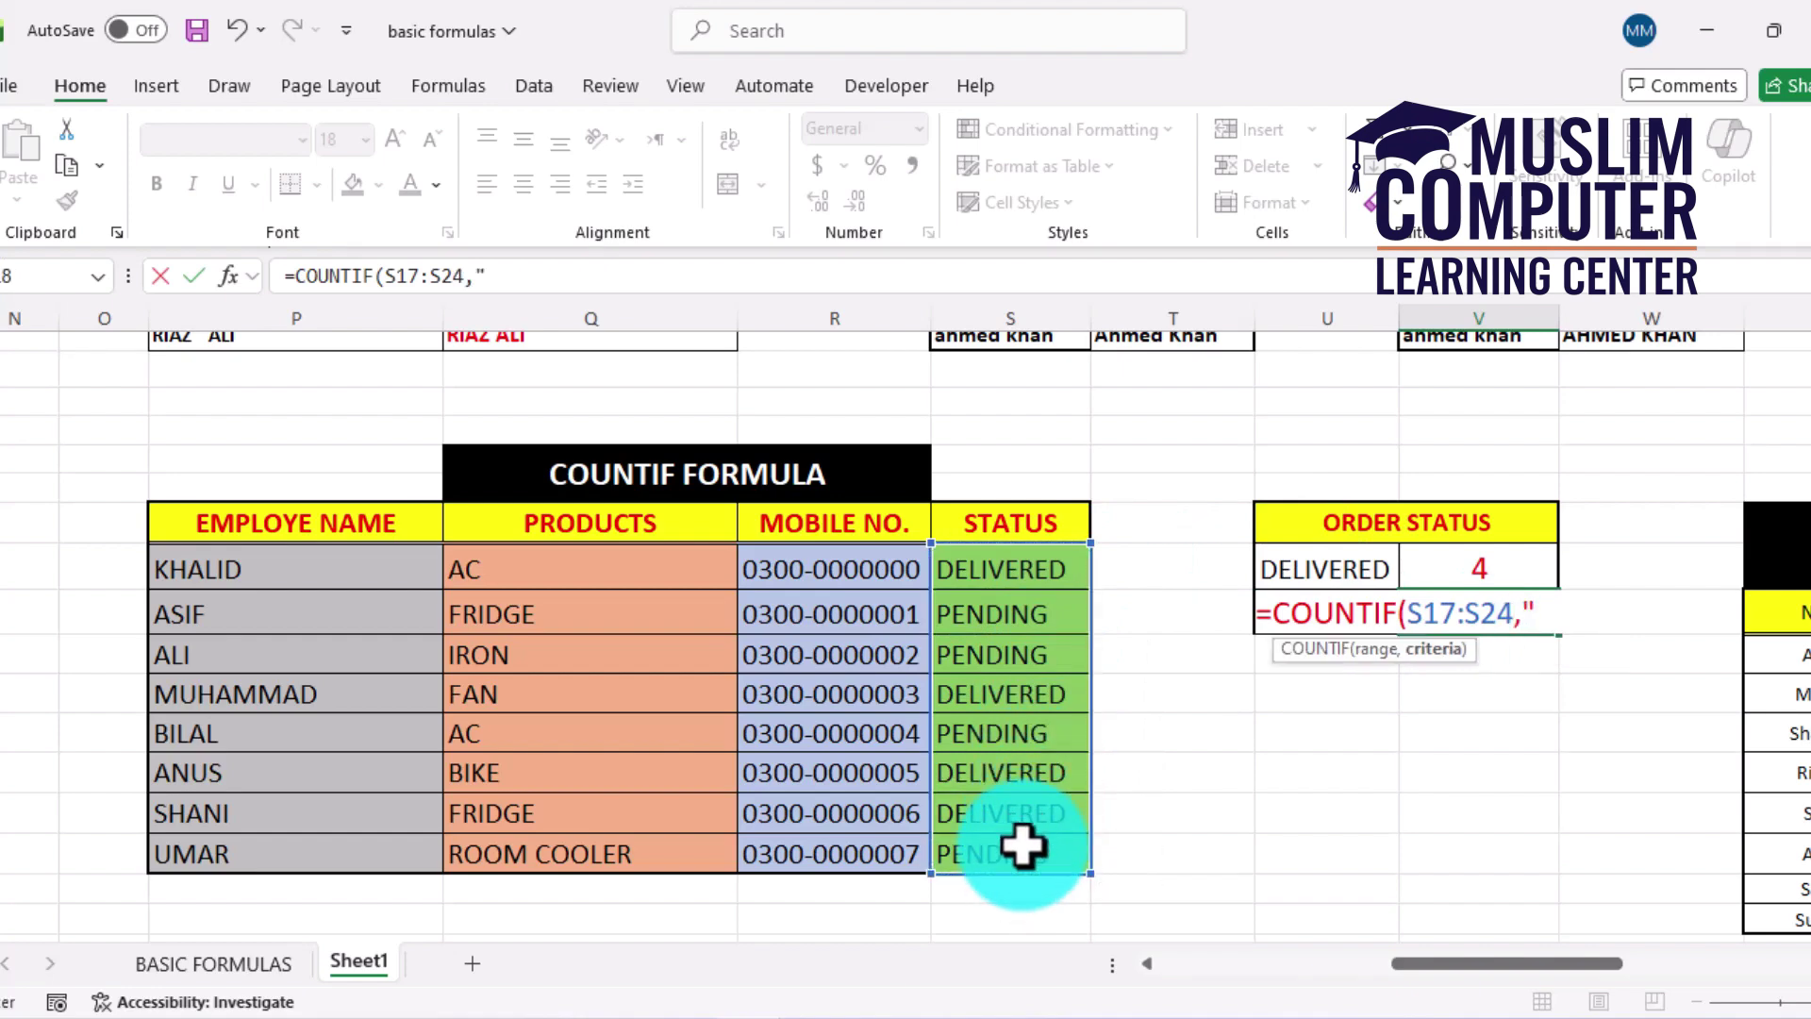
text(PENDING)
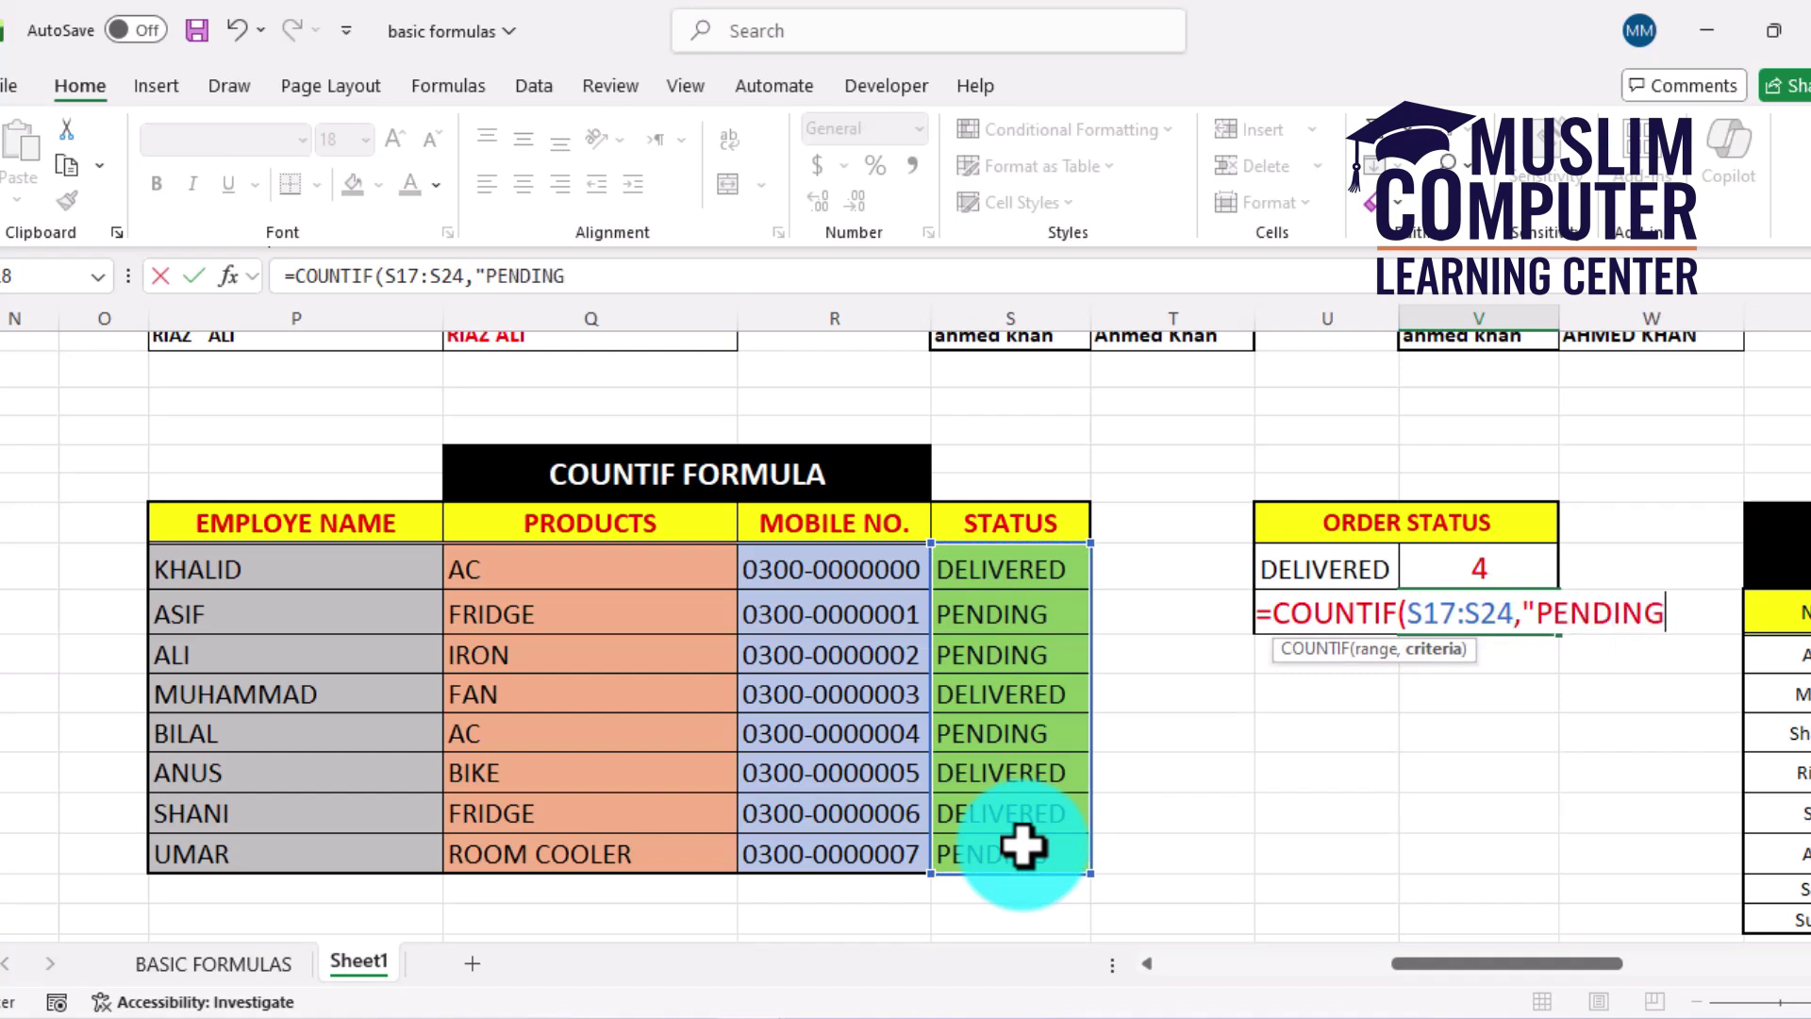
text("))
key(Return)
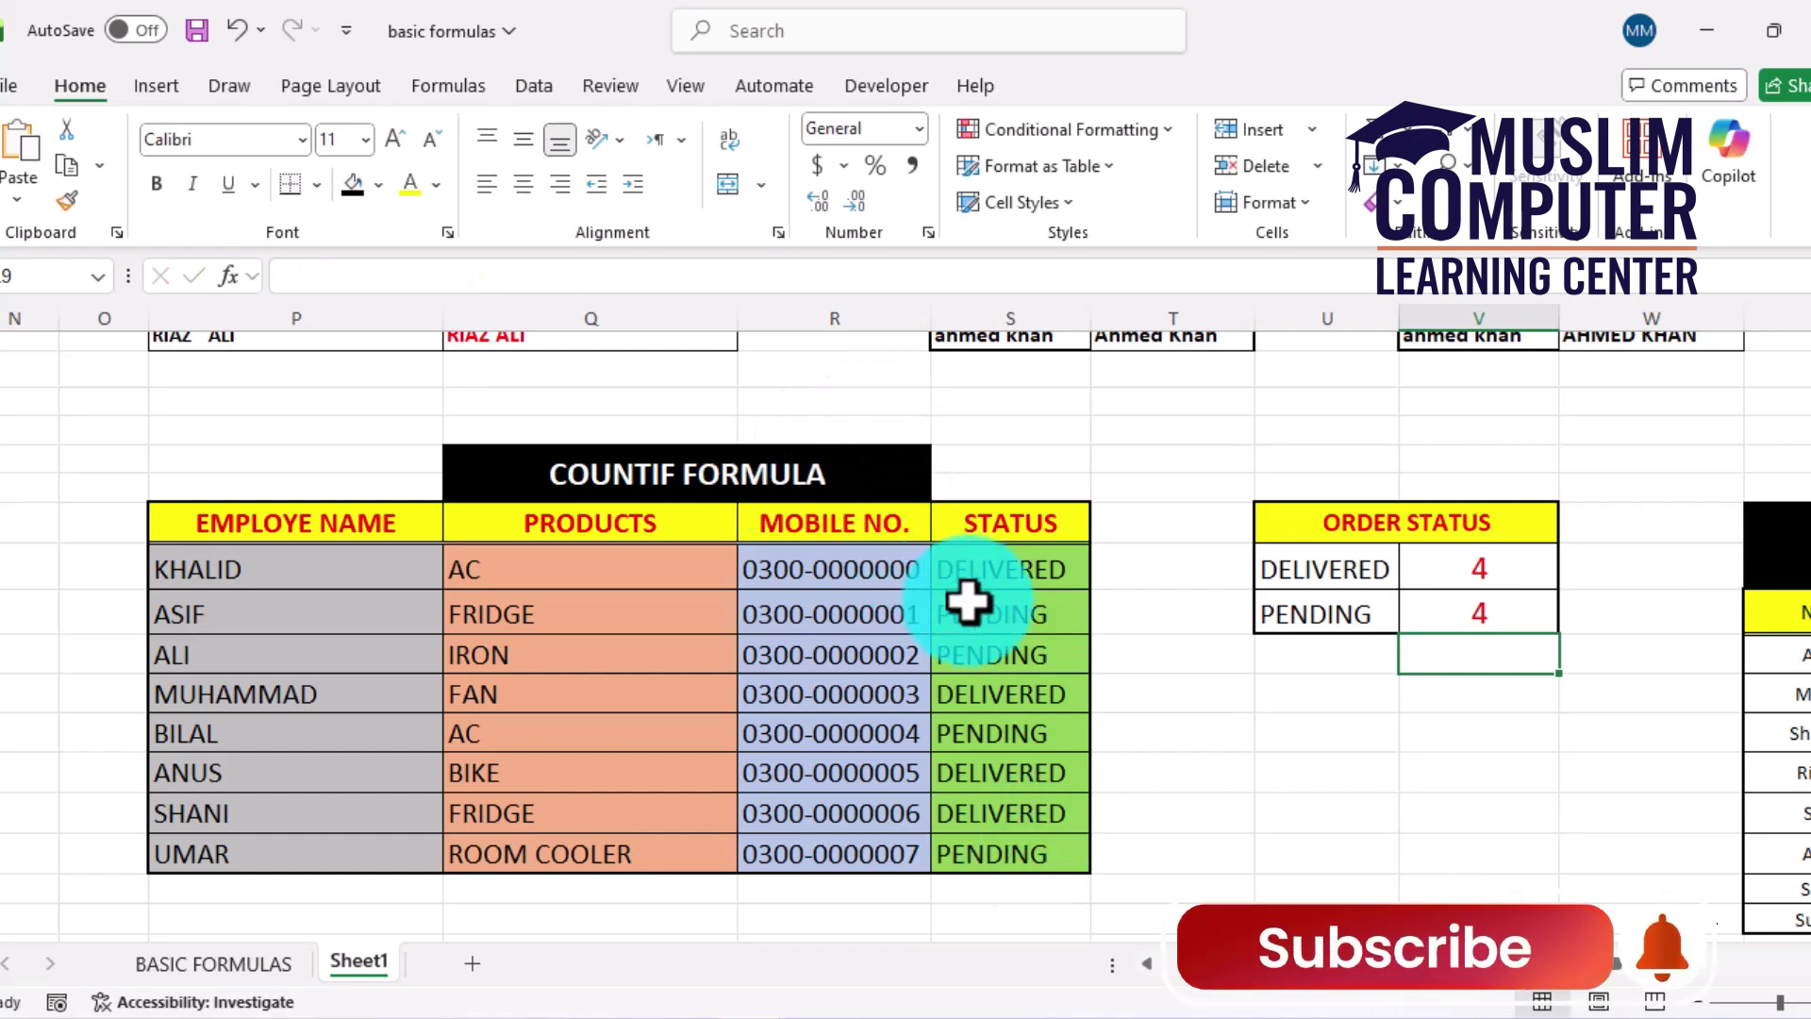
Step: Set the first order's status in S17 back to PENDING
click(1015, 570)
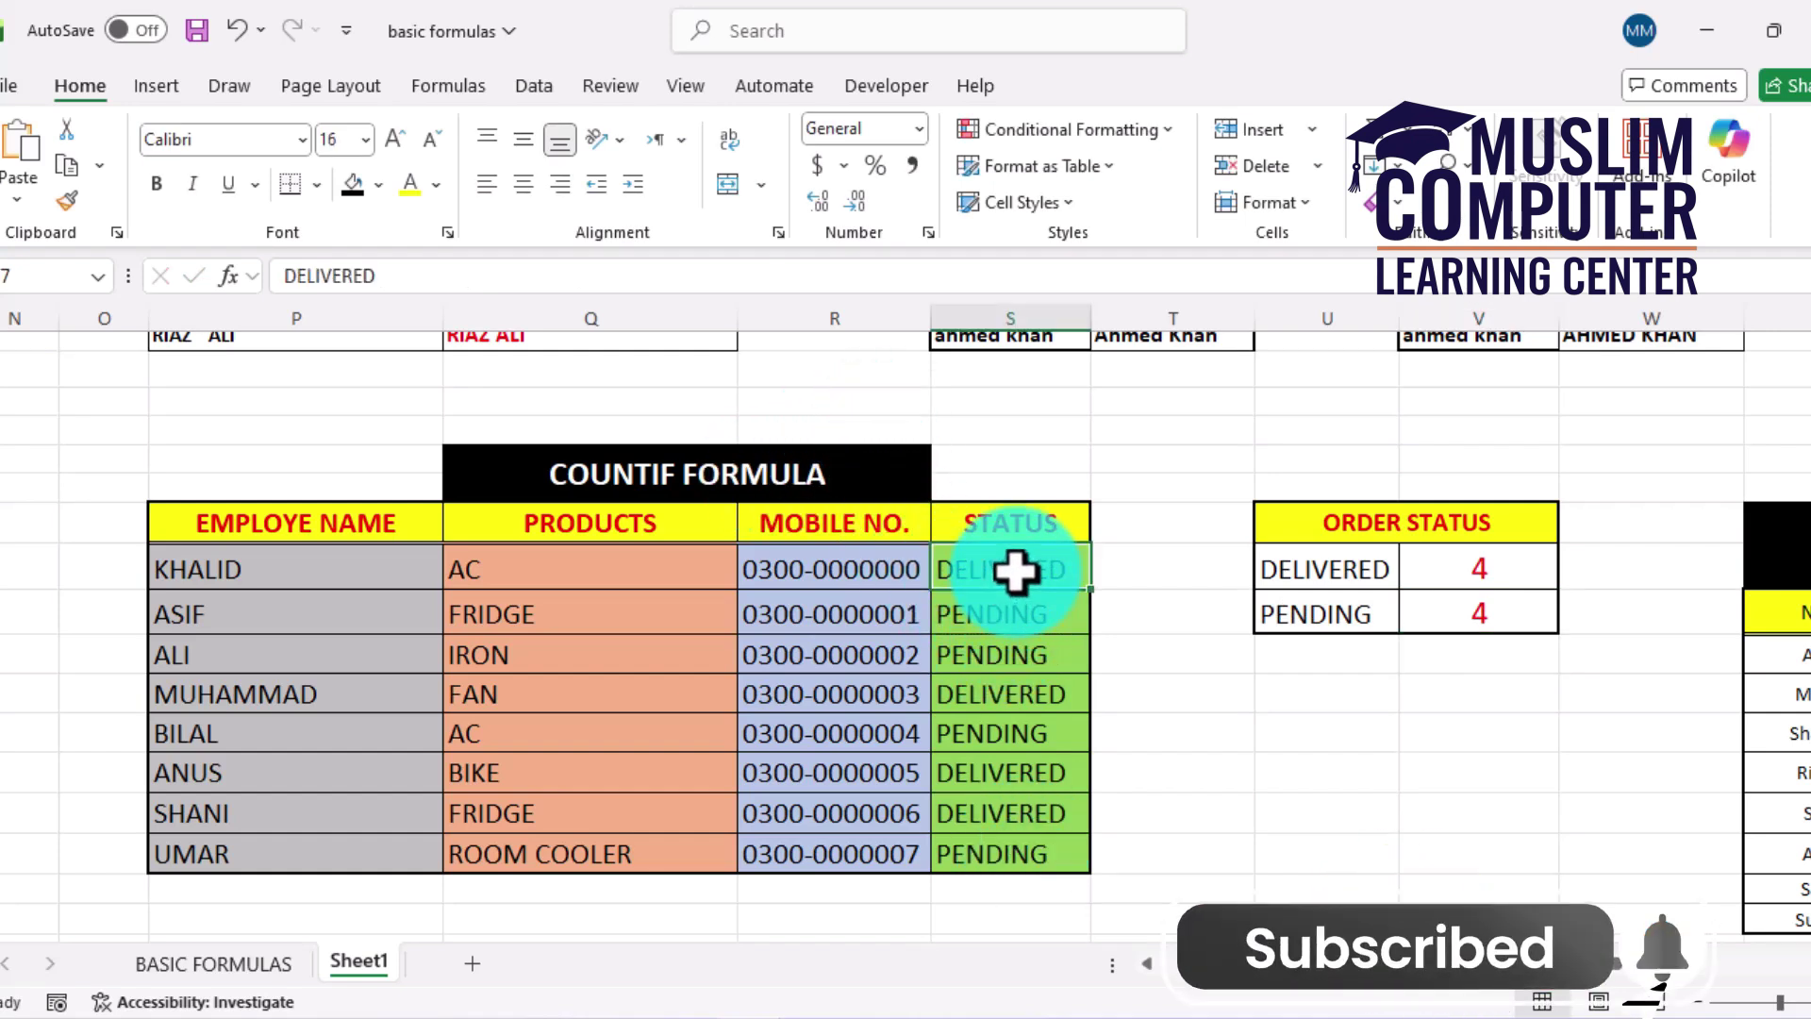
text(PENDING)
key(Return)
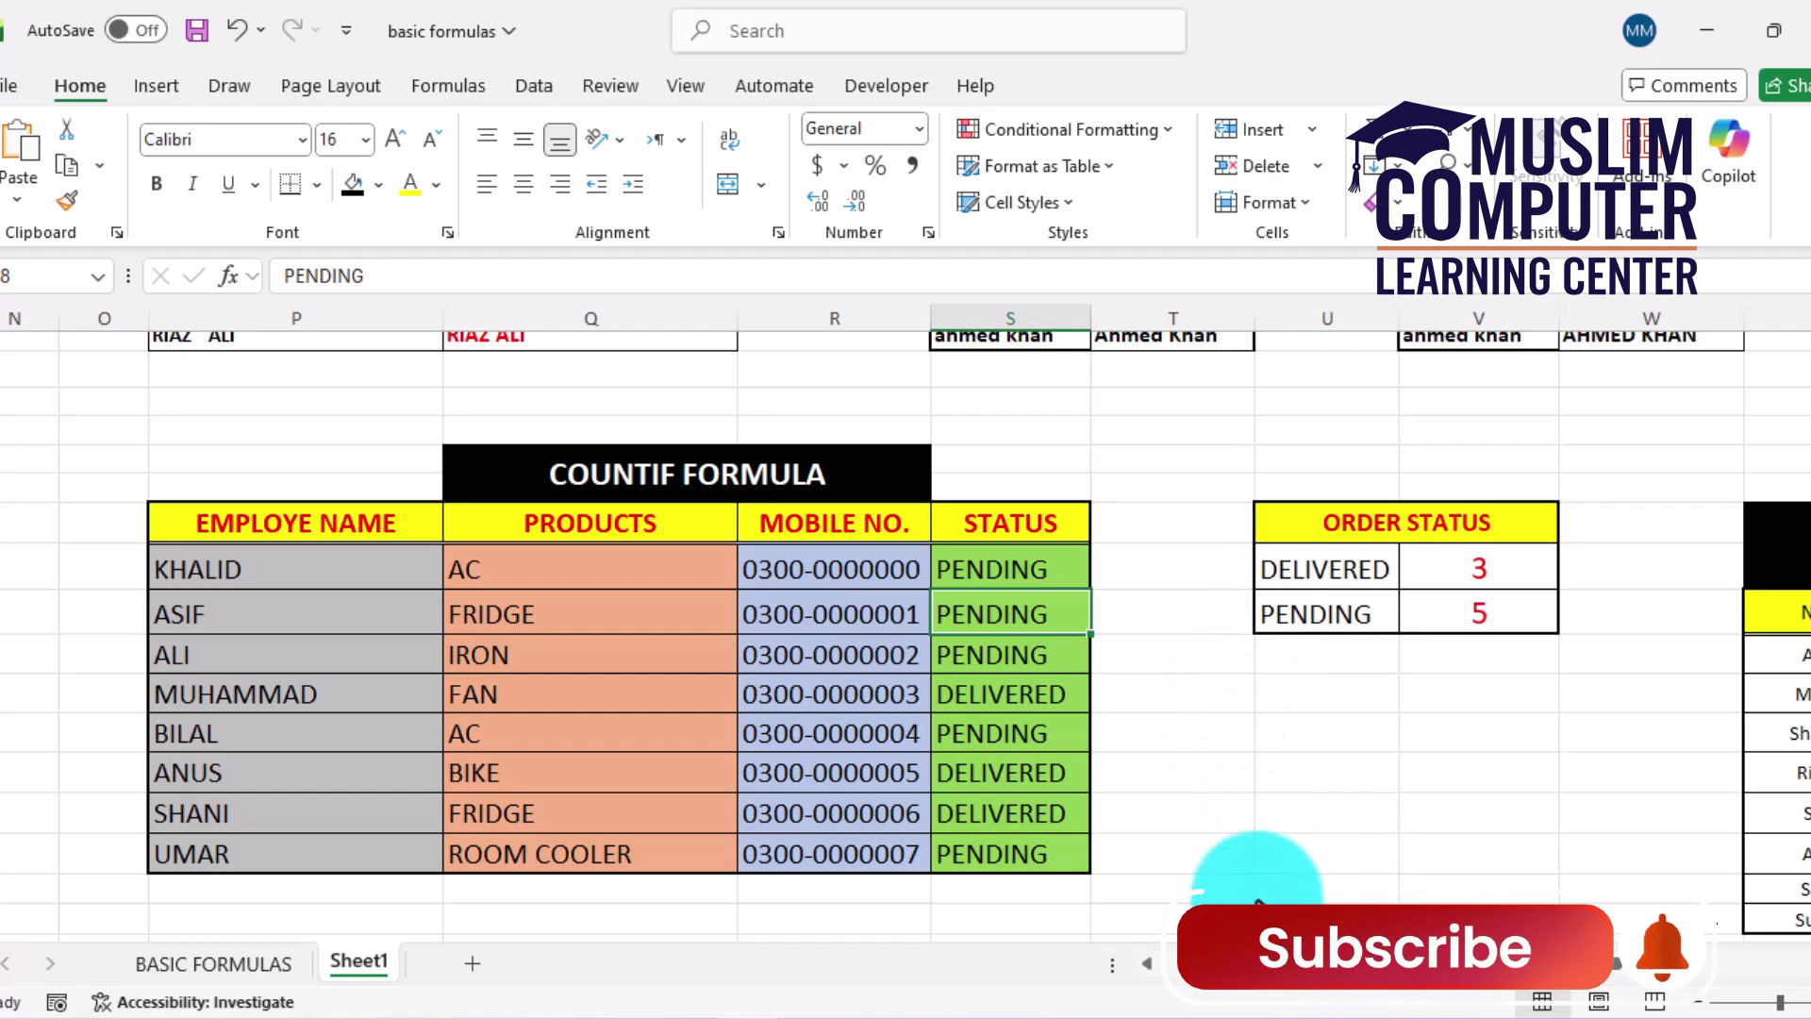
Step: Enter =IF(Z19>=50000,"IPHONE","LAPTOP") in AA19 as the first prize of the IF FORMULA table
click(1477, 998)
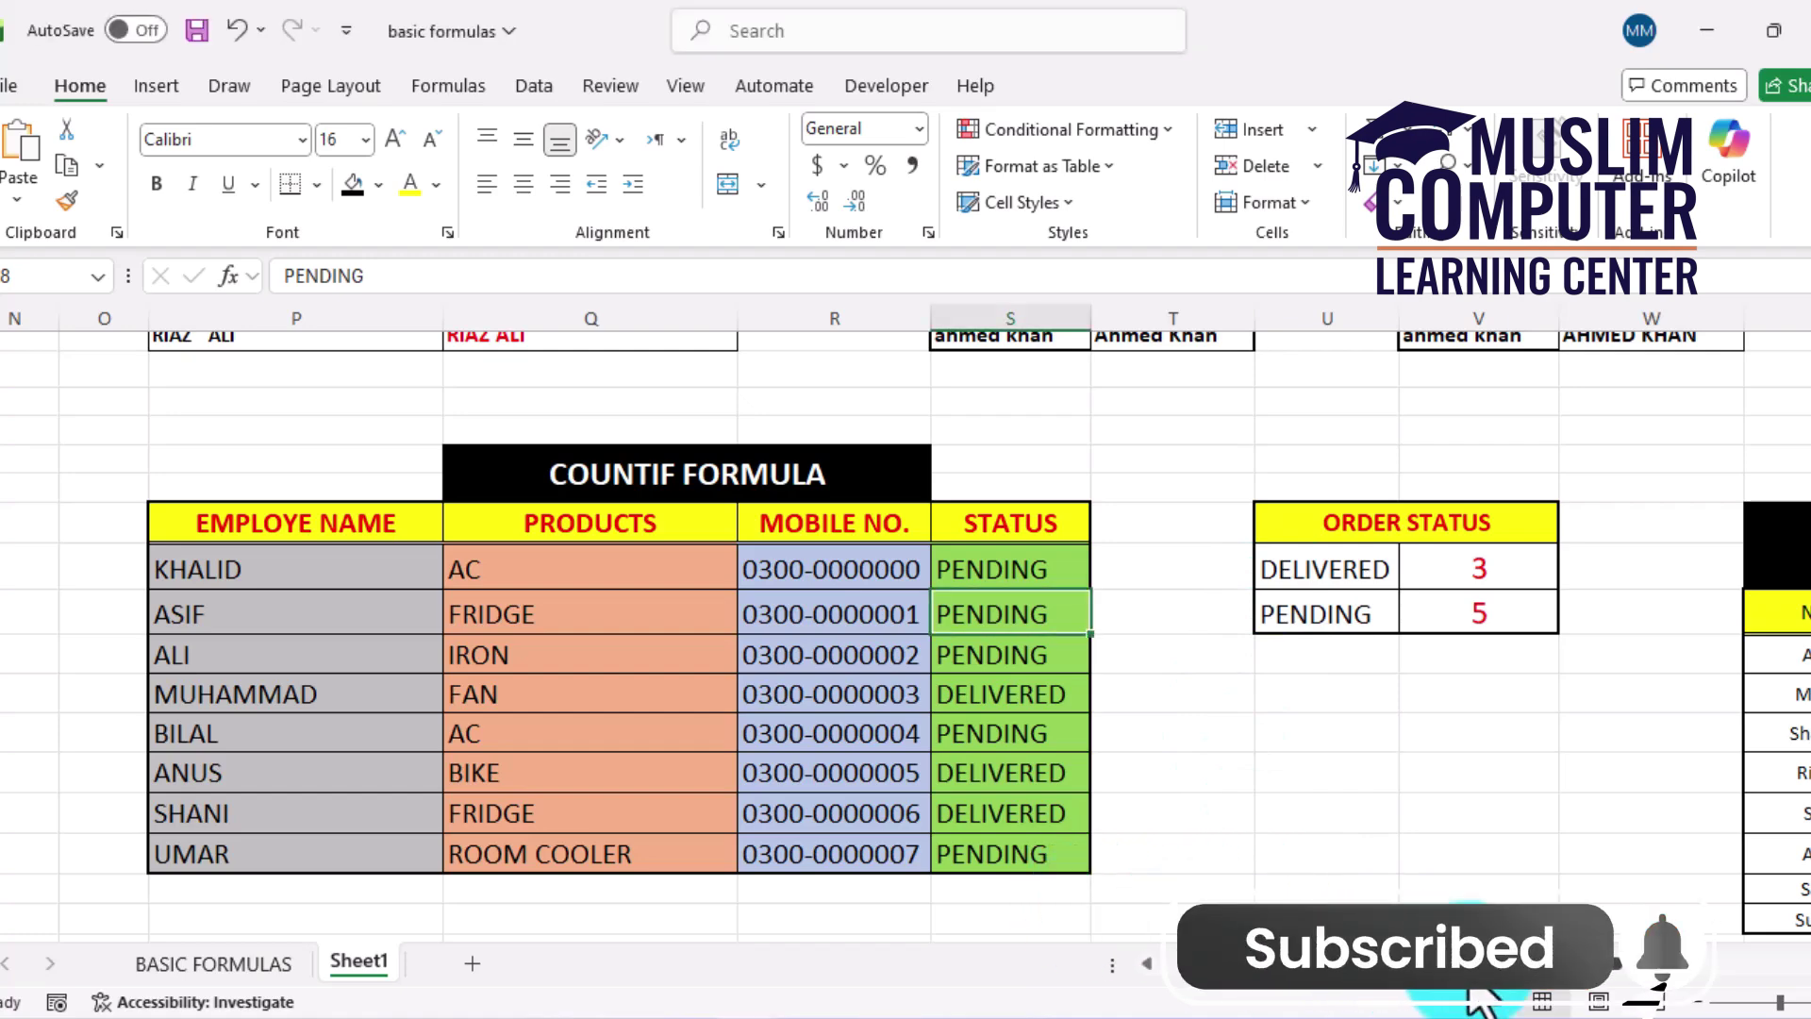
drag(1627, 968, 1763, 972)
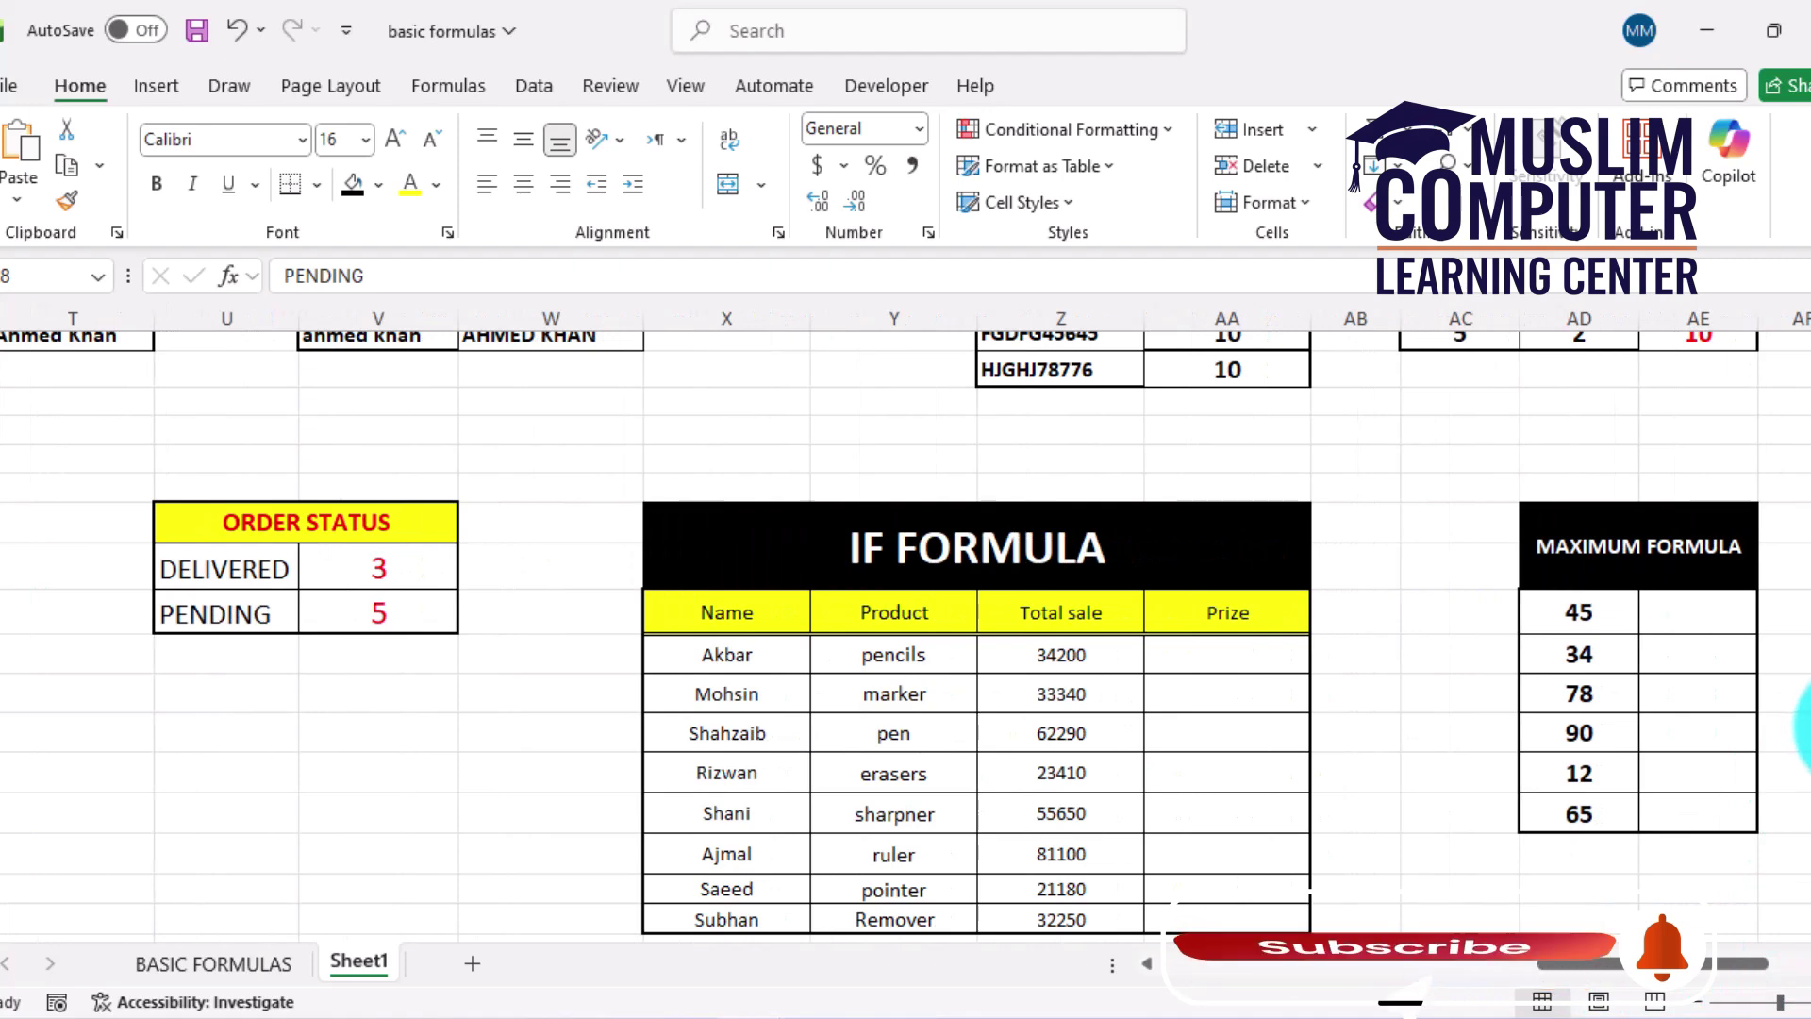
scroll(1793, 802, down, 1)
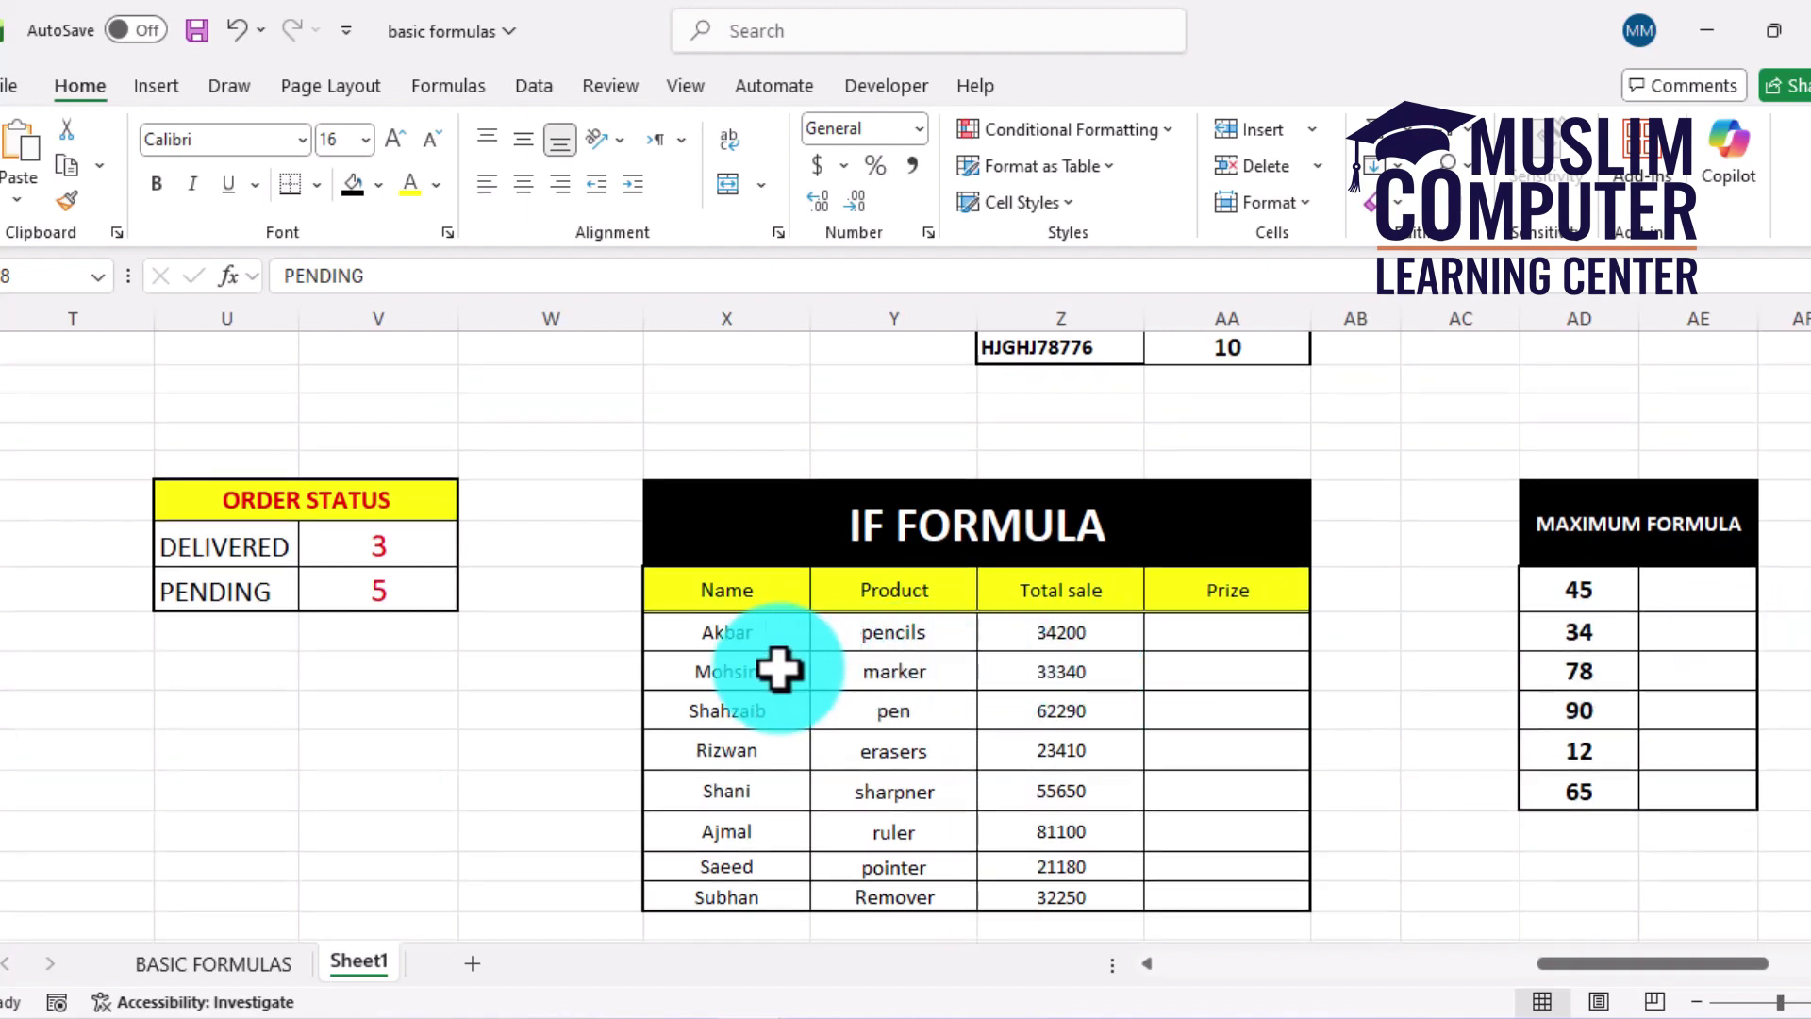
drag(750, 646, 776, 821)
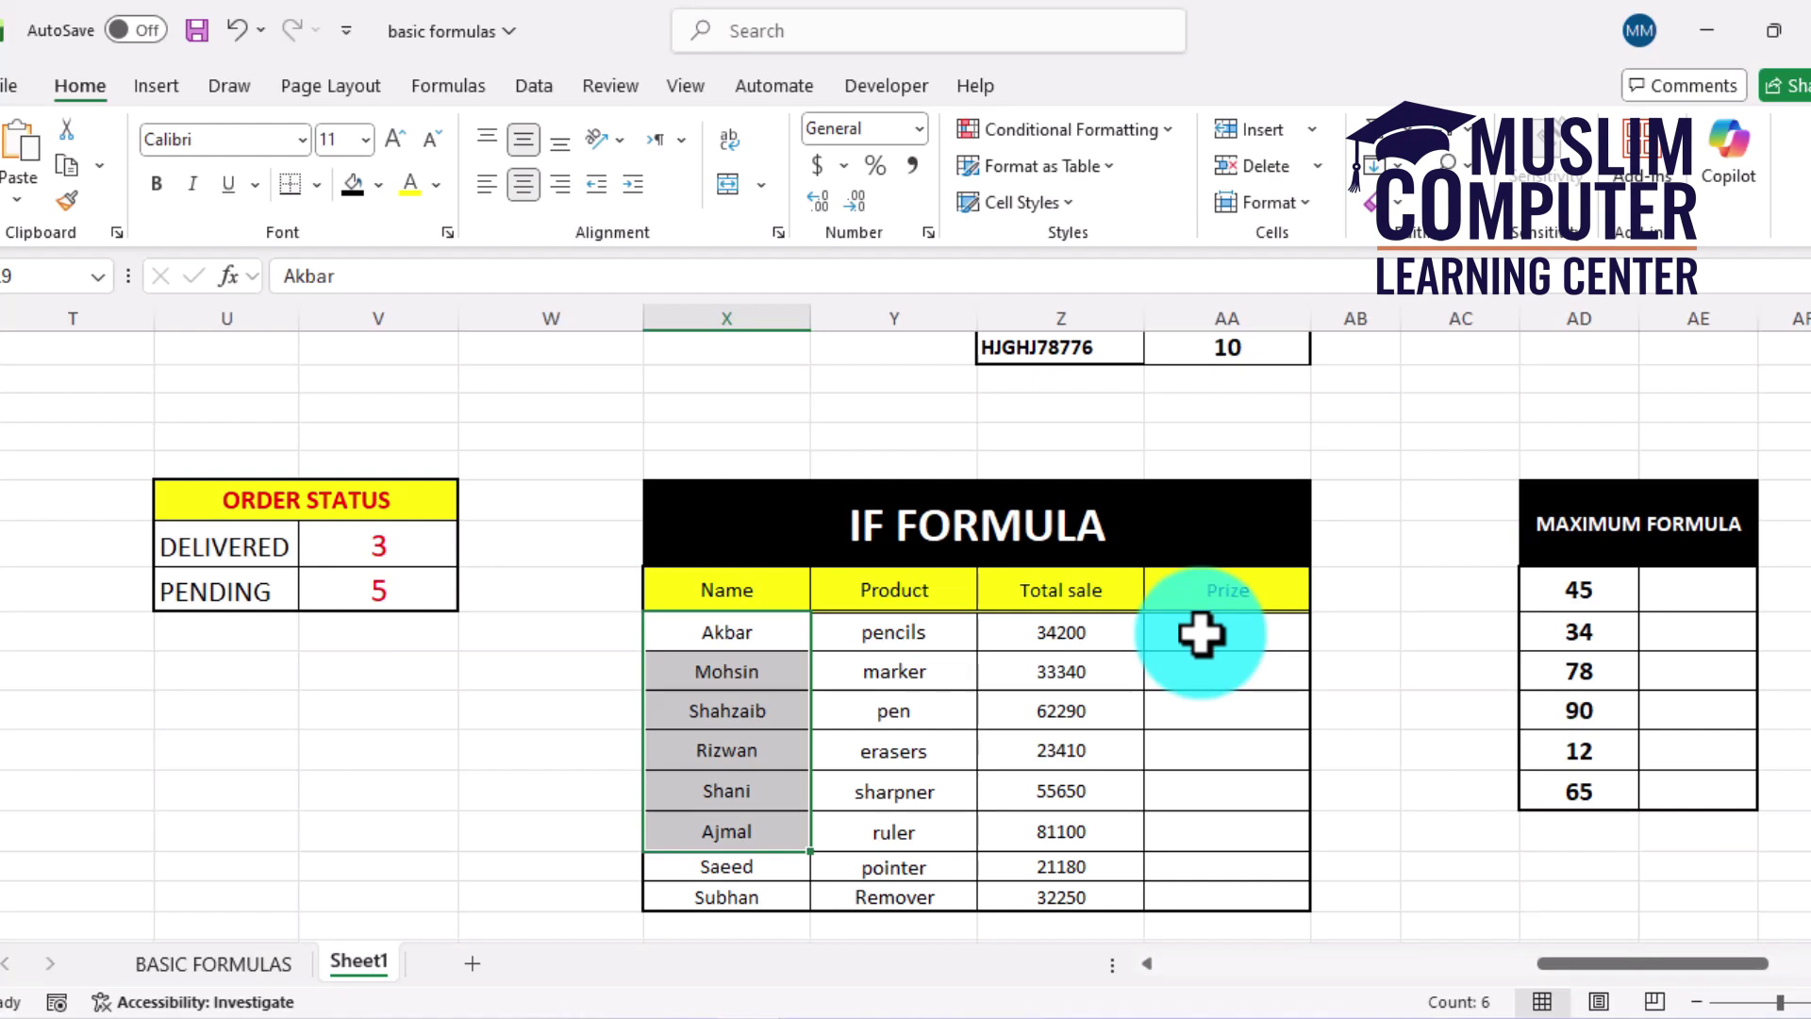
click(1200, 634)
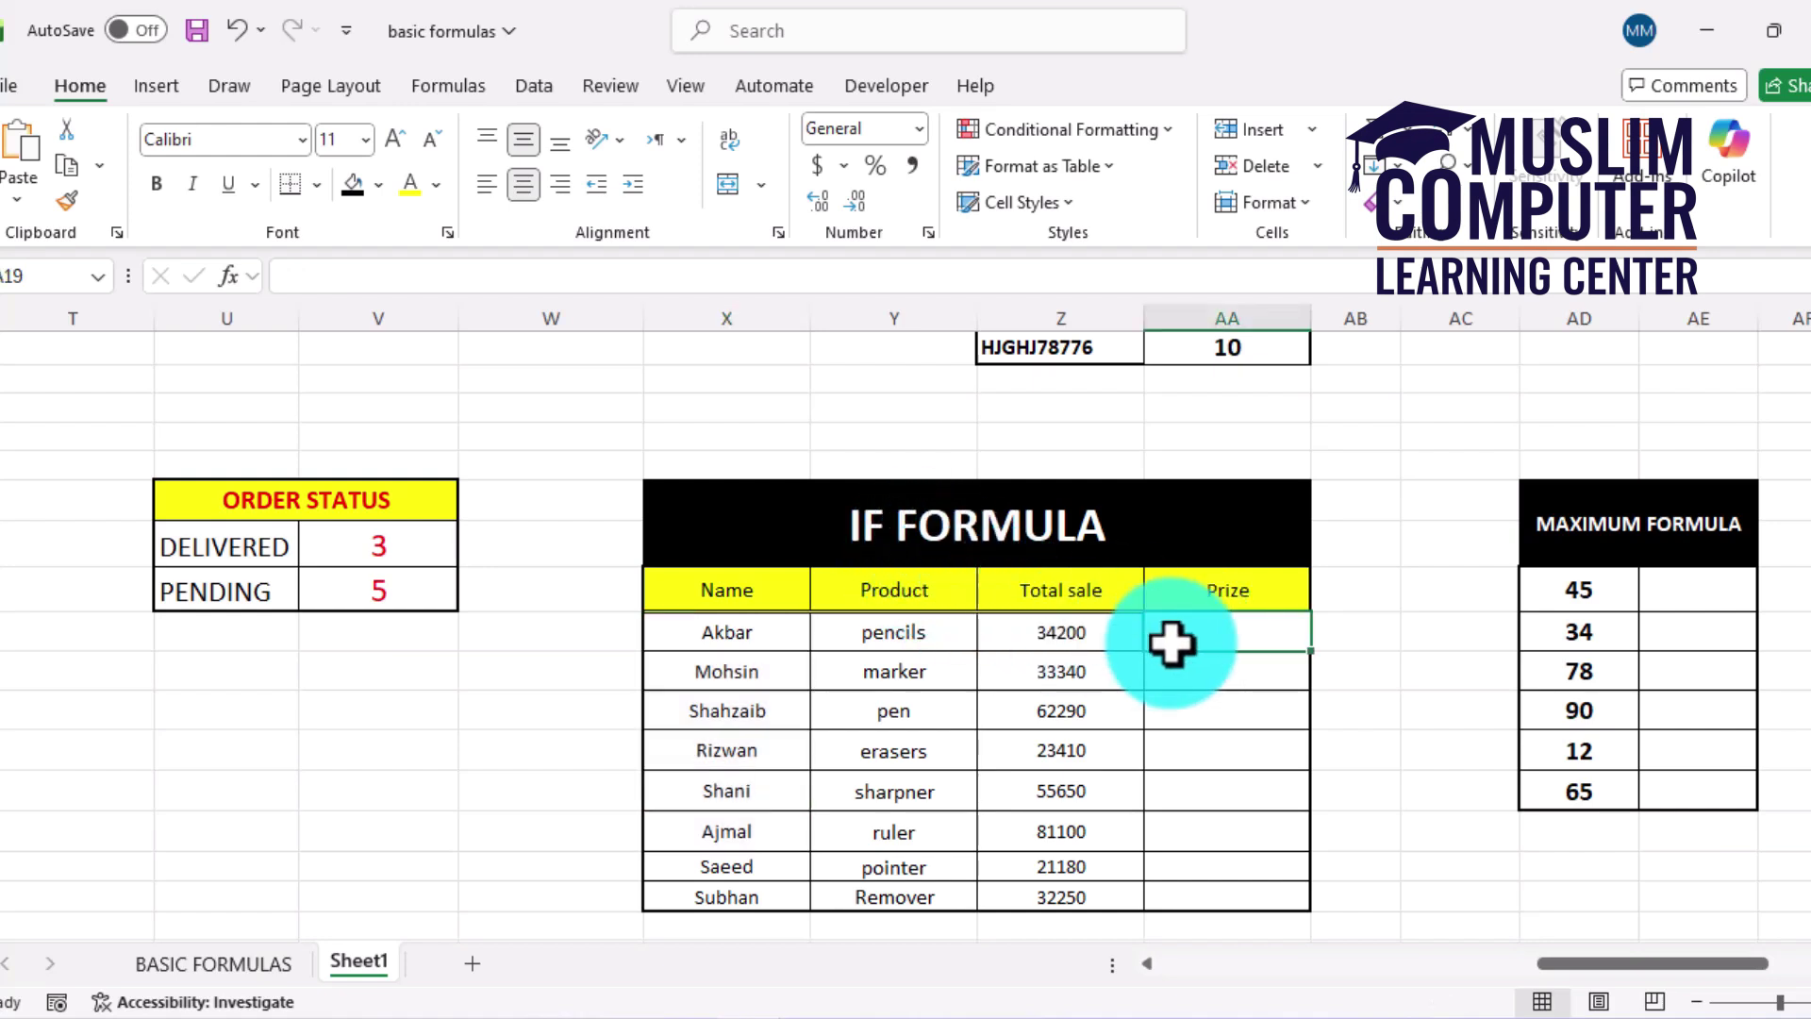
text(=IF)
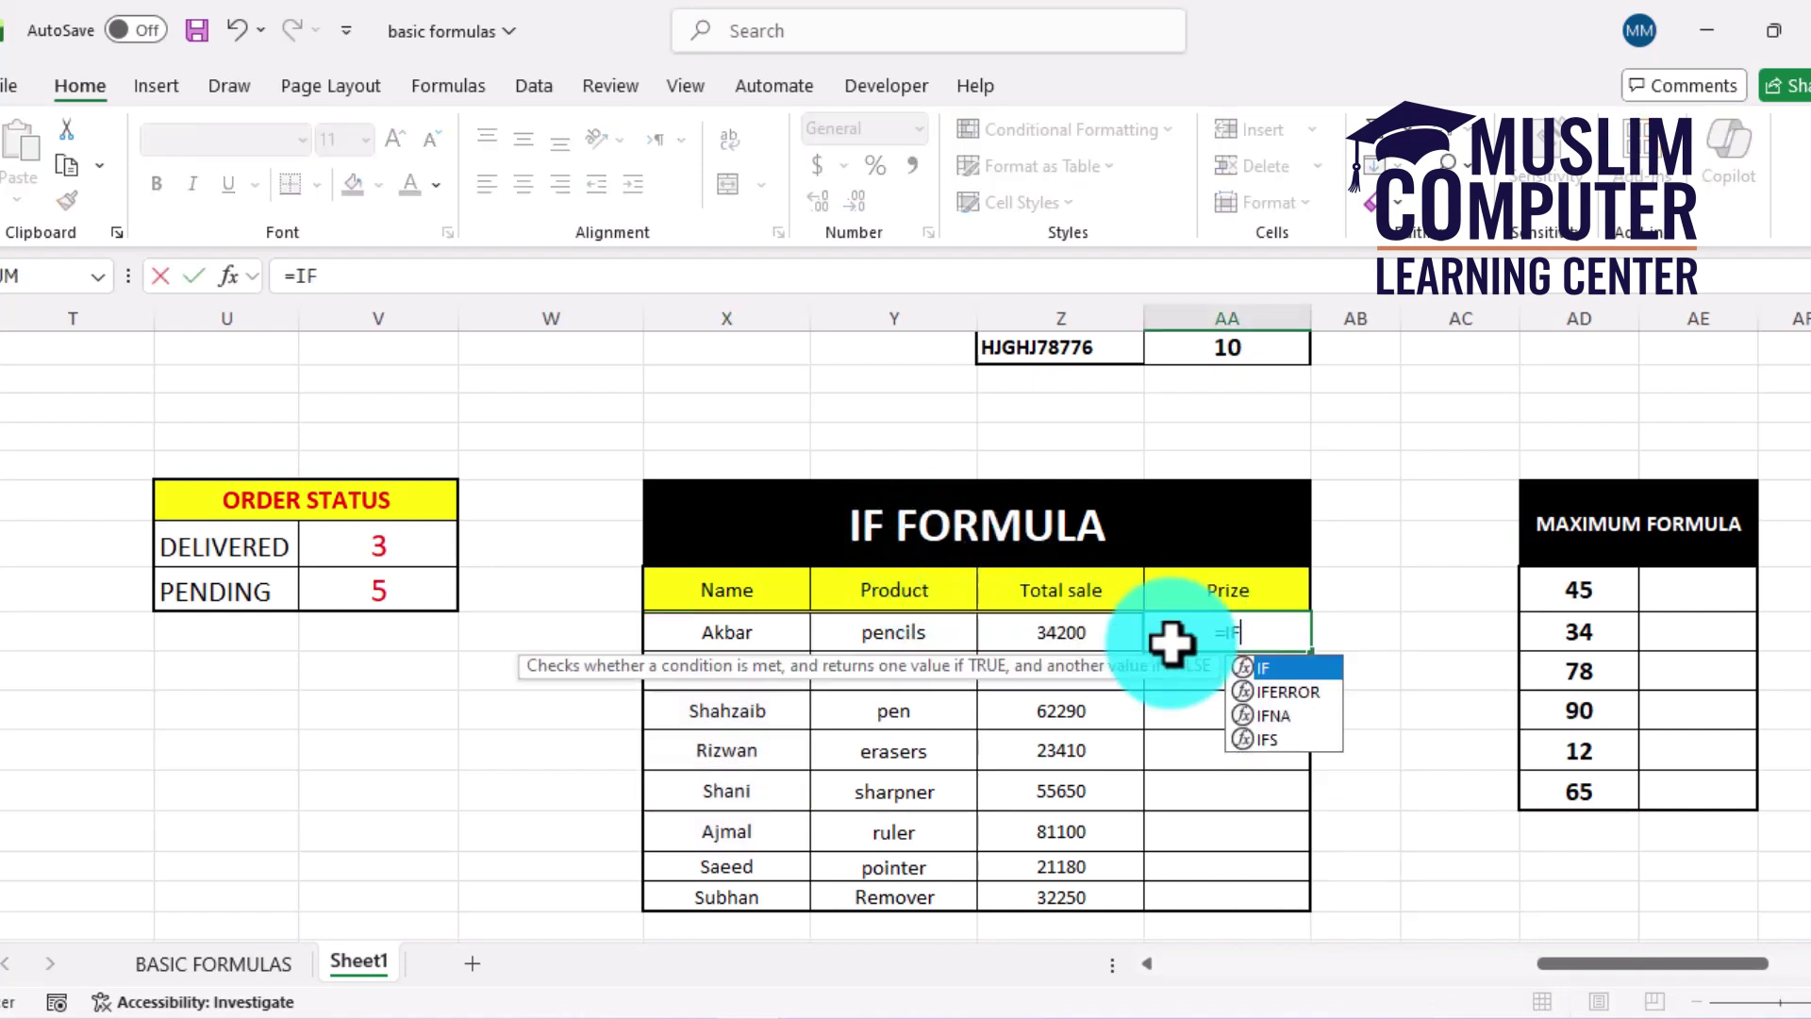
text(()
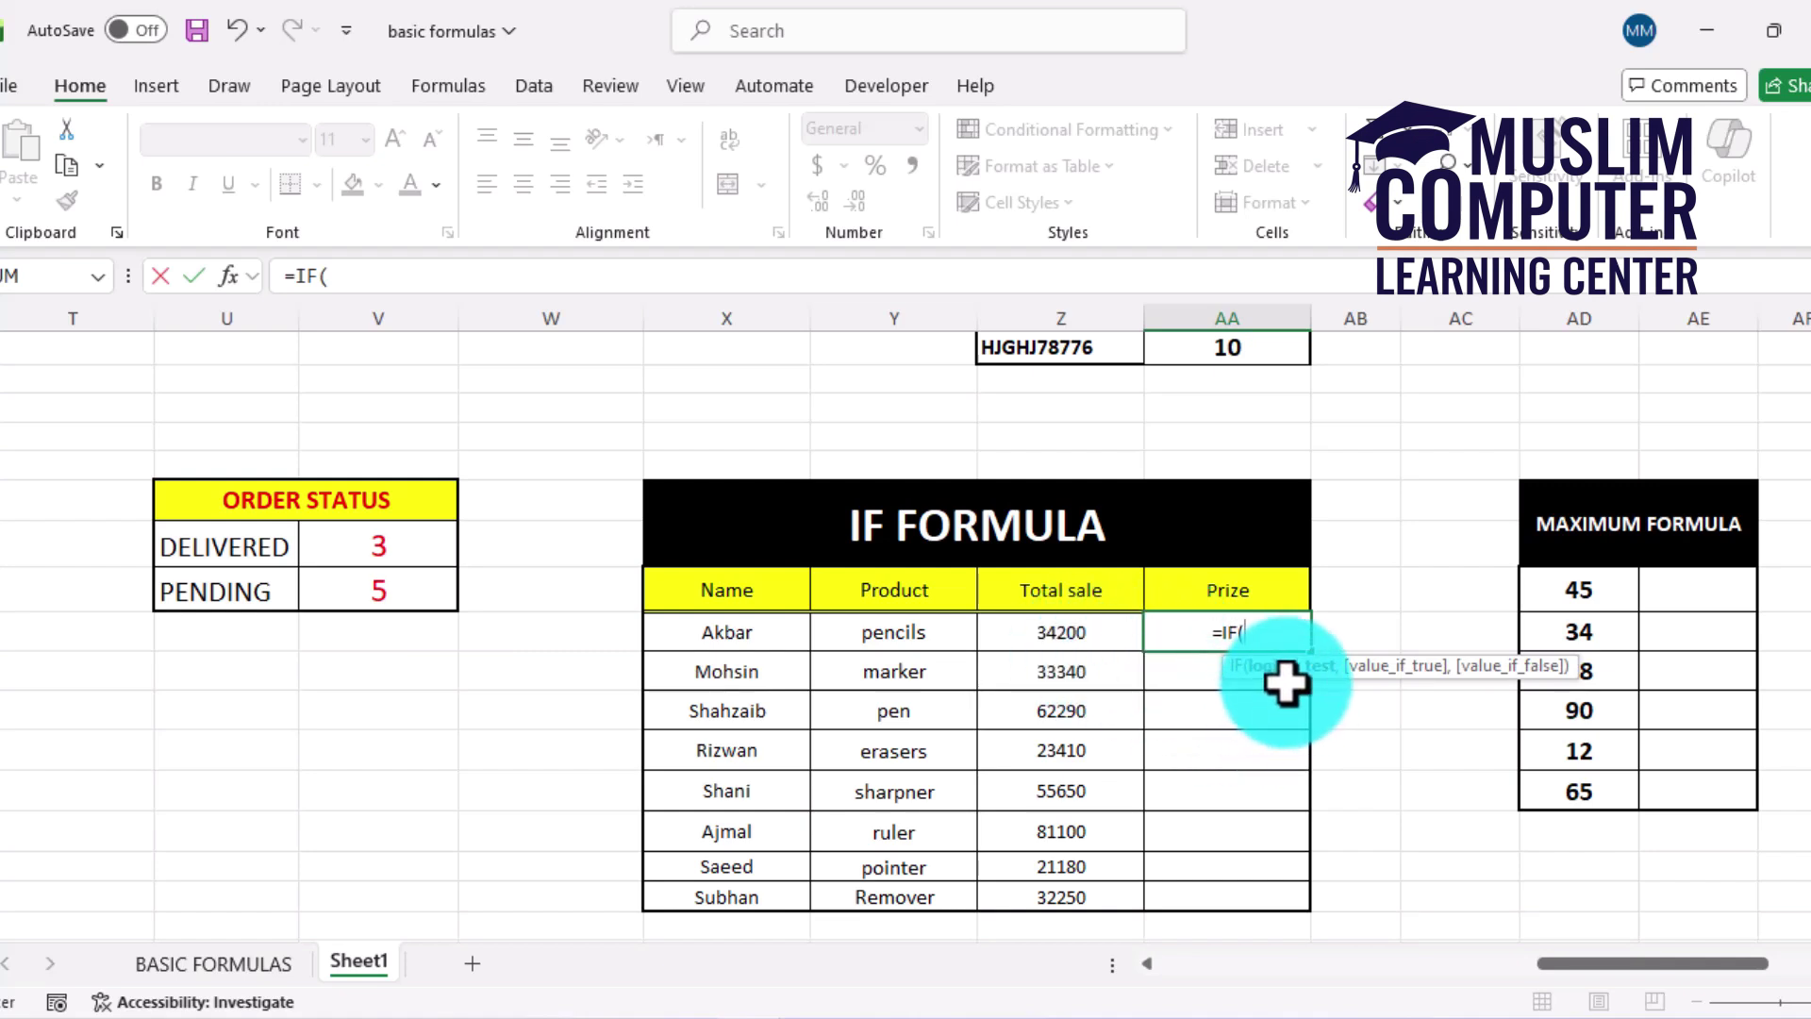
click(1029, 632)
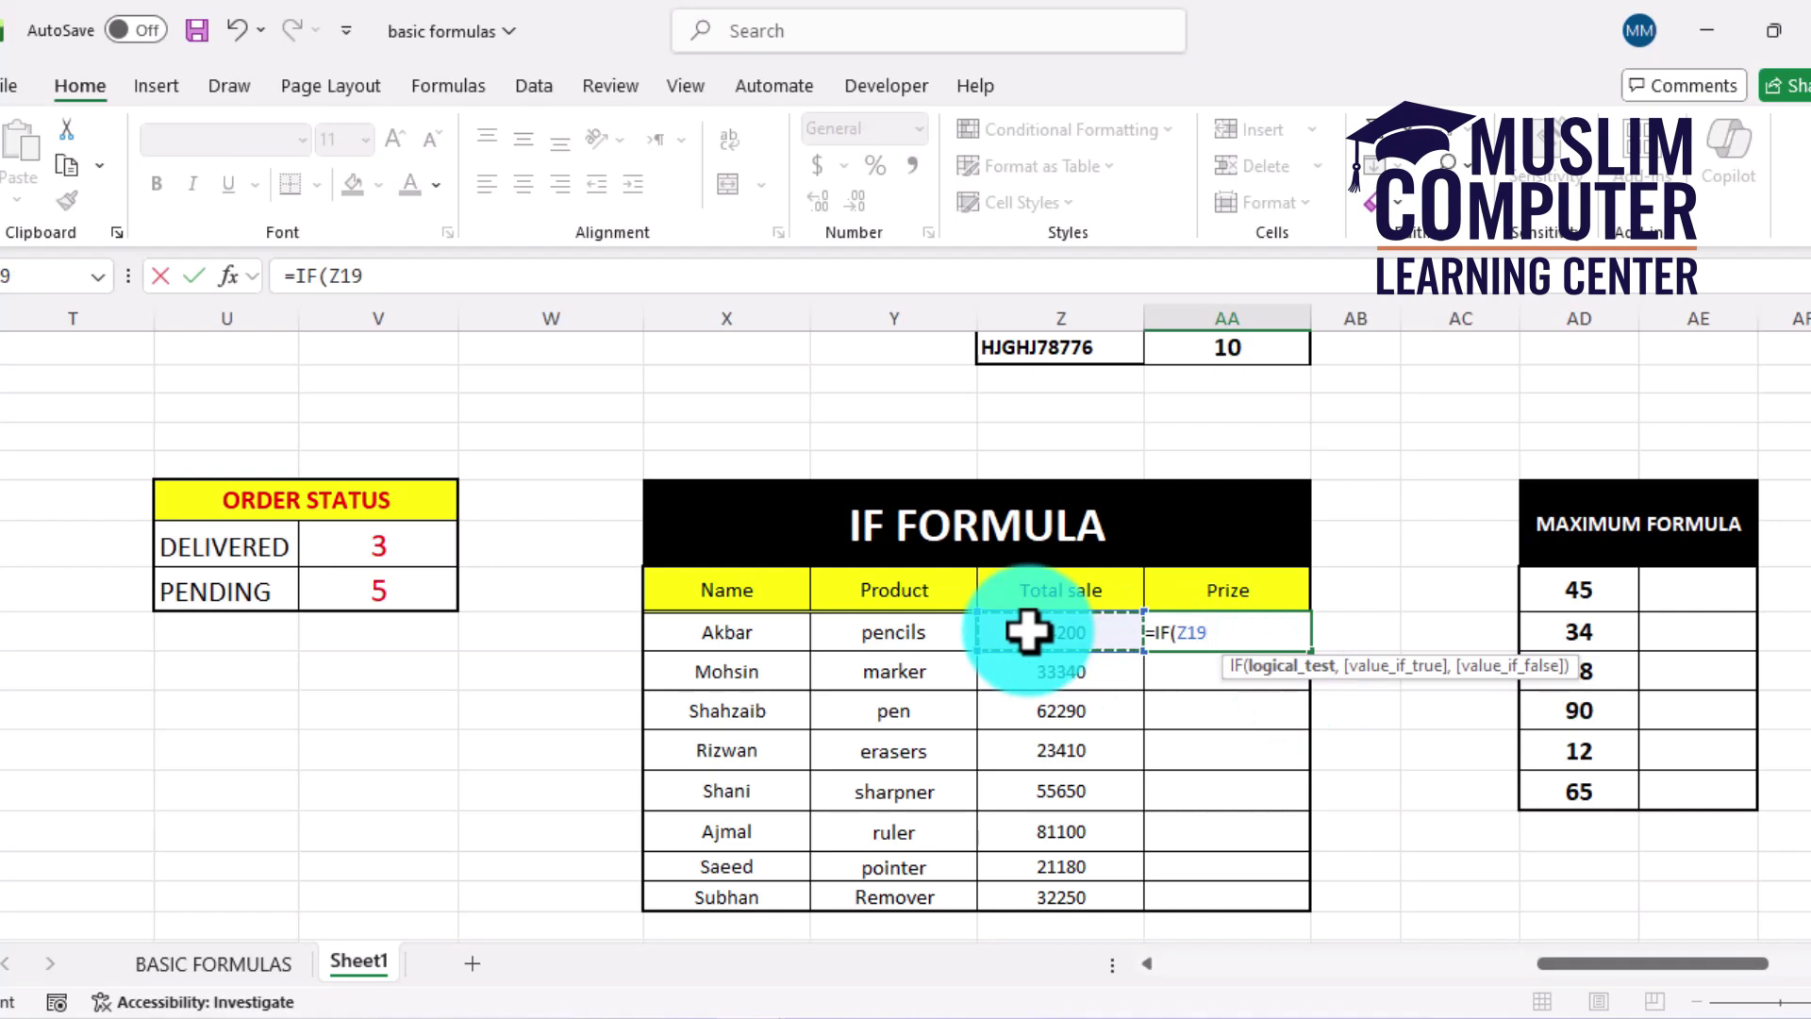
text(>=)
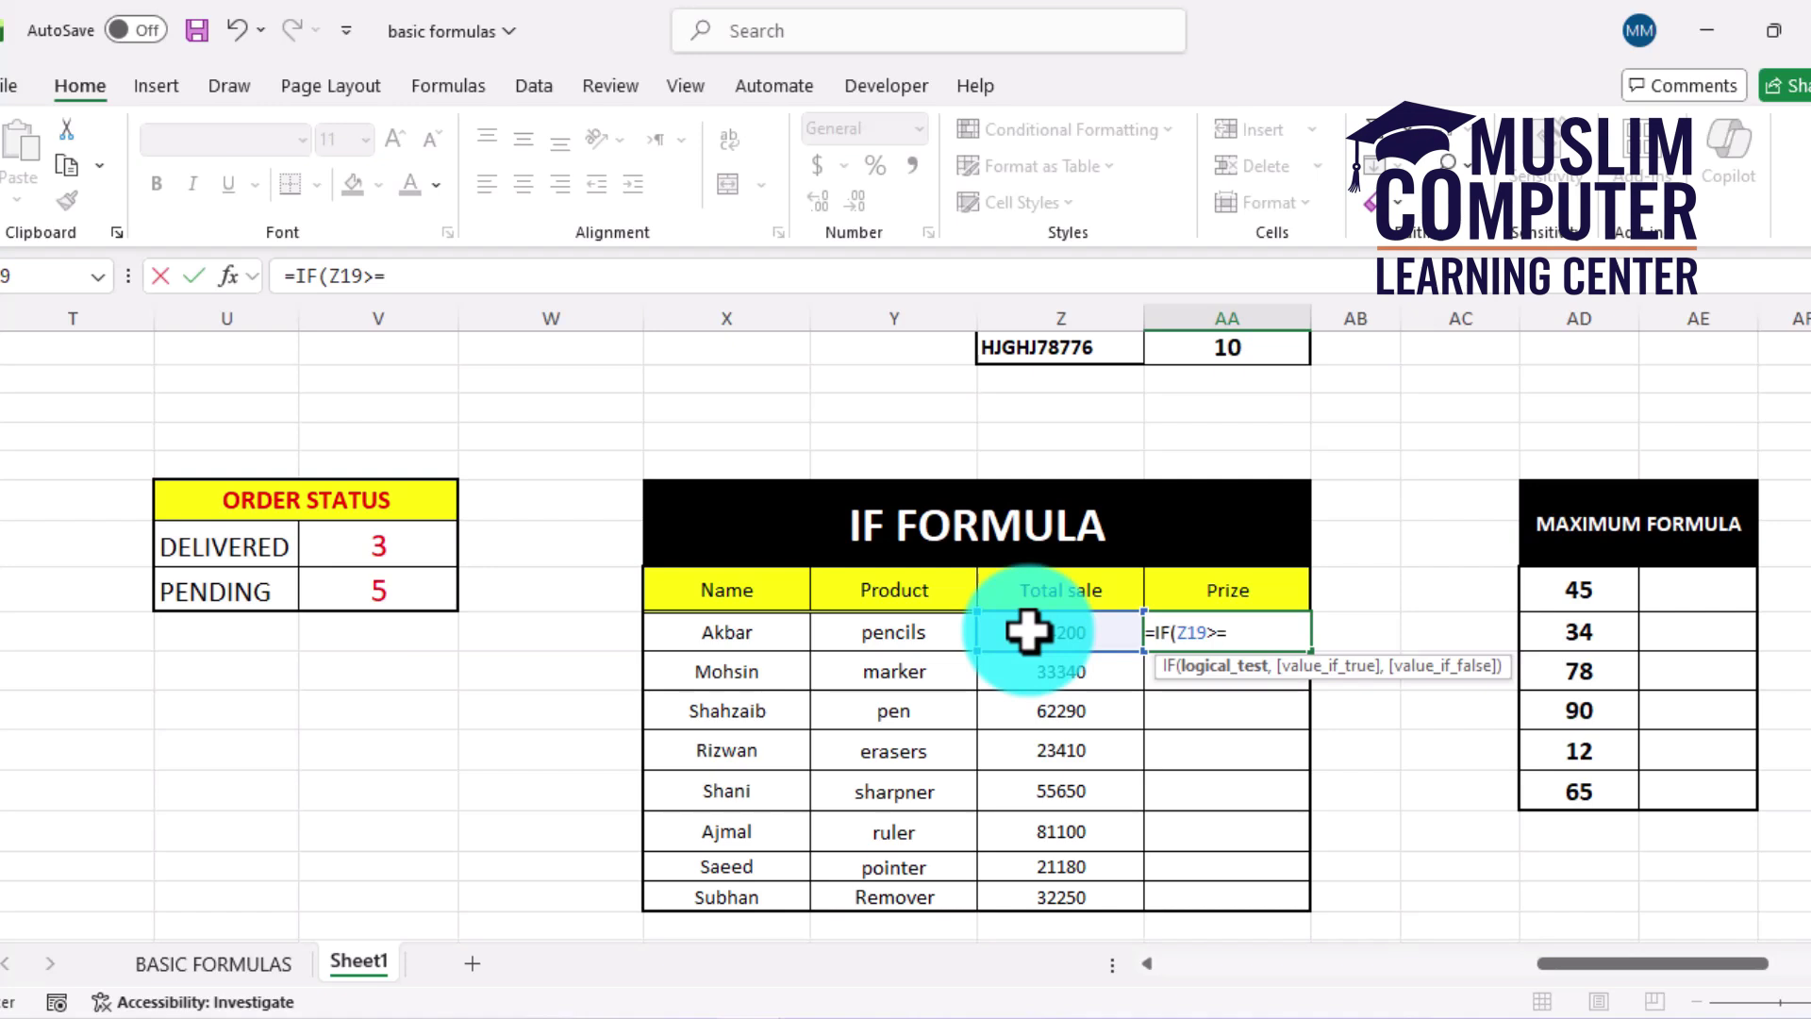
text(50000)
text(,)
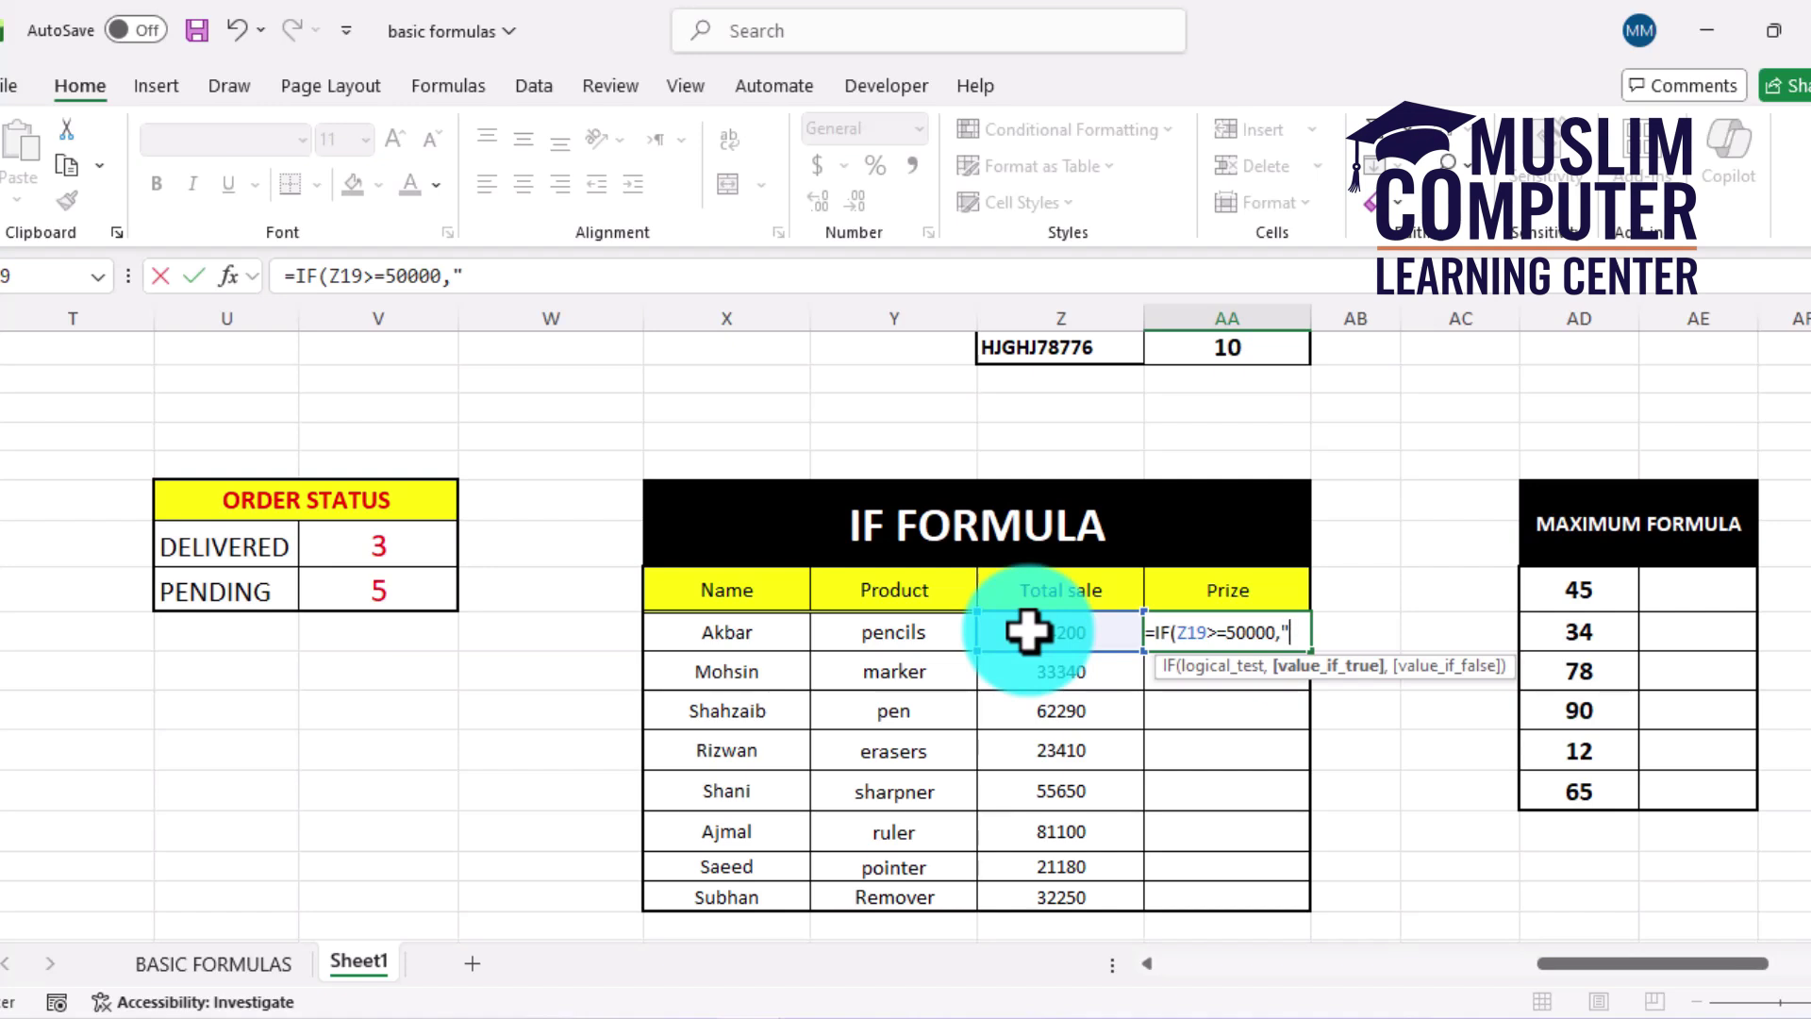
text("IPHONE)
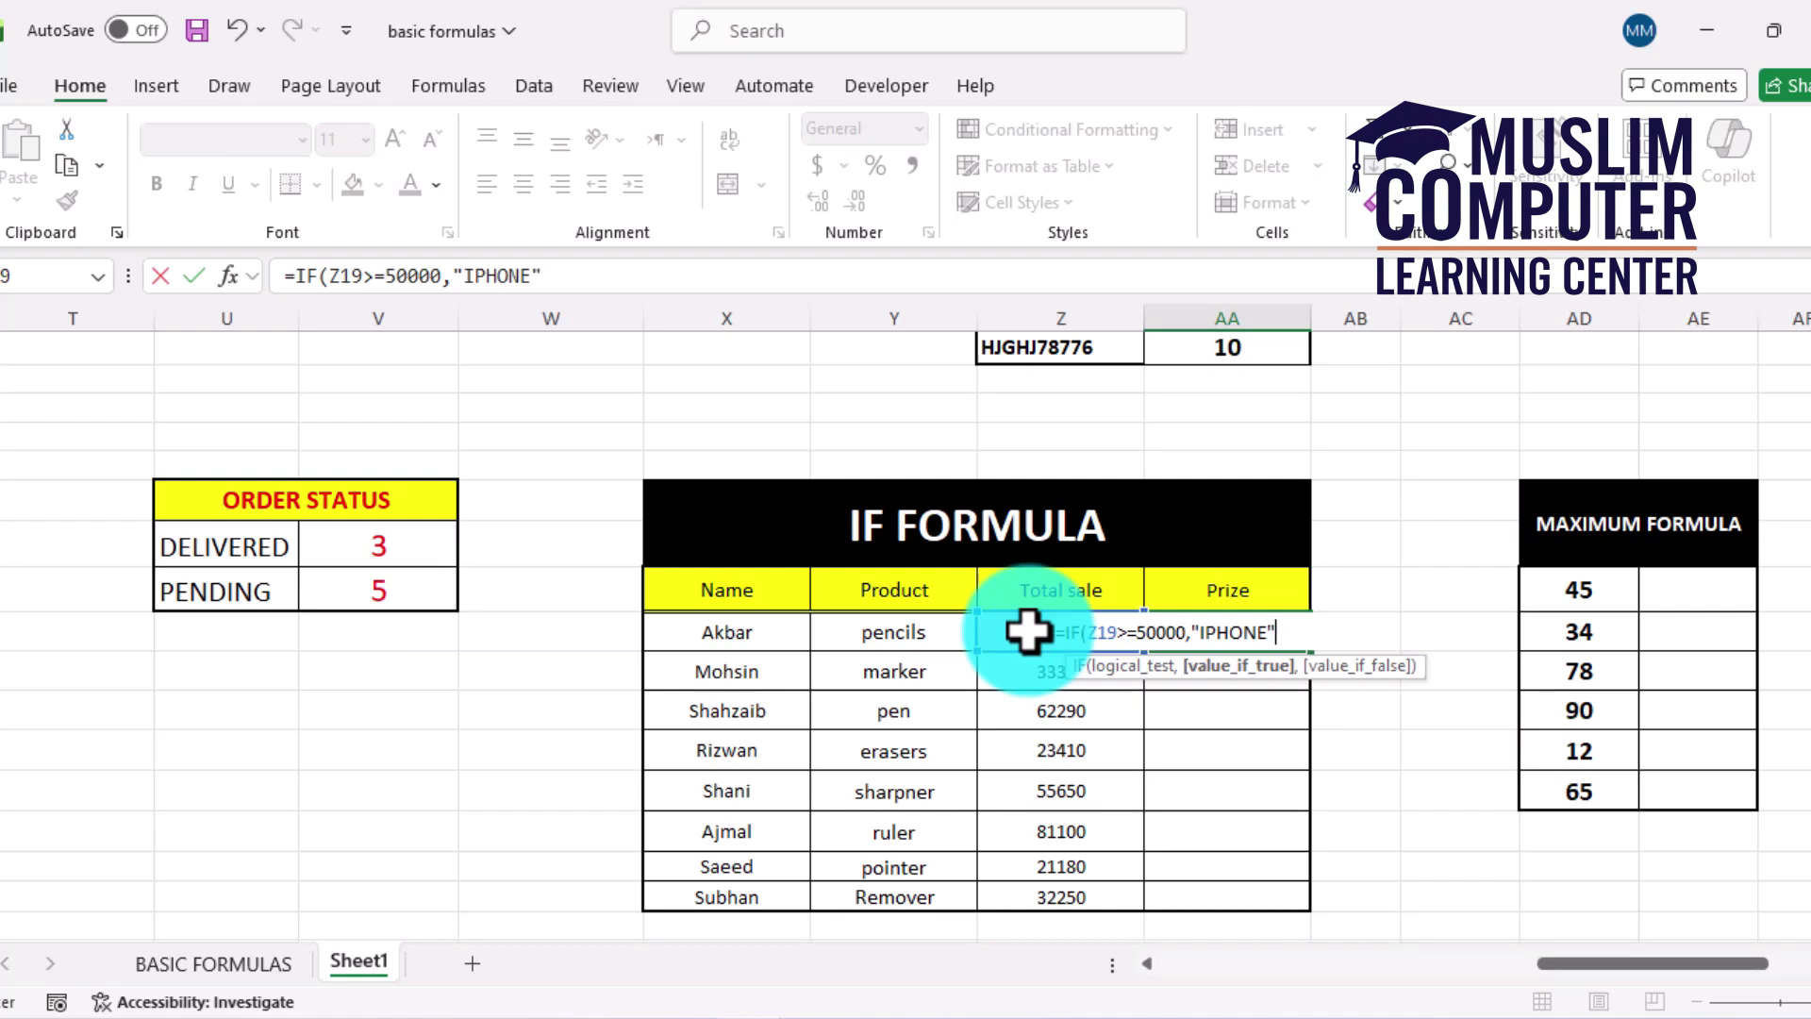
text(",)
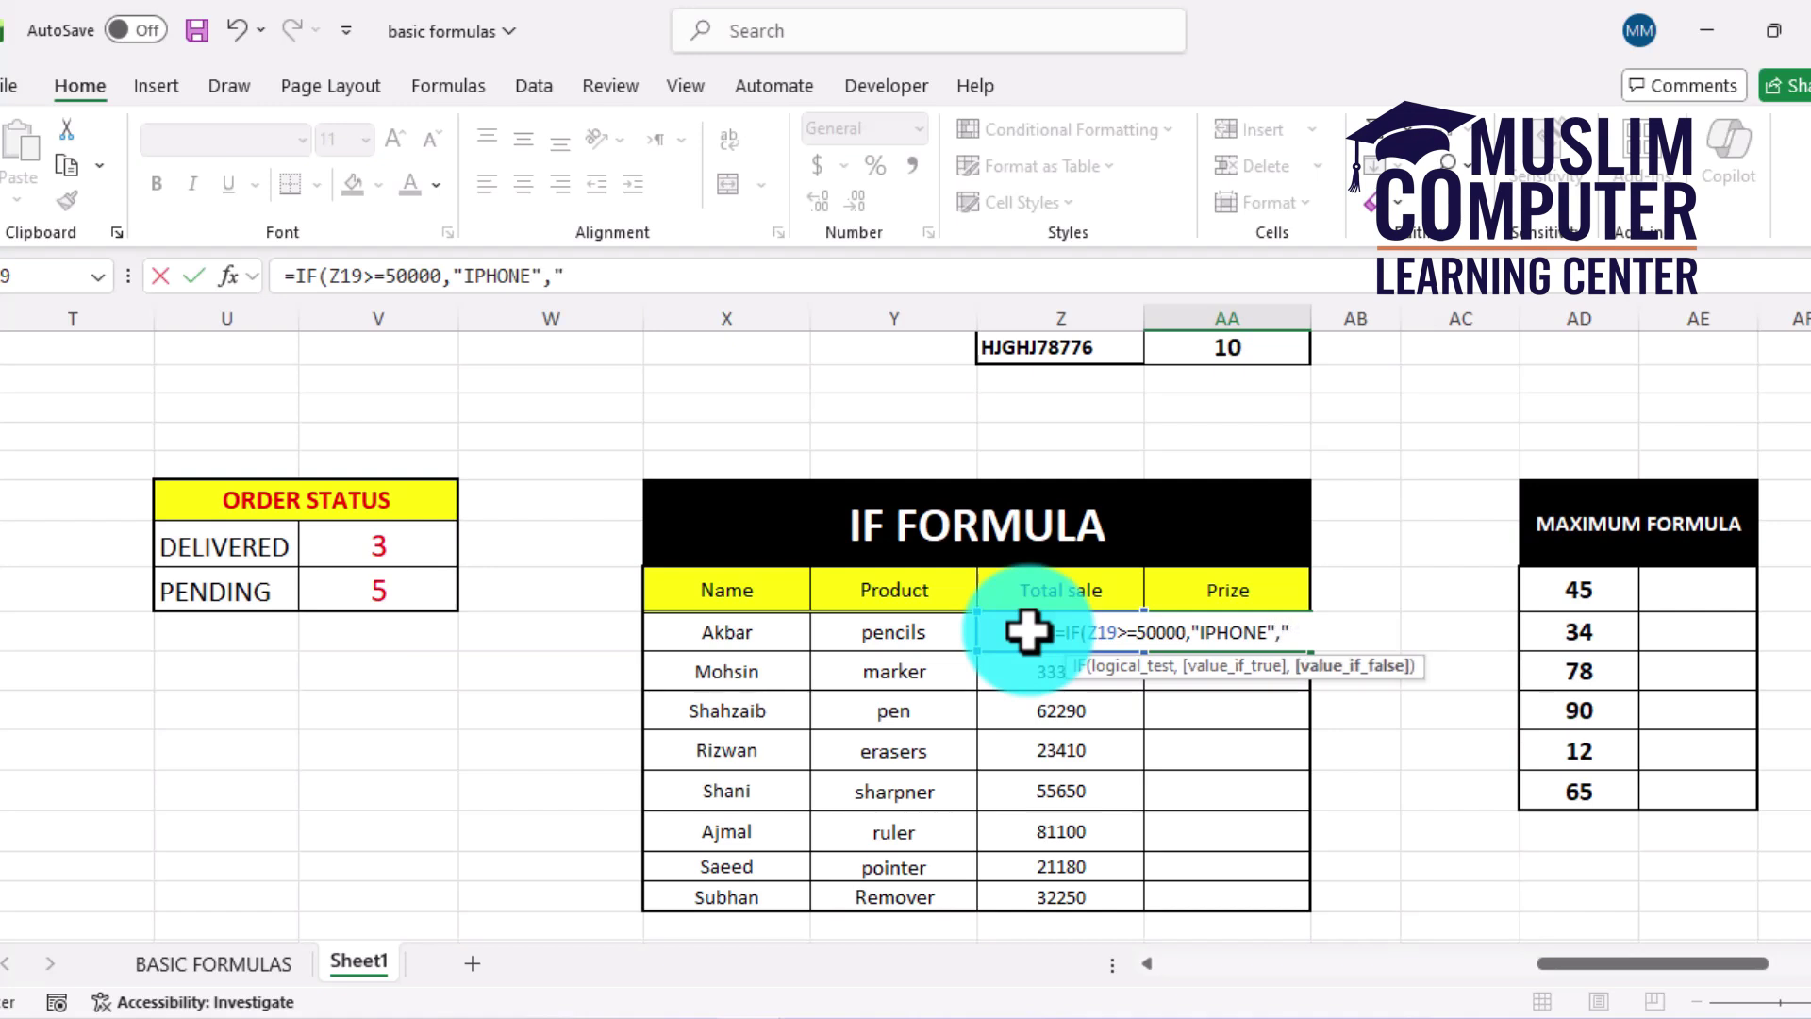
text("LAPTOP)
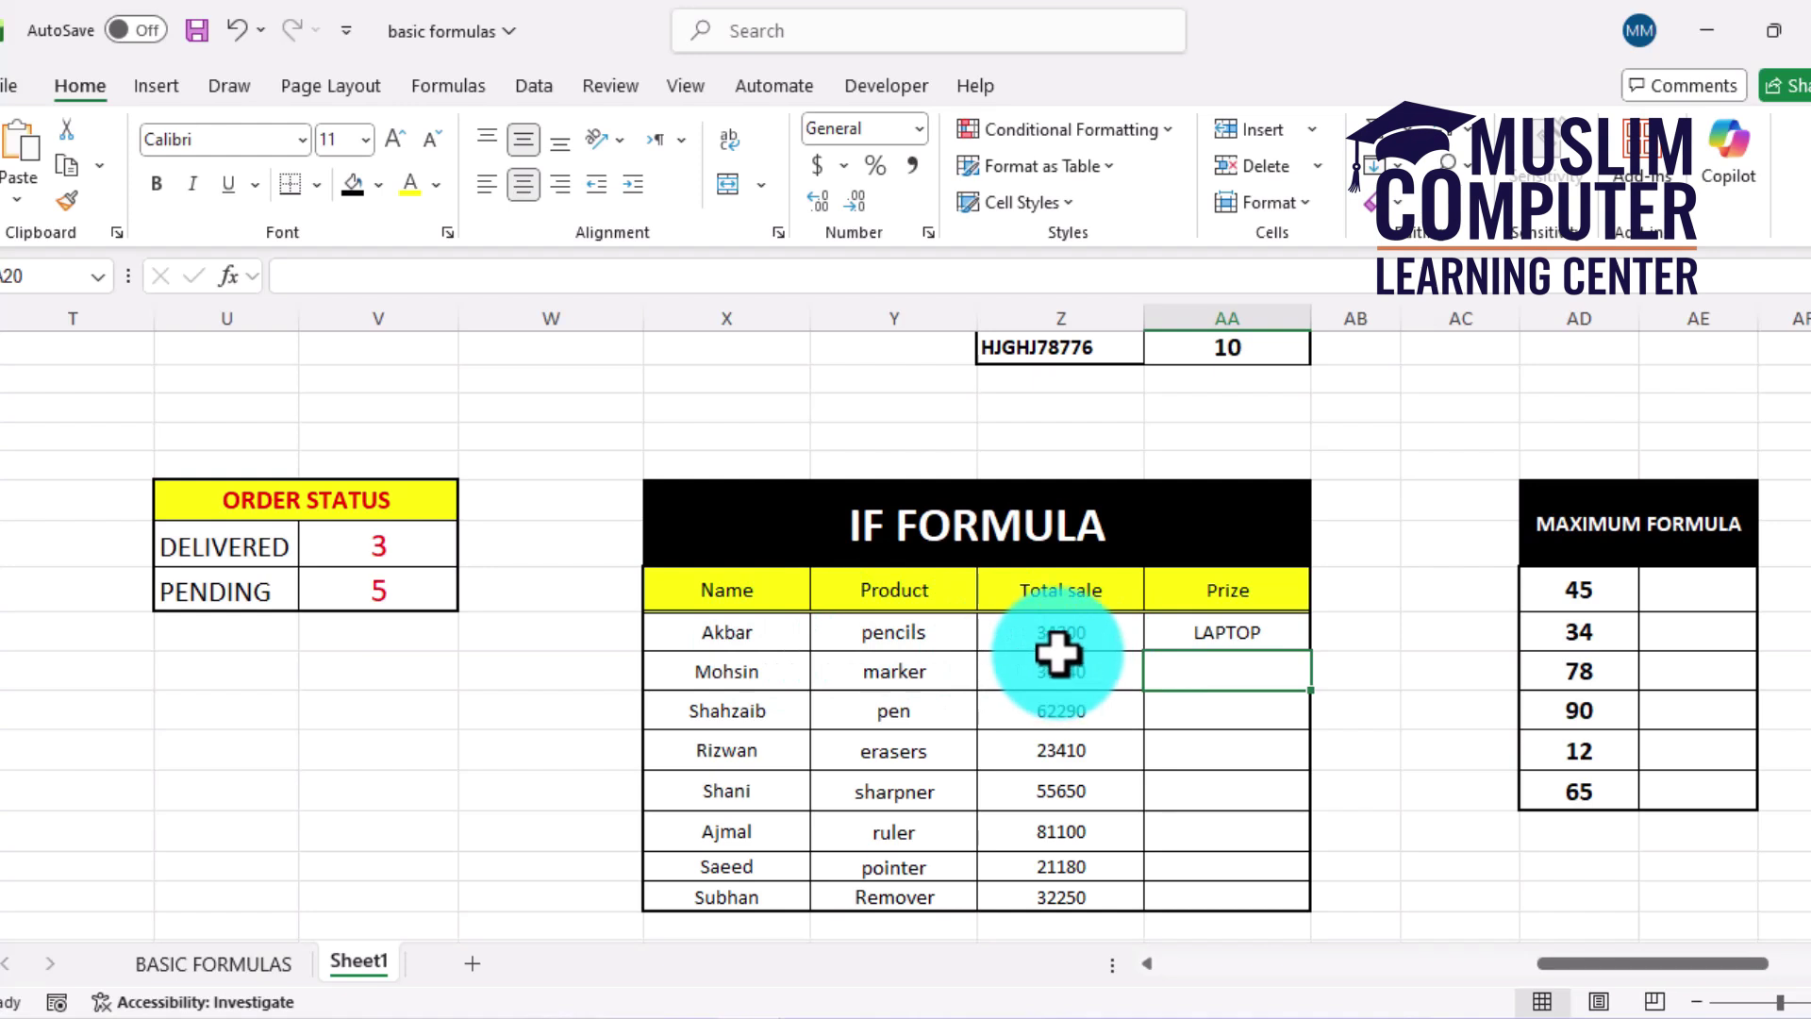
Step: Fill the IF formula from AA19 down the rest of the Prize column to AA26
click(1231, 632)
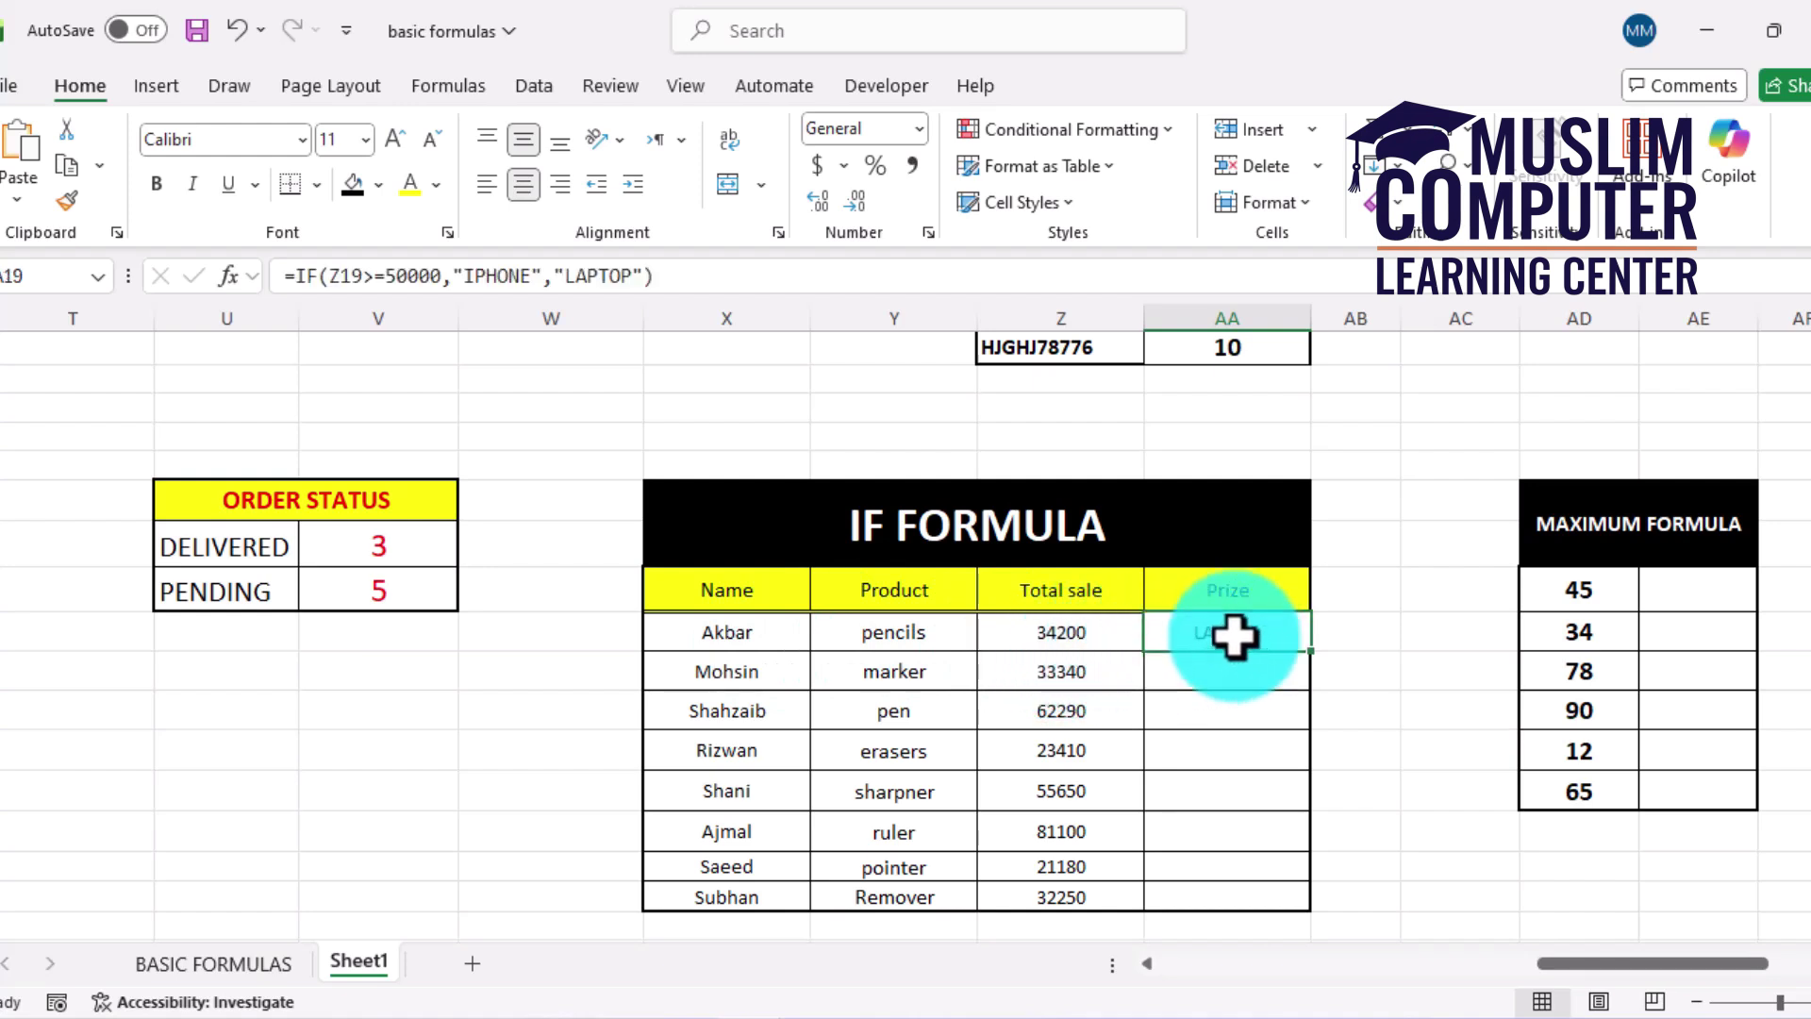
scroll(1793, 675, down, 1)
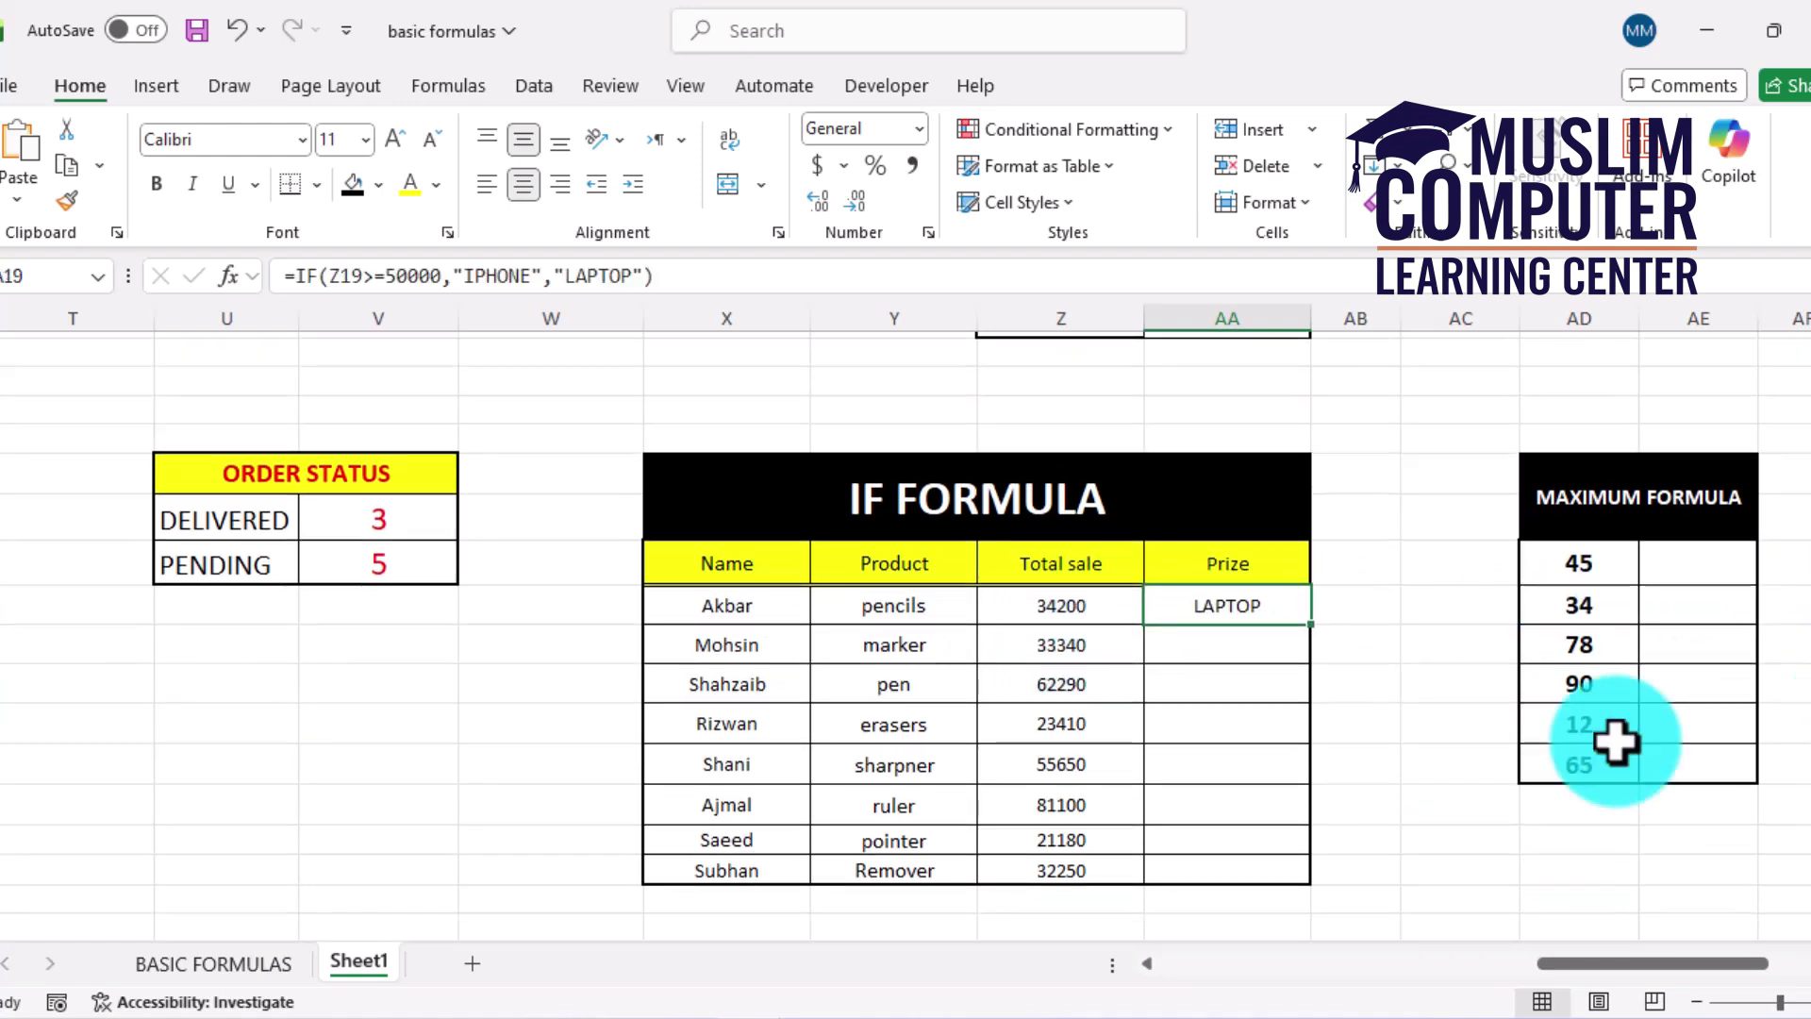
double_click(1312, 627)
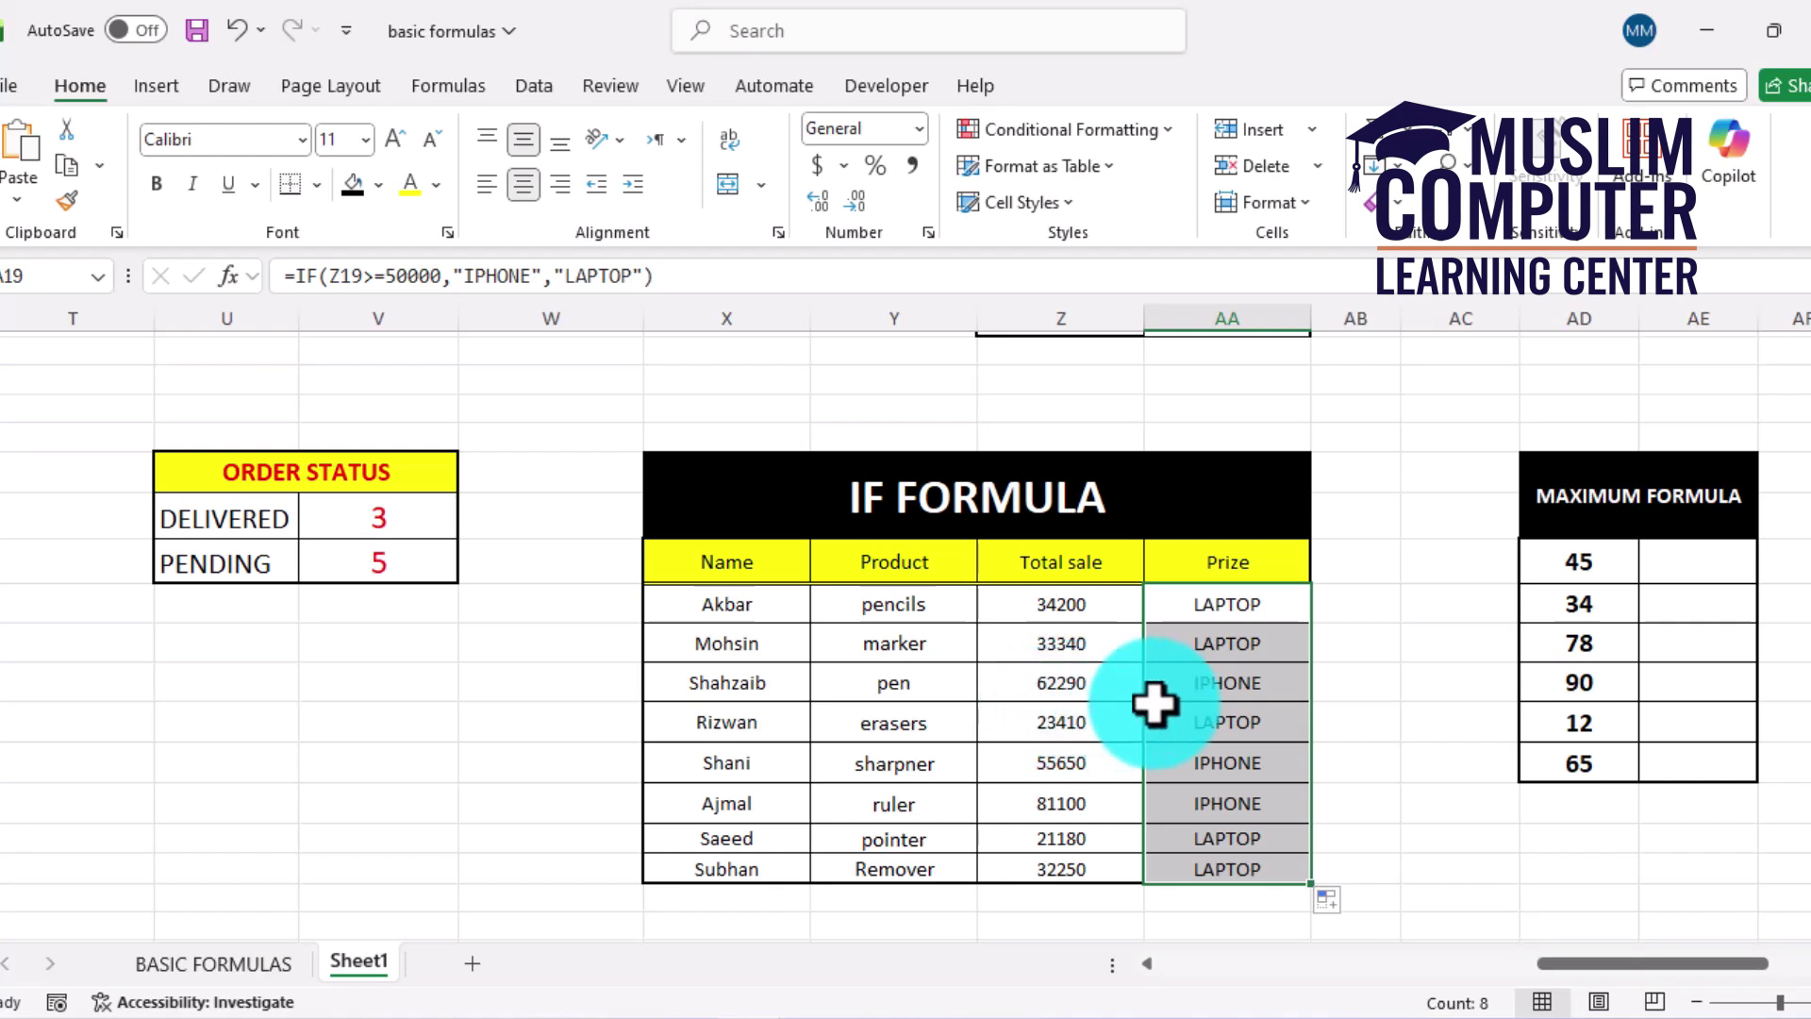
click(1221, 696)
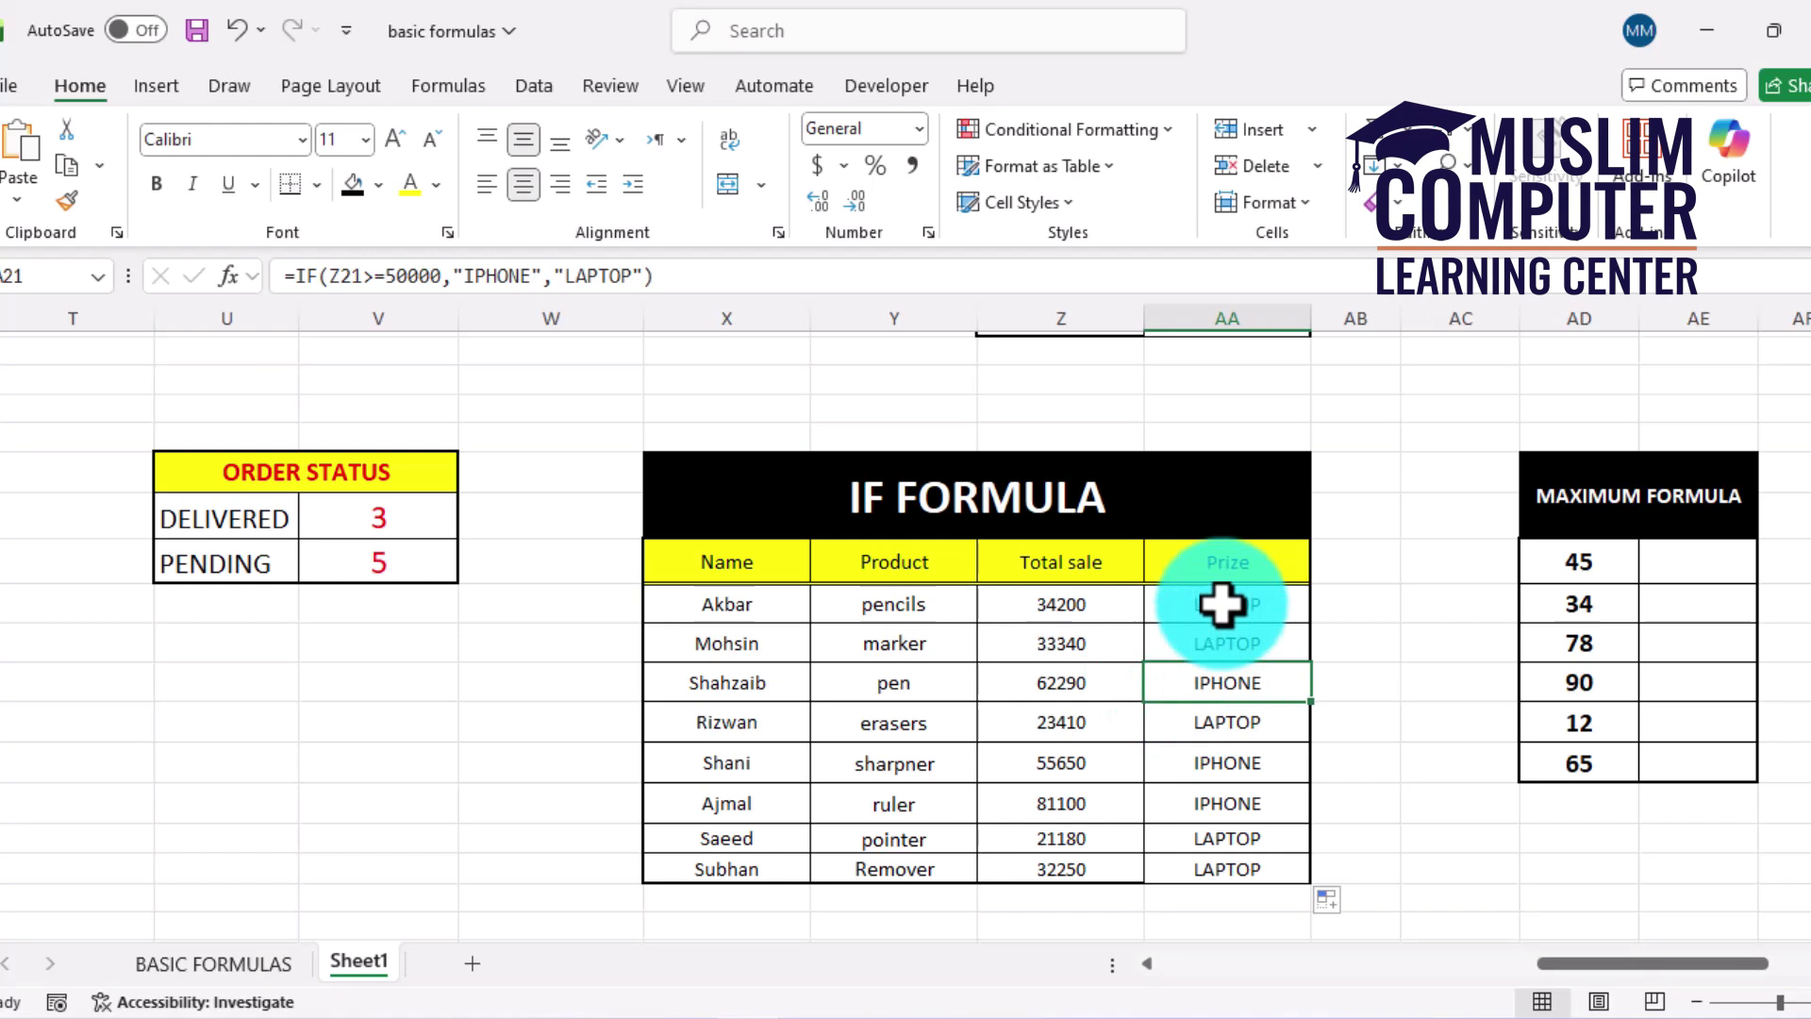
Step: Conditionally format the Prize cells AA19:AA26 containing the text IPHONE with Light Red Fill with Dark Red Text
drag(1223, 604, 1249, 872)
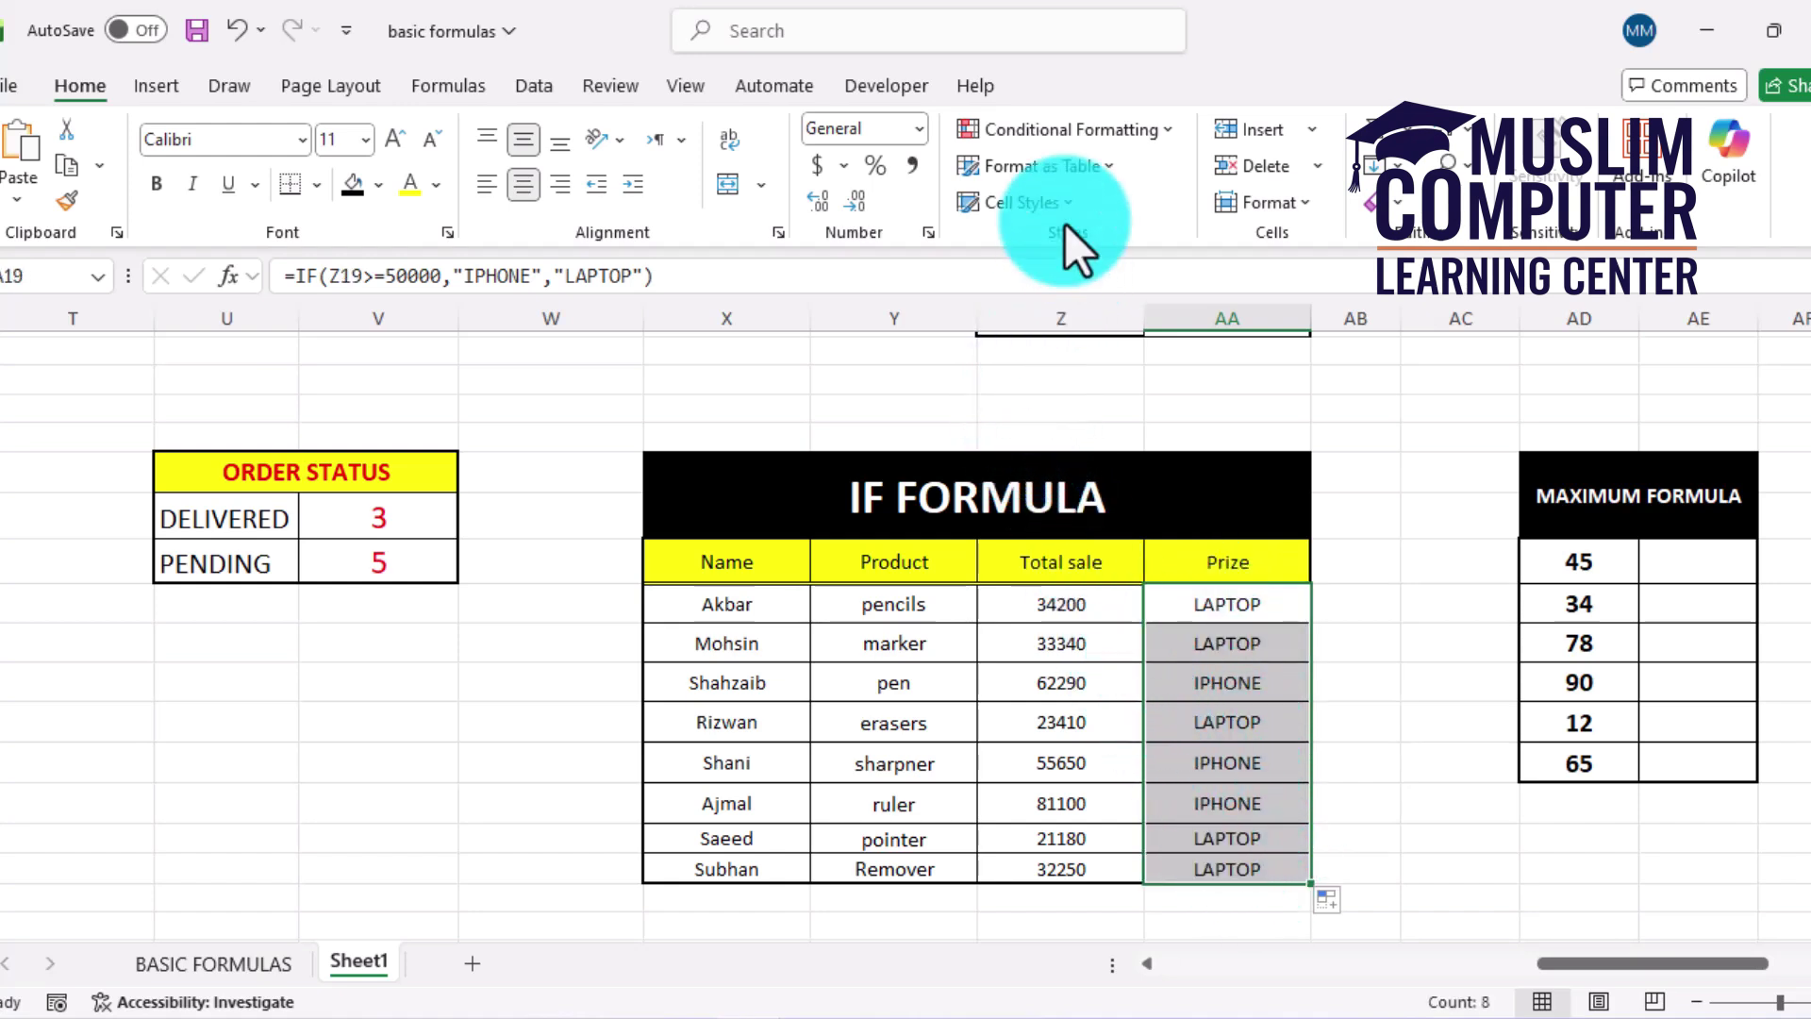
click(1096, 129)
mouse_move(1094, 177)
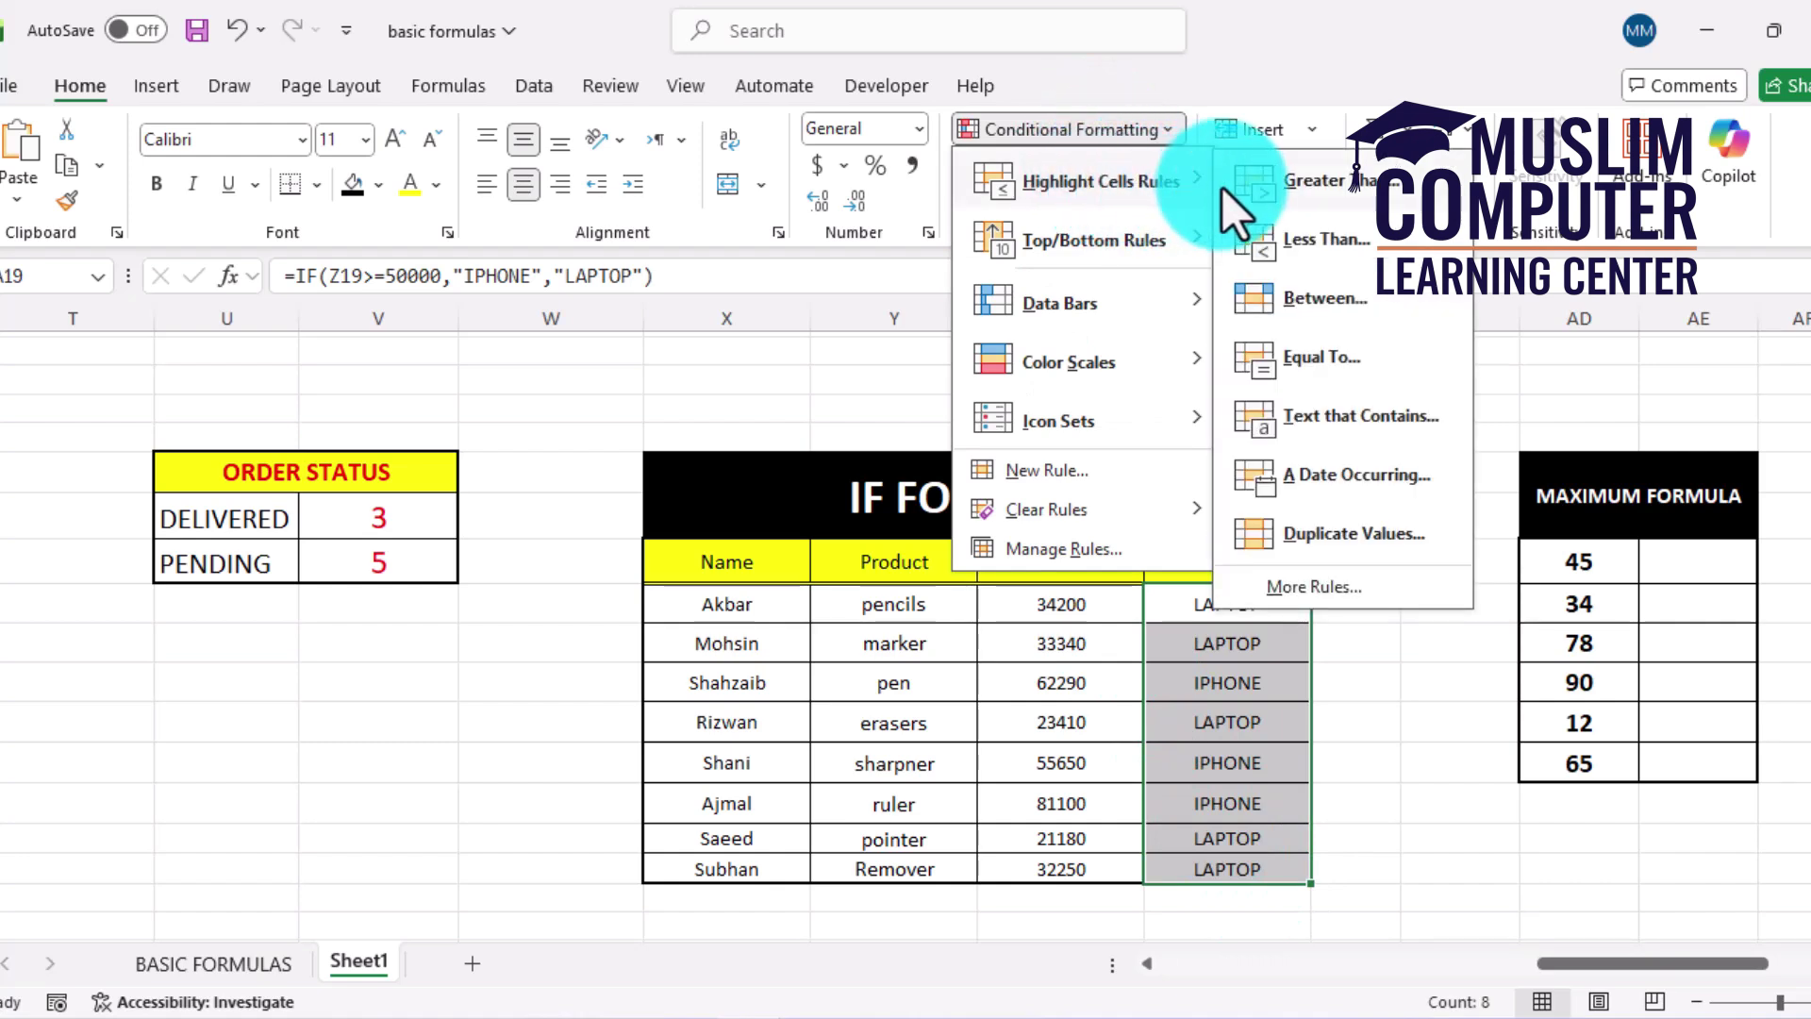
click(1337, 424)
click(494, 514)
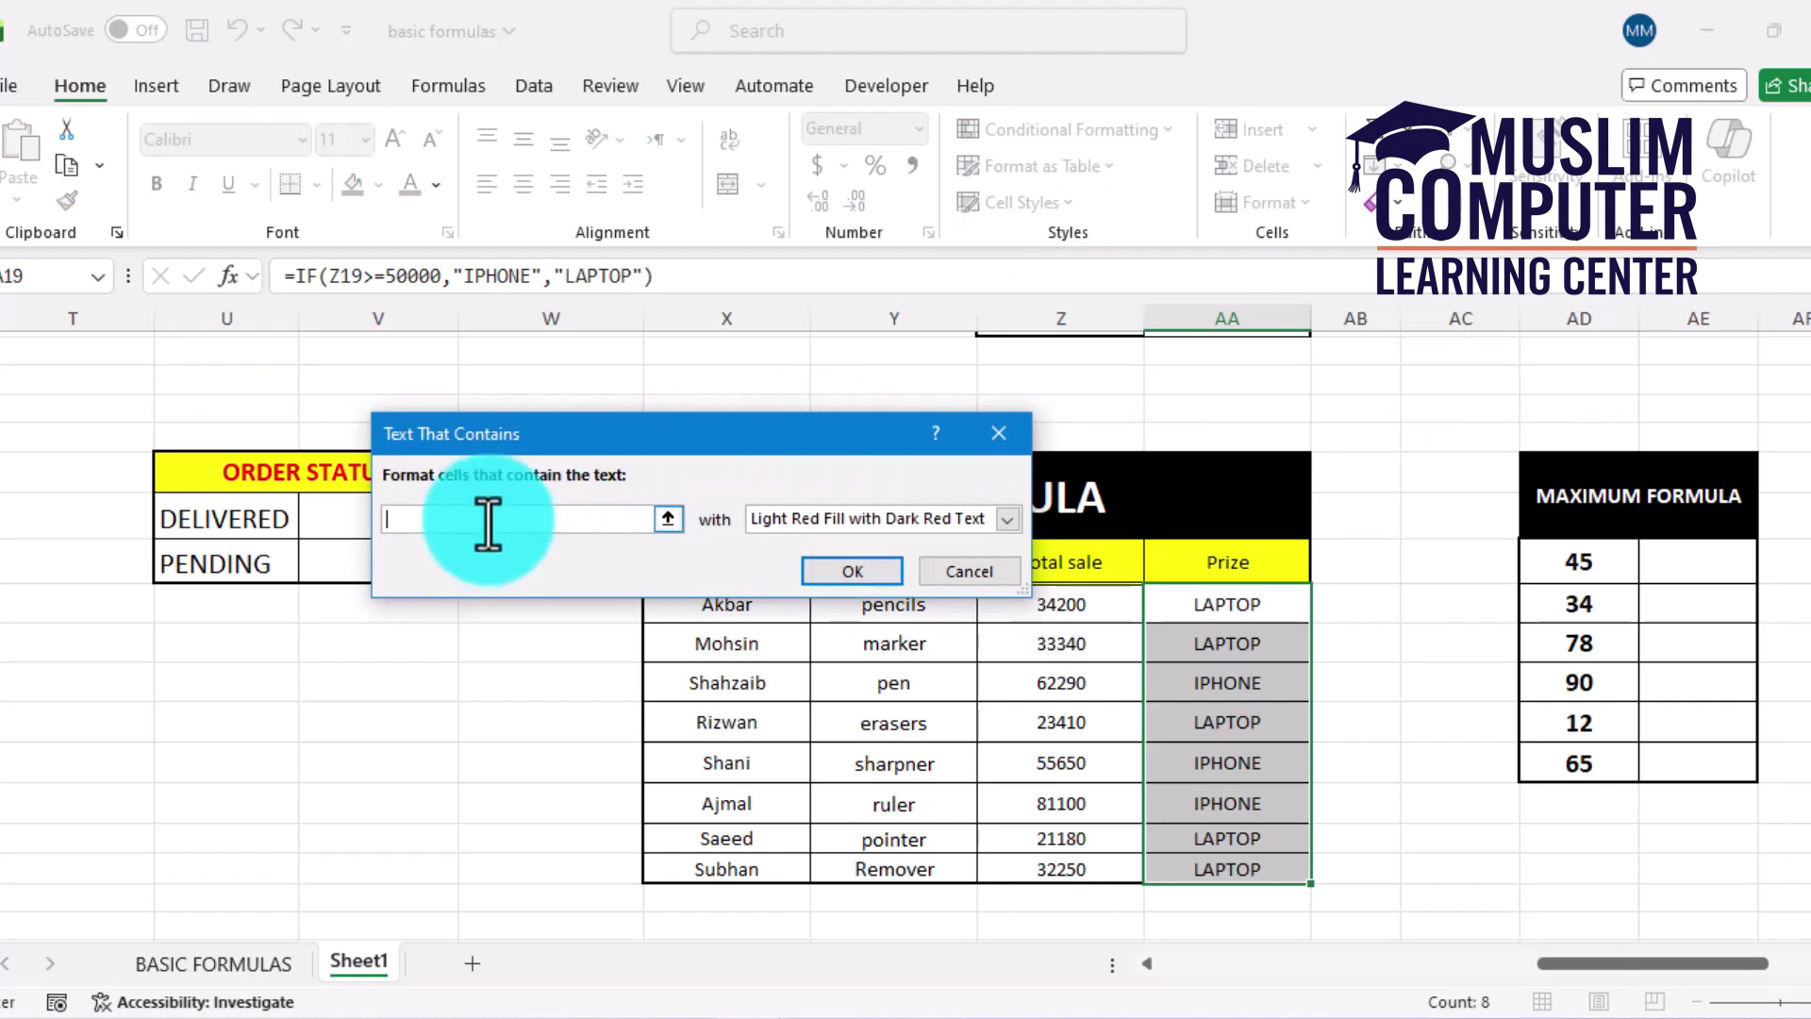
text(IPHONE)
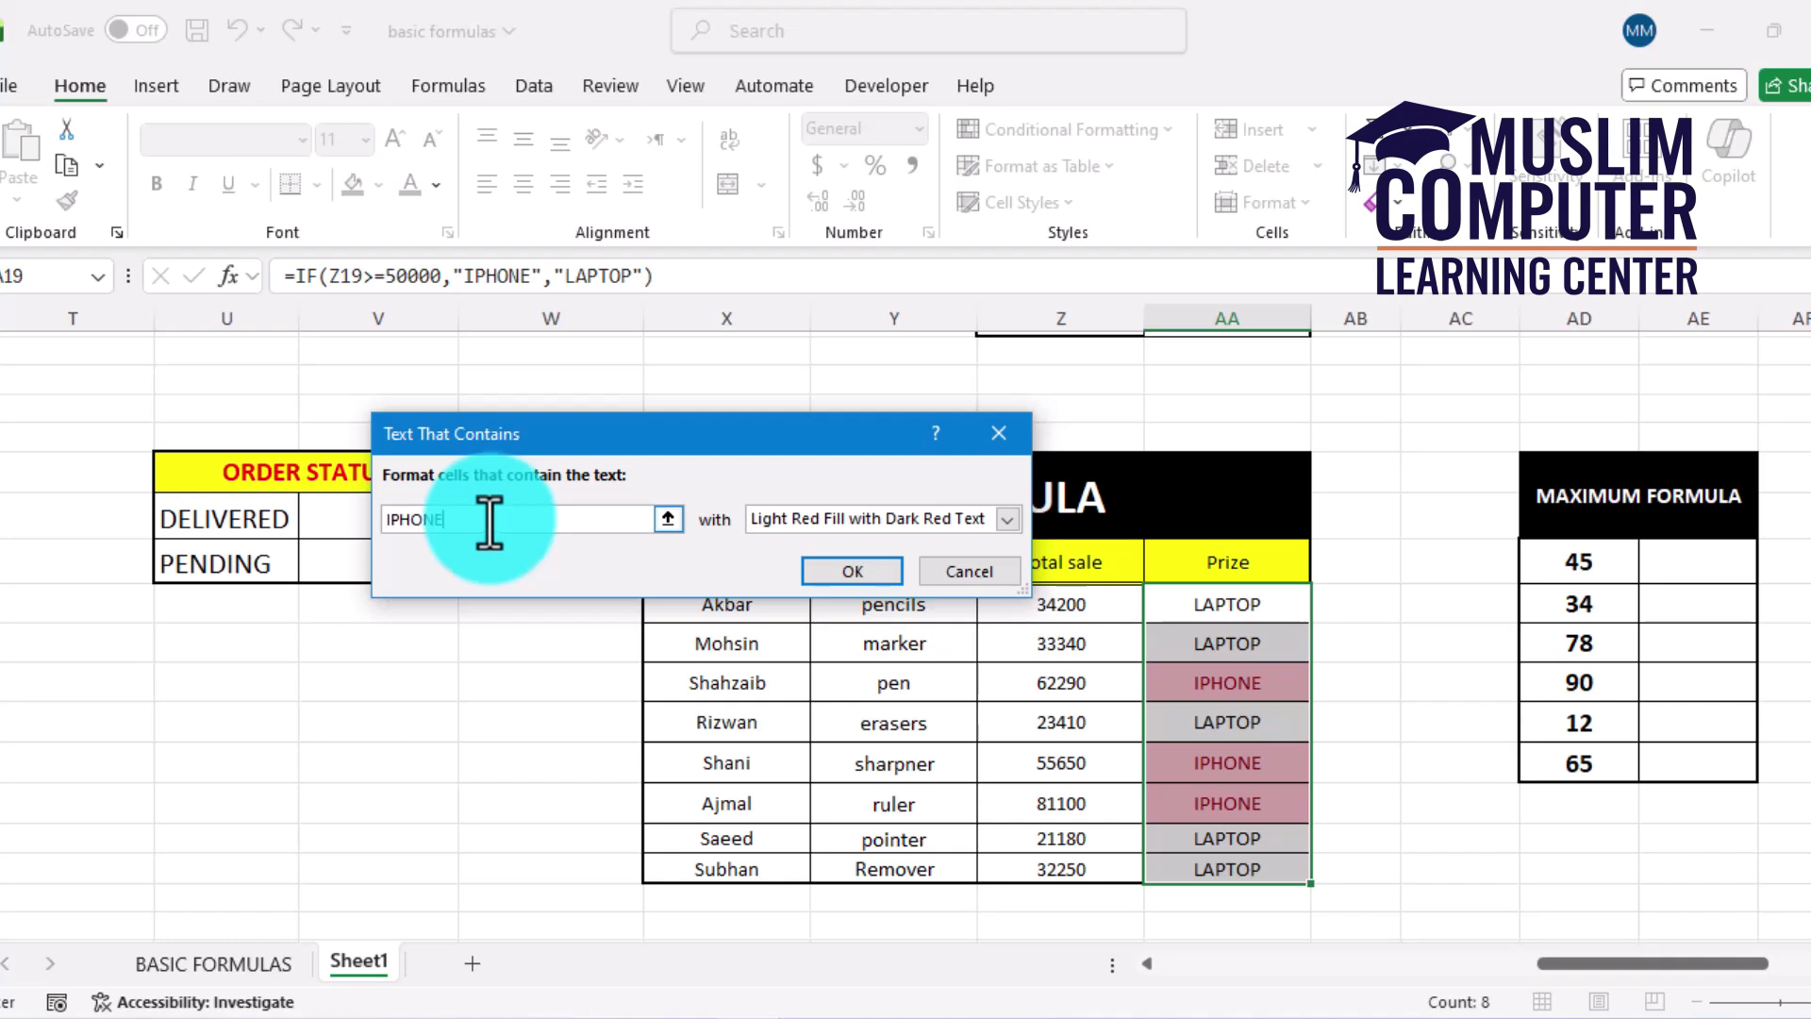
click(879, 582)
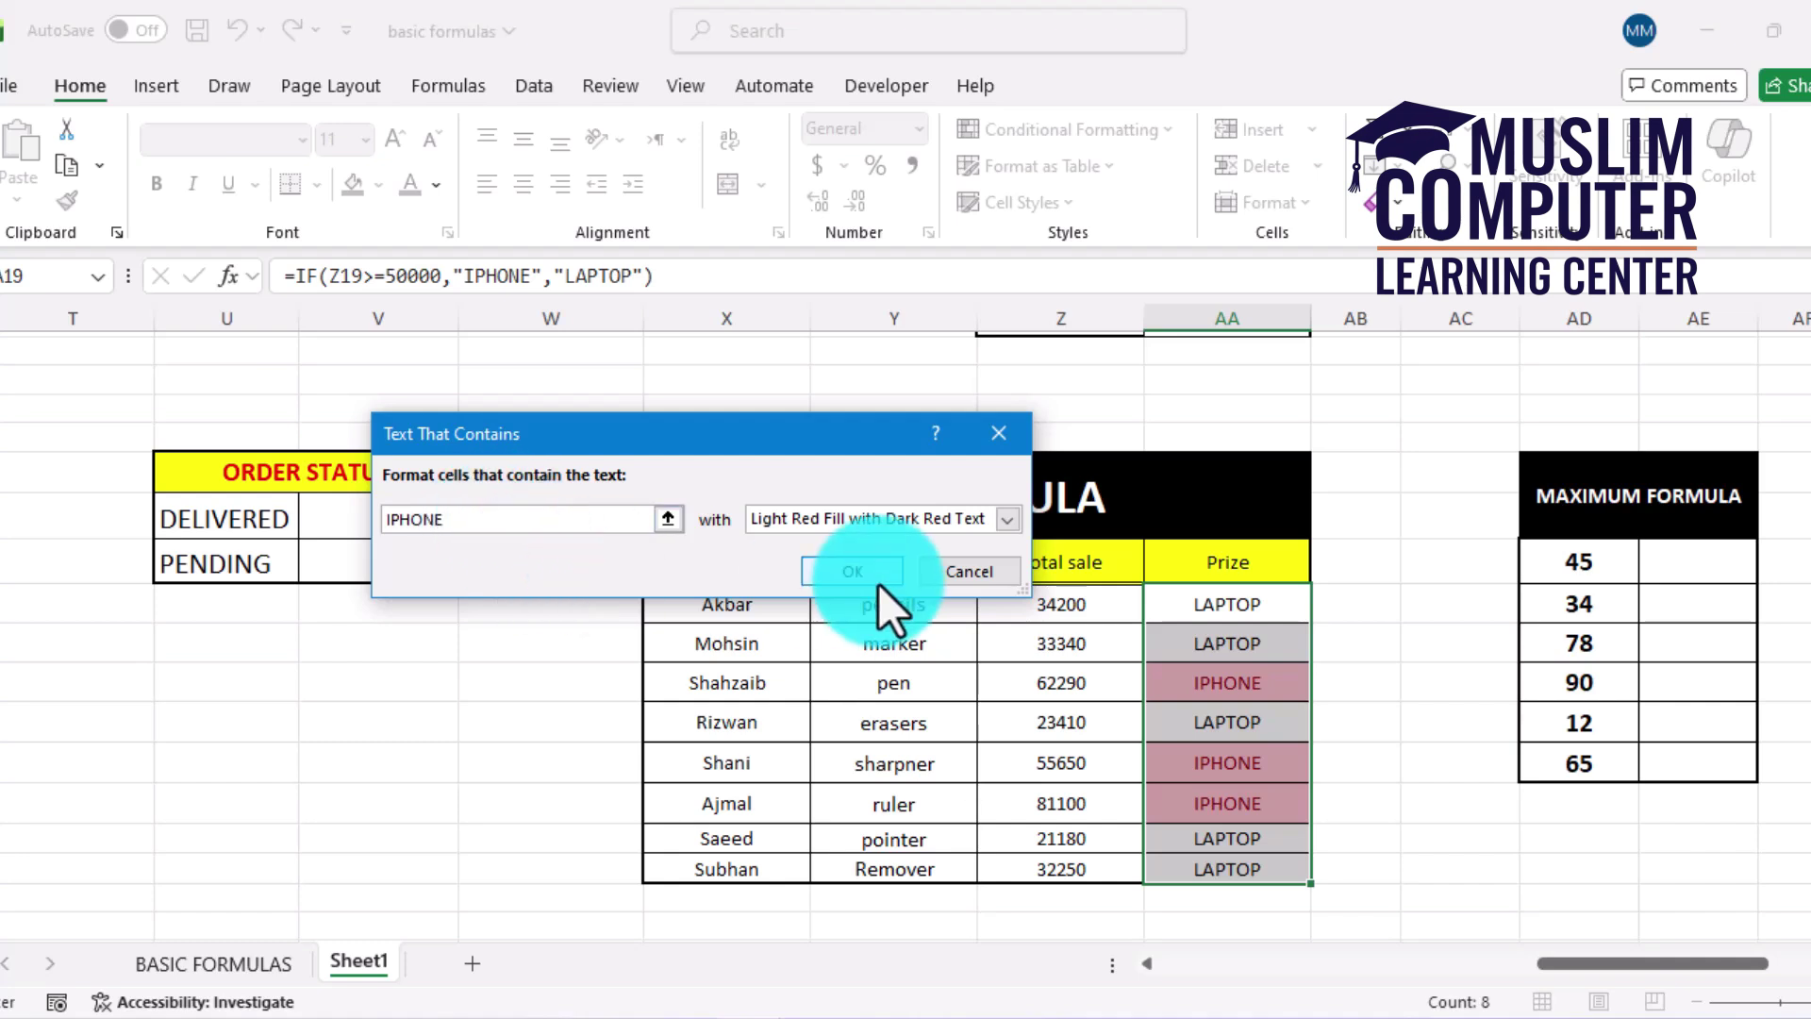
click(1009, 671)
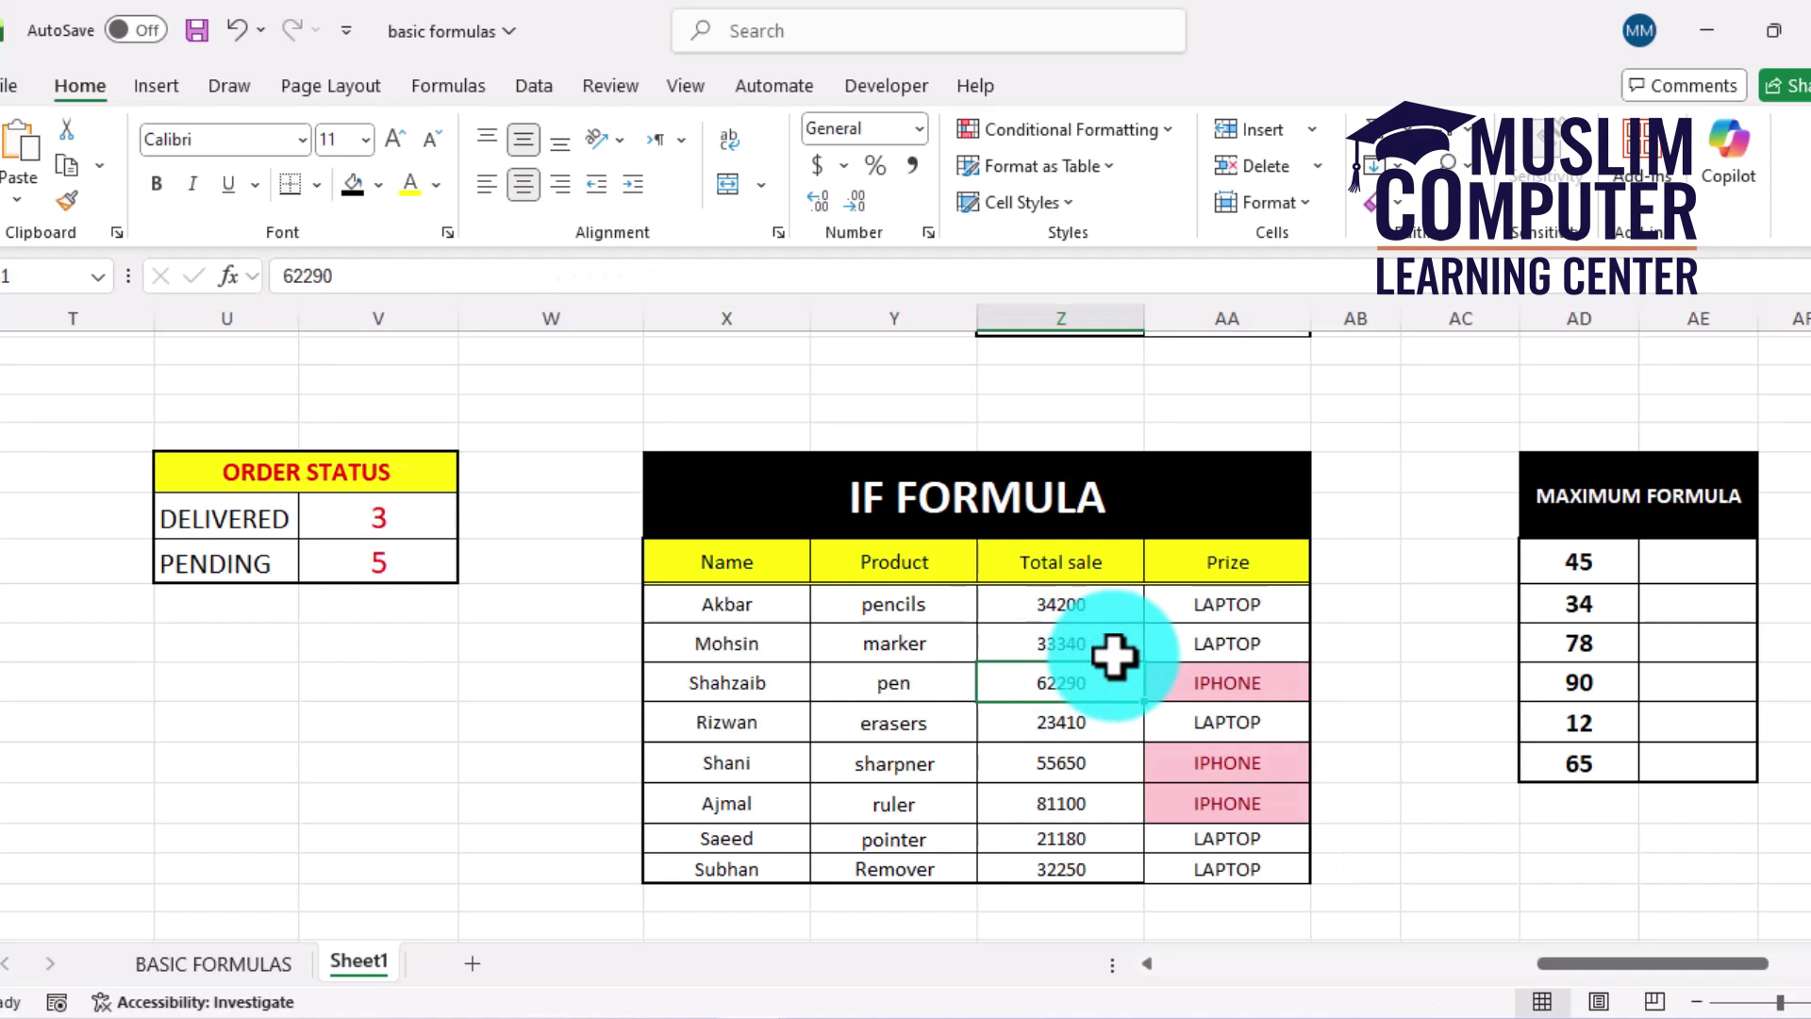
Step: Change the first row's total sale in Z19 of the IF FORMULA table to 67000
click(1078, 605)
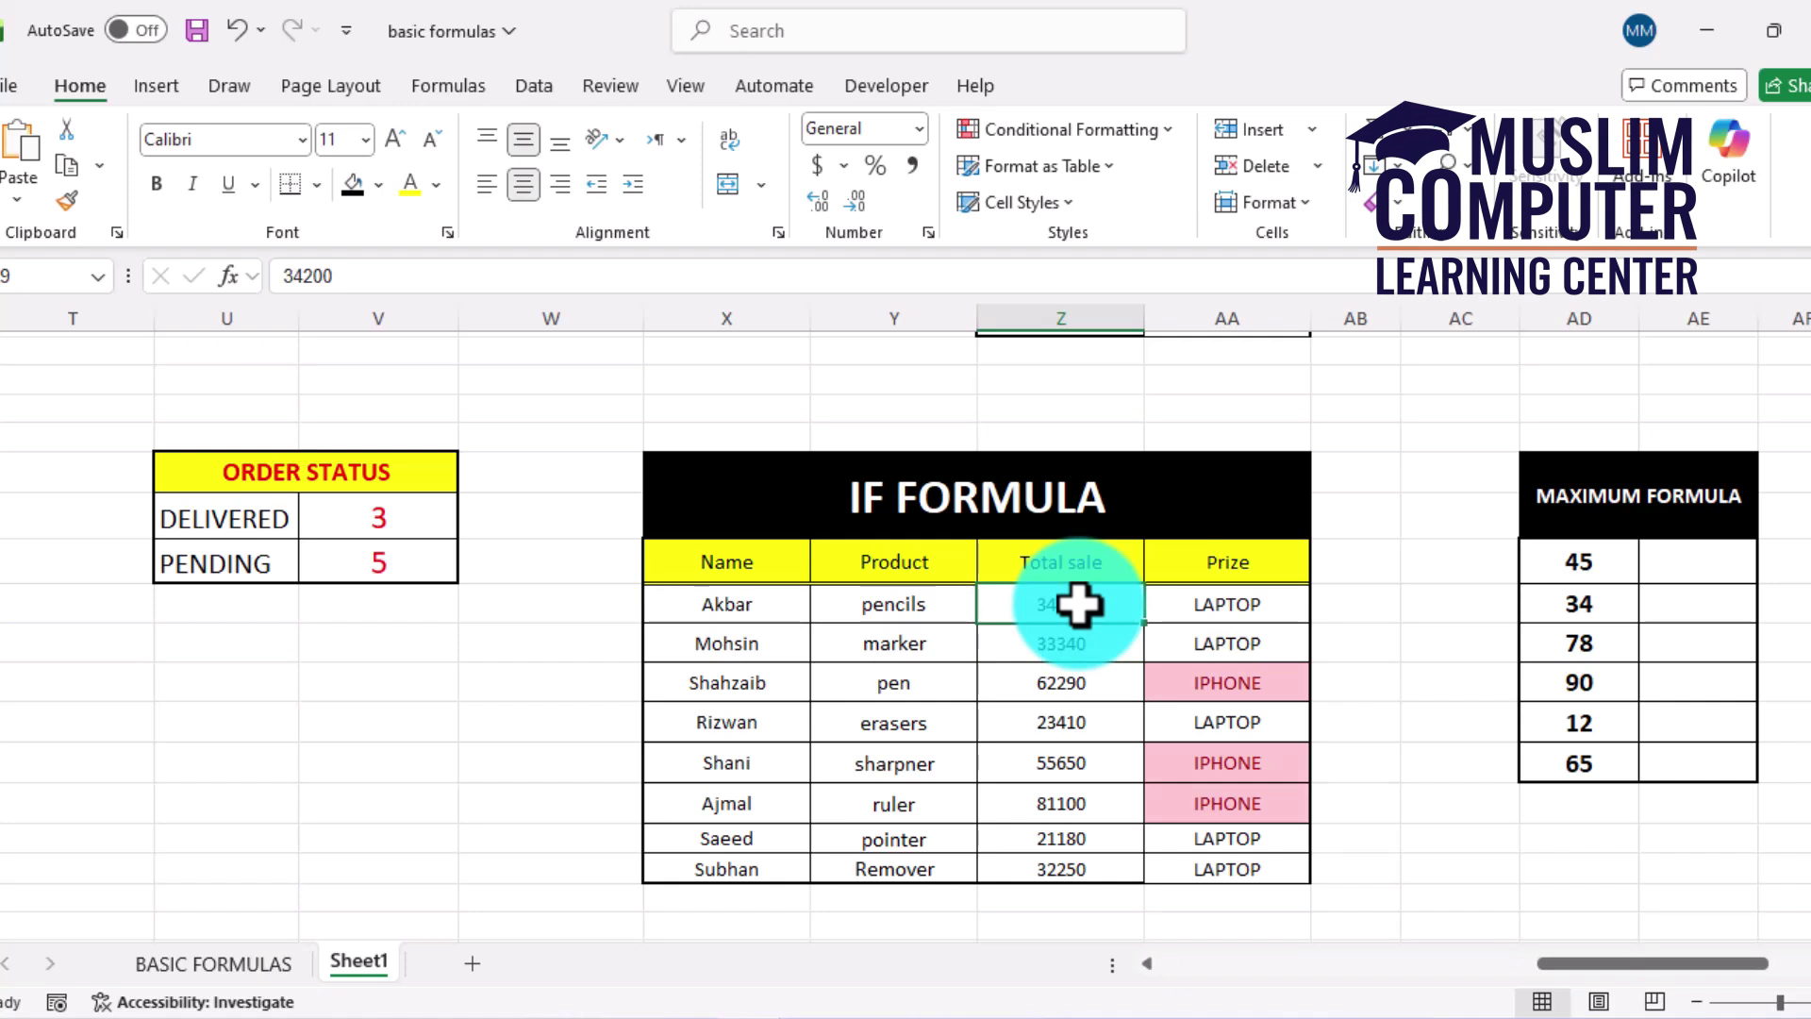
text(67000)
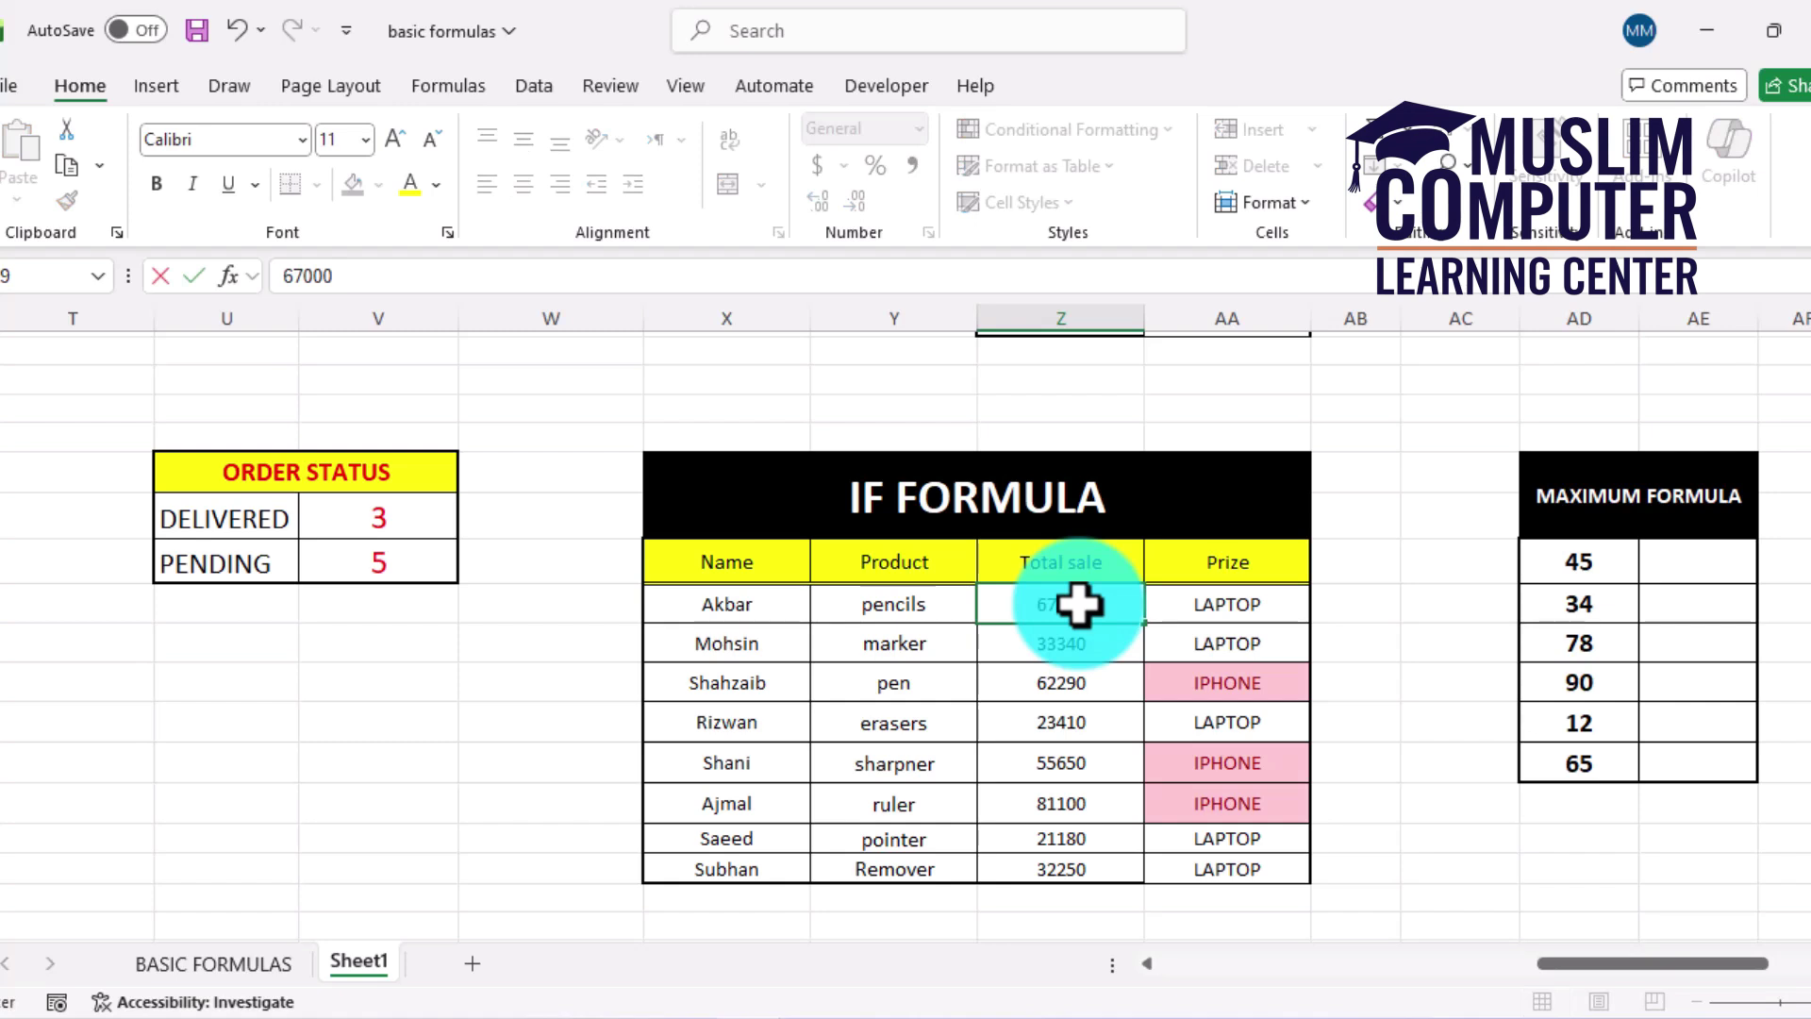
key(Return)
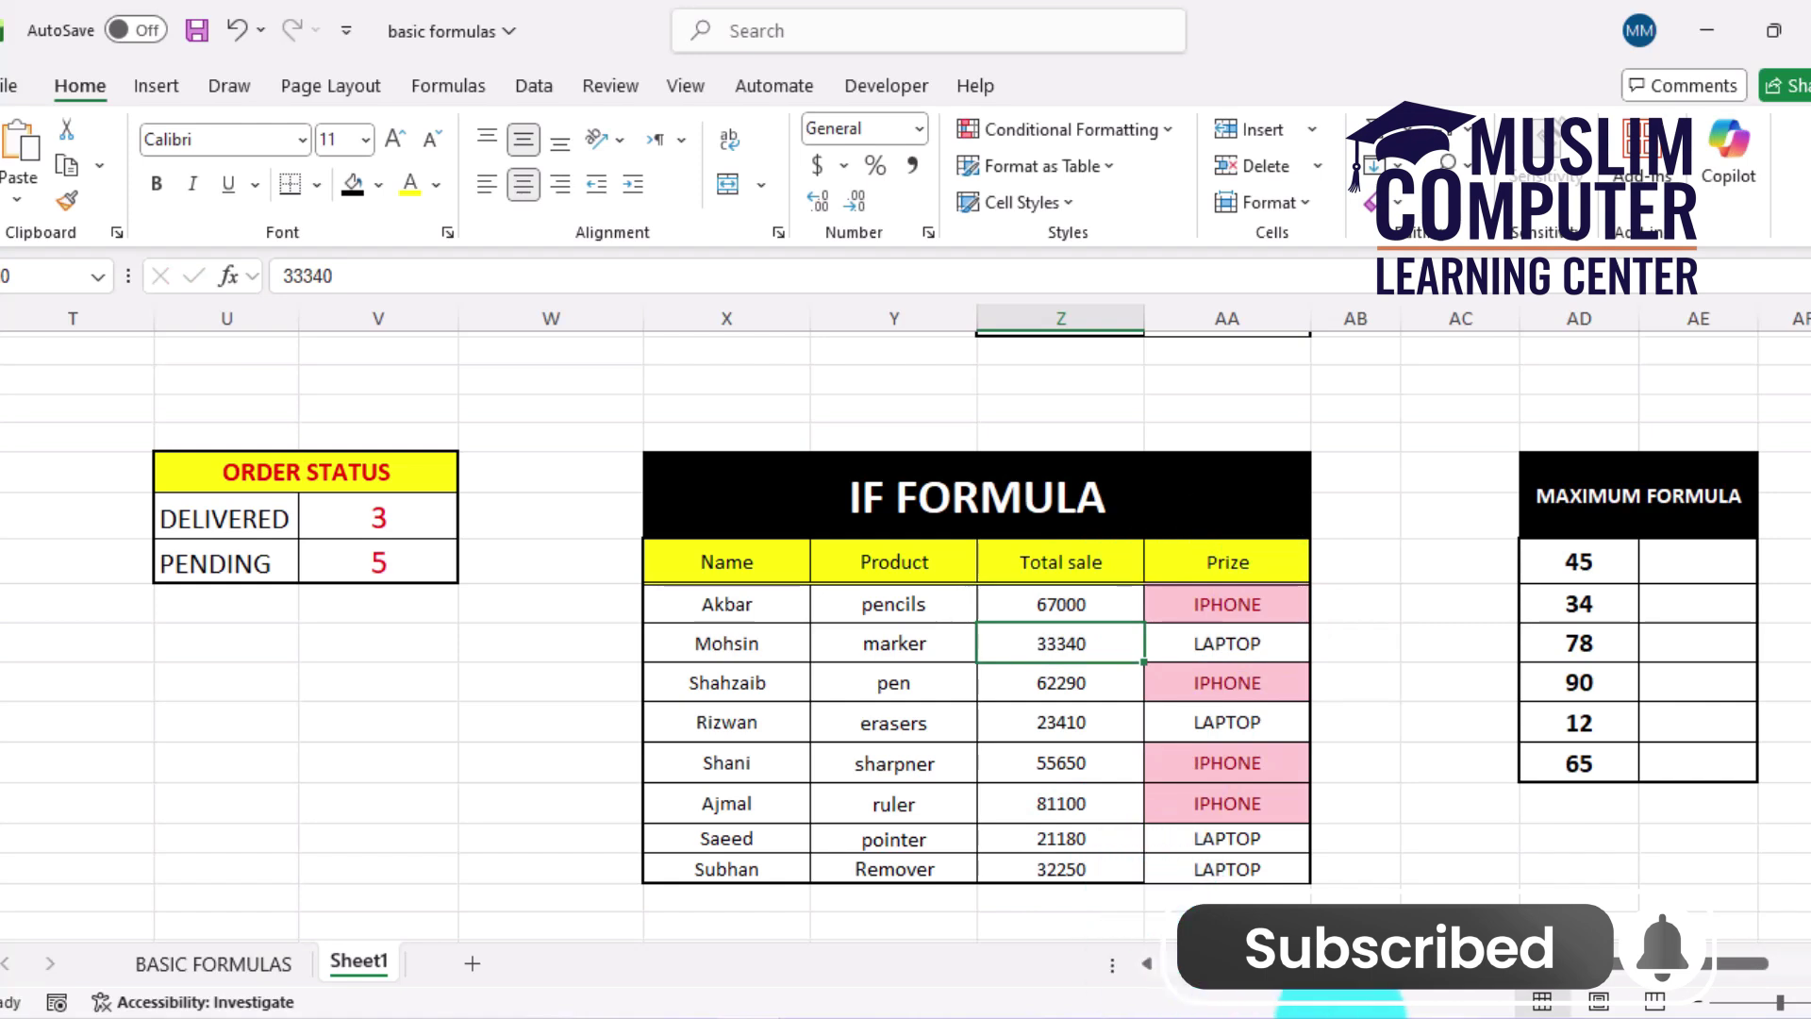
Step: Find the largest value of the MAXIMUM FORMULA table with =MAX(AD18:AD23) in AE23
scroll(1665, 981, right, 3)
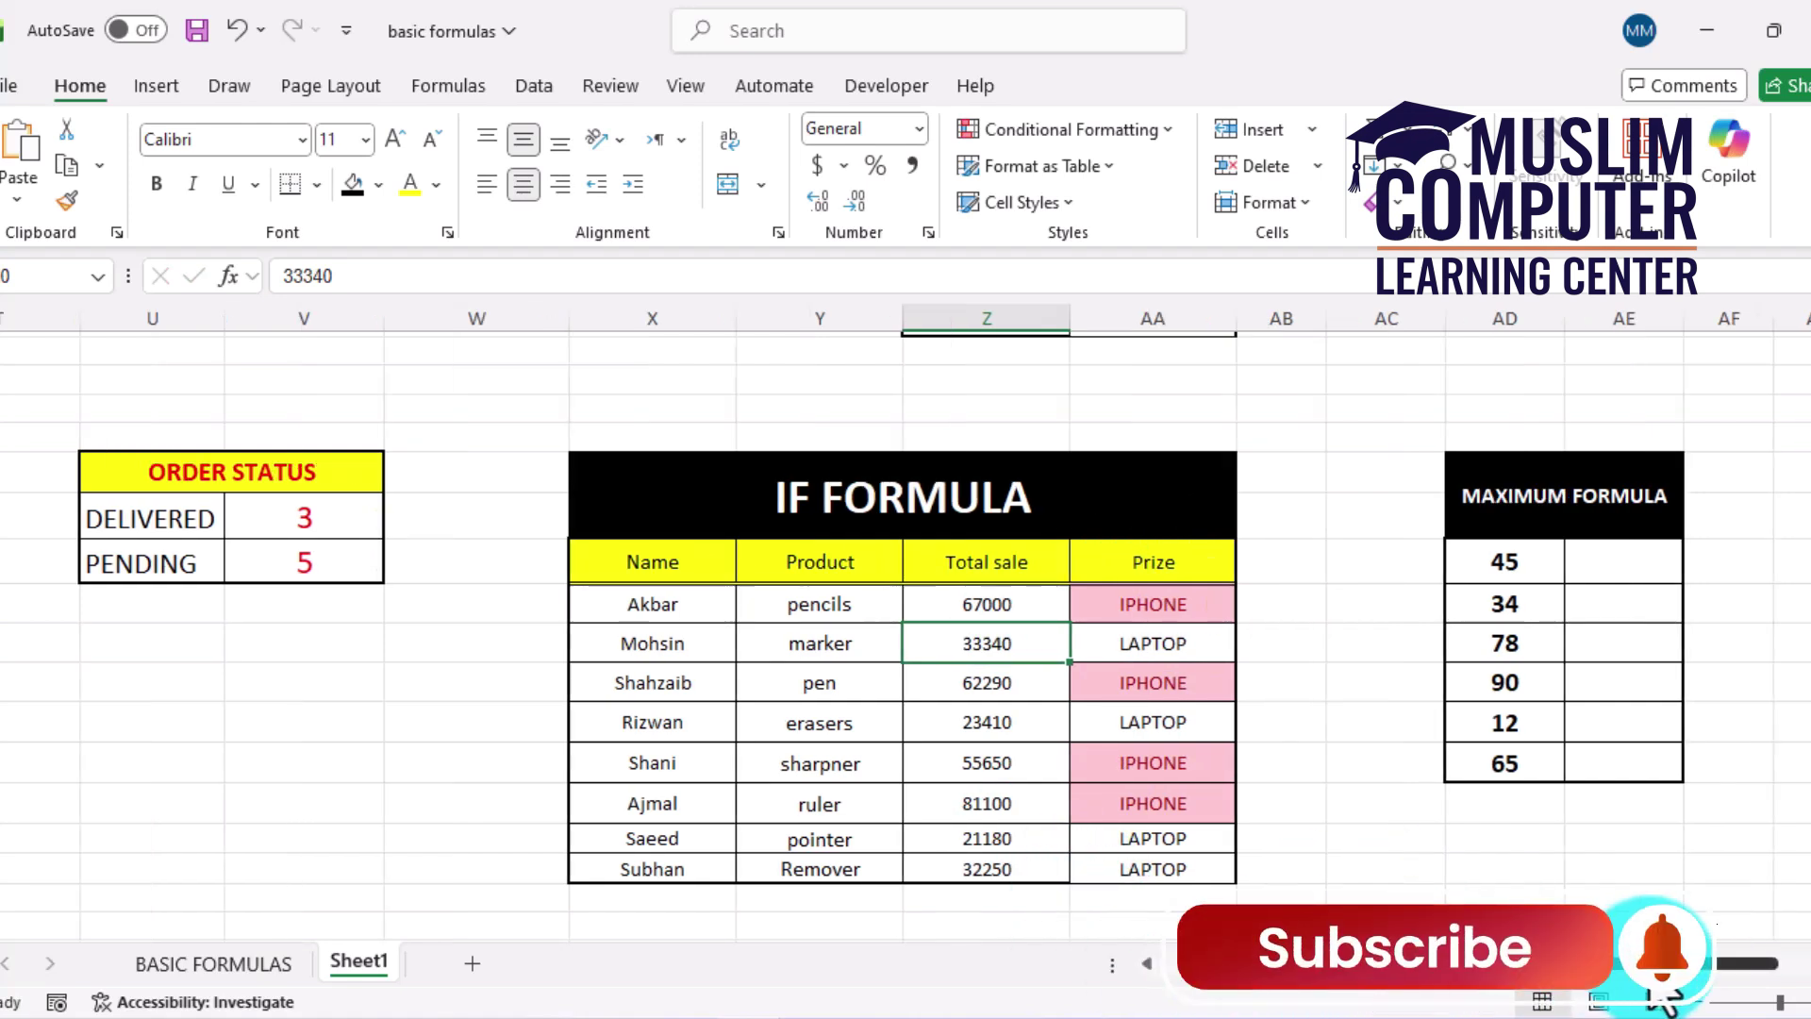
scroll(1688, 992, right, 3)
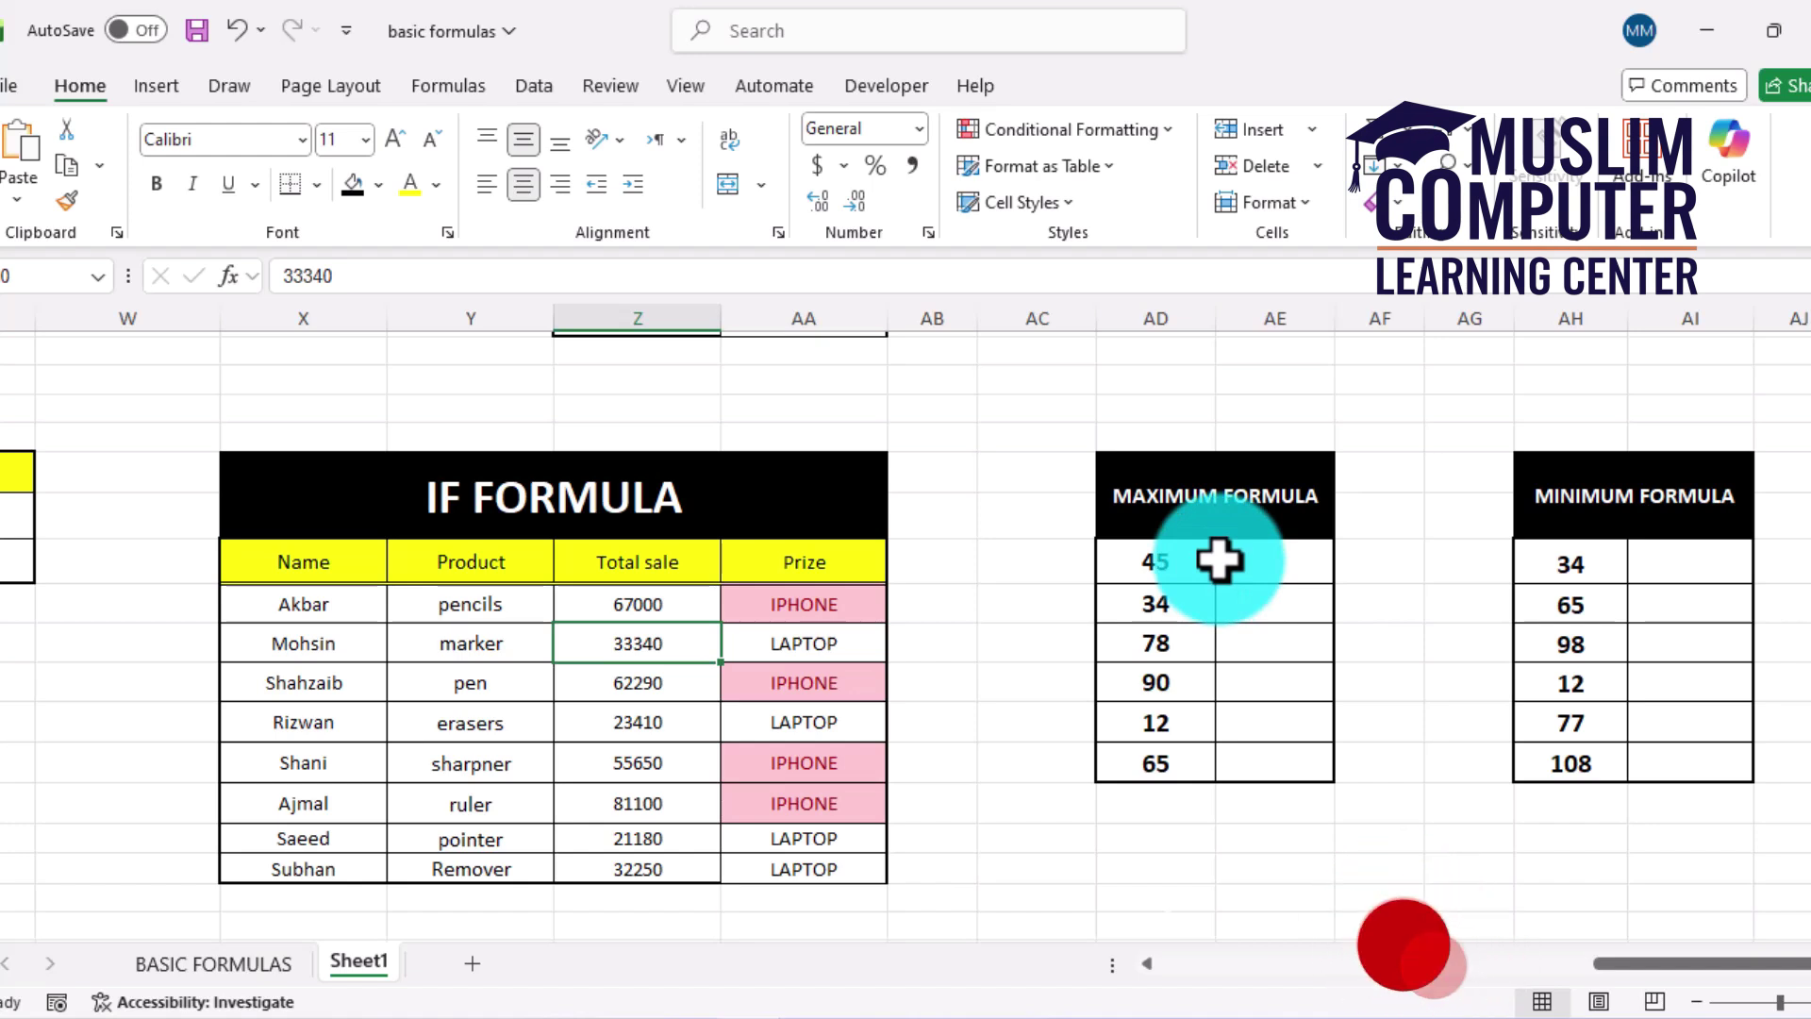
drag(1174, 569, 1173, 755)
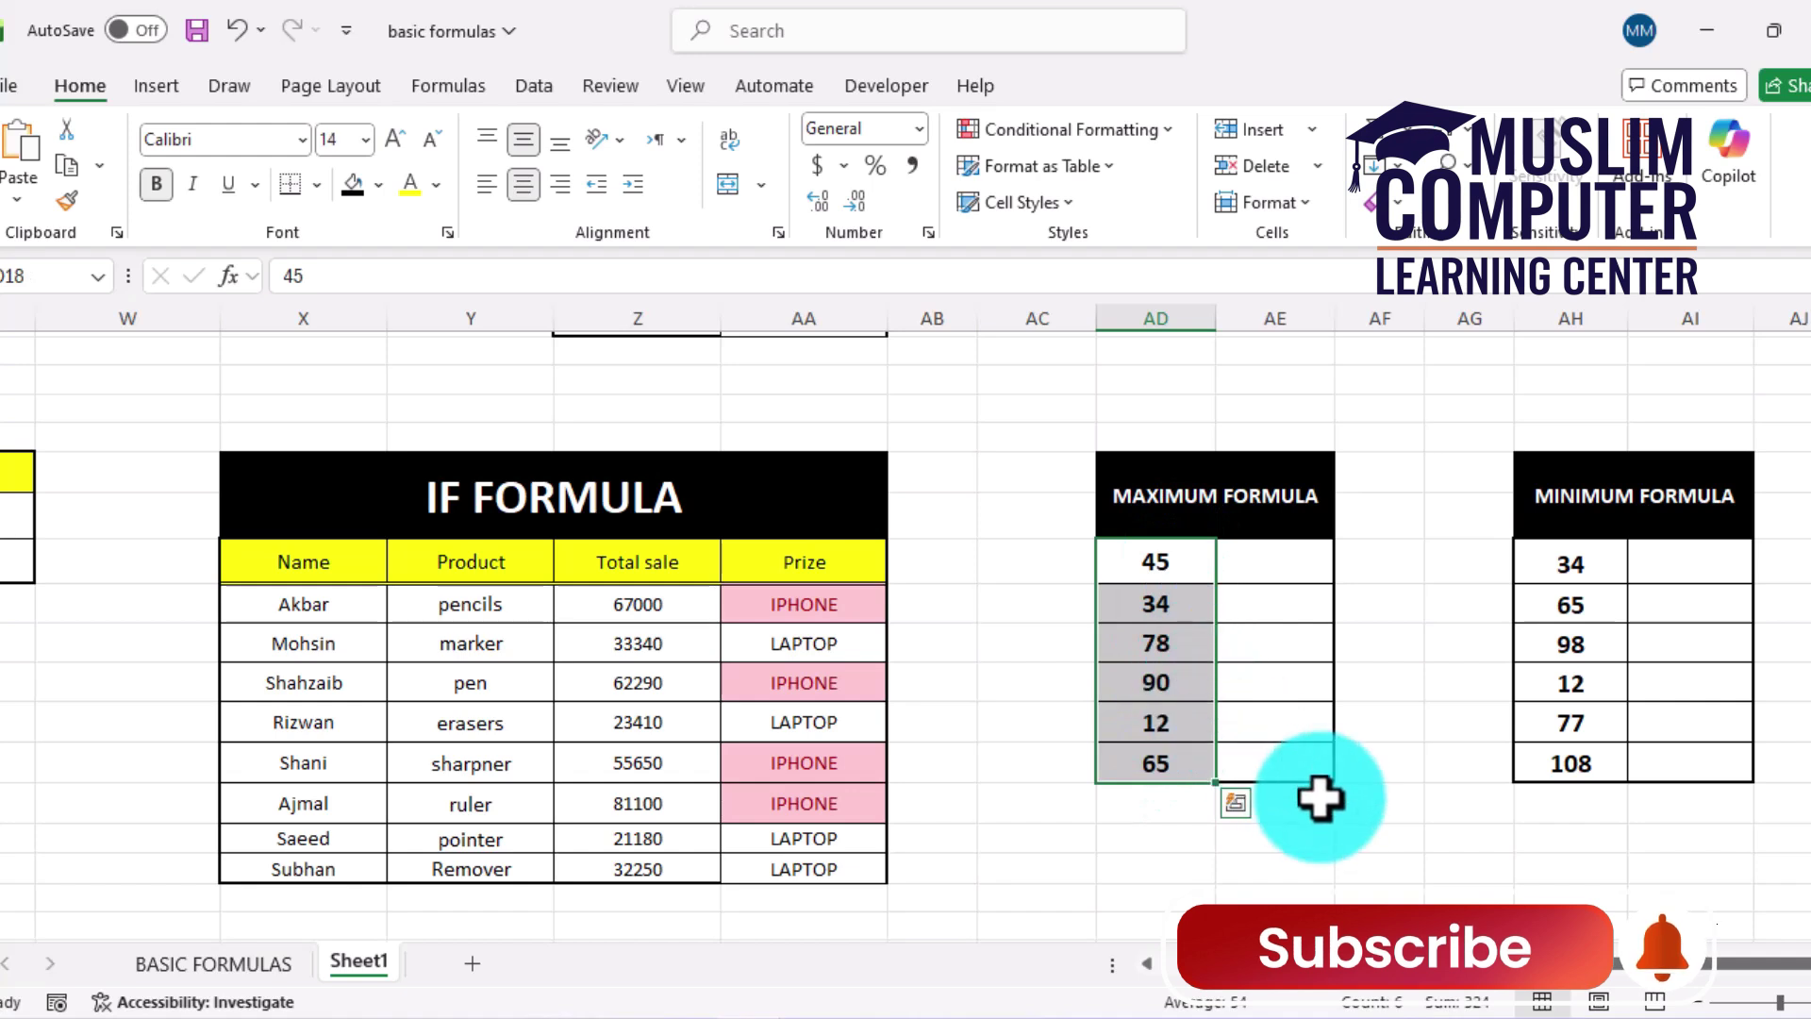
click(1307, 766)
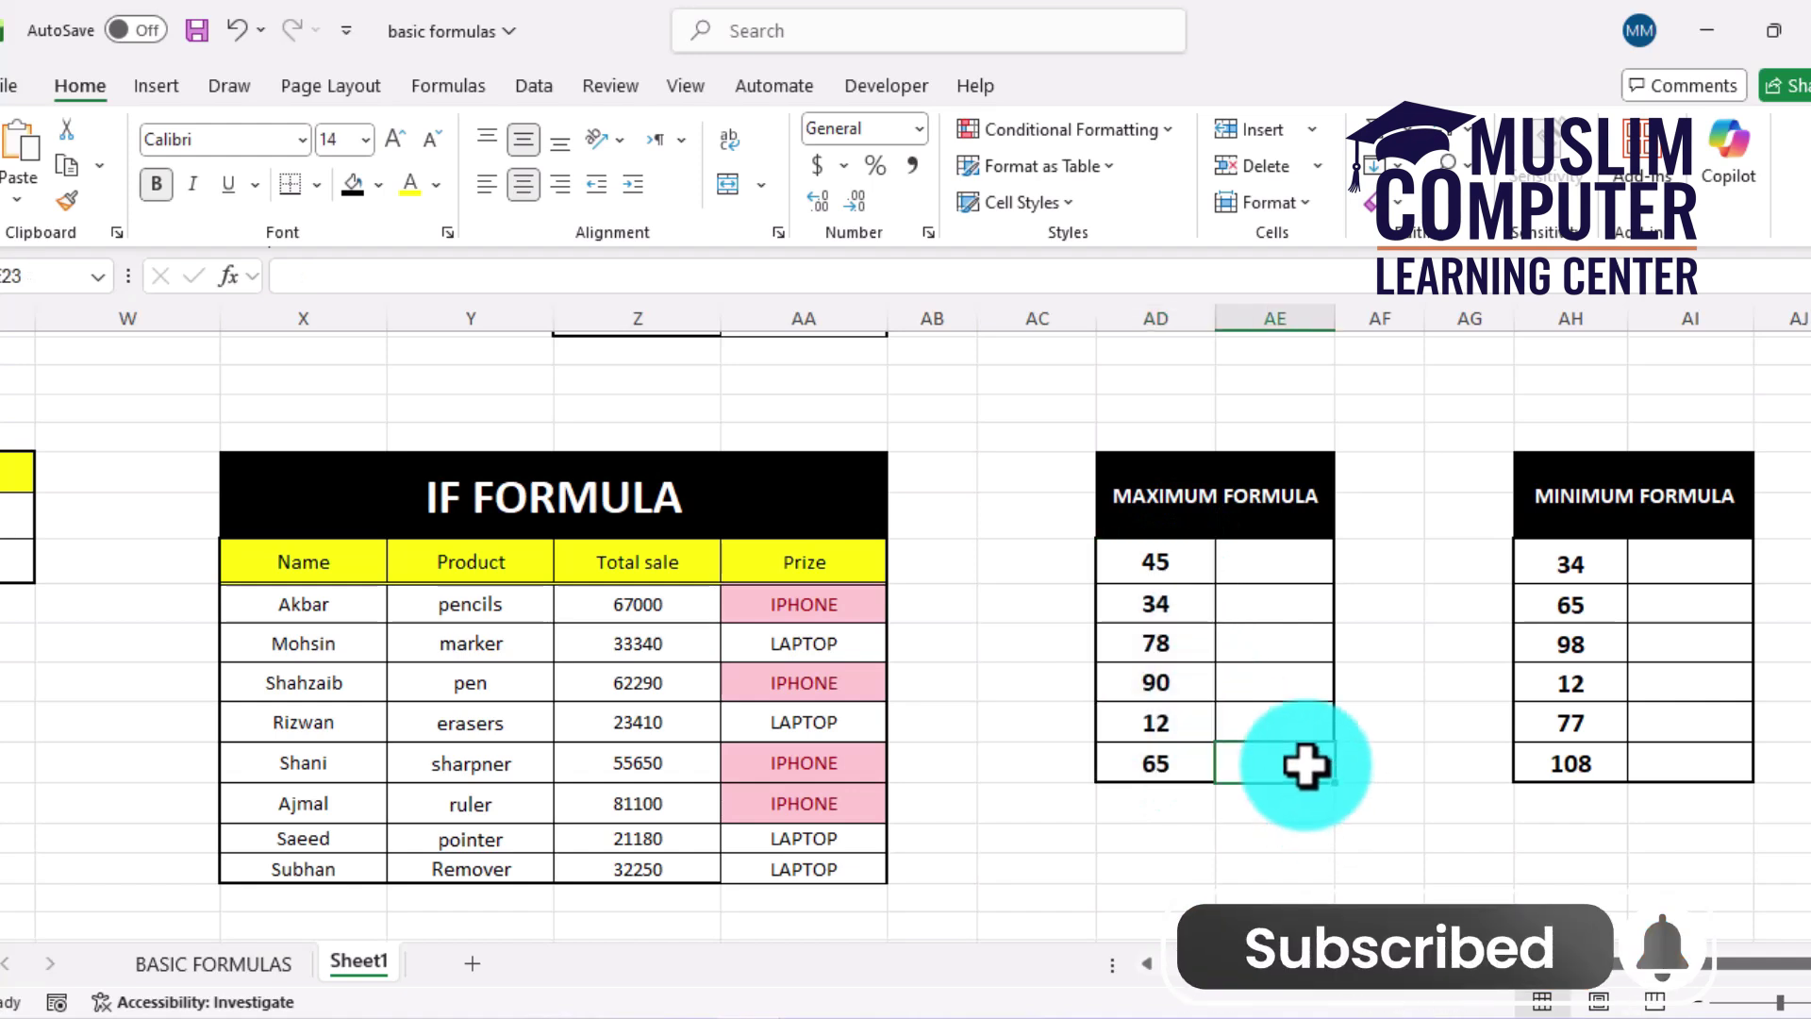
text(=MAX)
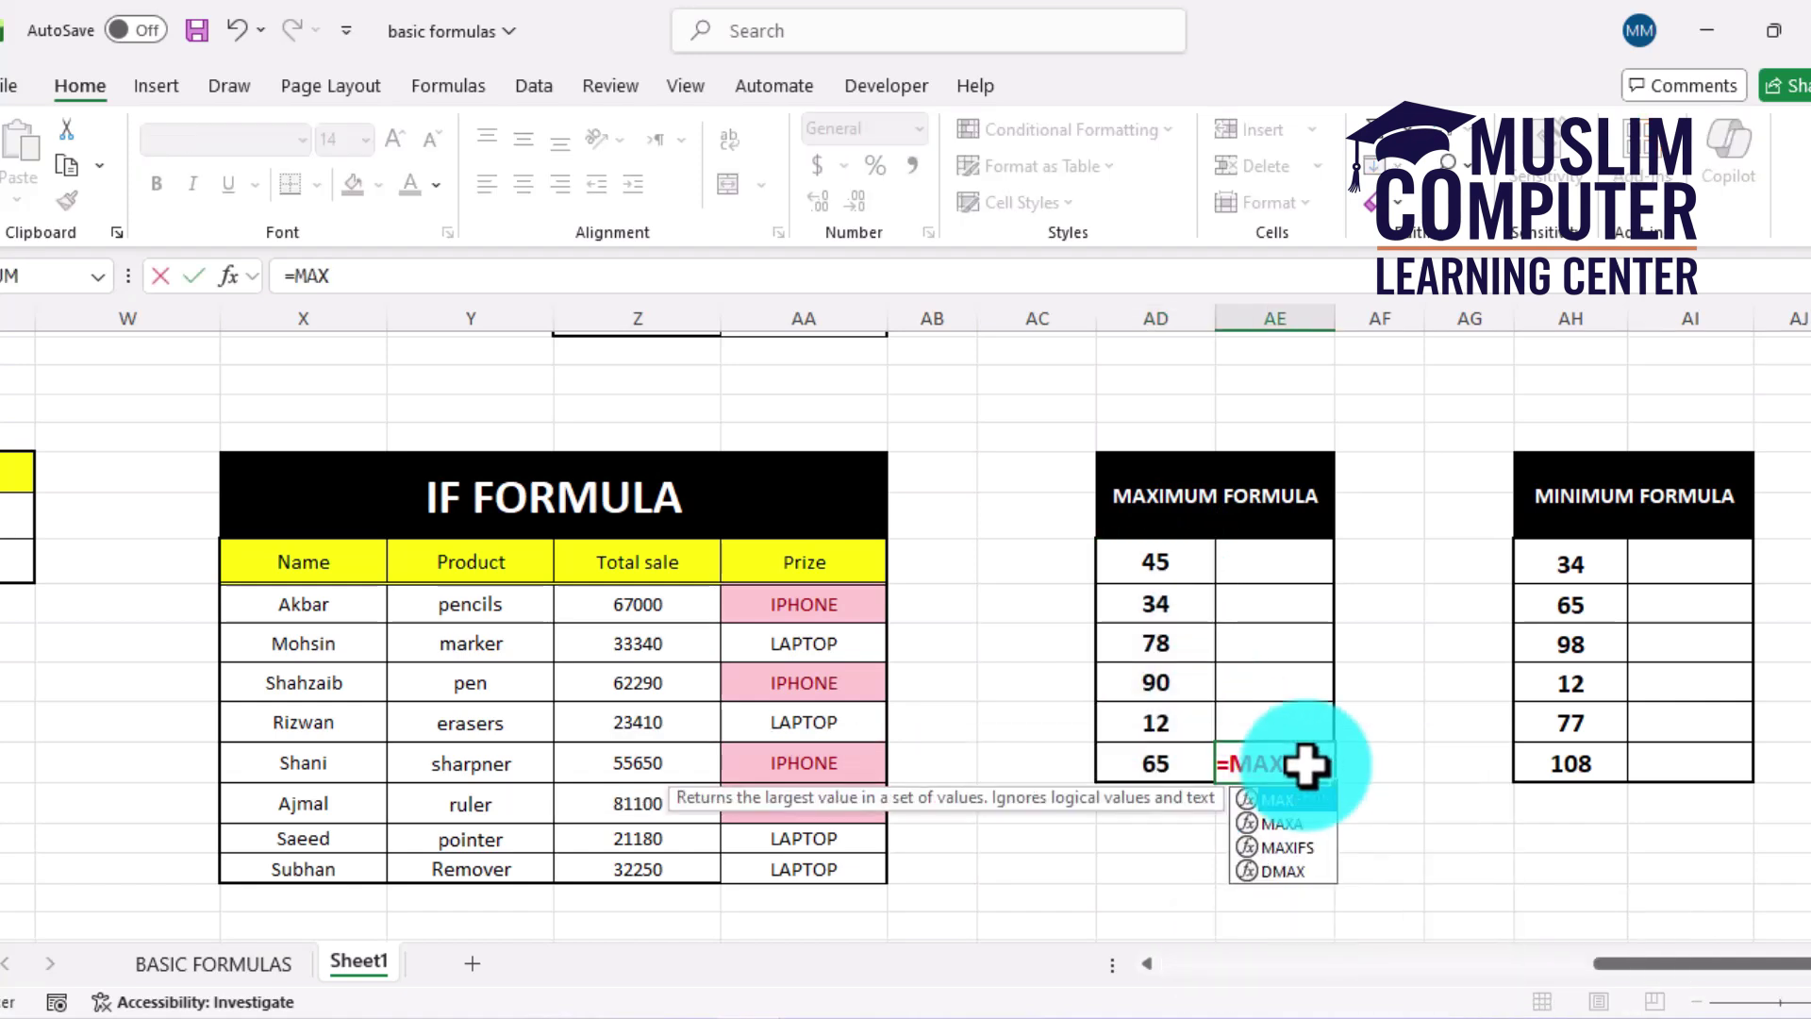
text(()
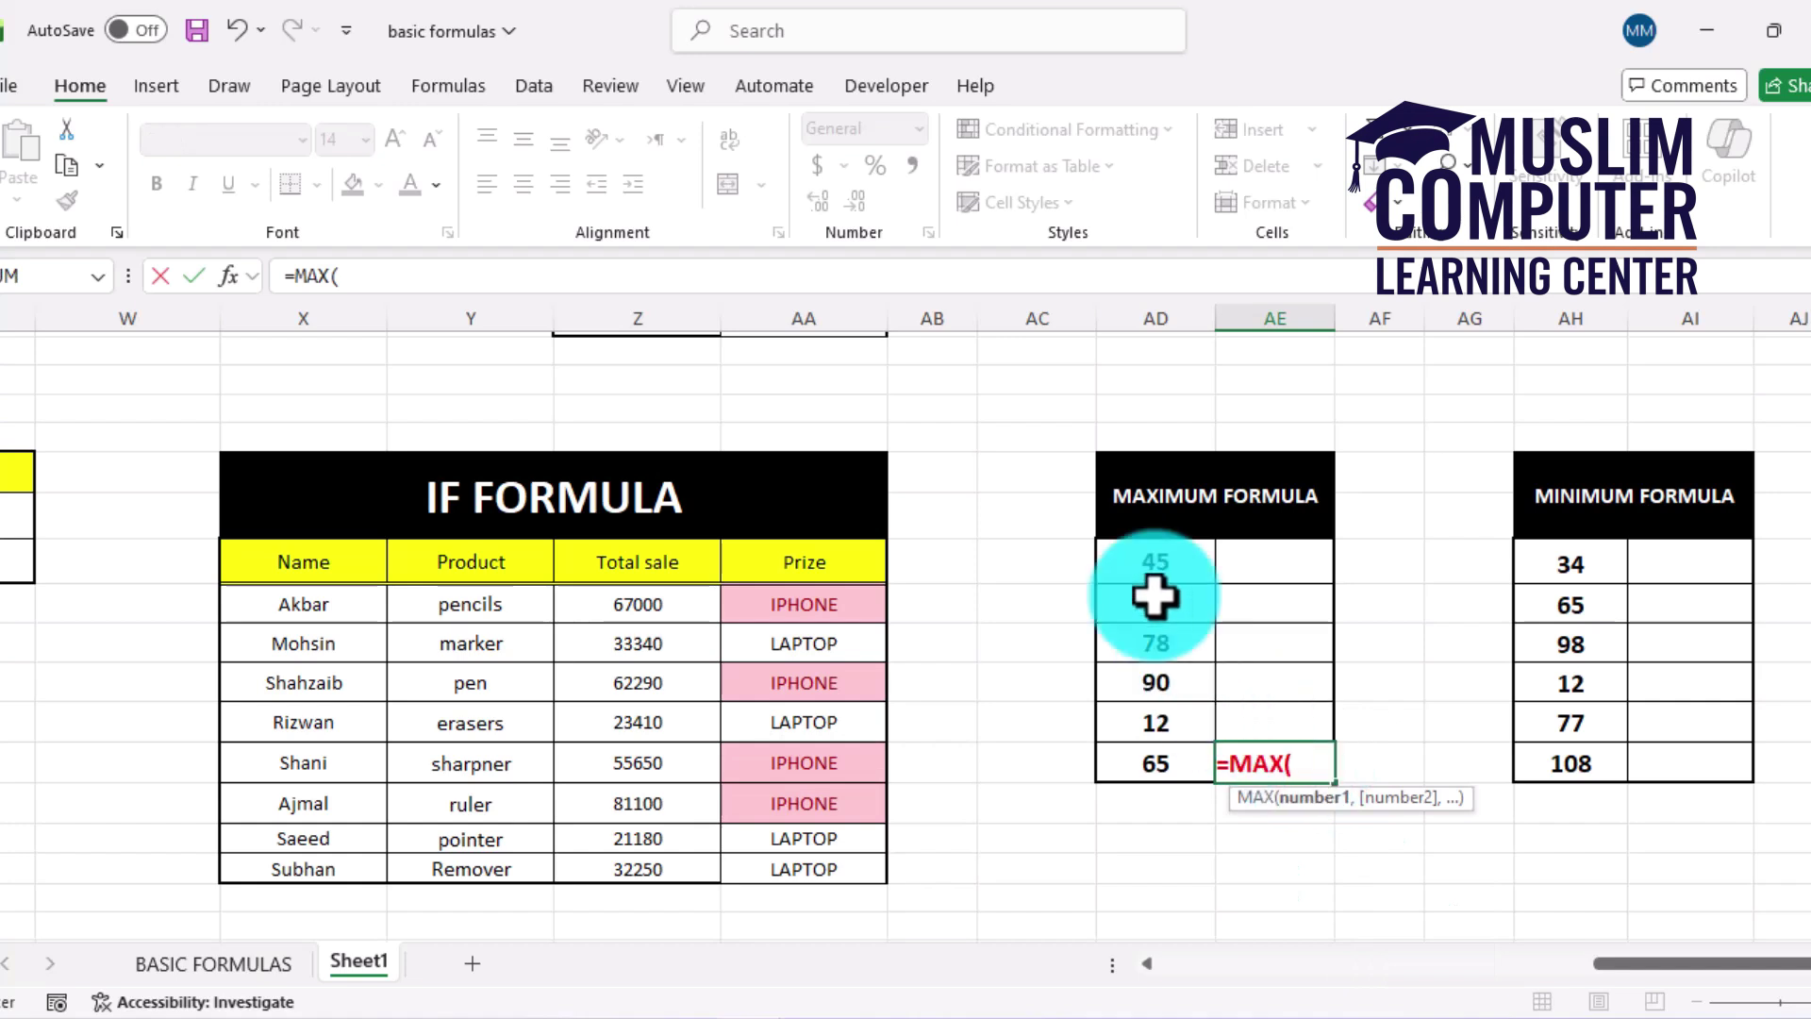
drag(1145, 554, 1161, 764)
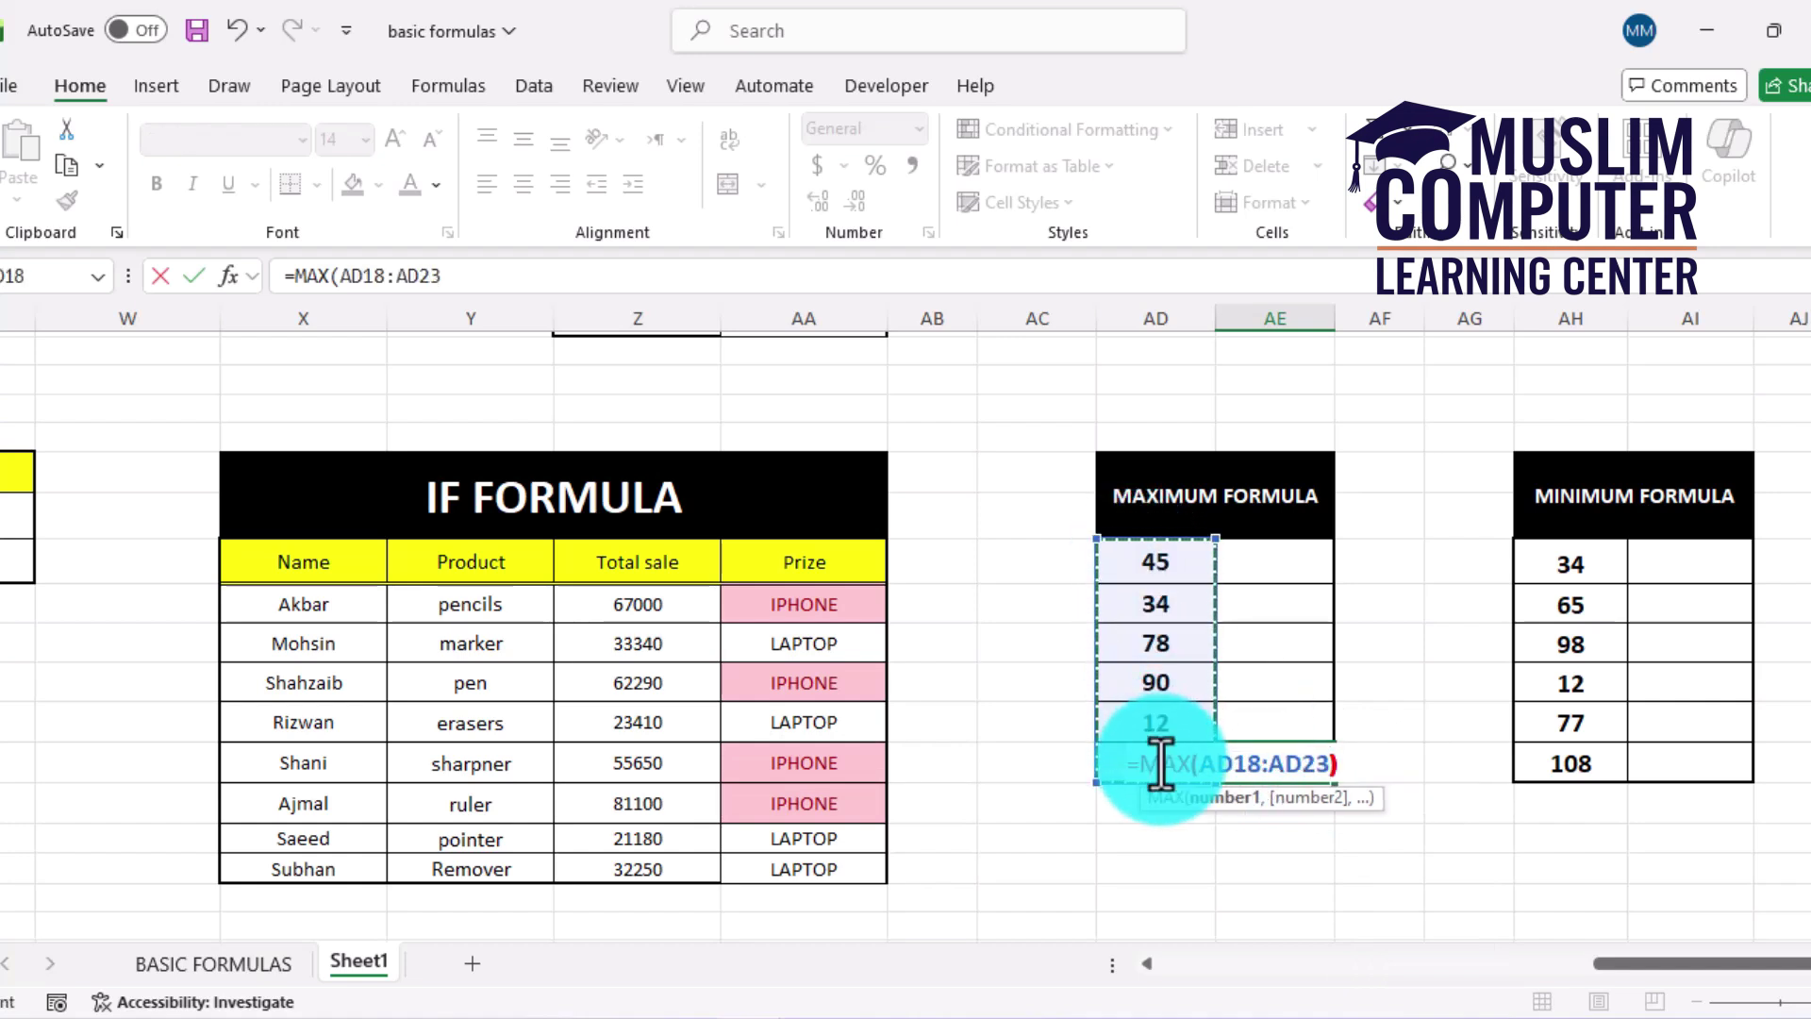
key(Return)
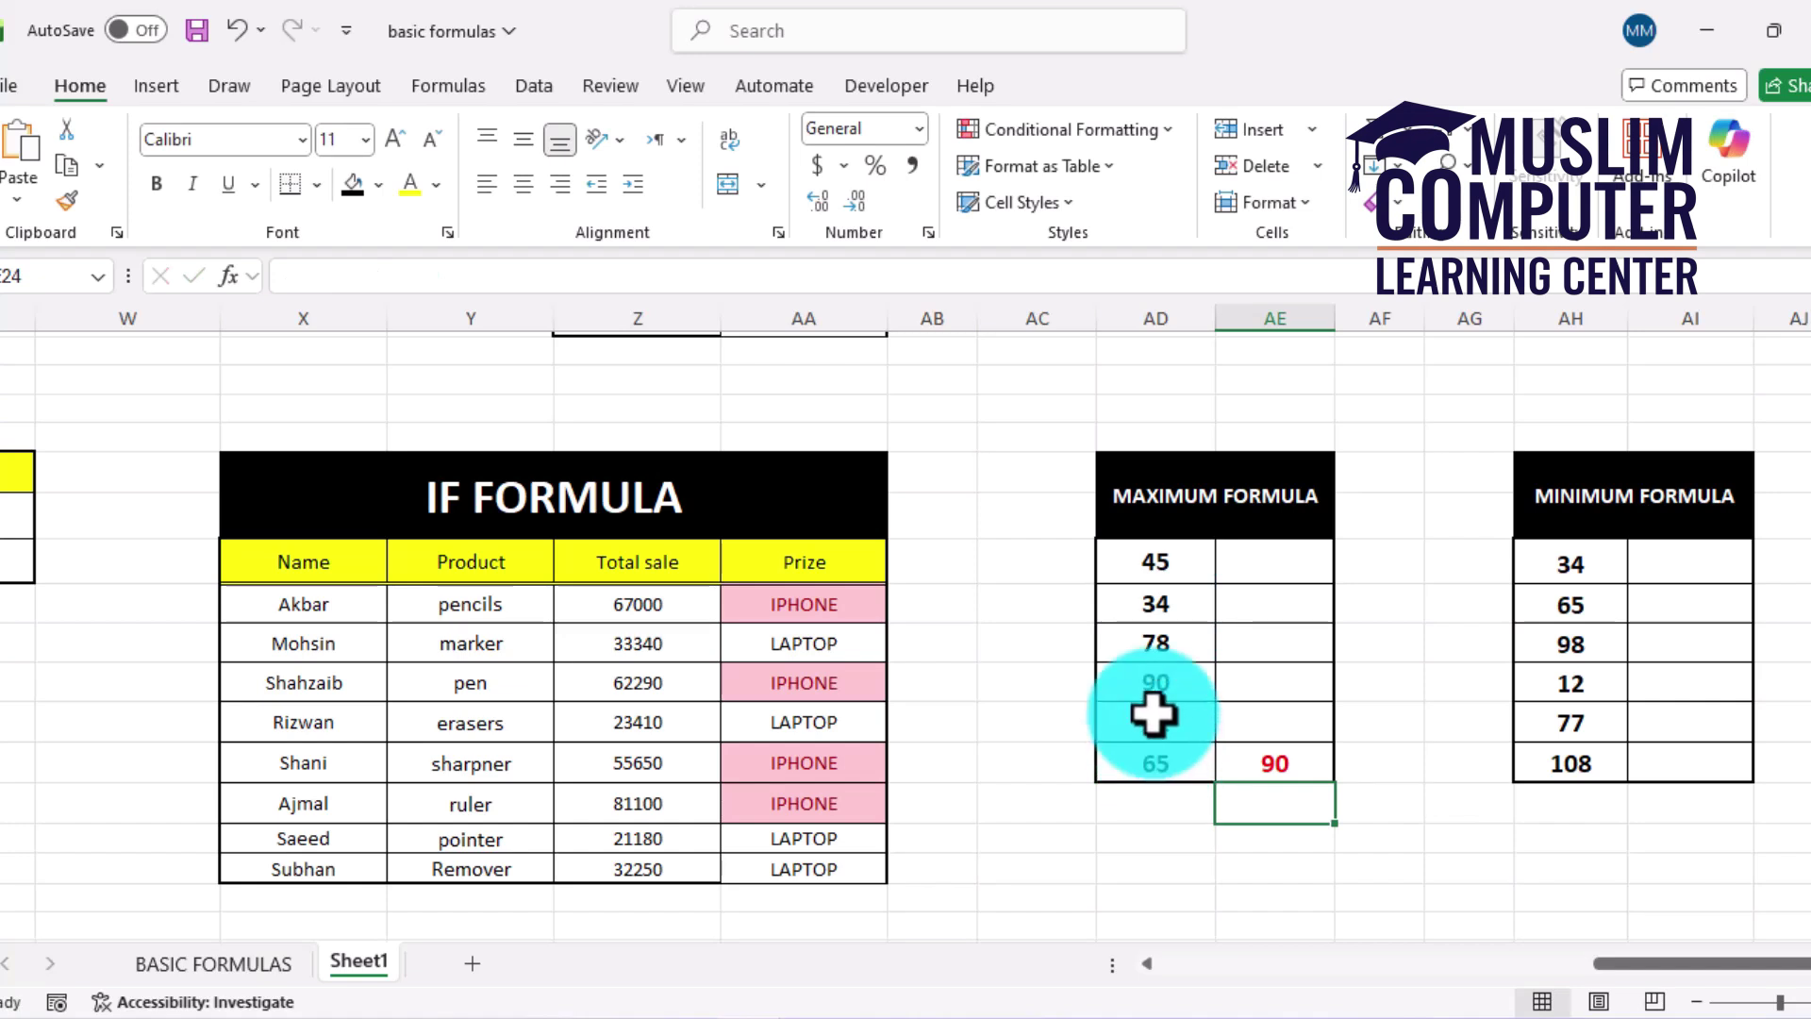
click(1161, 727)
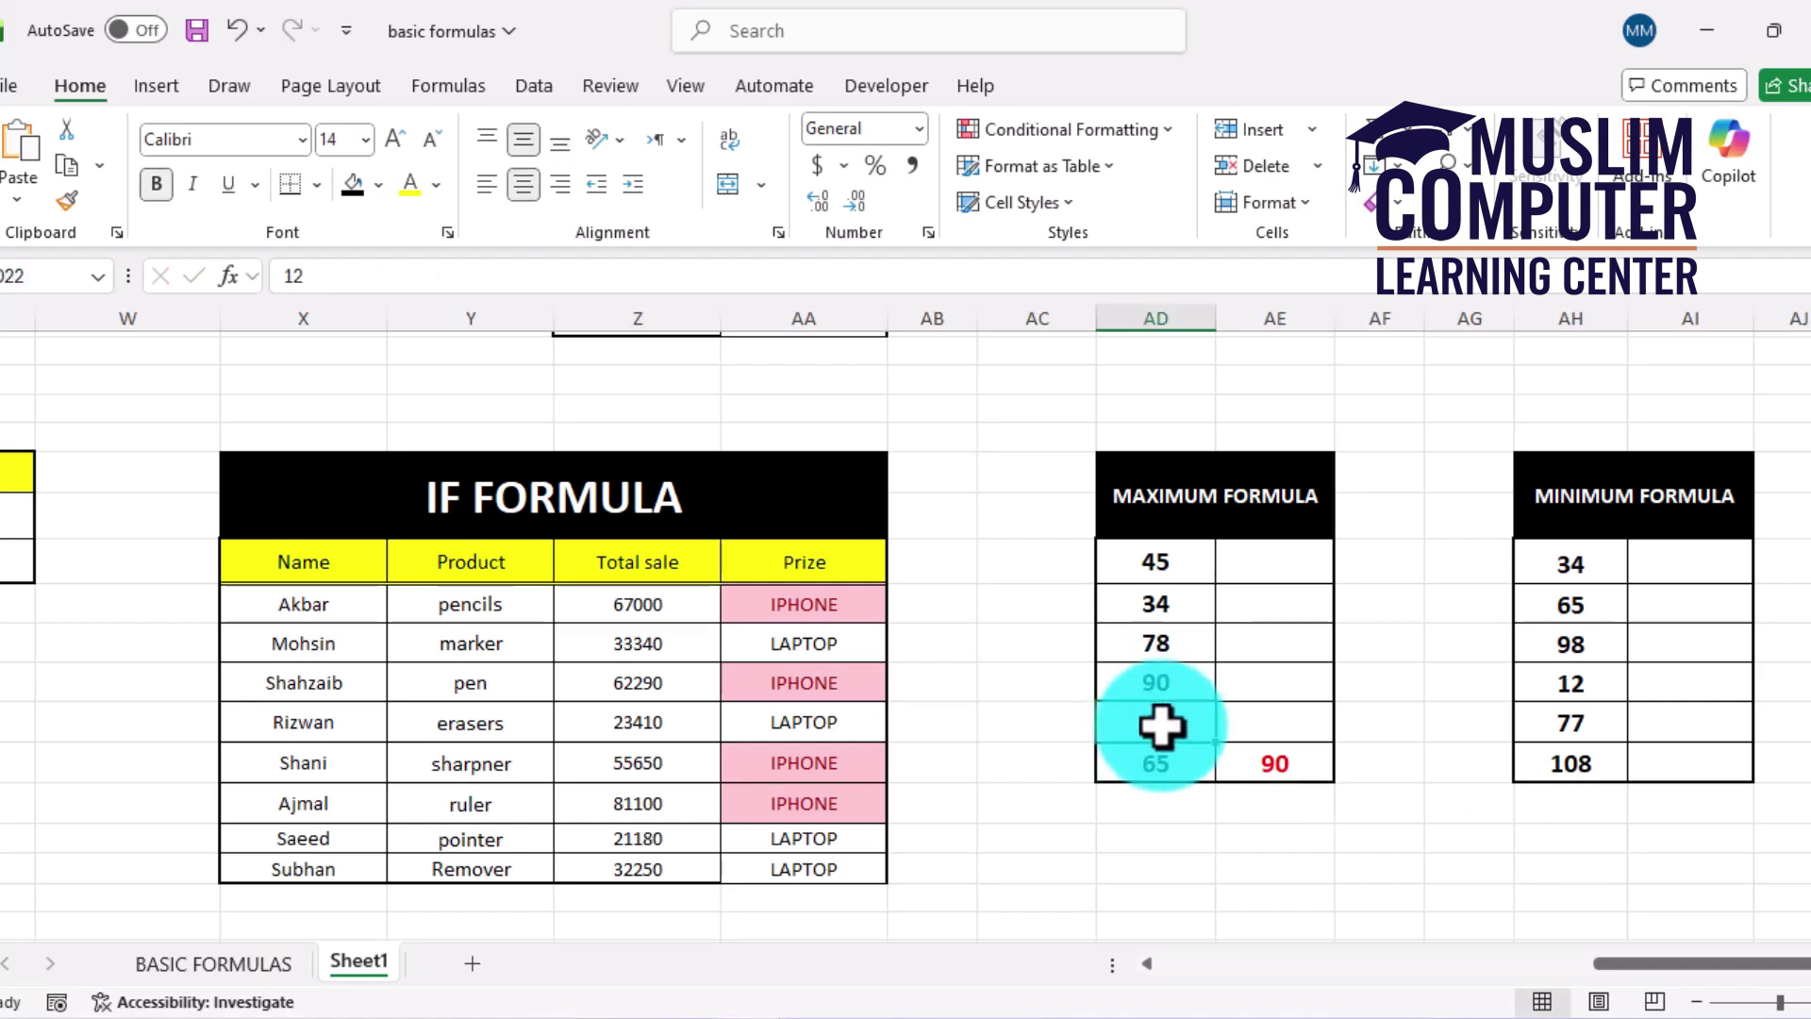
Step: Change the fifth number of the MAXIMUM FORMULA table, in AD22, to 105
text(1)
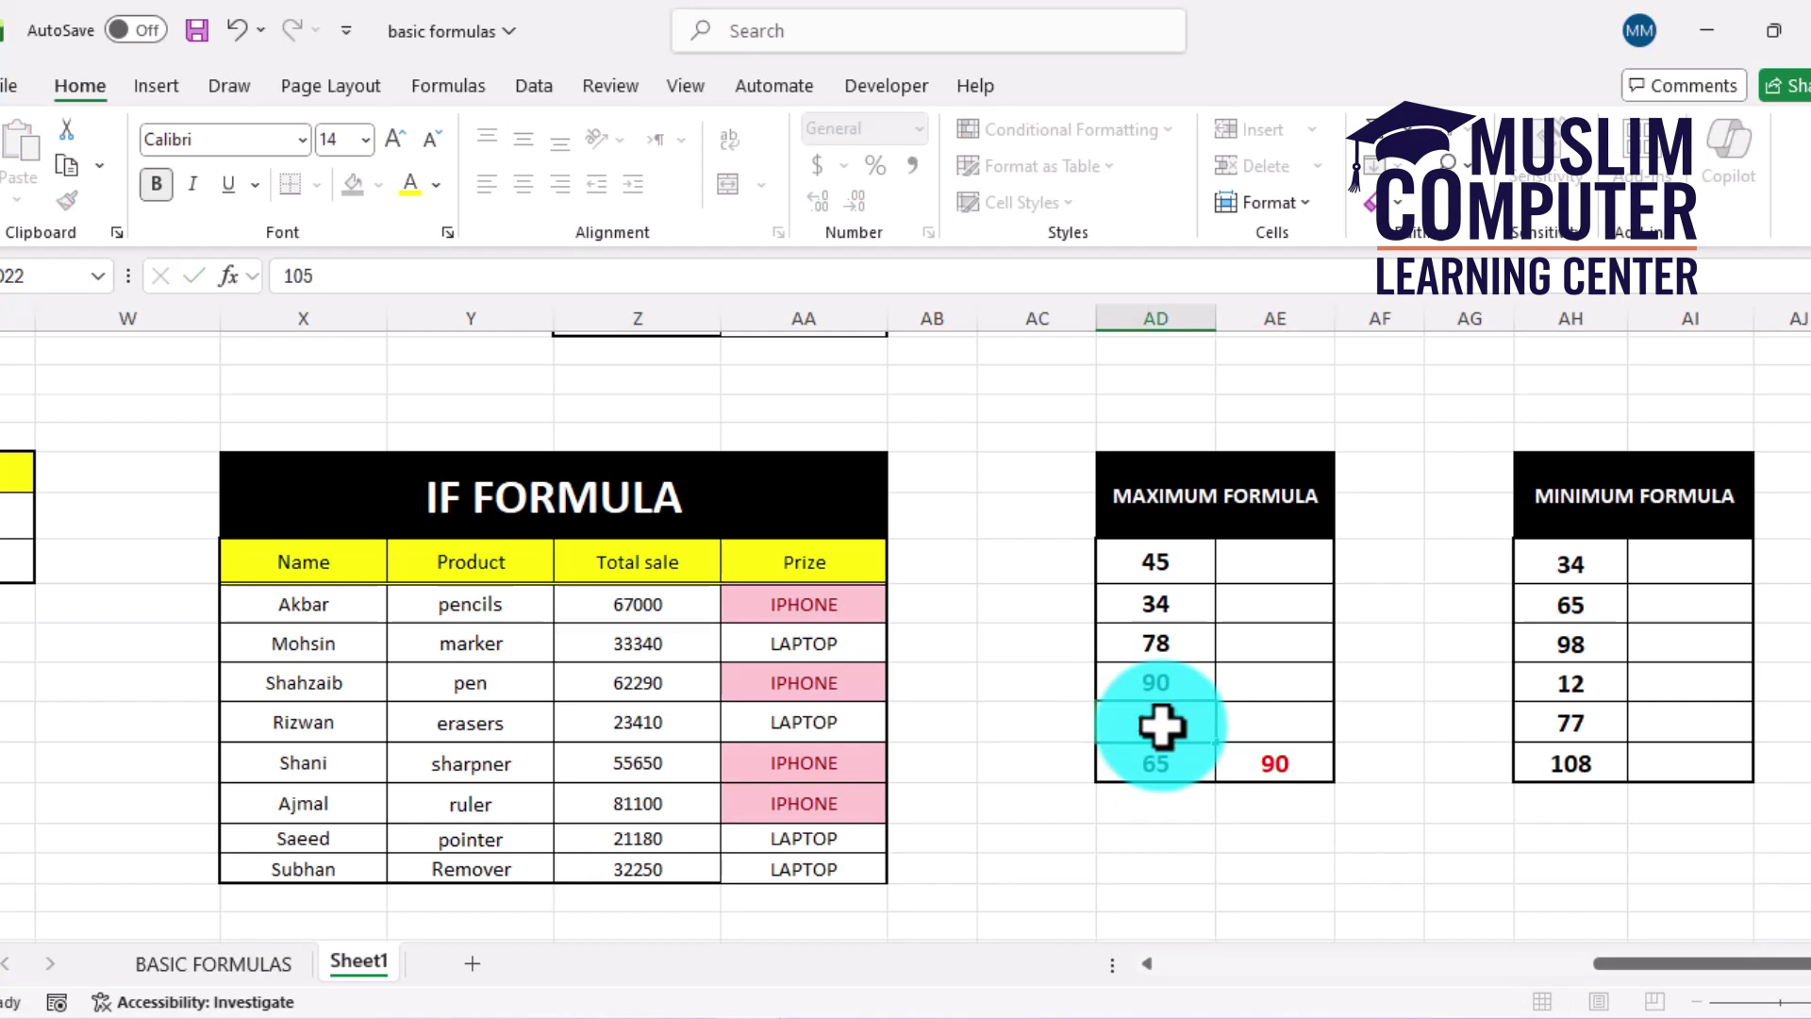
text(05)
key(Return)
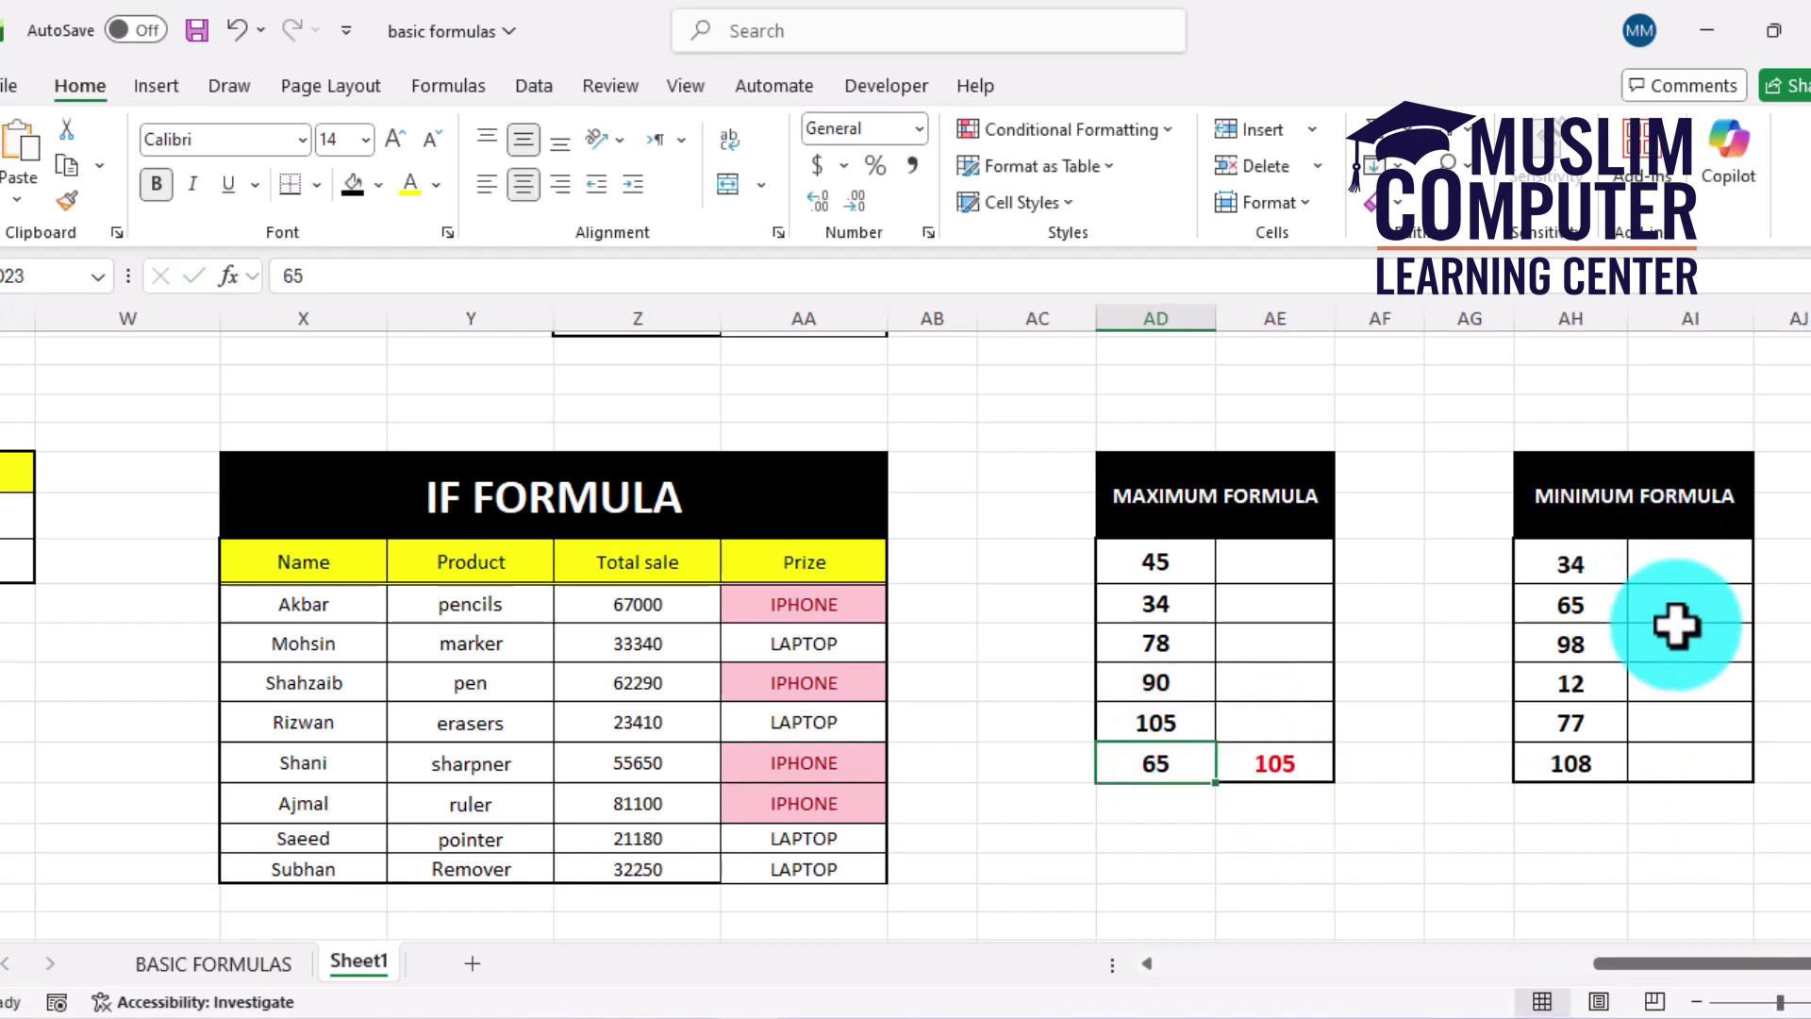
Step: Find the smallest value of the MINIMUM FORMULA table with =MIN(AH18:AH23) in AI23
click(1670, 765)
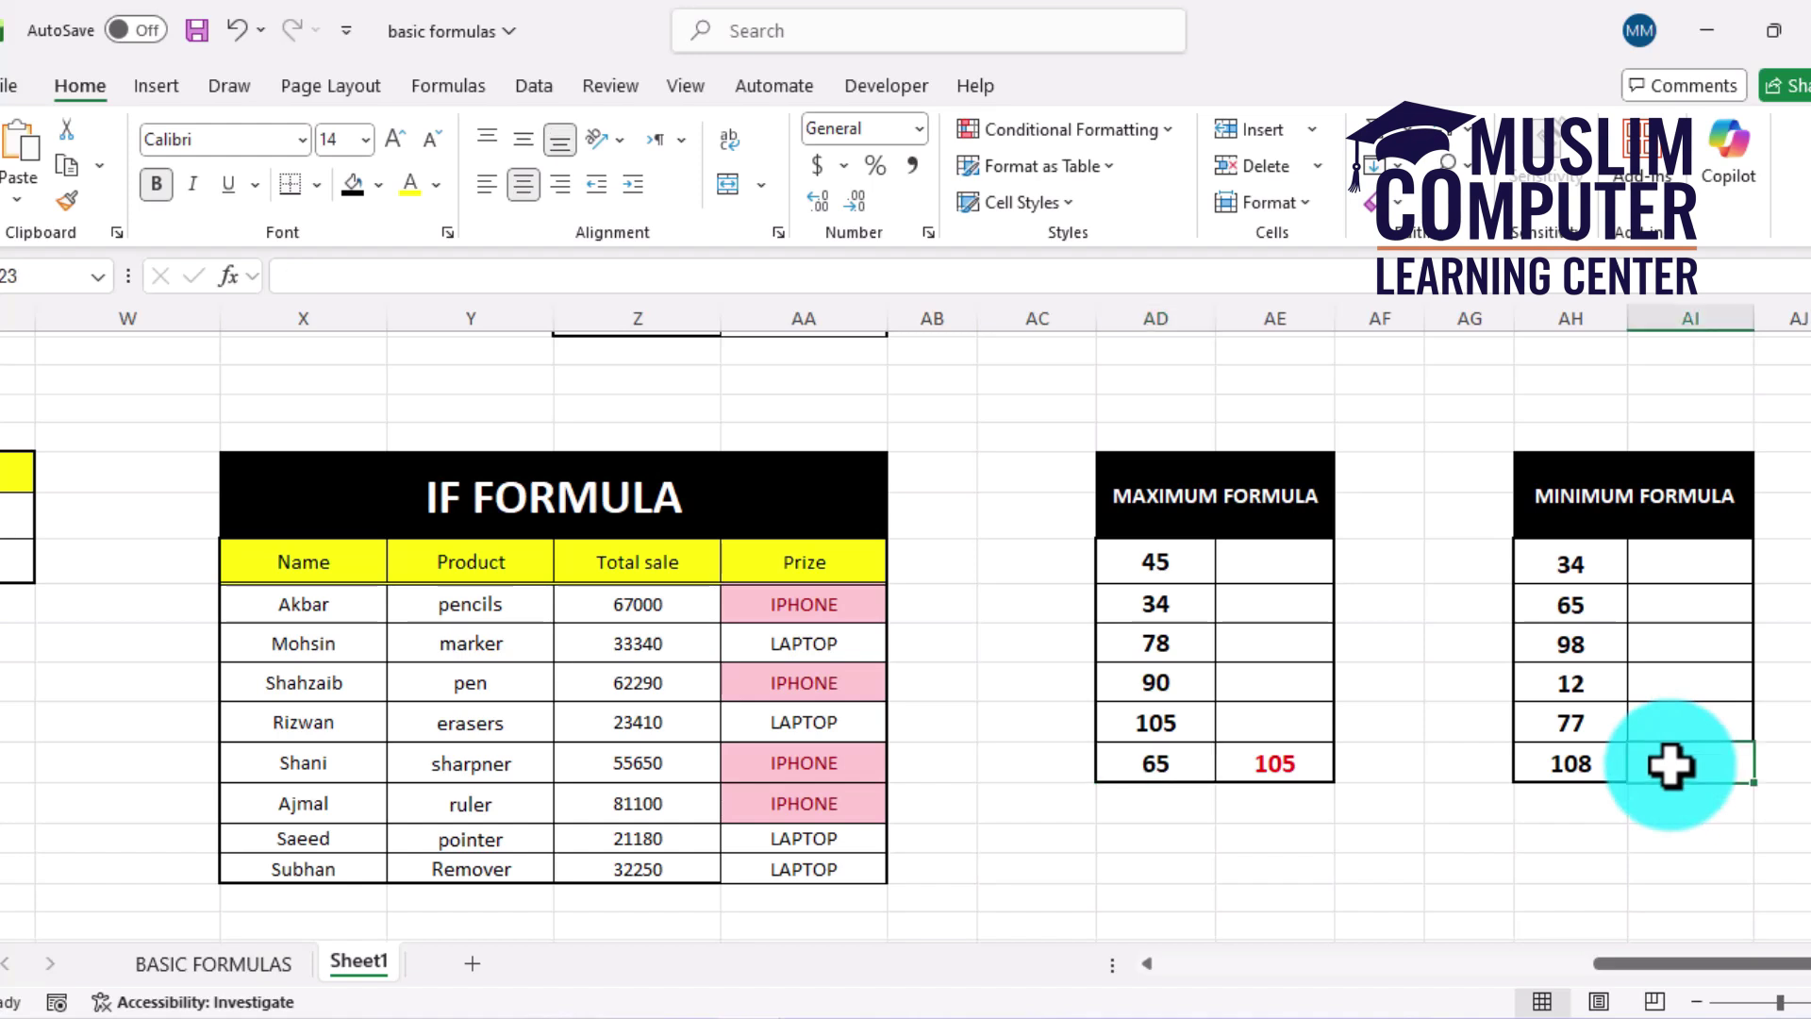
text(=MI)
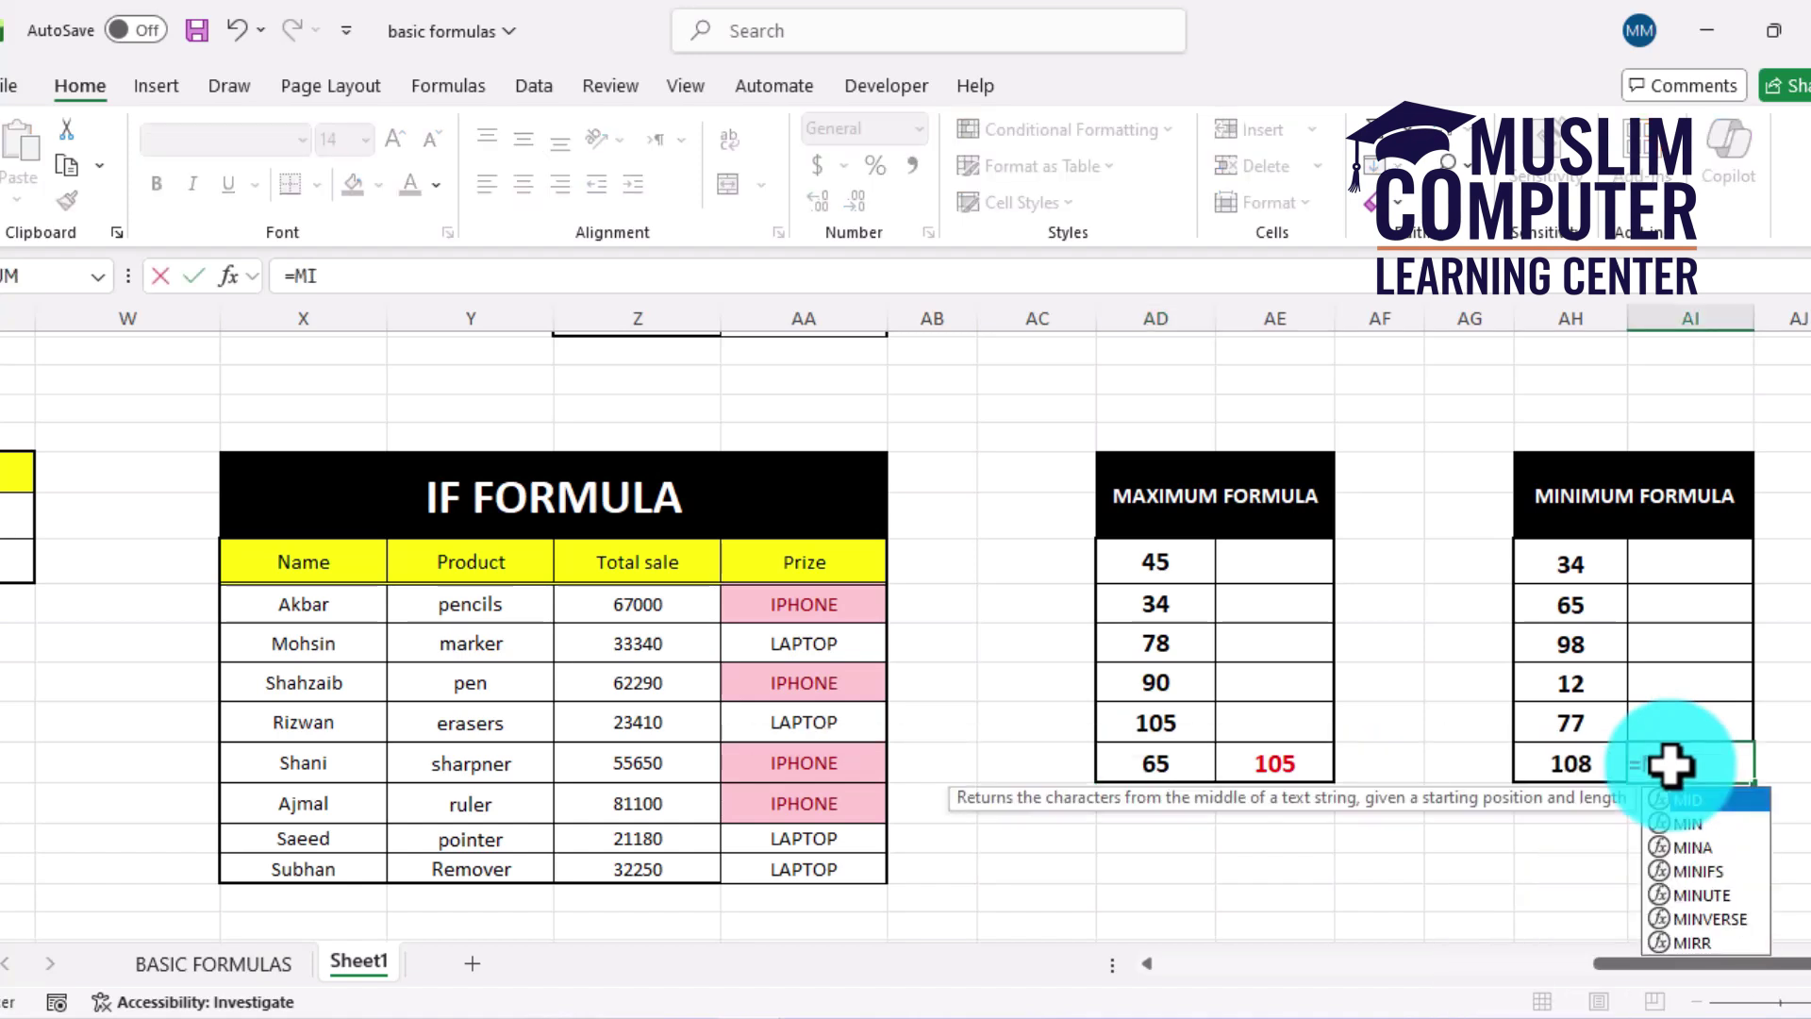
text(N()
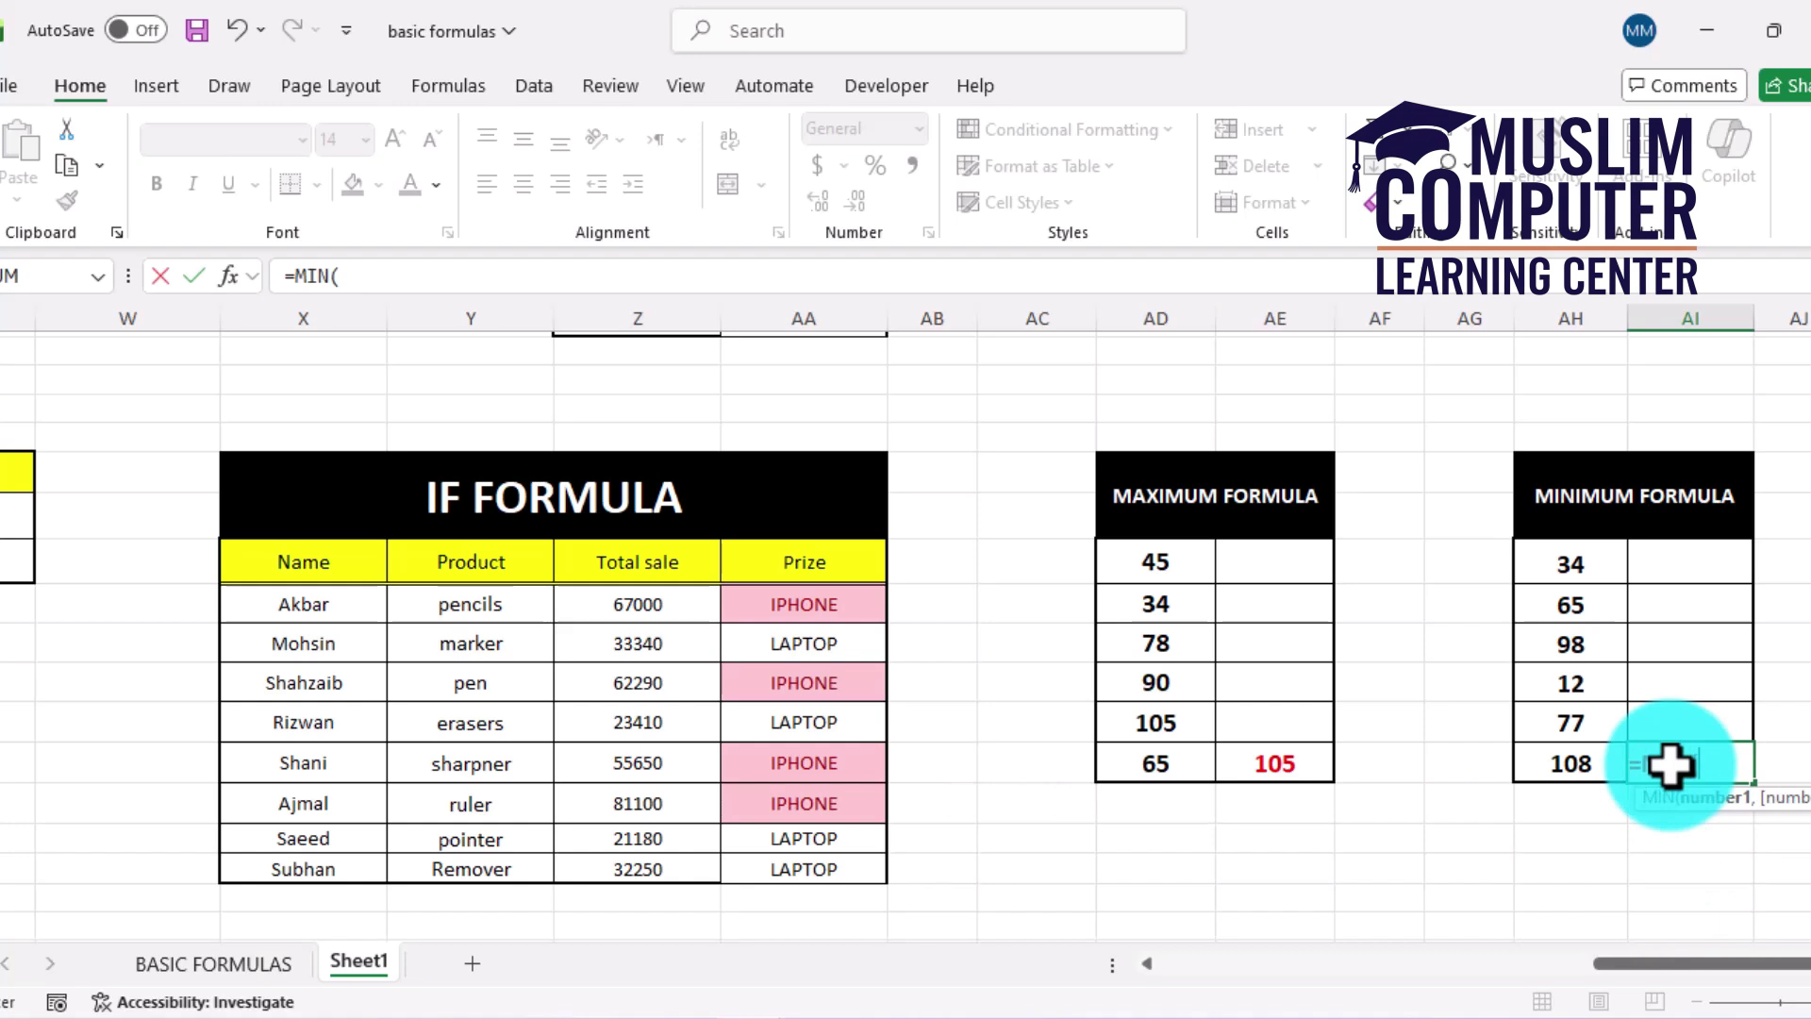
drag(1572, 570, 1581, 755)
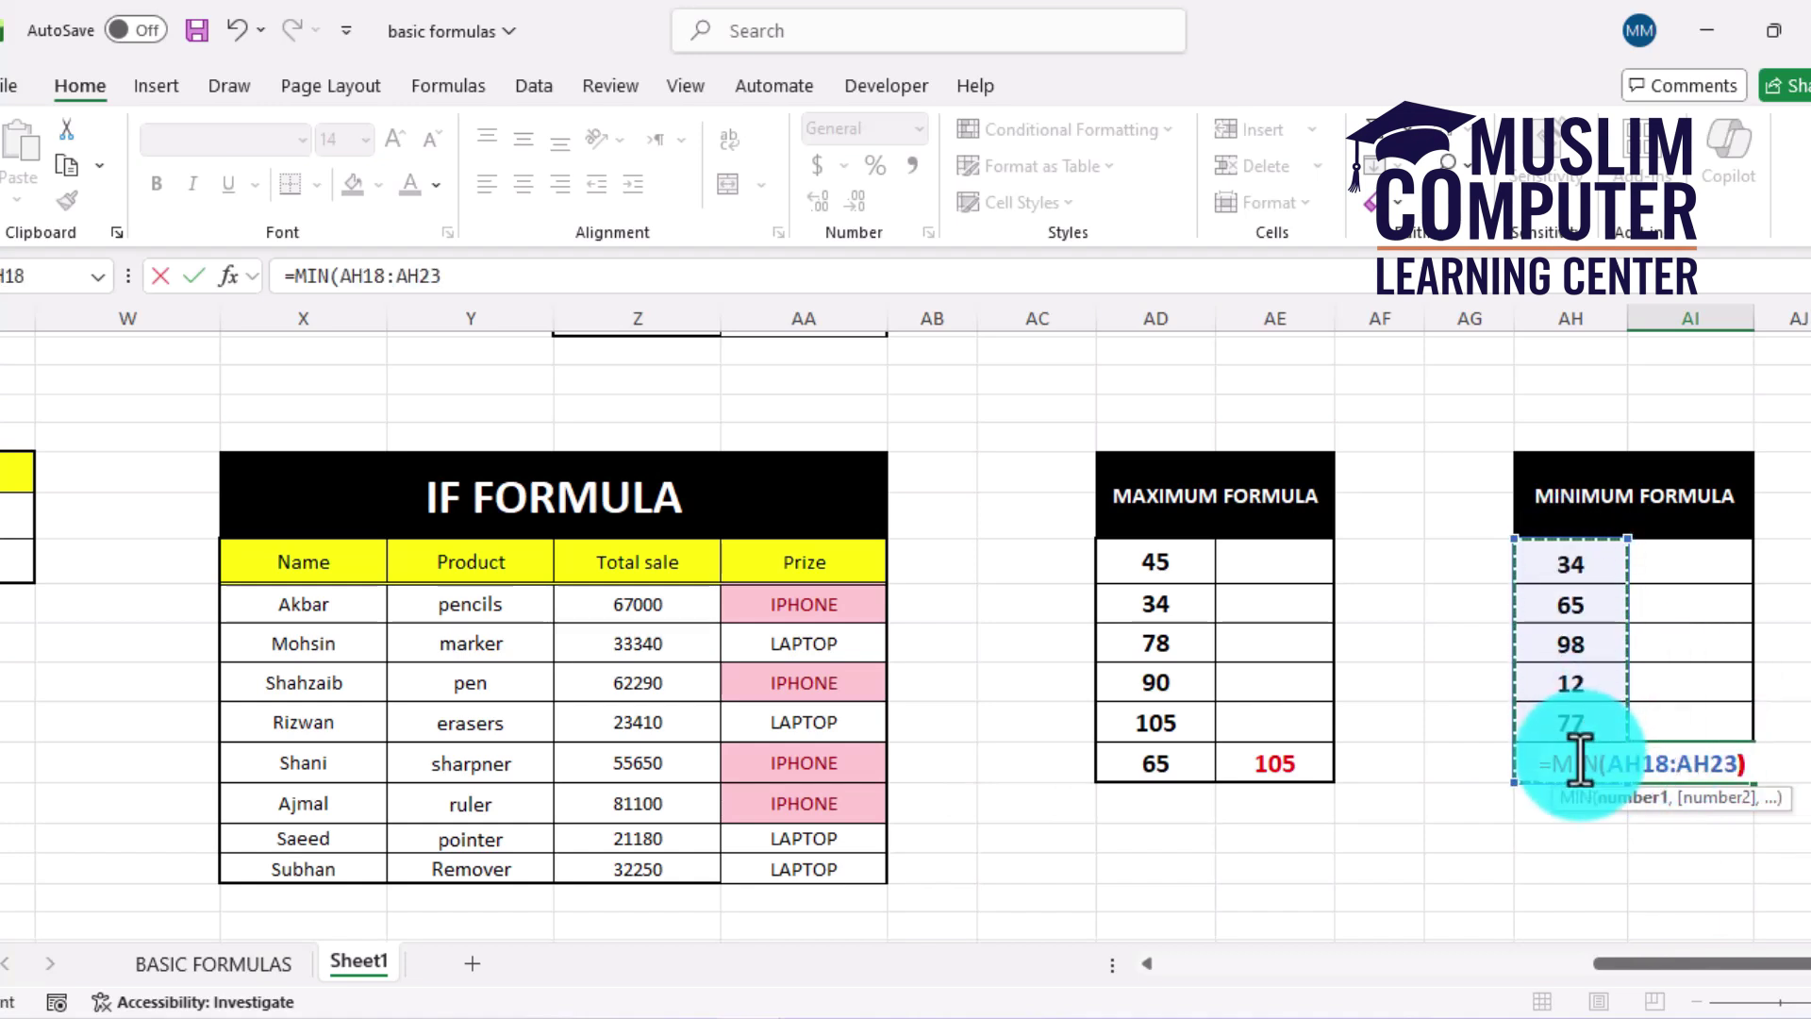
text())
key(Return)
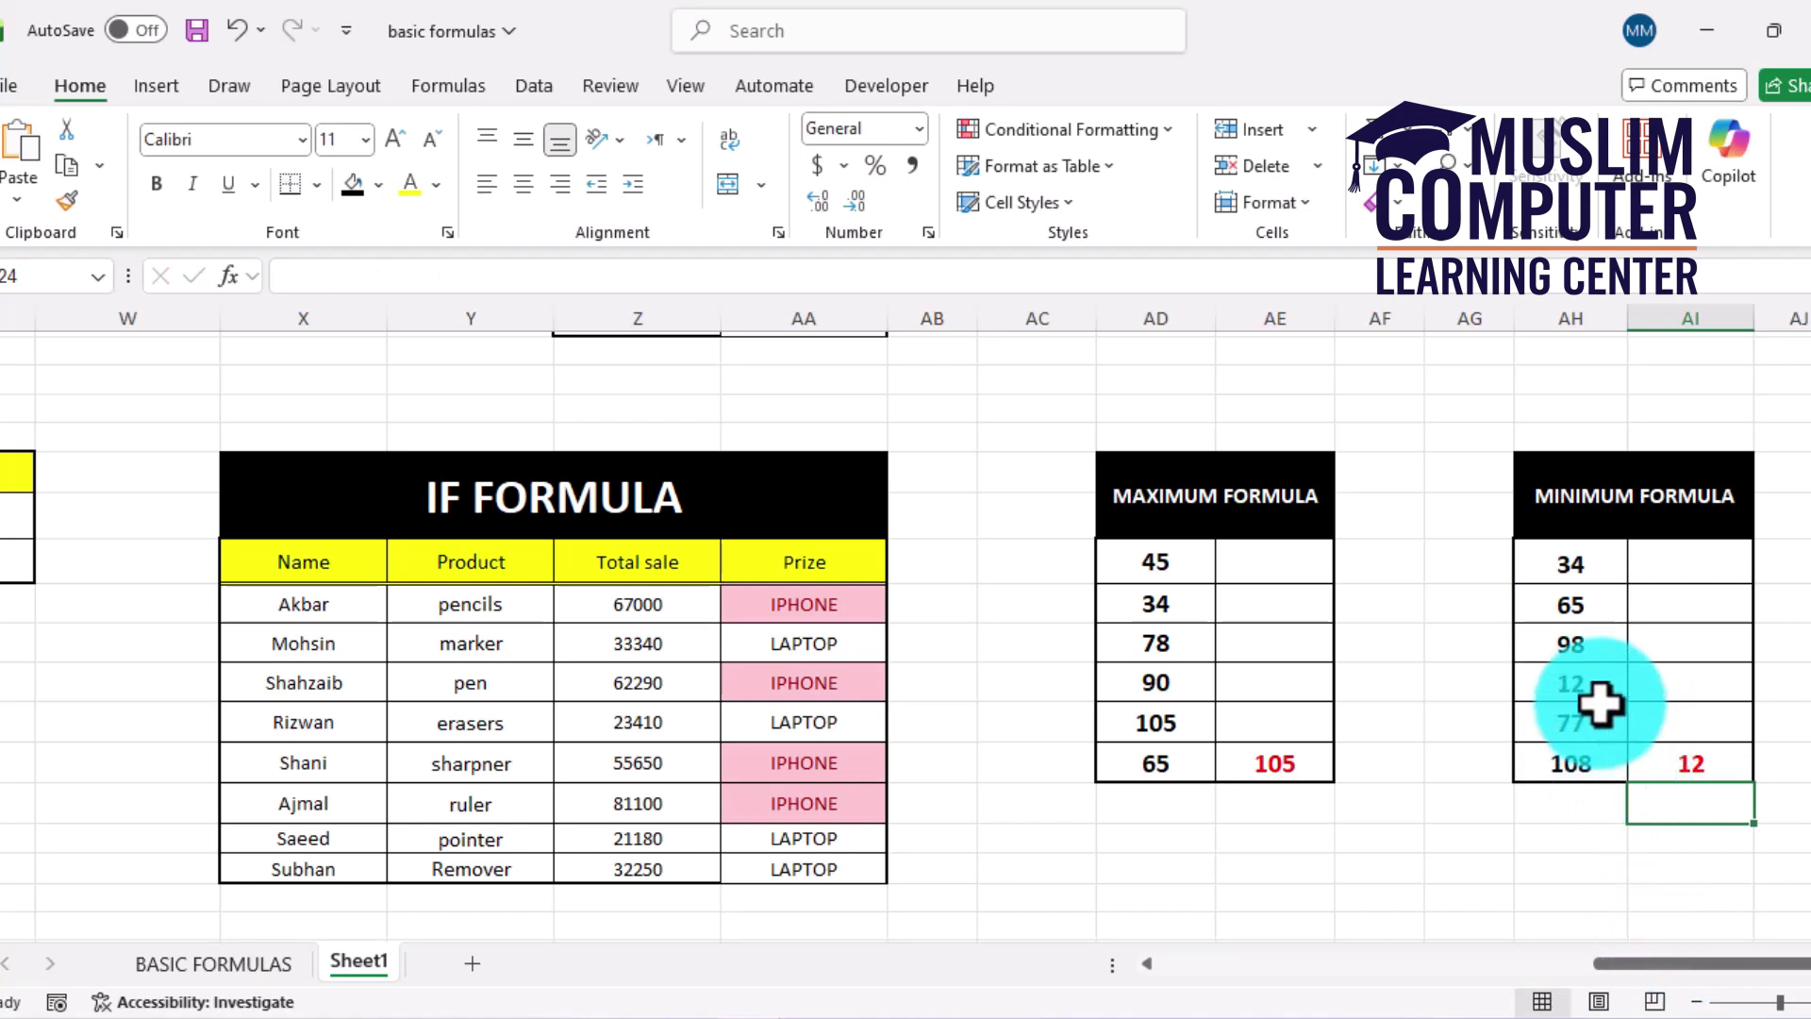
Step: Change the fifth number of the MINIMUM FORMULA table, in AH22, to 05
click(1582, 731)
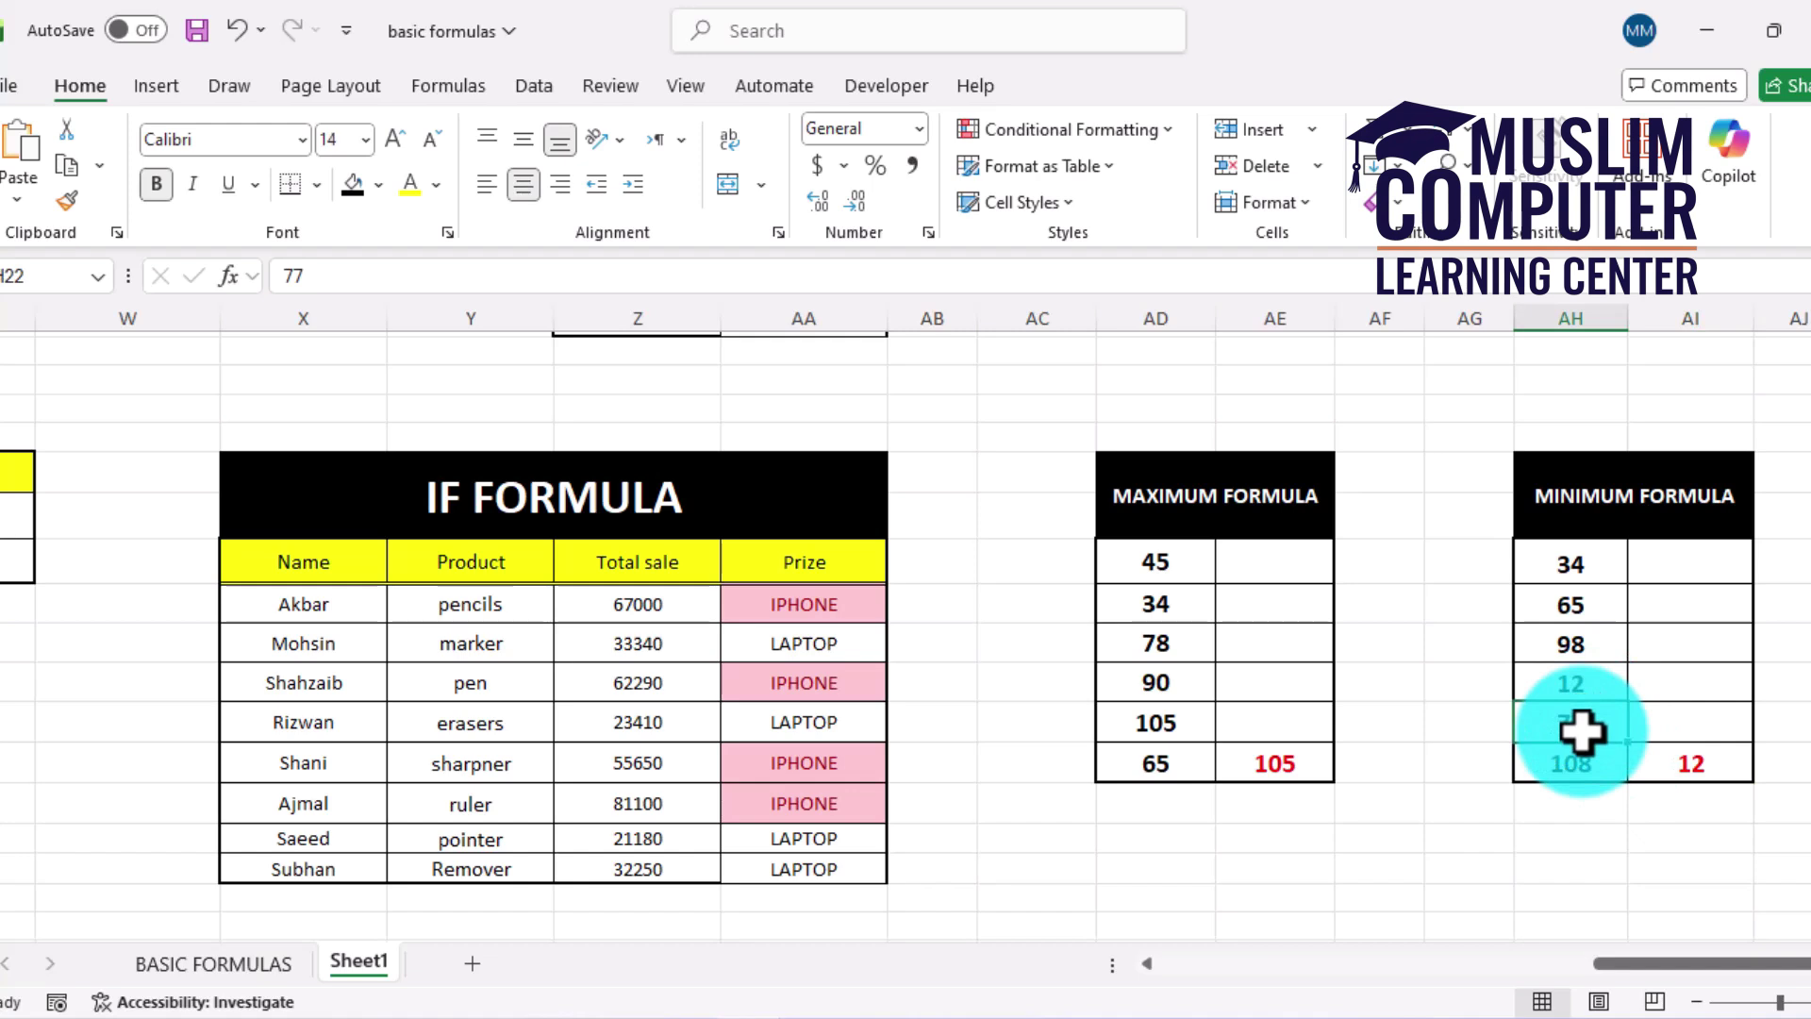
text(05)
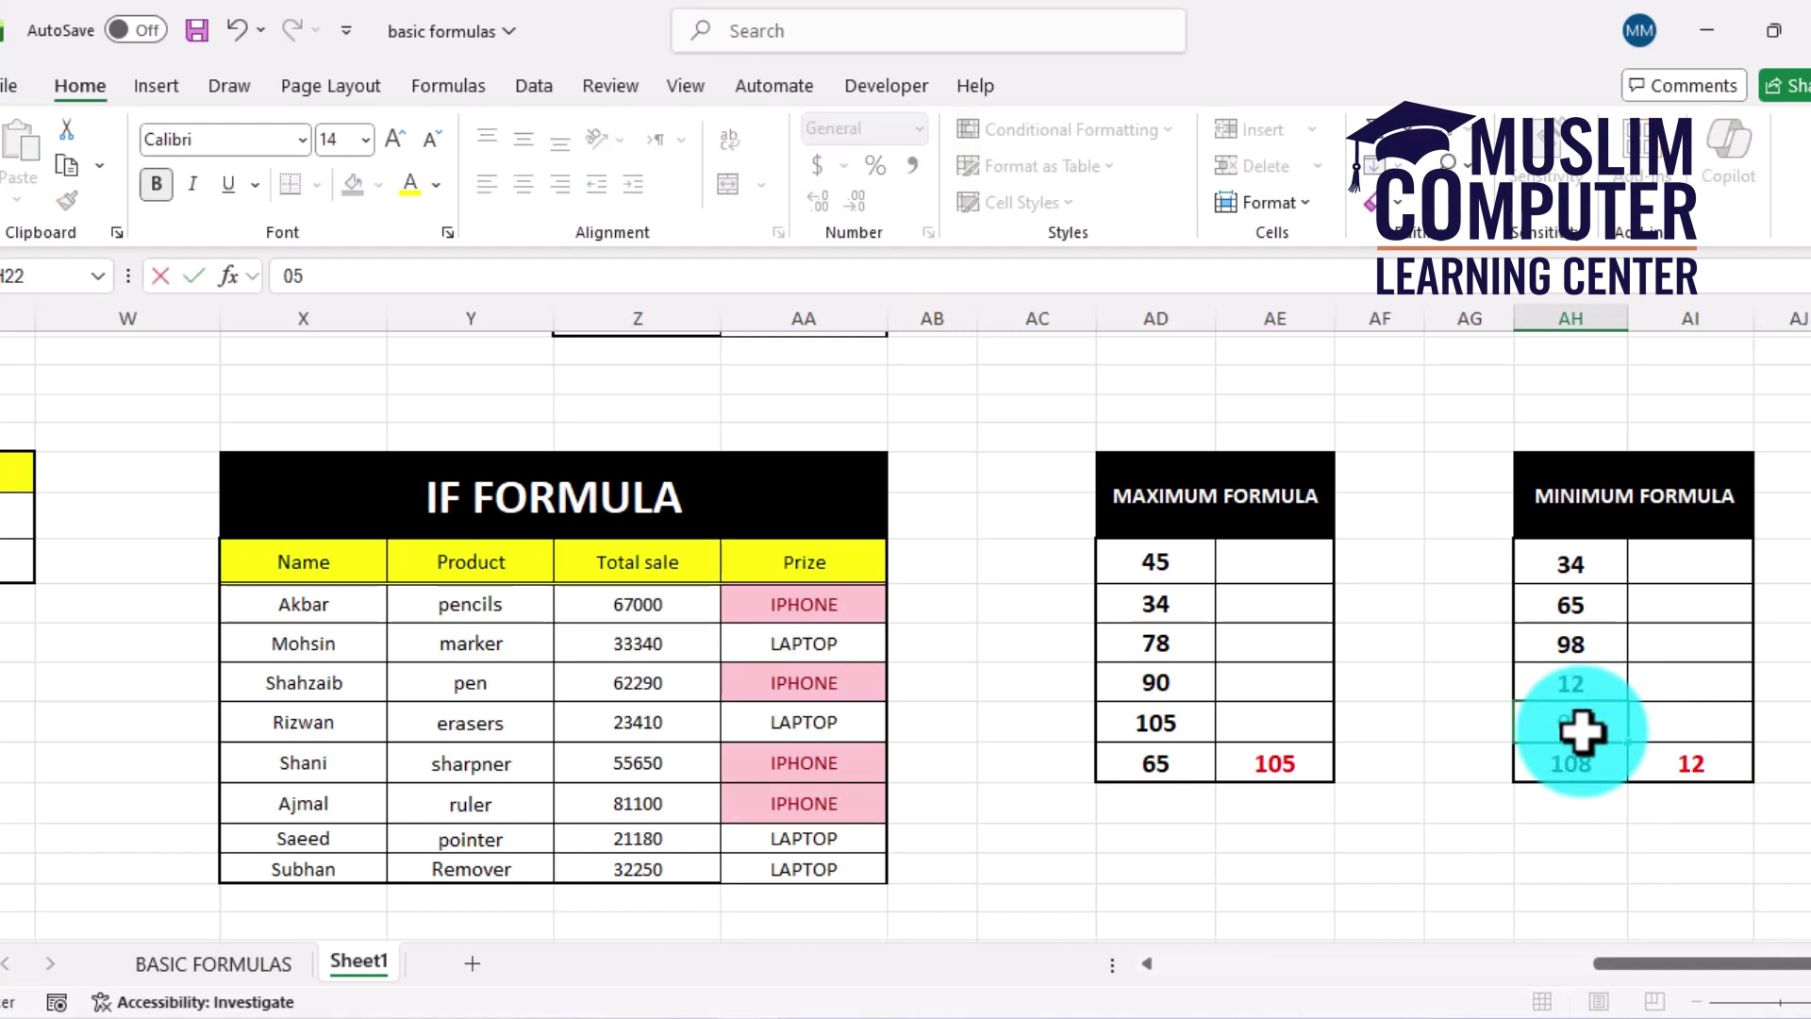
key(Return)
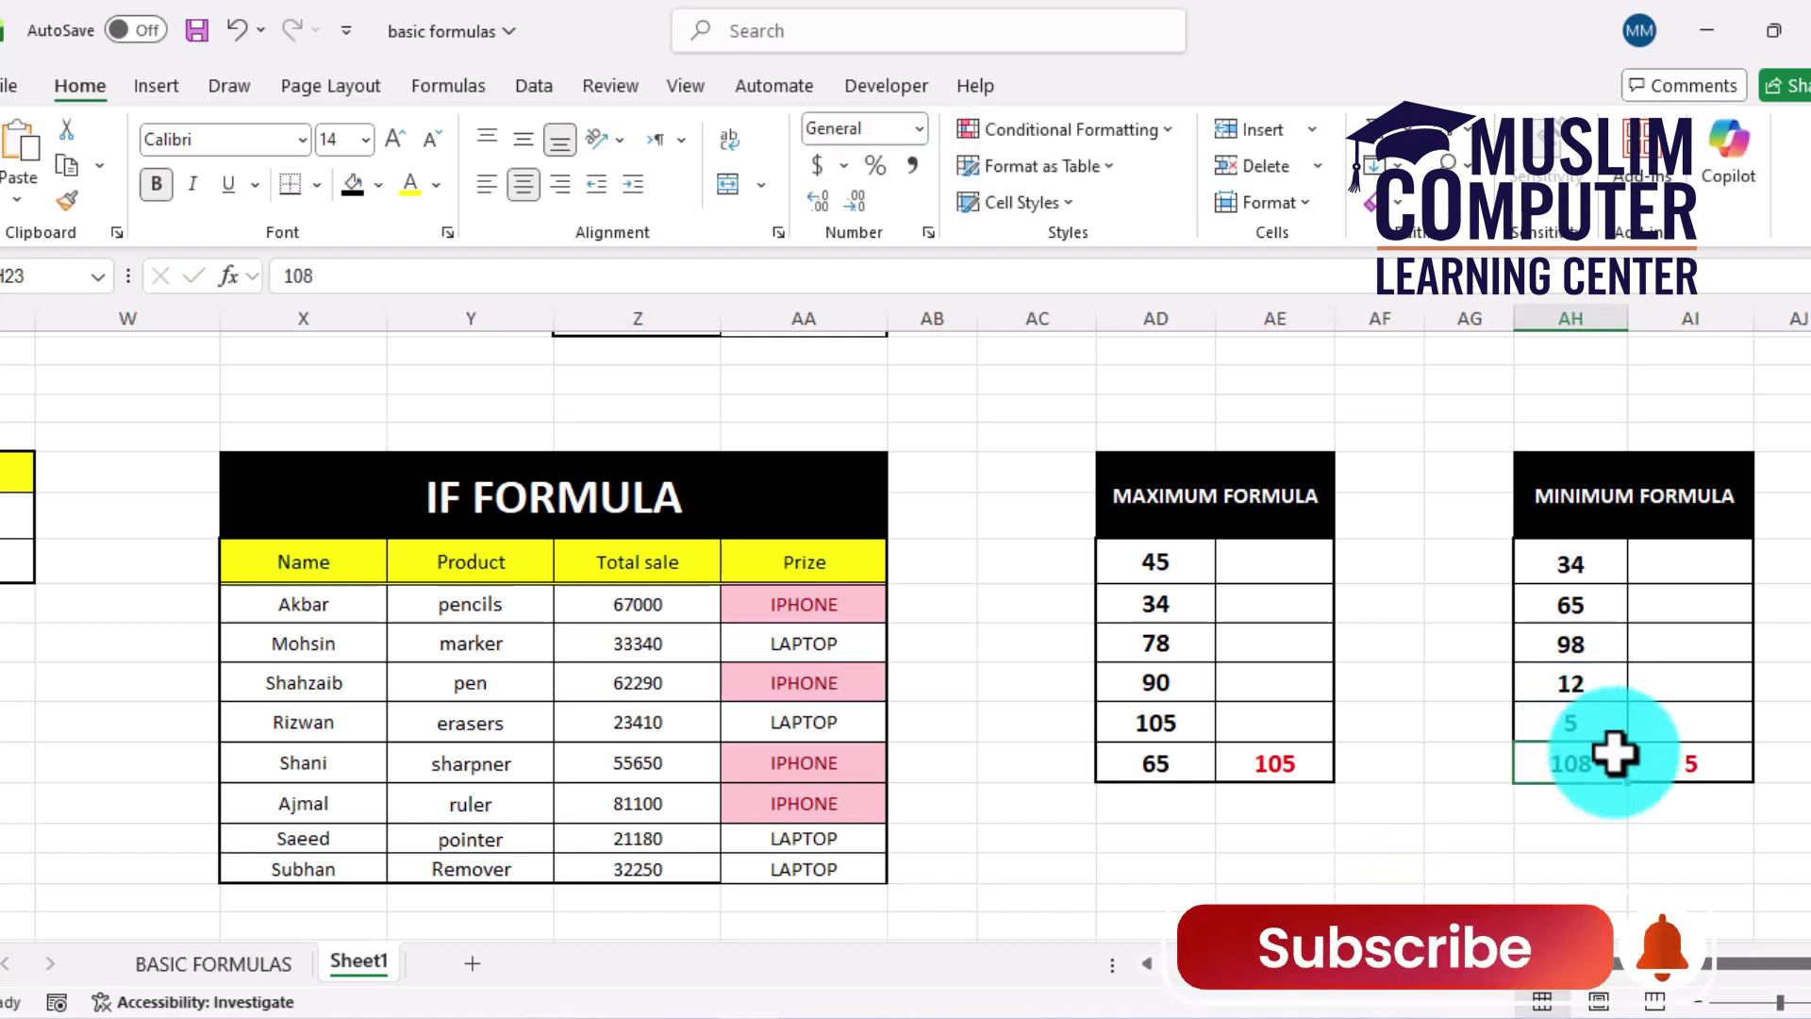